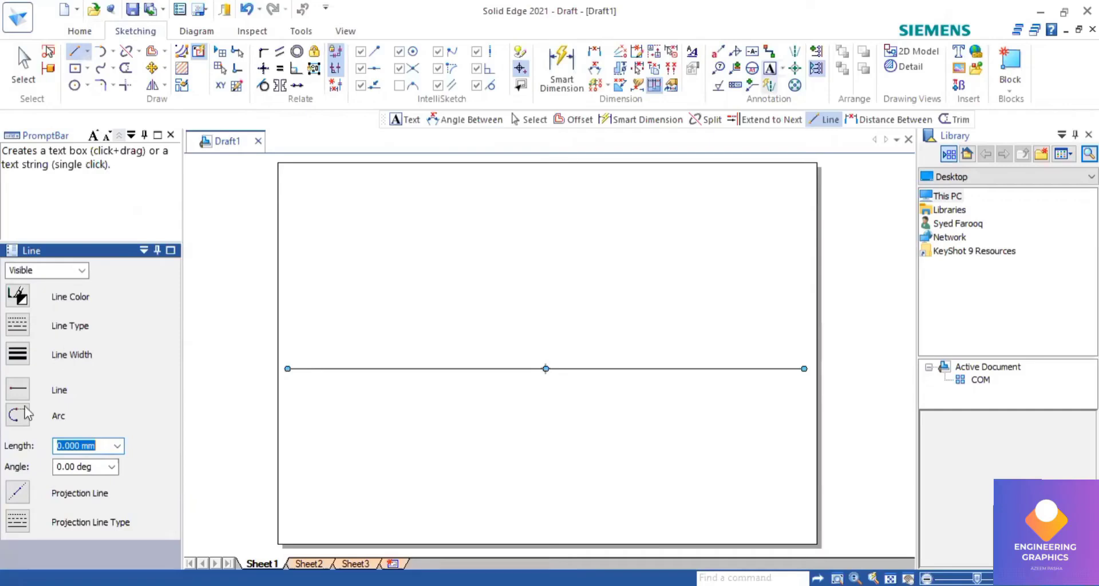
Set the text size to 5 and label the reference line's starting end x, with vp just above the line.
click(25, 407)
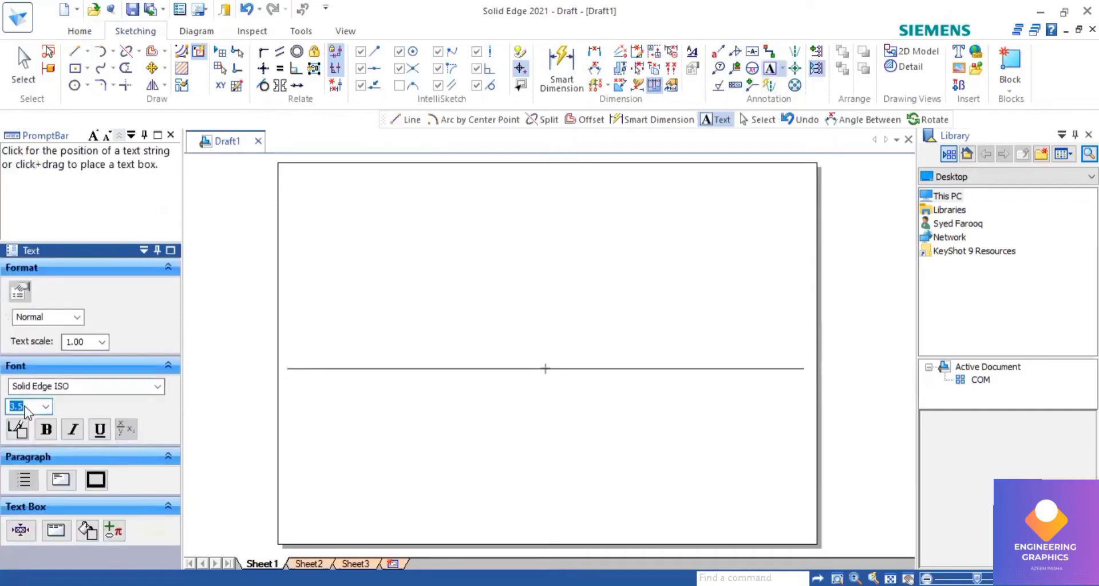
text(4)
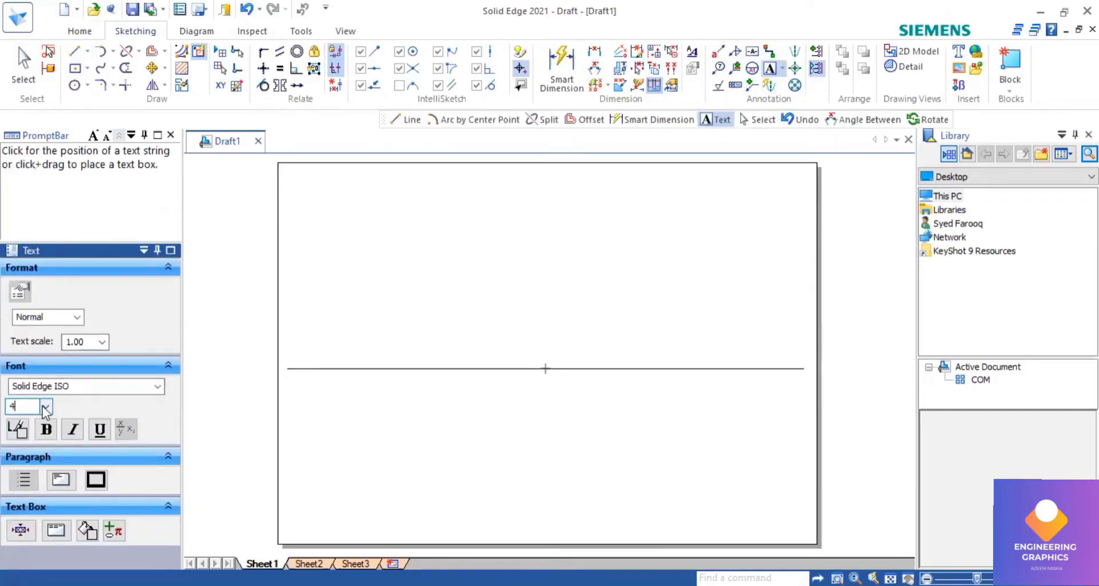
key(BackSpace)
text(5)
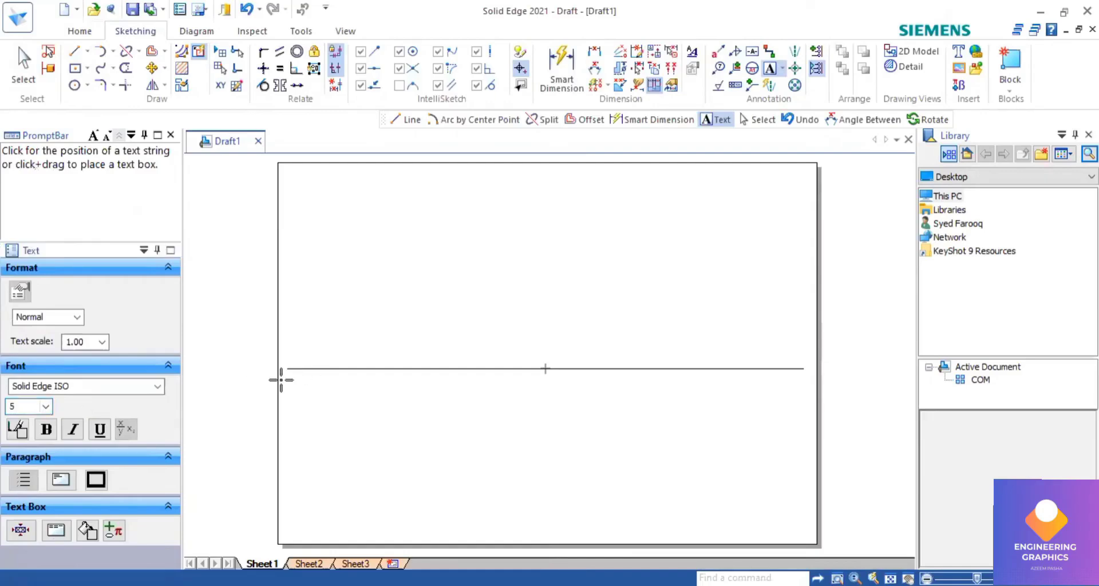
click(281, 380)
text(x)
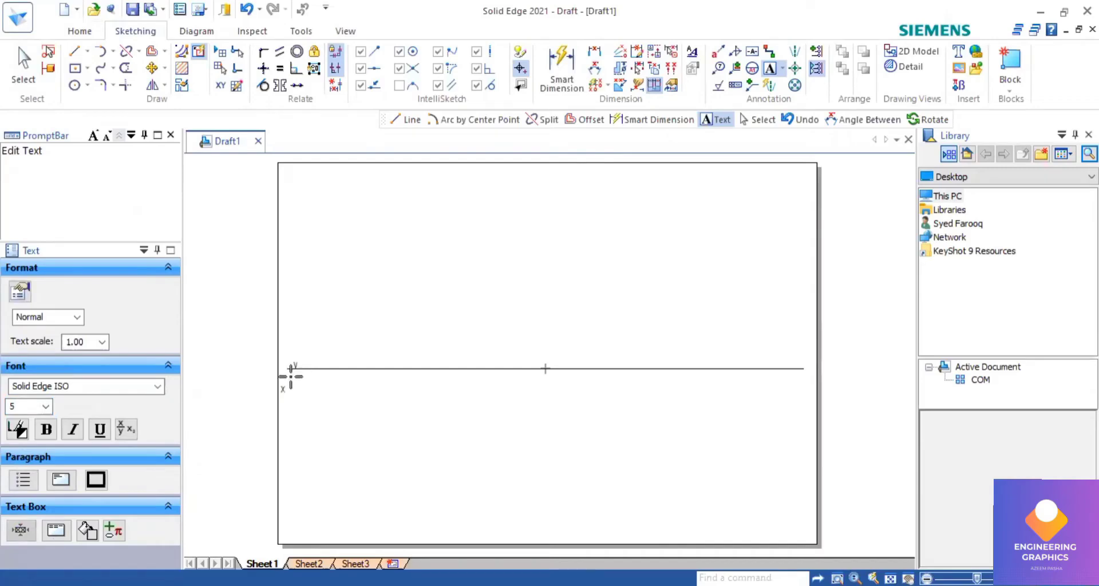
Add the label hp below the reference line near x and the label y at its far end.
click(291, 377)
text(hp)
click(803, 380)
text(y)
Draw a five-sided polygon by center and midpoint below the reference line, flat edge uppermost, with sides about 16 mm.
key(alt+Tab)
key(alt+Tab)
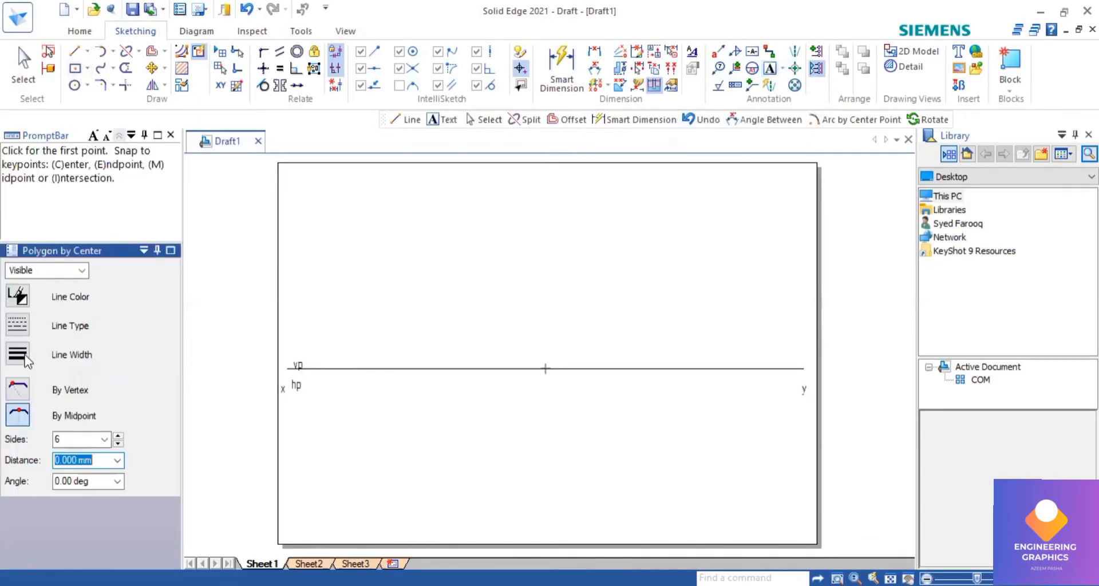
click(20, 354)
double_click(62, 441)
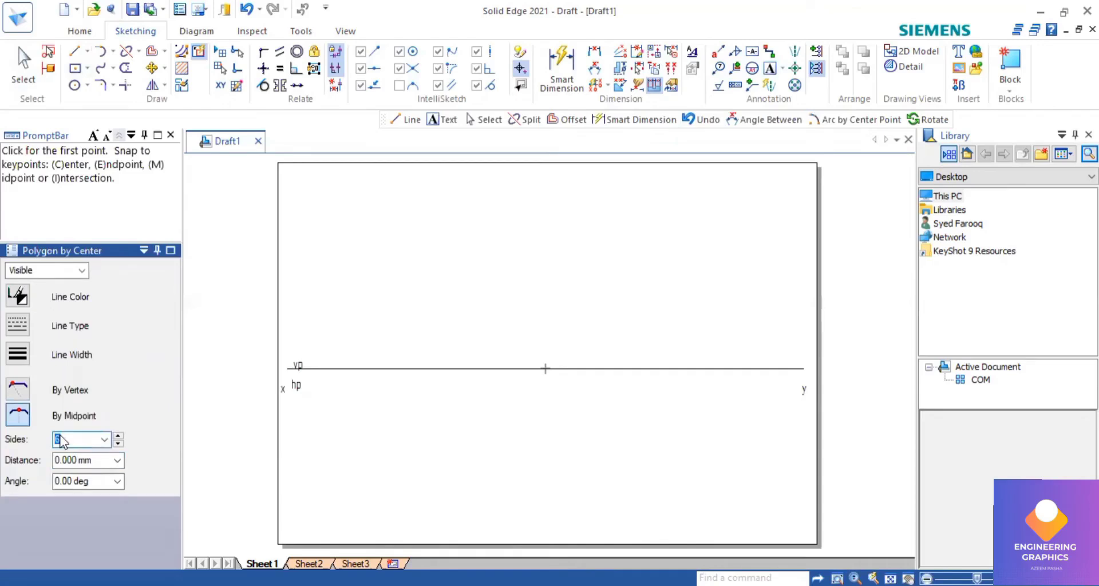
text(5)
click(359, 426)
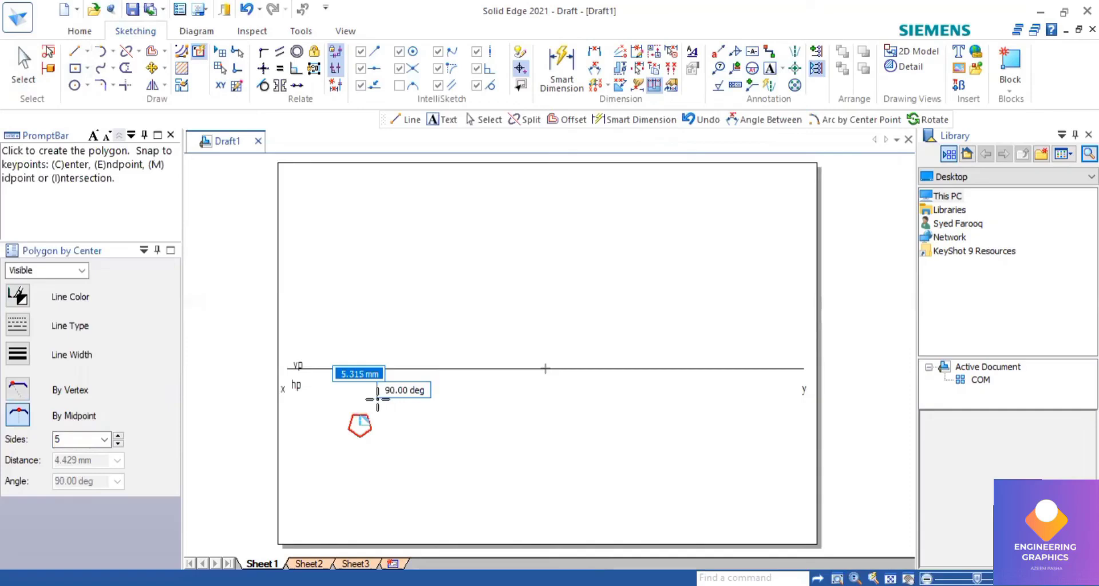
click(358, 404)
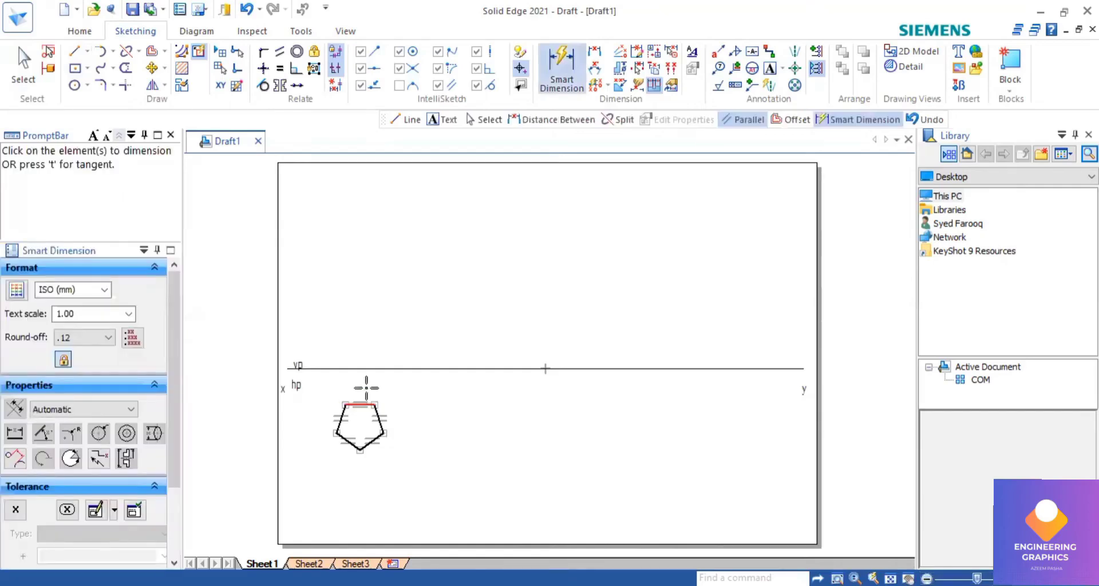
Dimension the pentagon's upper horizontal edge and set its length to 20 mm.
click(366, 388)
click(429, 378)
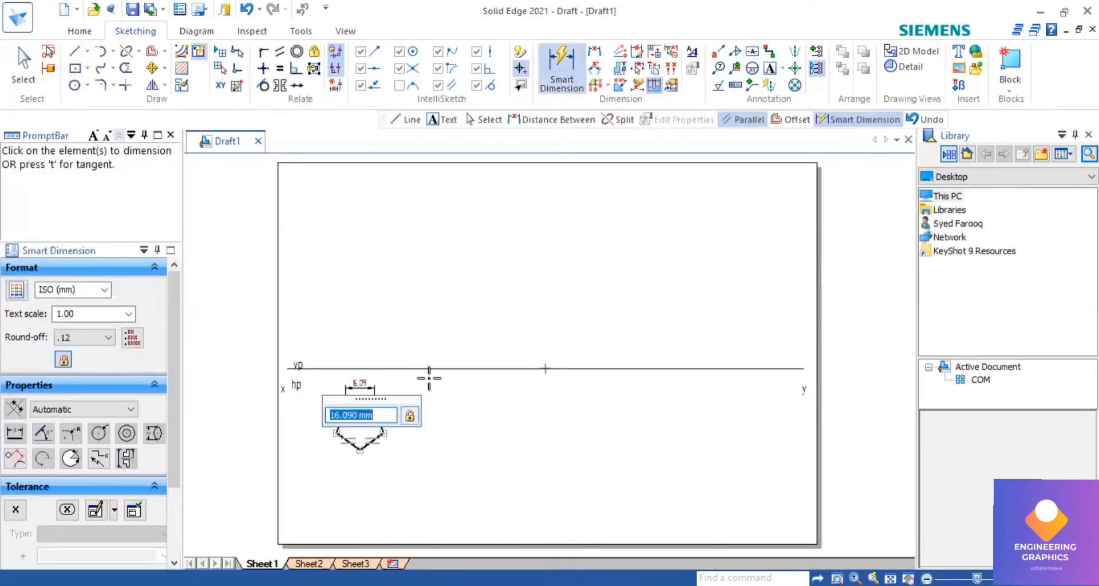
text(20)
key(Return)
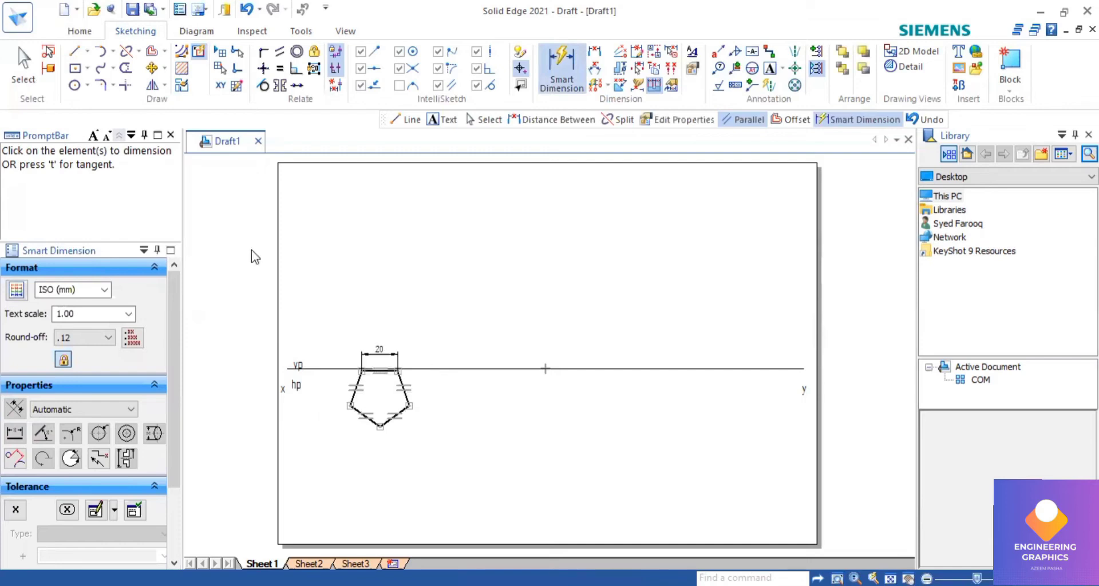
key(Escape)
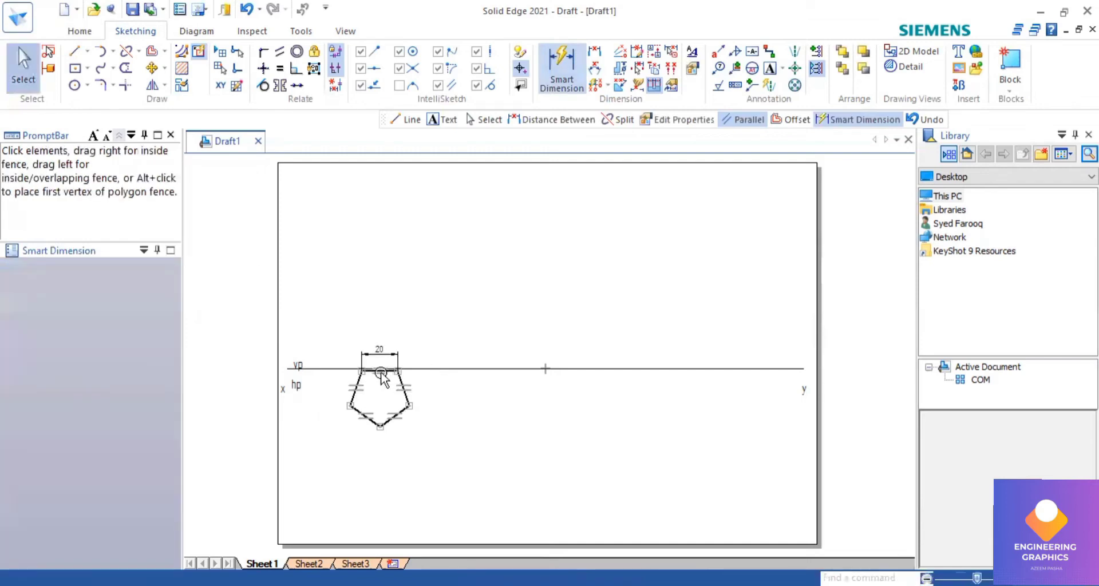
Move the pentagon with its dimension down so it sits clear below the reference line.
click(382, 371)
key(Escape)
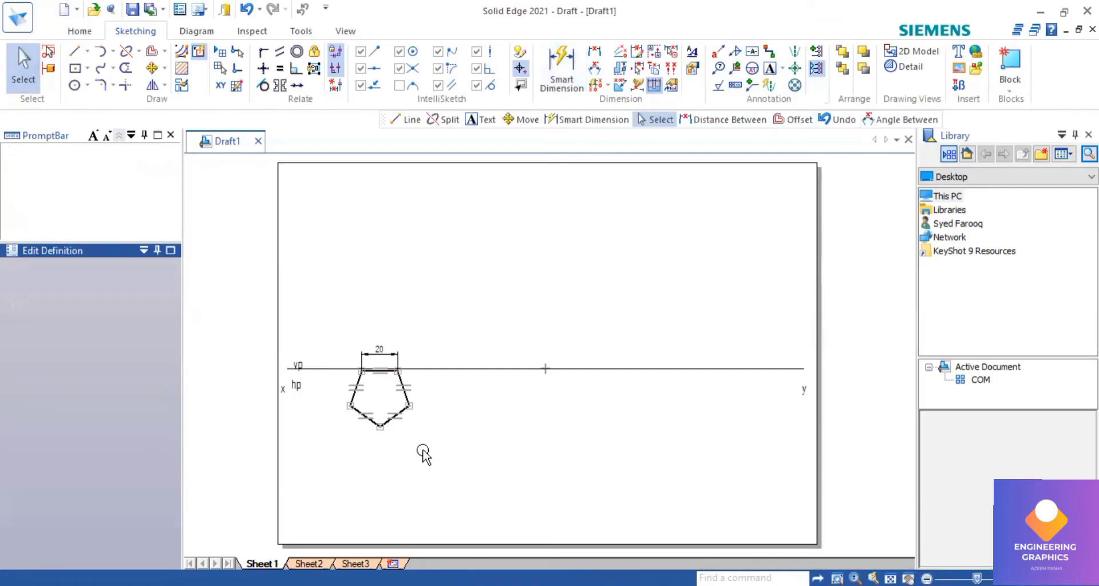
drag(422, 450, 366, 457)
key(Escape)
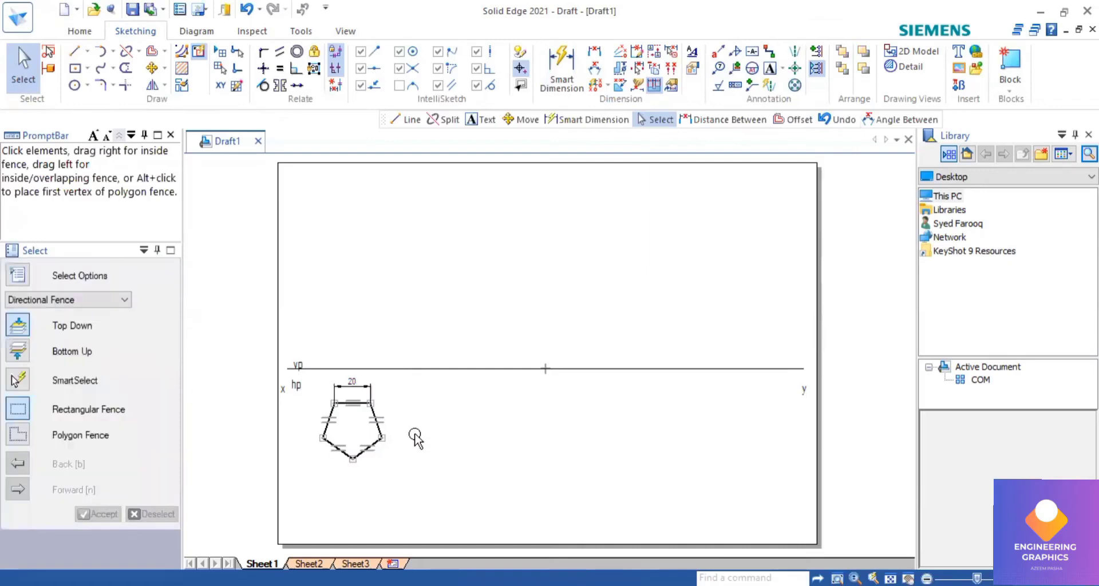
Label the pentagon's vertices a, b, c, d and e counter-clockwise, starting with a at the left corner.
scroll(415, 437, up, 3)
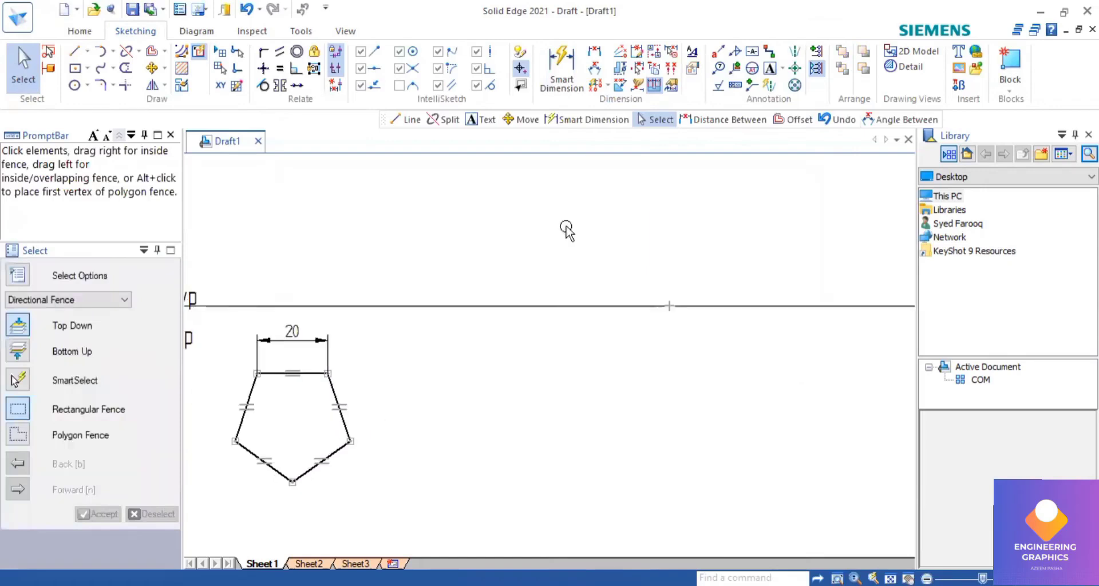
click(770, 68)
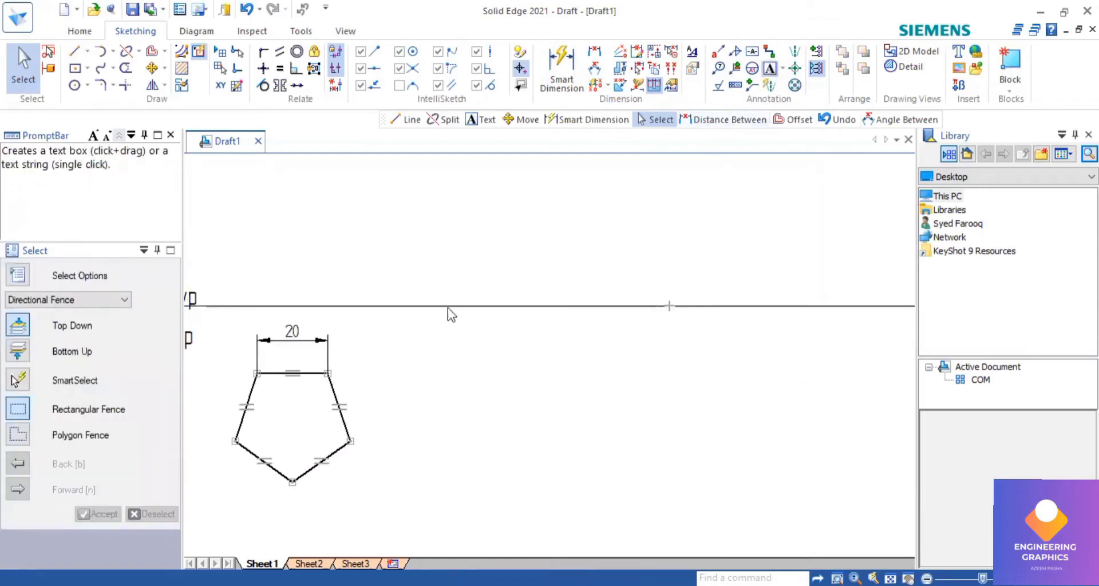
click(220, 450)
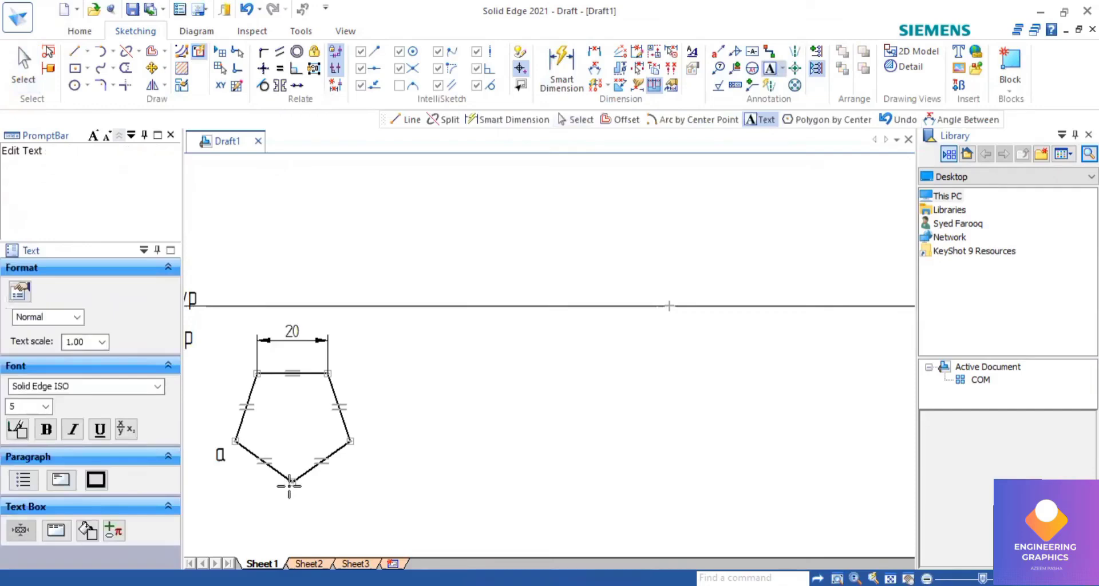
click(289, 486)
text(b)
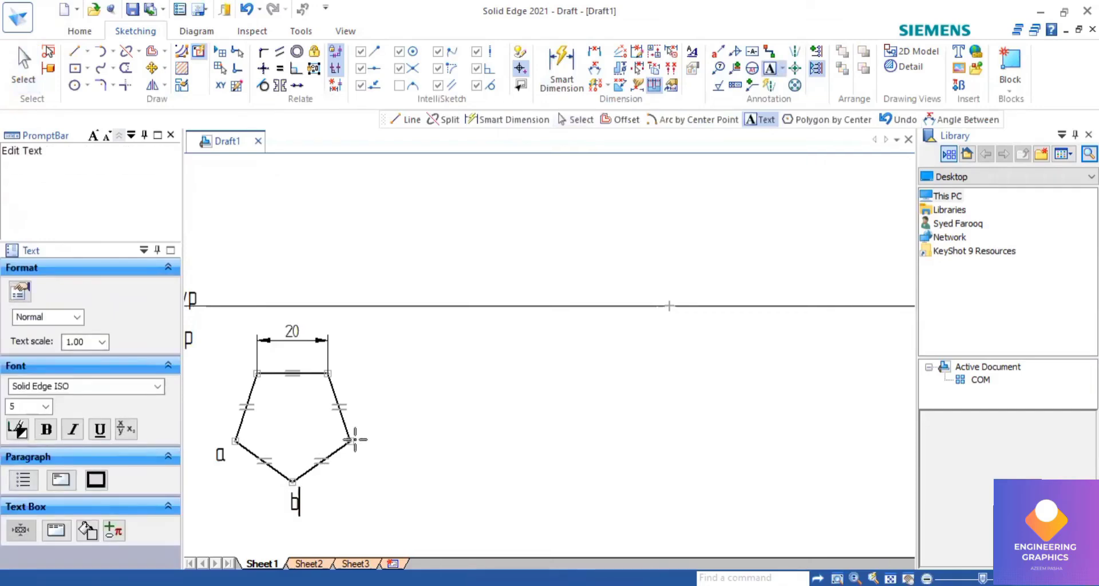
click(354, 439)
text(c)
click(342, 369)
key(alt+Tab)
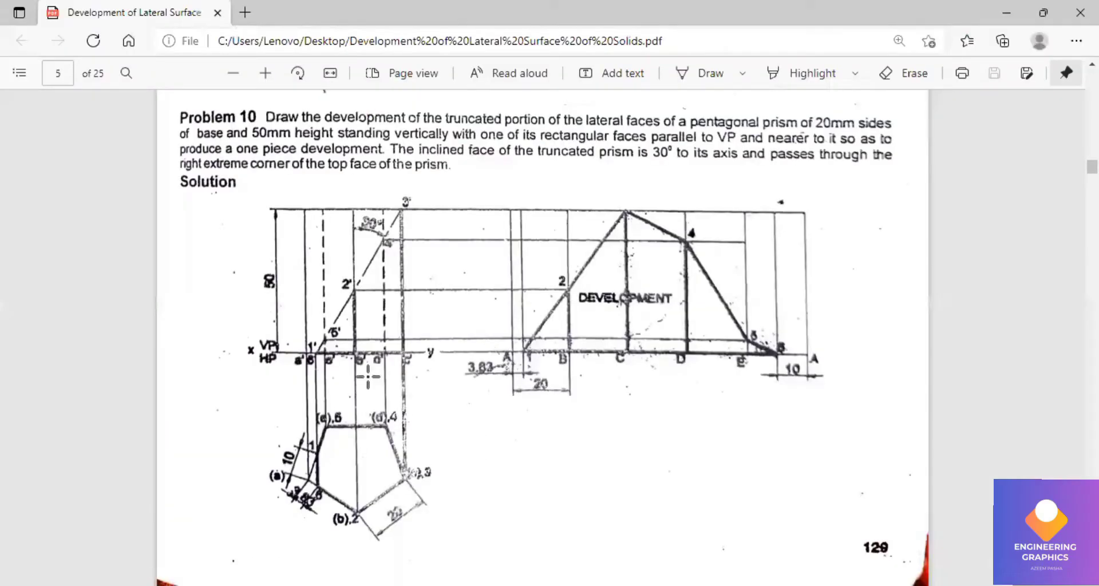
key(alt+Tab)
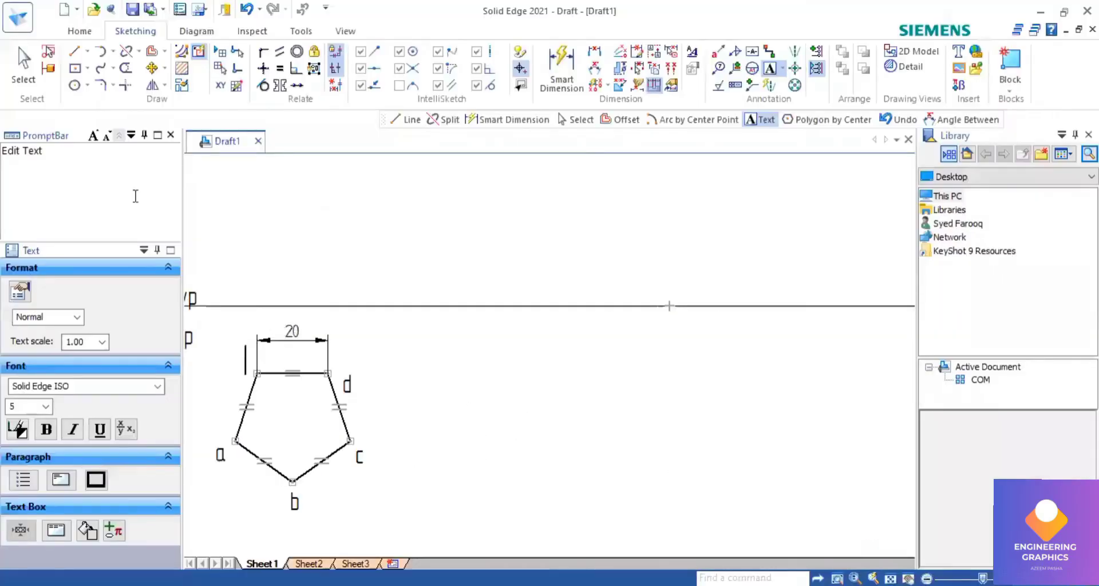
text(e)
Draw construction lines from vertices b, c and a to the midpoints of their opposite pentagon edges.
click(75, 53)
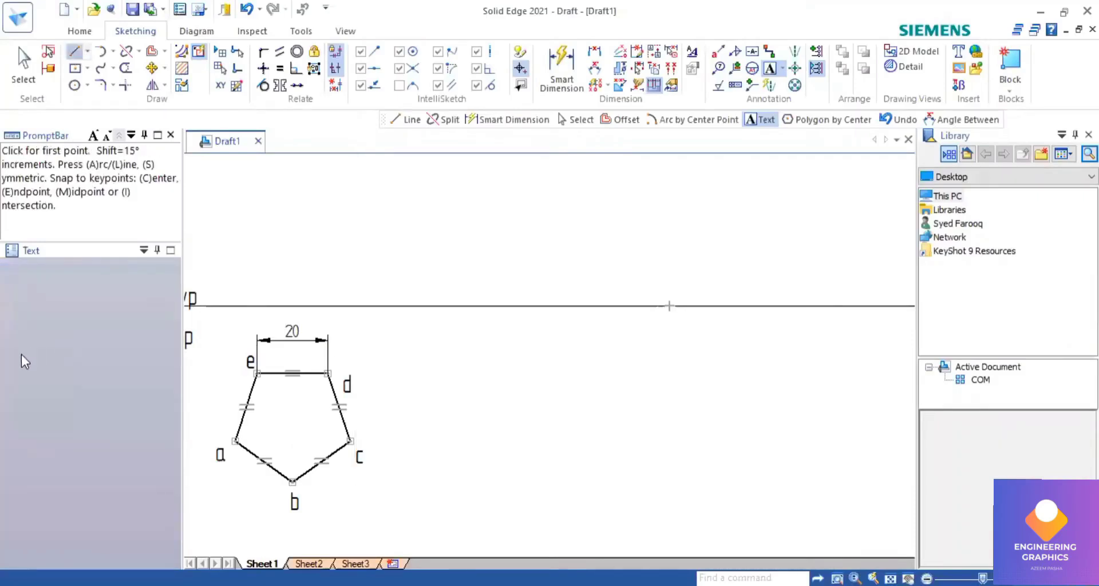
click(234, 430)
click(292, 482)
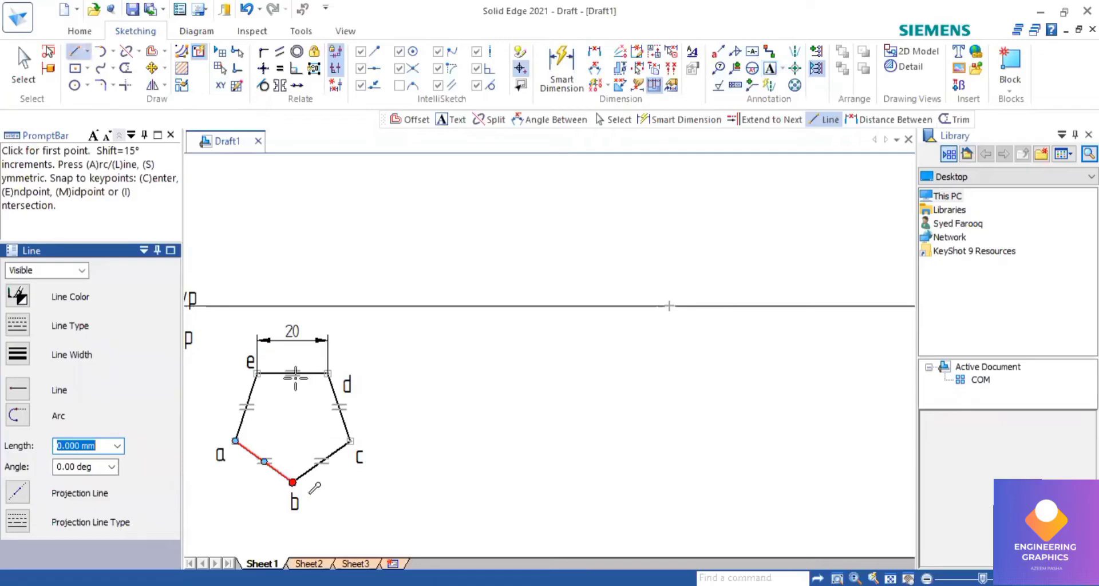
click(293, 483)
click(292, 374)
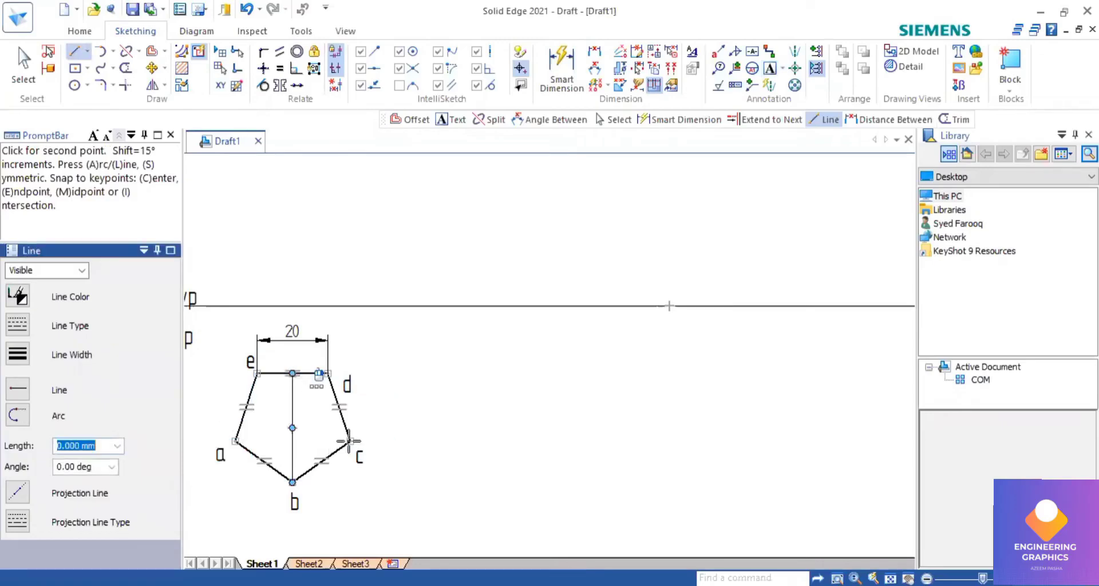
right_click(347, 442)
click(350, 441)
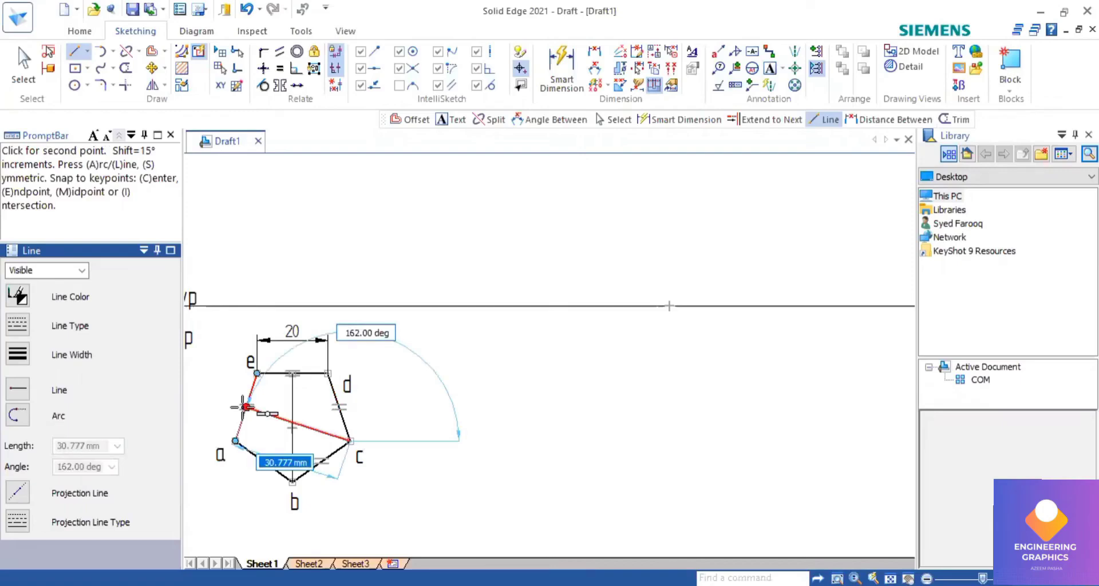
click(245, 407)
click(235, 440)
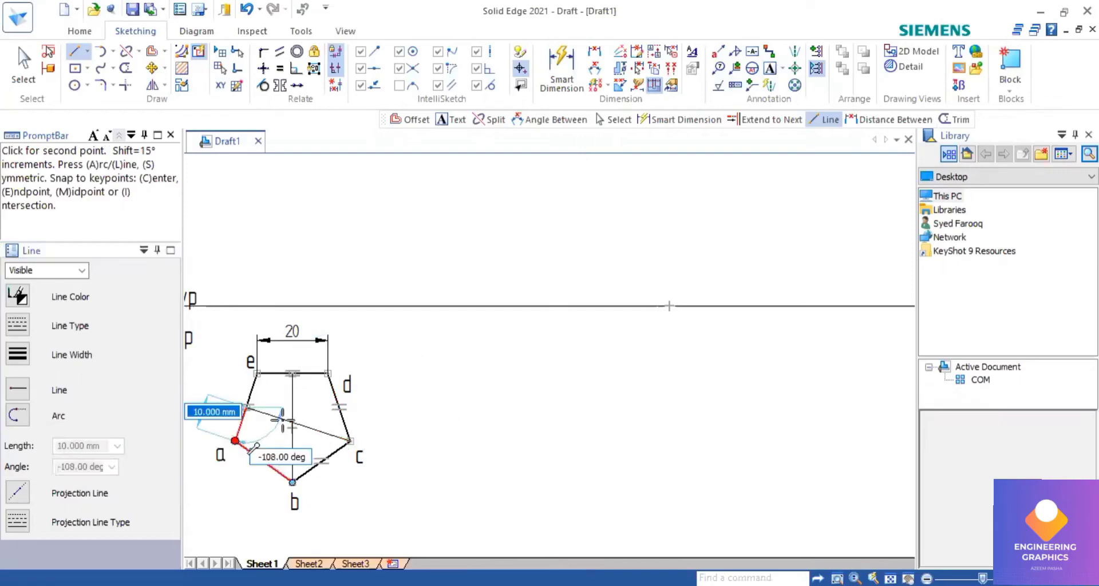
click(337, 407)
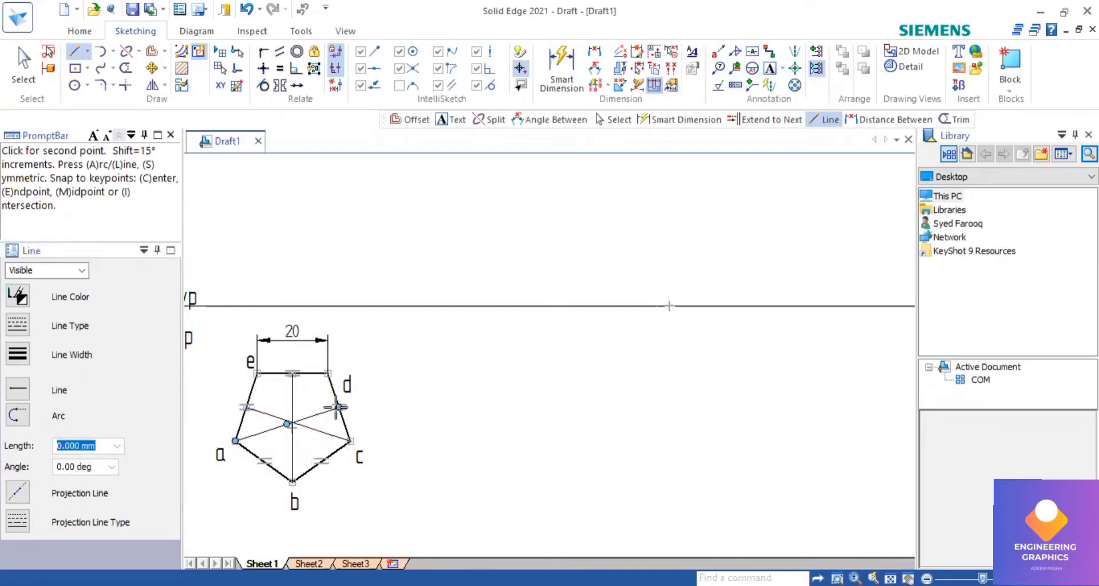
right_click(189, 216)
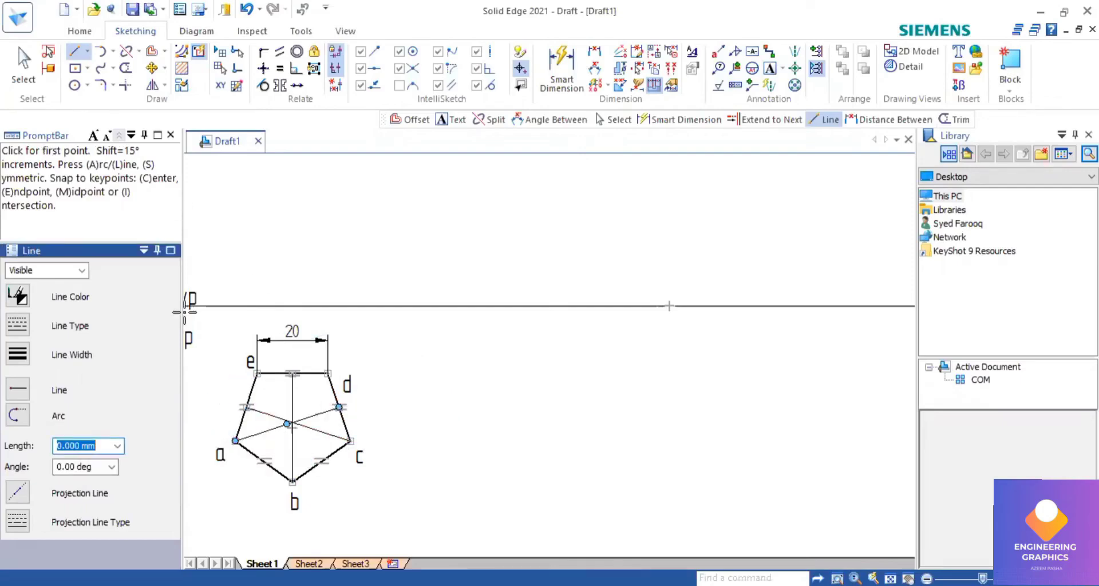
Draw vertical projection lines up to the reference line from vertices a, e, d and c and from the midpoint of the vertical construction line.
click(234, 441)
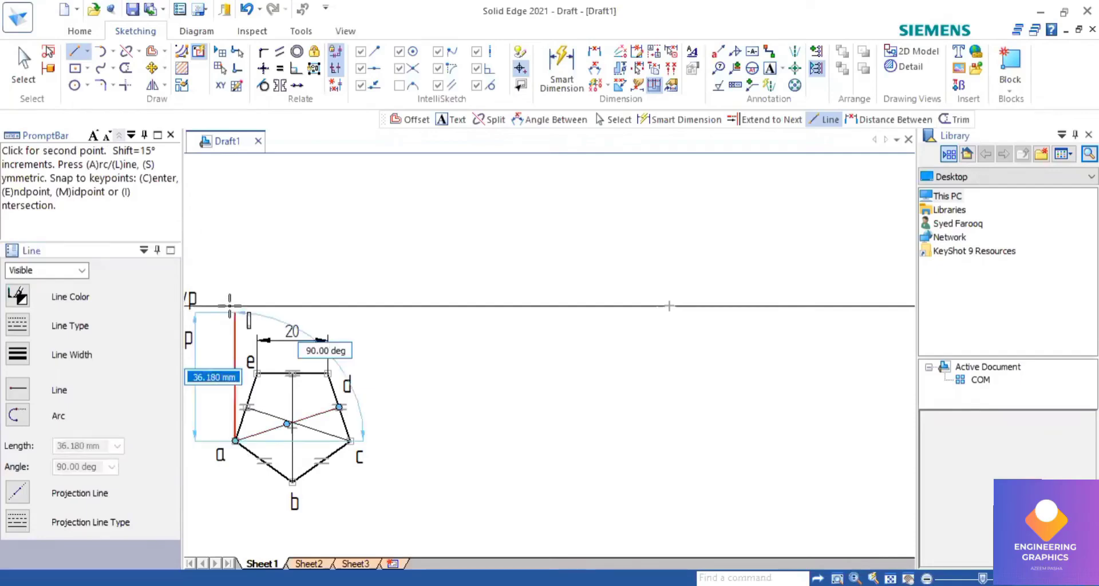
click(229, 305)
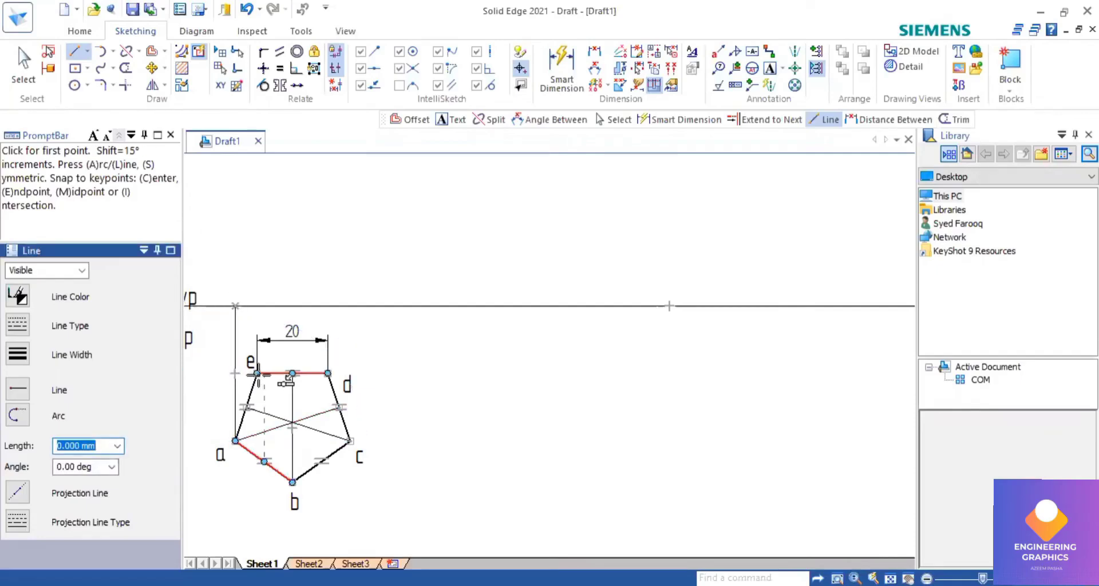
click(257, 373)
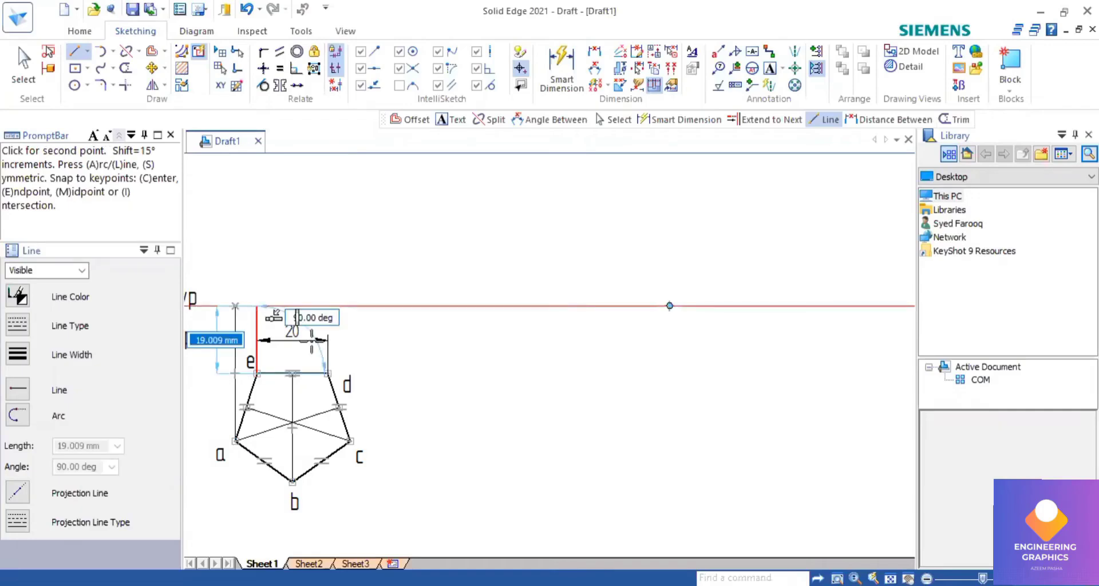
click(257, 305)
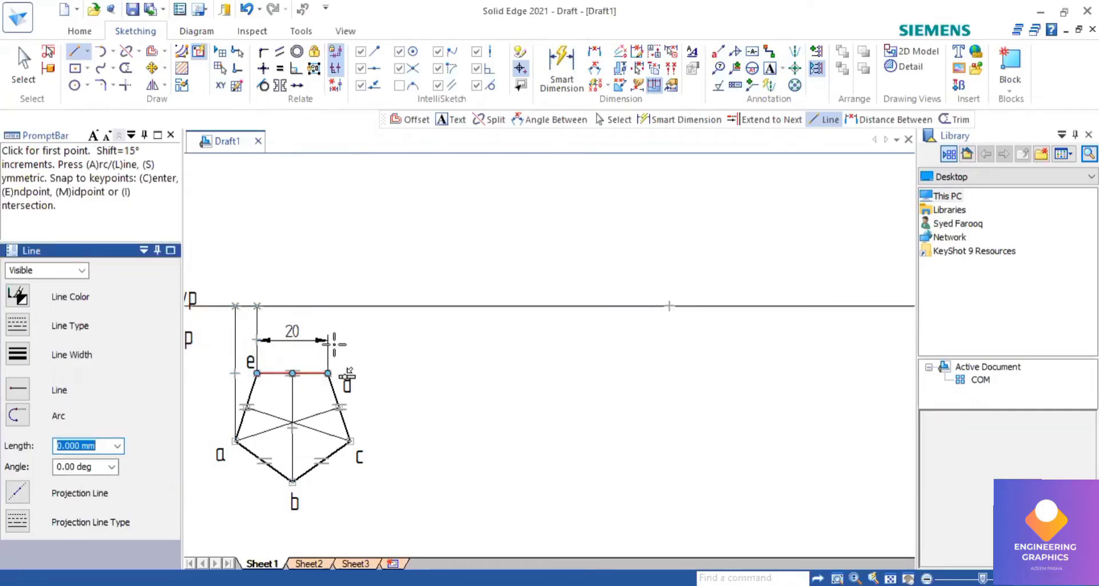
click(327, 373)
click(327, 306)
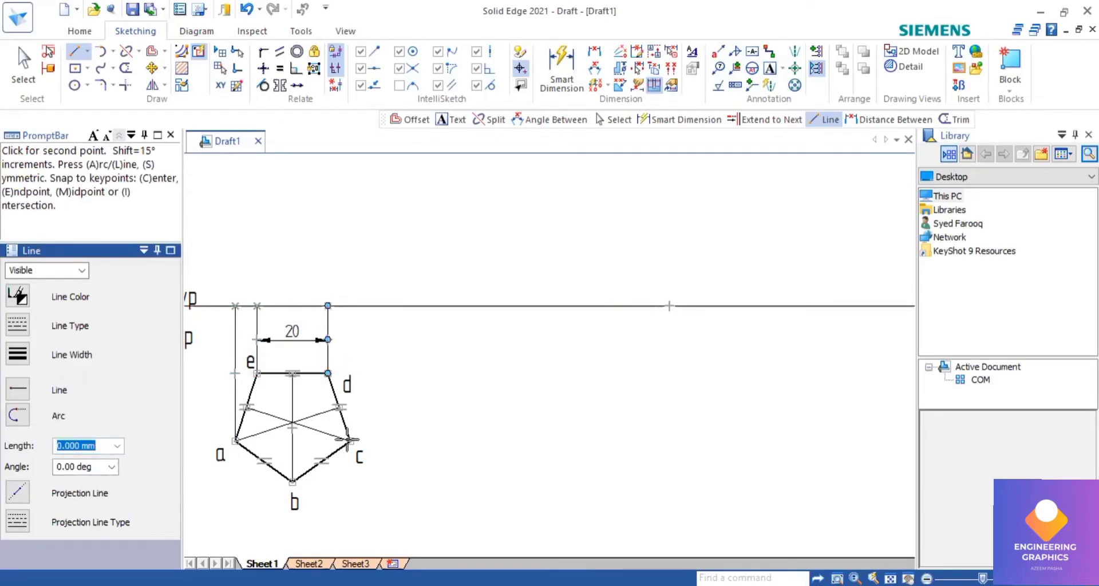
click(351, 441)
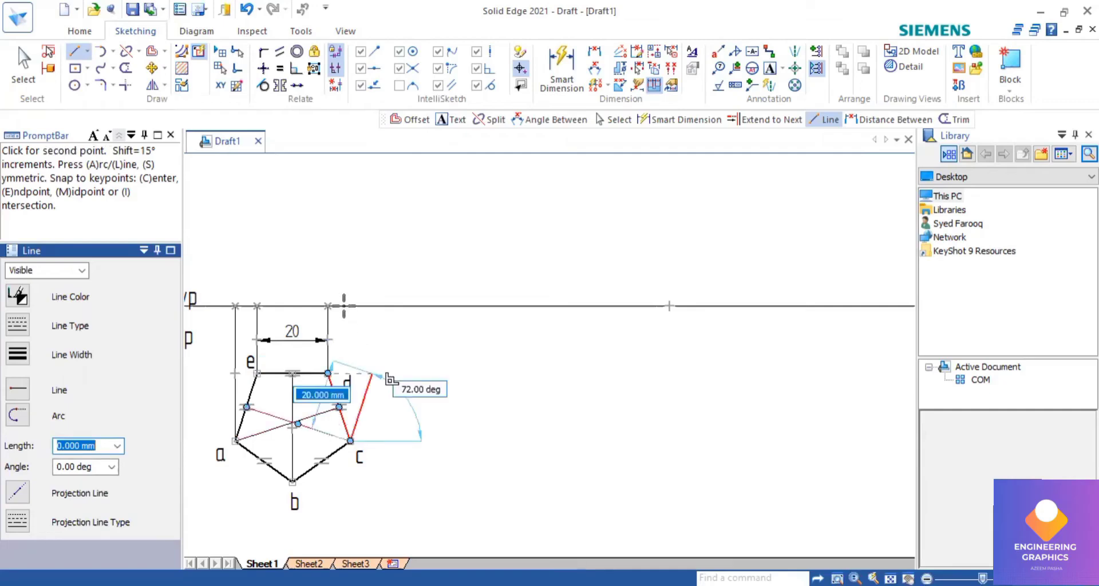
click(350, 306)
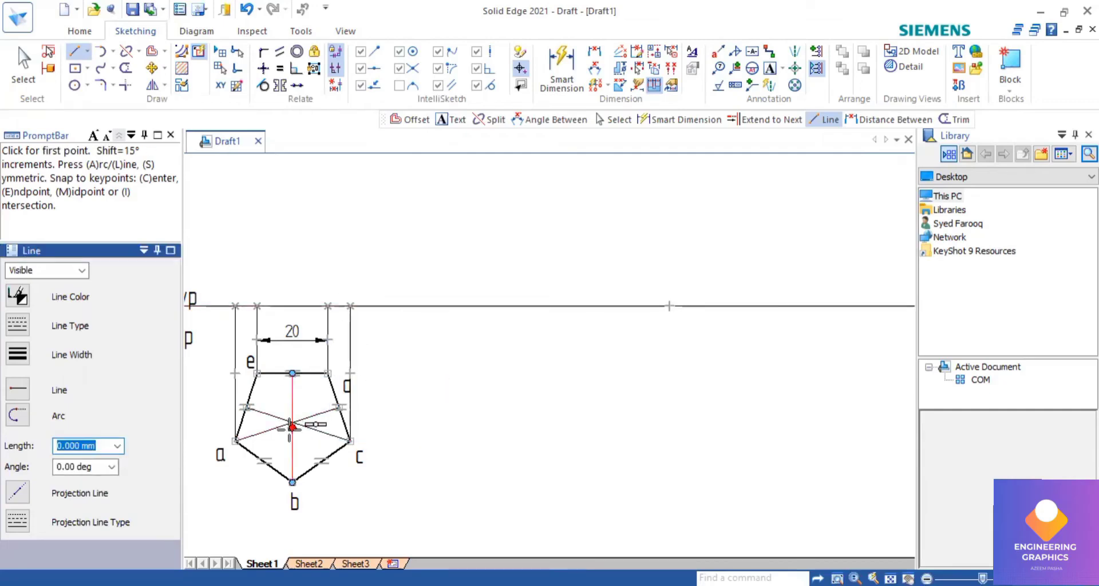
click(292, 426)
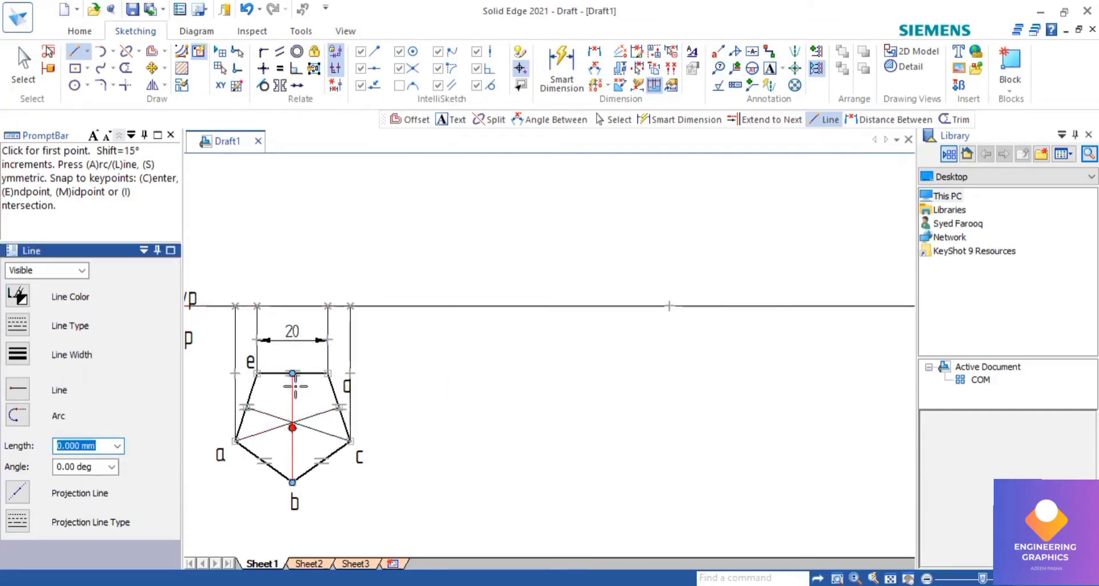
click(340, 342)
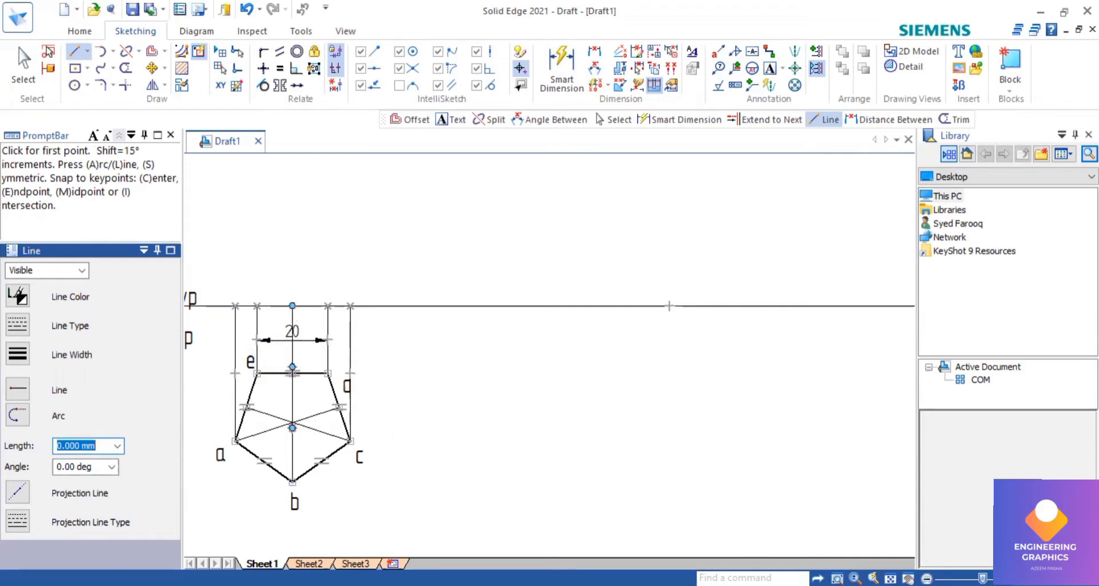
Draw a vertical dash-dot axis 50 mm long upward from the reference line, in line with vertex b.
key(alt+Tab)
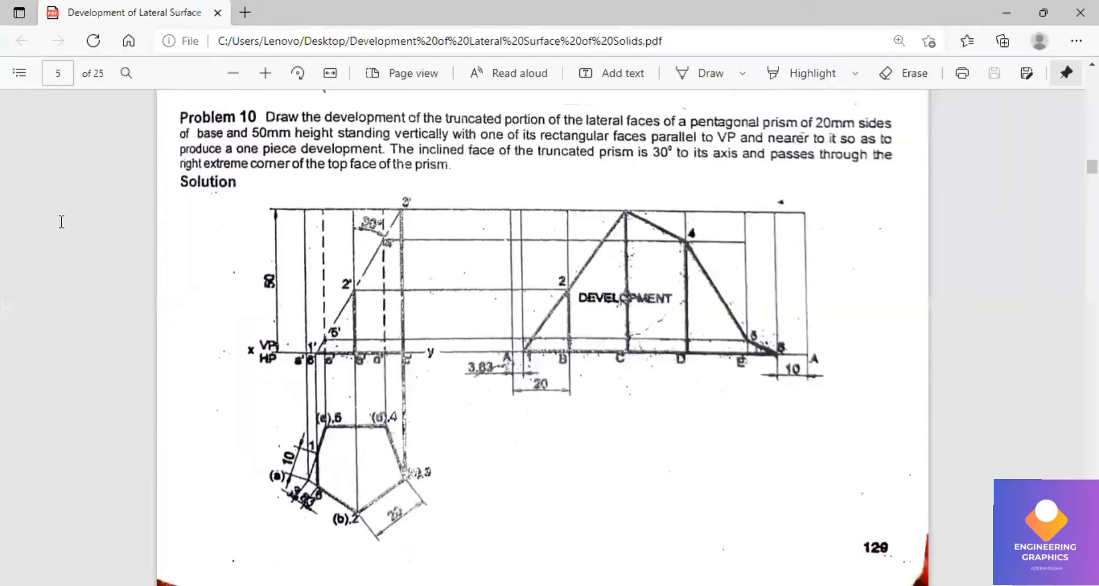
key(alt+Tab)
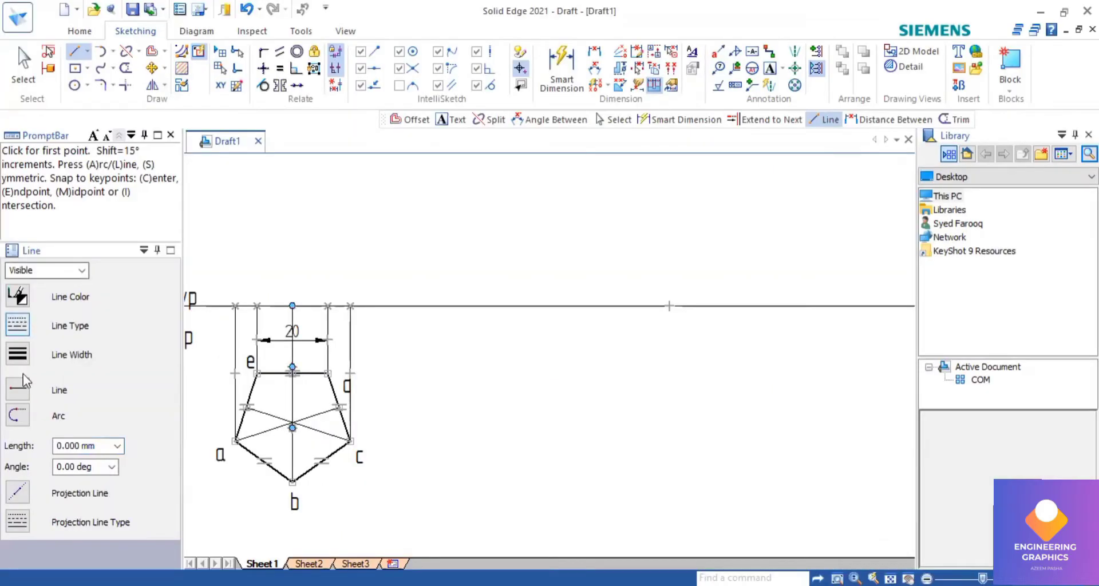
click(292, 305)
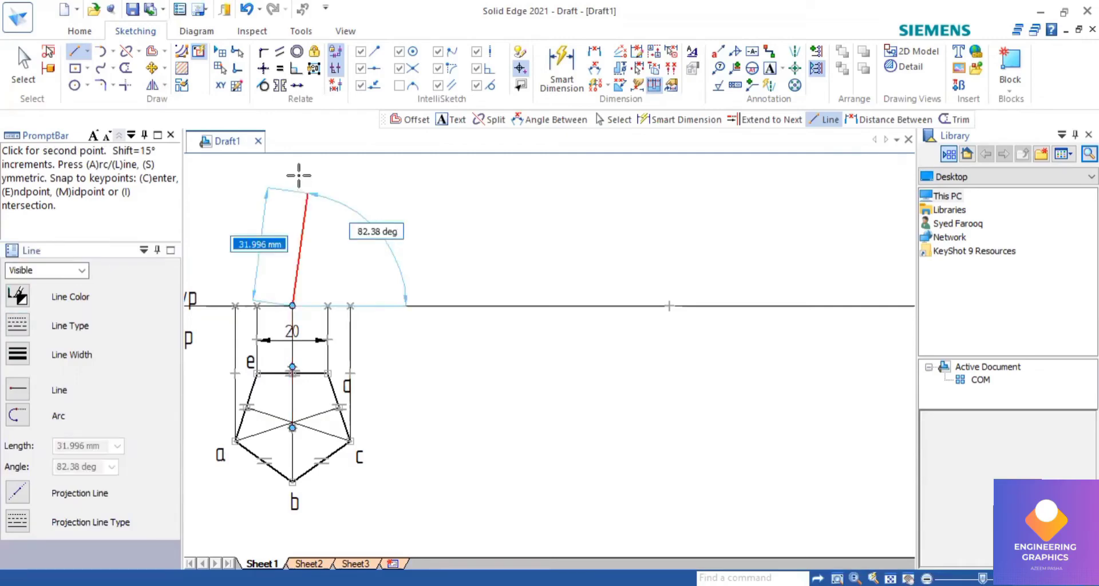
text(50.000)
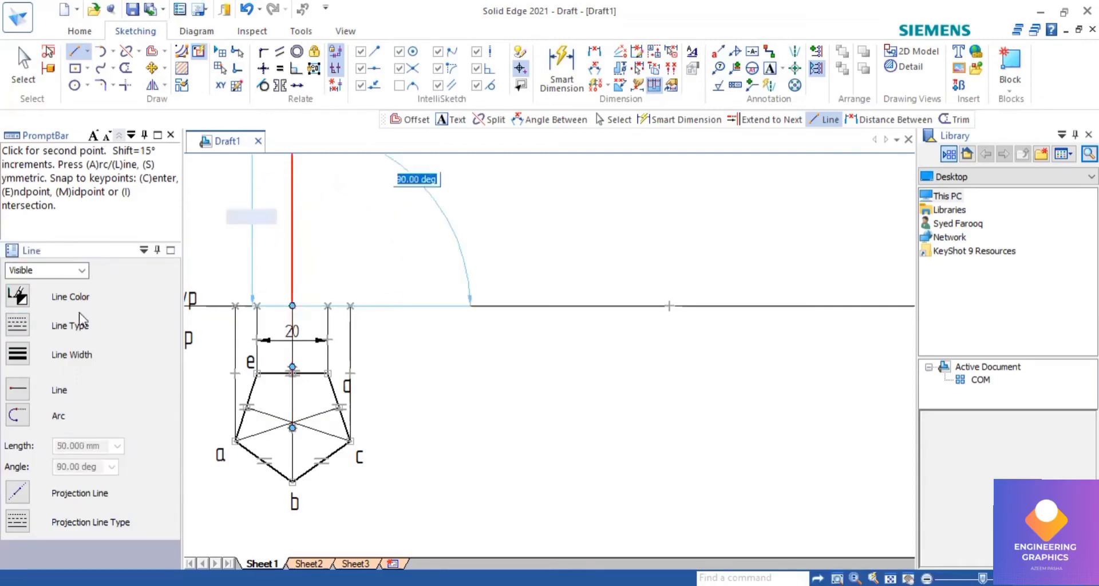
key(Return)
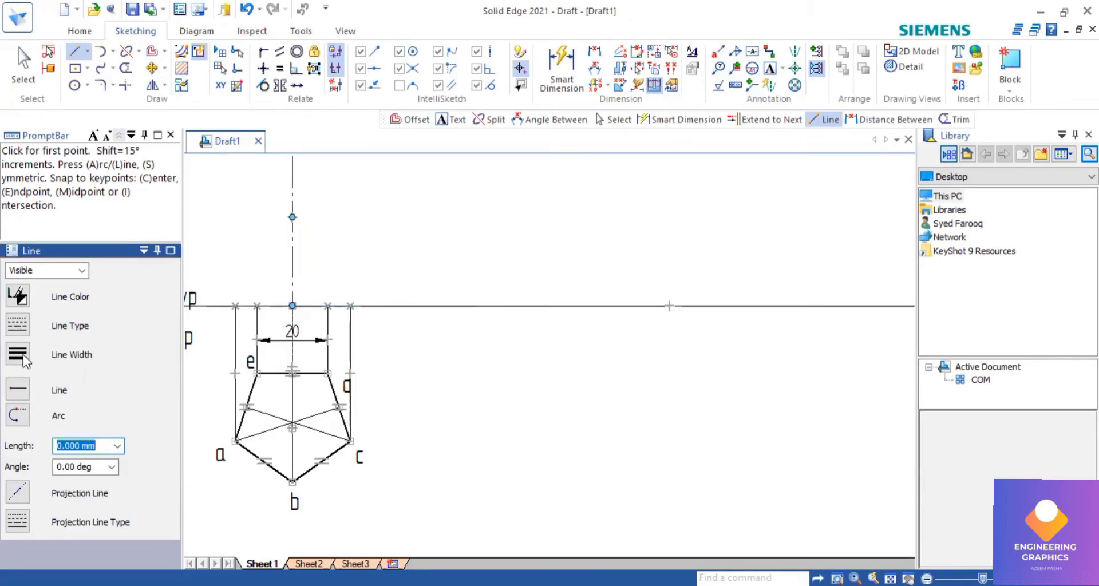
Draw four thicker, continuous 50 mm vertical edges up from the reference line at the projections of a, e, d and c.
click(26, 356)
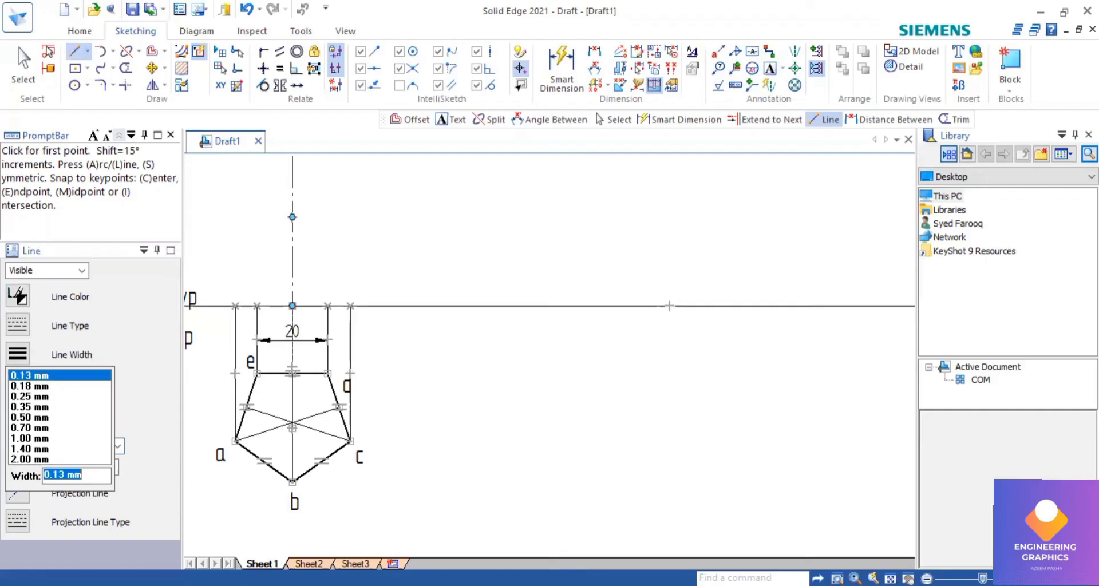
click(349, 343)
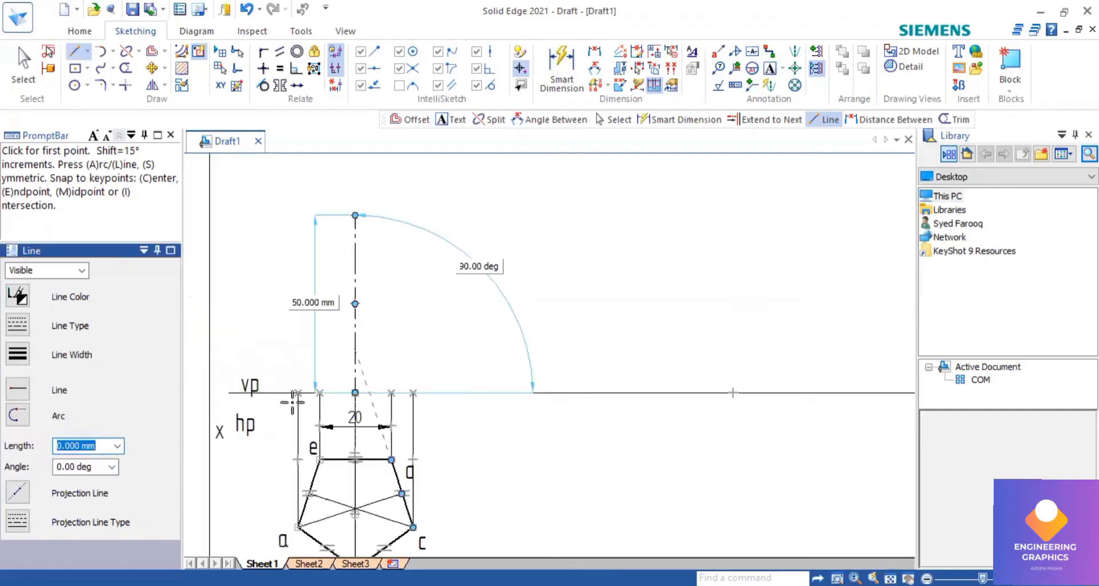
click(298, 393)
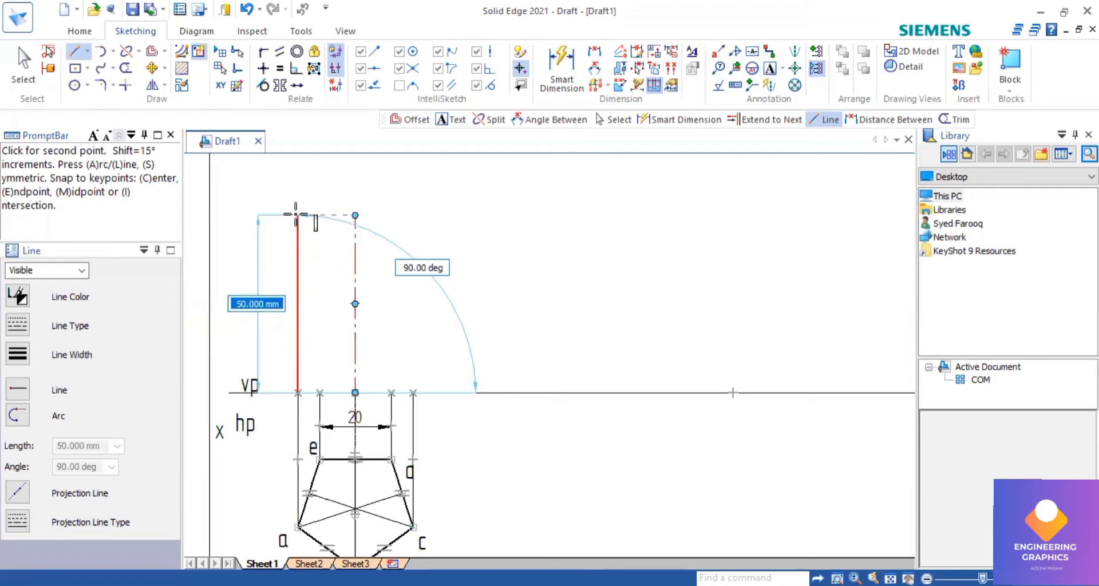
click(296, 214)
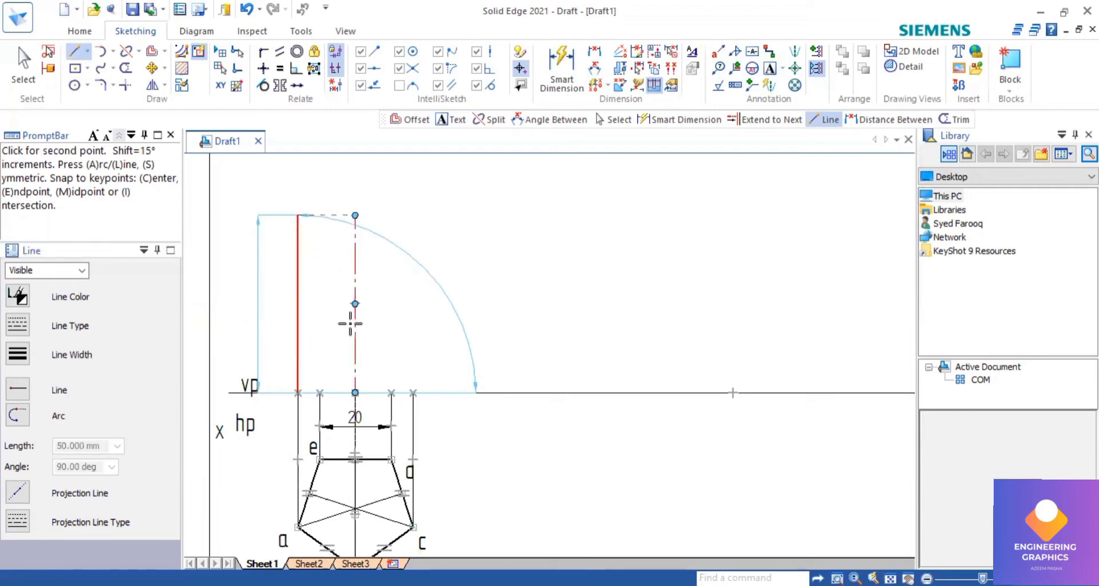
click(319, 393)
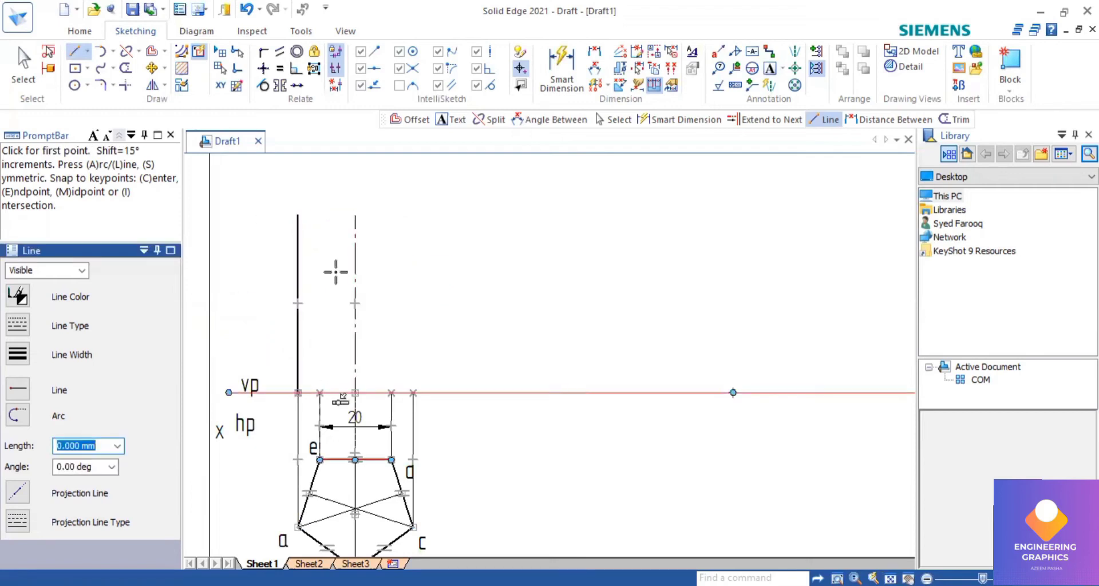
click(314, 214)
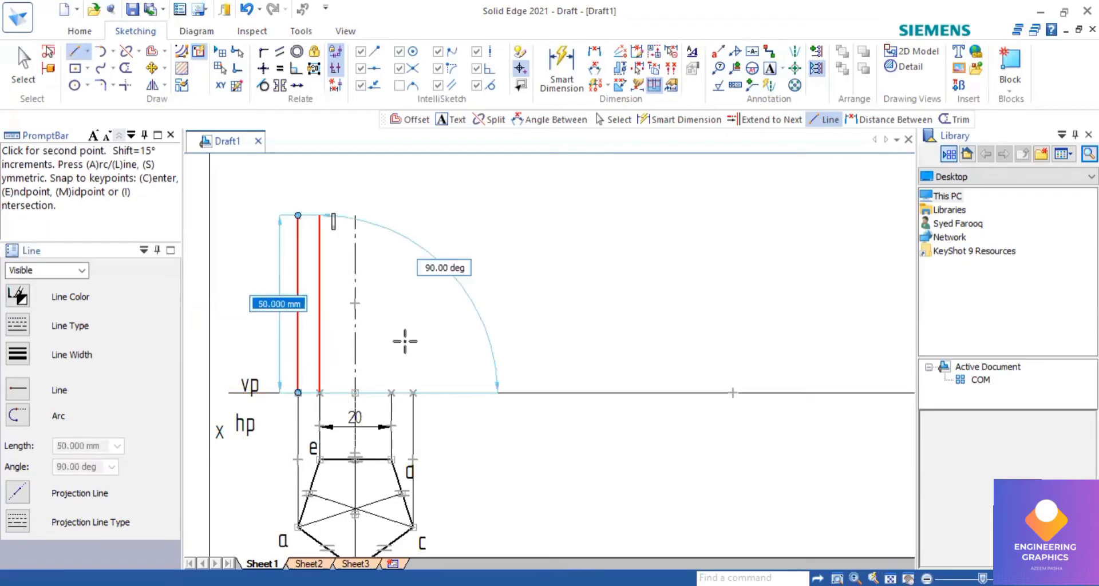
click(391, 393)
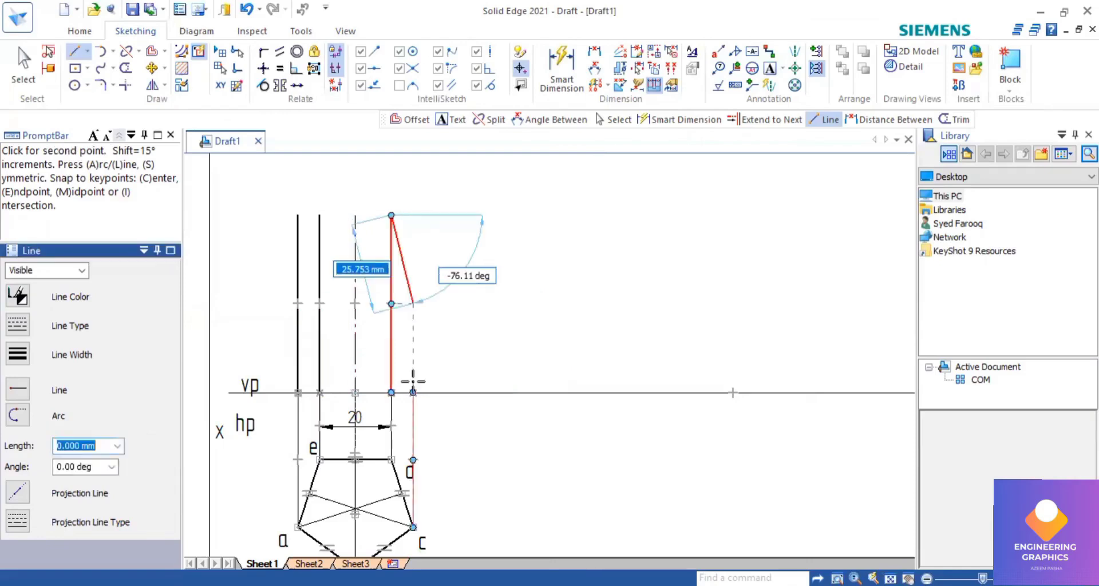
click(412, 376)
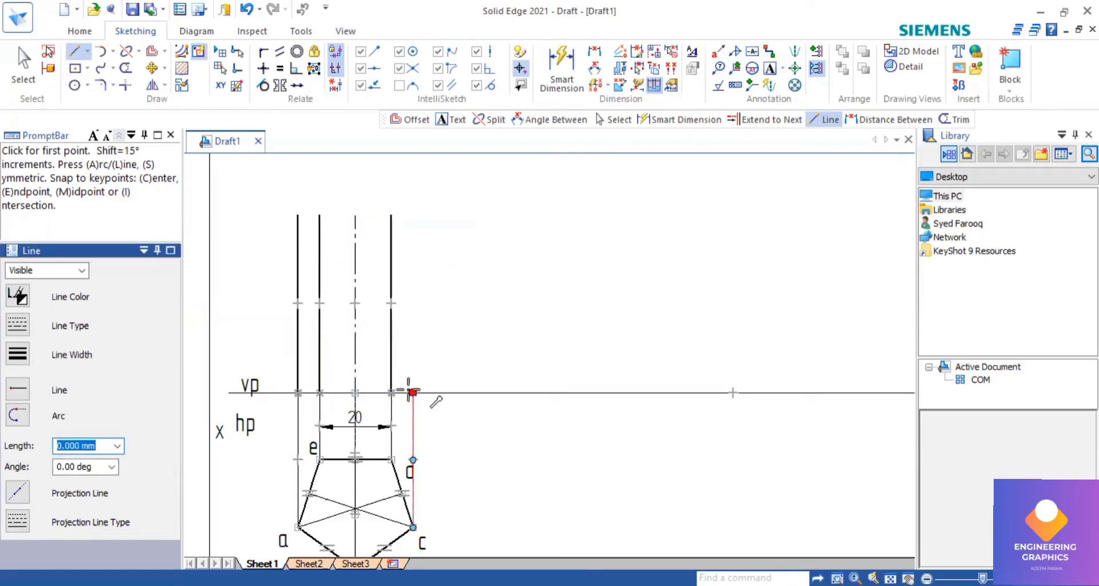
click(412, 393)
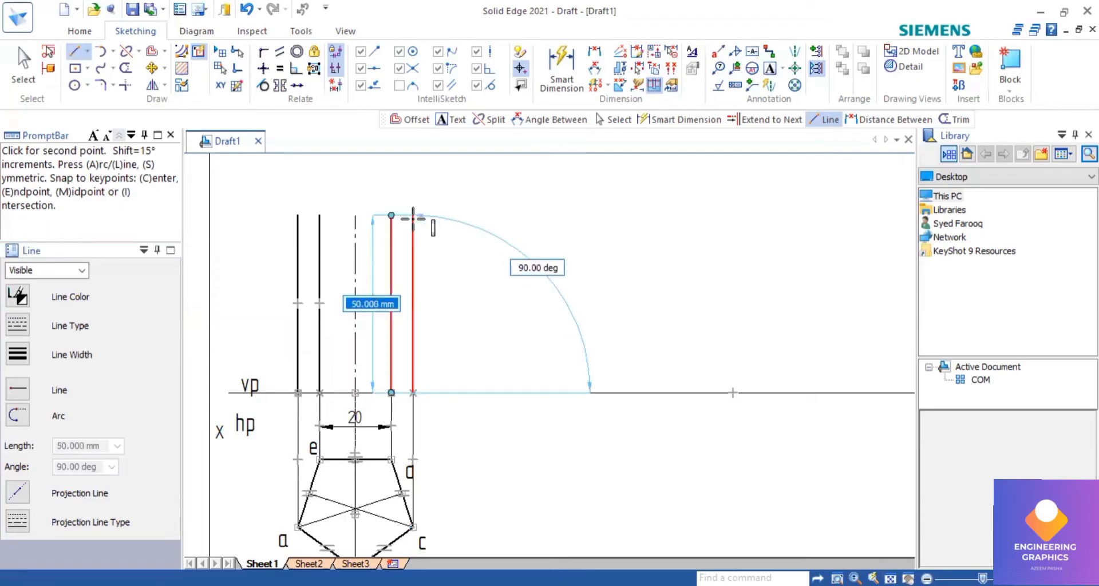
click(412, 216)
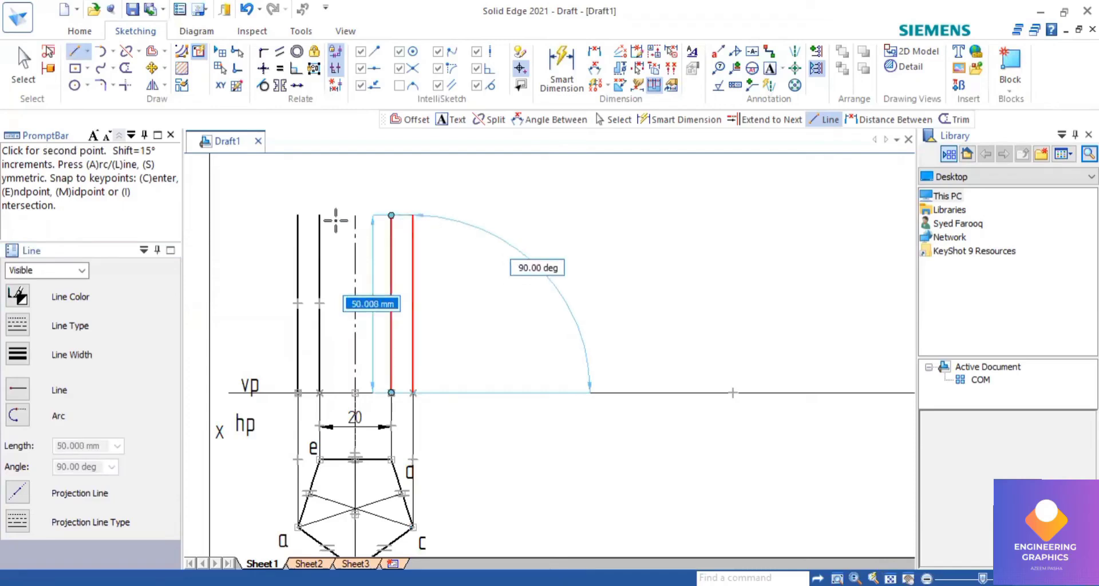
Close the front view with horizontal top and base edges between the outermost vertical edges.
click(299, 216)
right_click(298, 216)
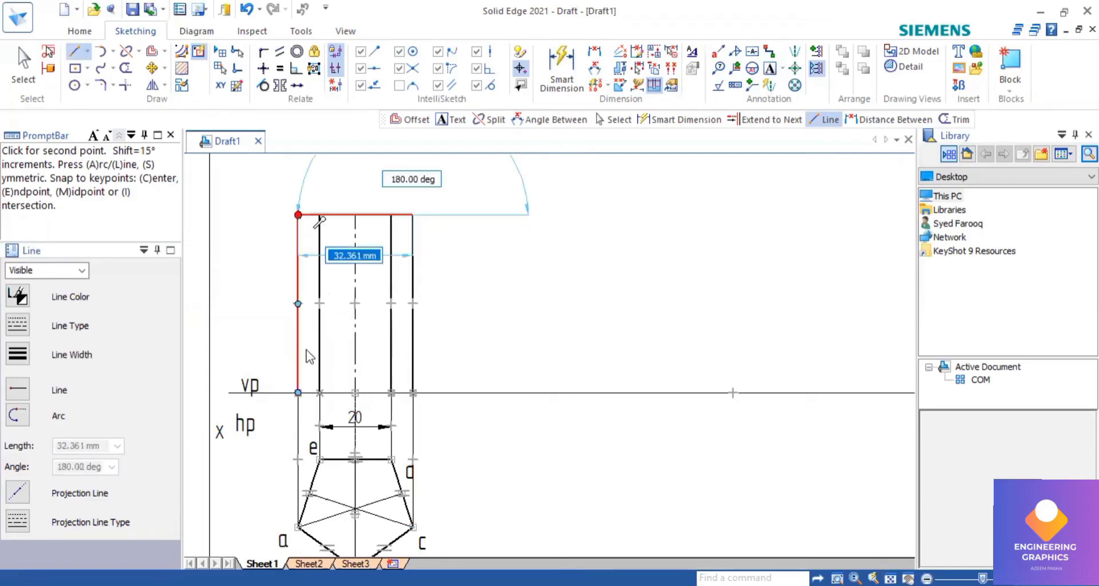
click(298, 392)
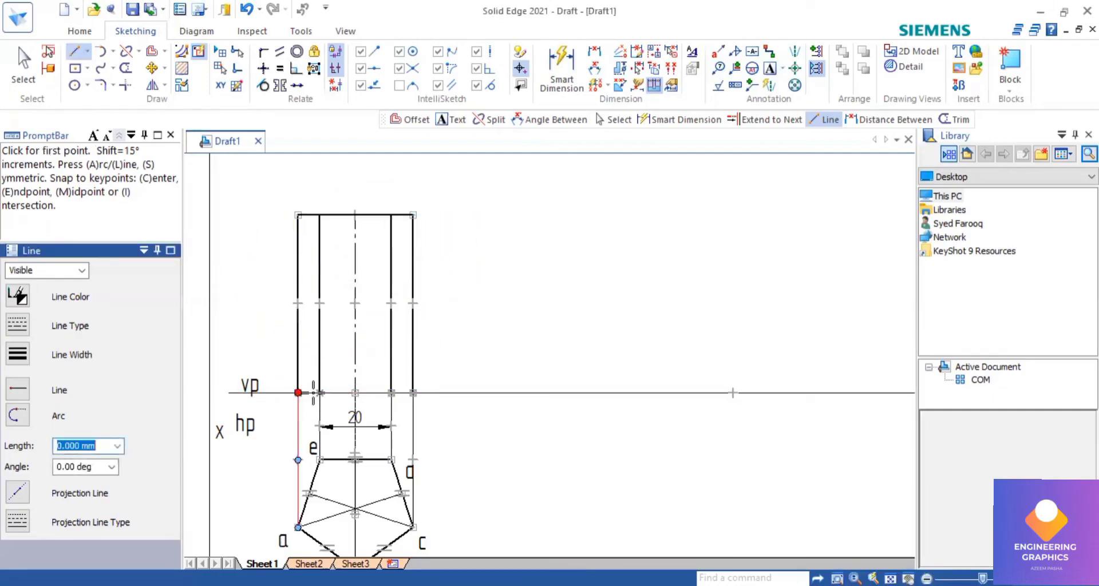
click(297, 393)
click(413, 392)
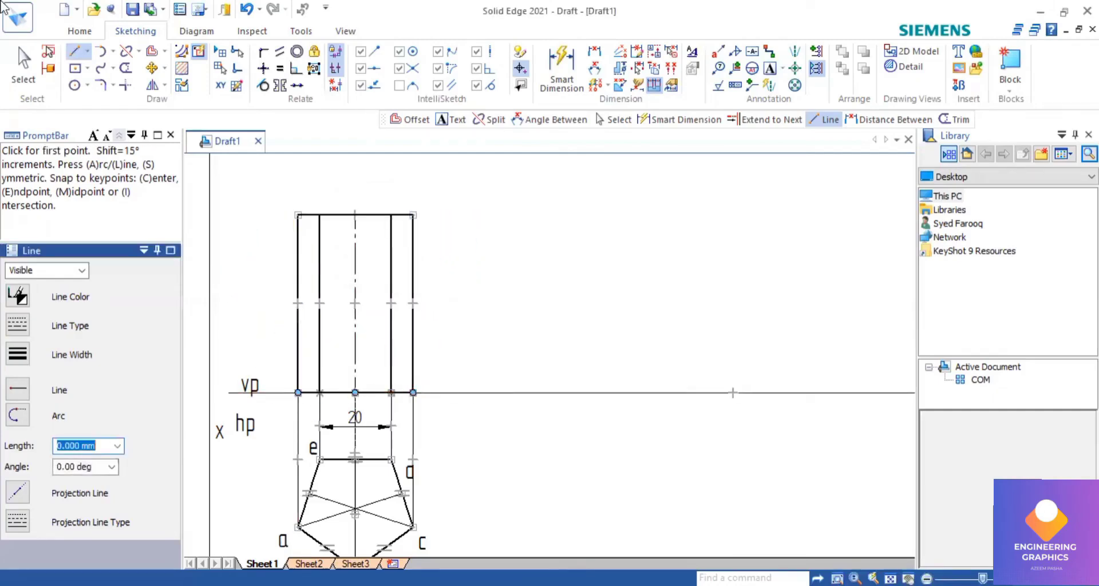
Dimension the height of the front view along its left vertical edge.
click(579, 75)
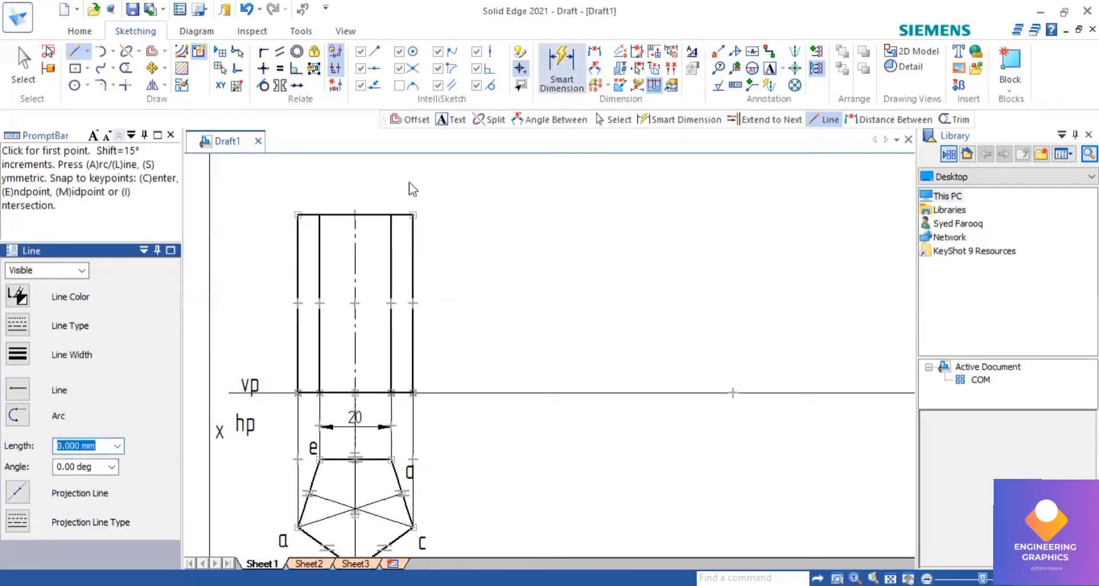
click(292, 279)
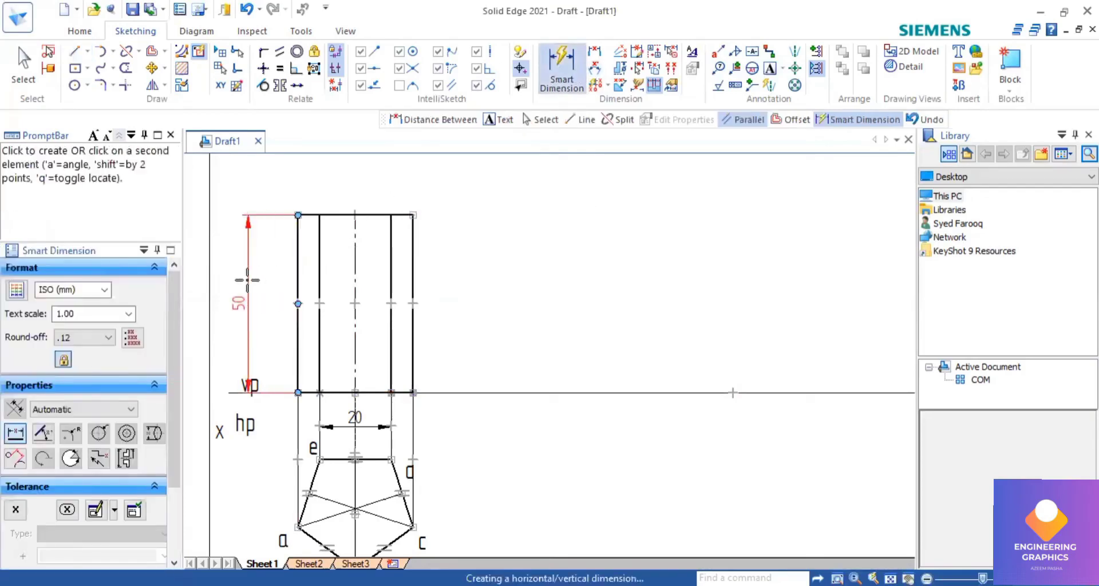
click(248, 309)
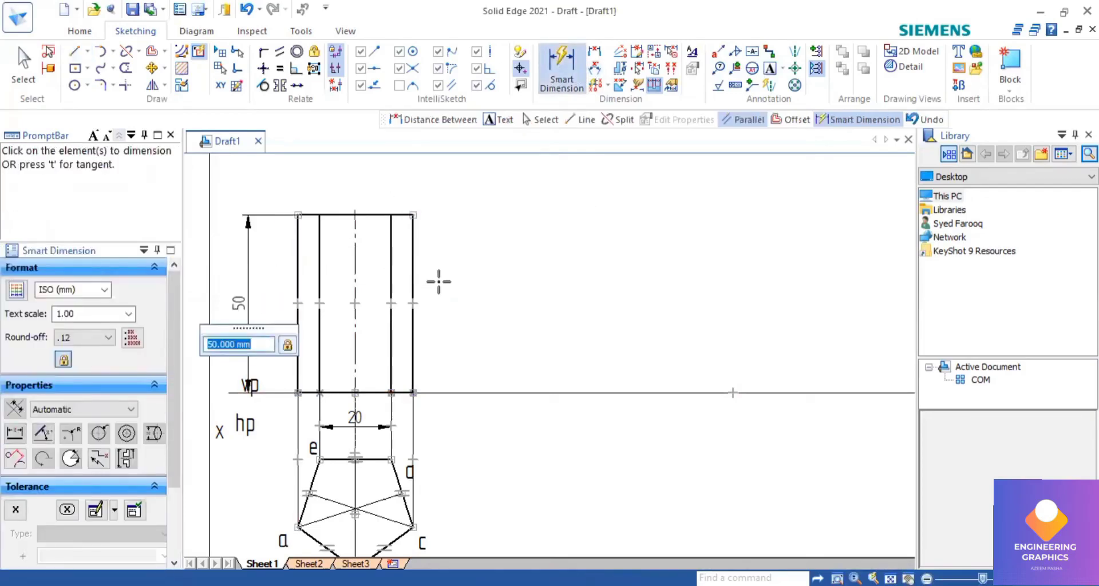
Label the base points of the front view a', e', b', d' and c' just above the reference line.
click(770, 73)
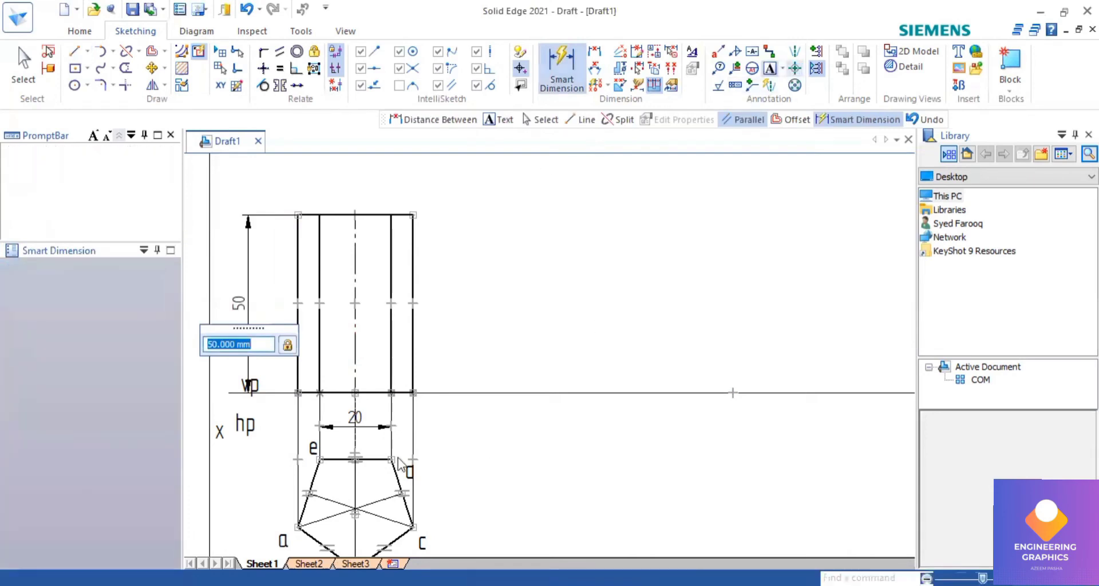
click(279, 367)
text(a)
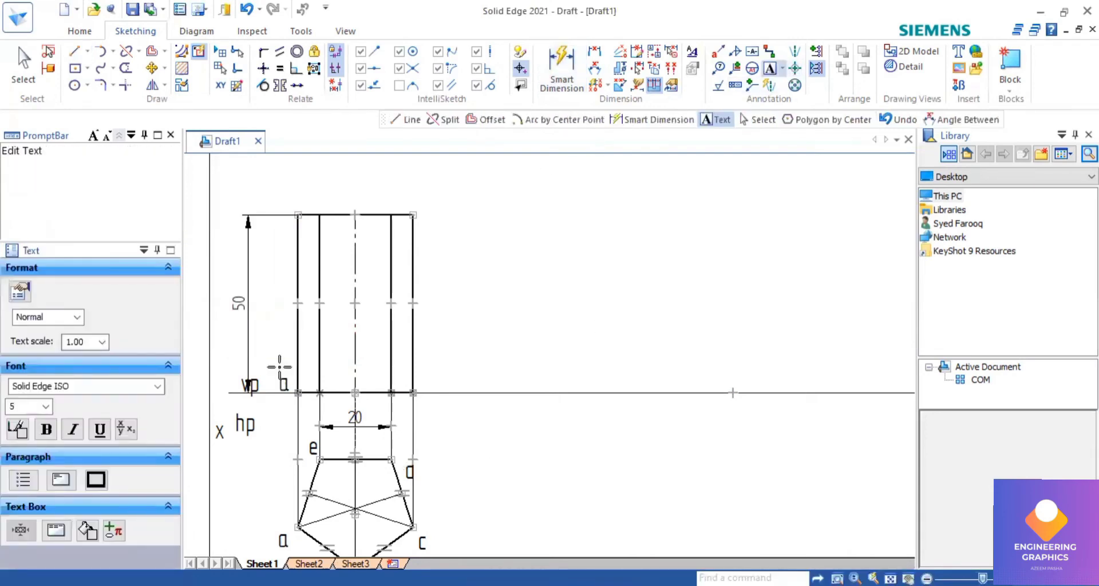
text(')
click(366, 363)
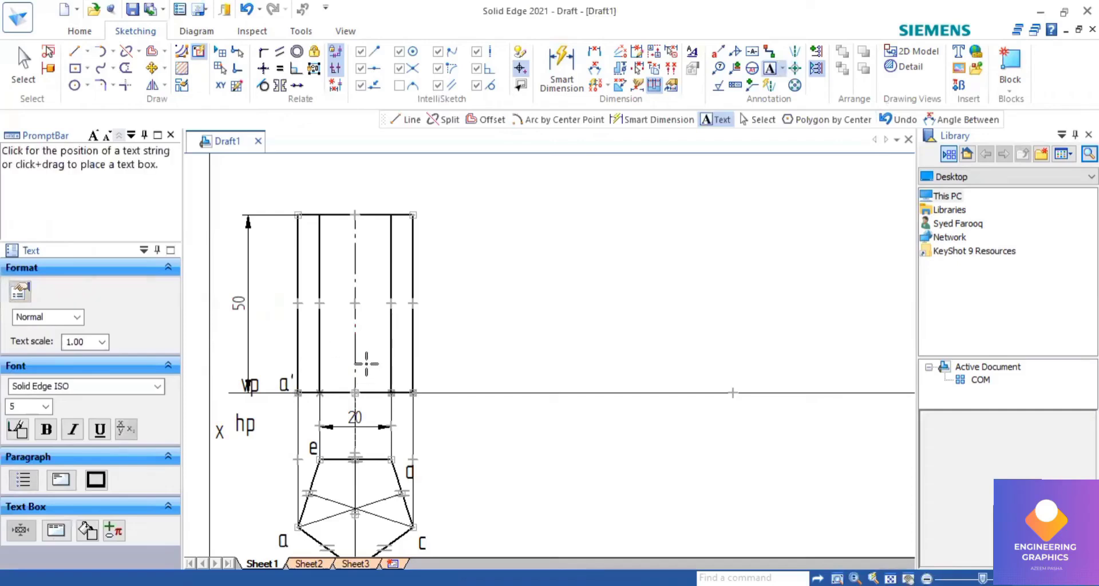
text(b')
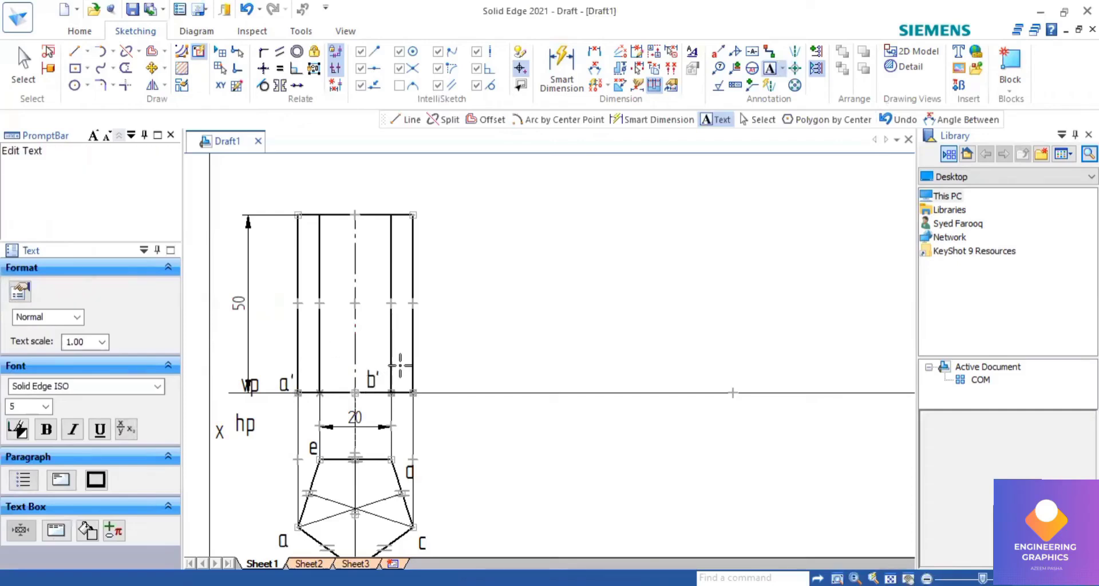
click(423, 366)
text(c')
click(310, 369)
click(310, 369)
text(e)
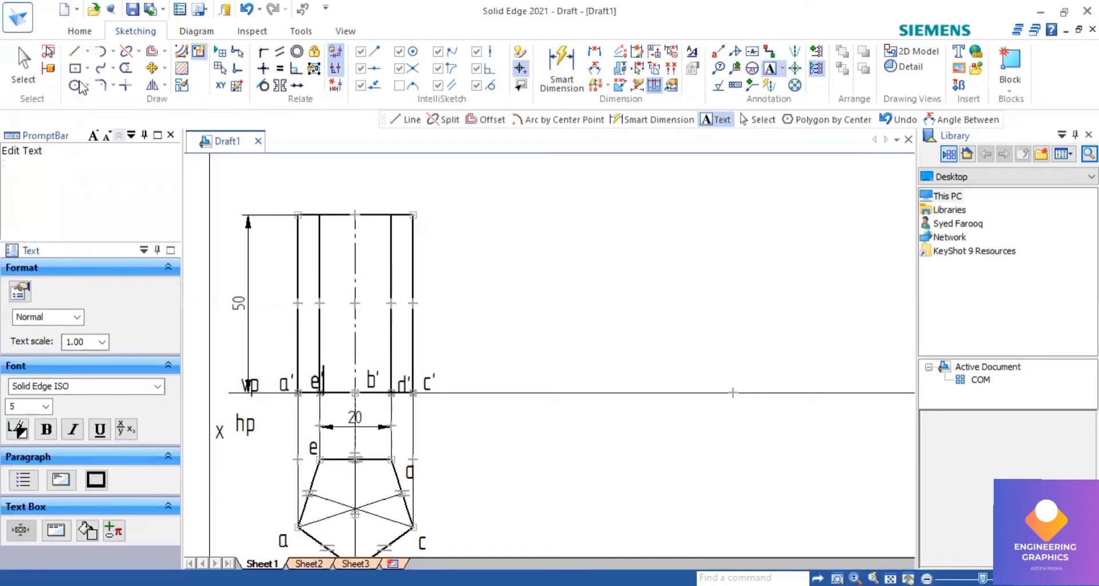
Set the line type for new lines to short dashes.
click(74, 51)
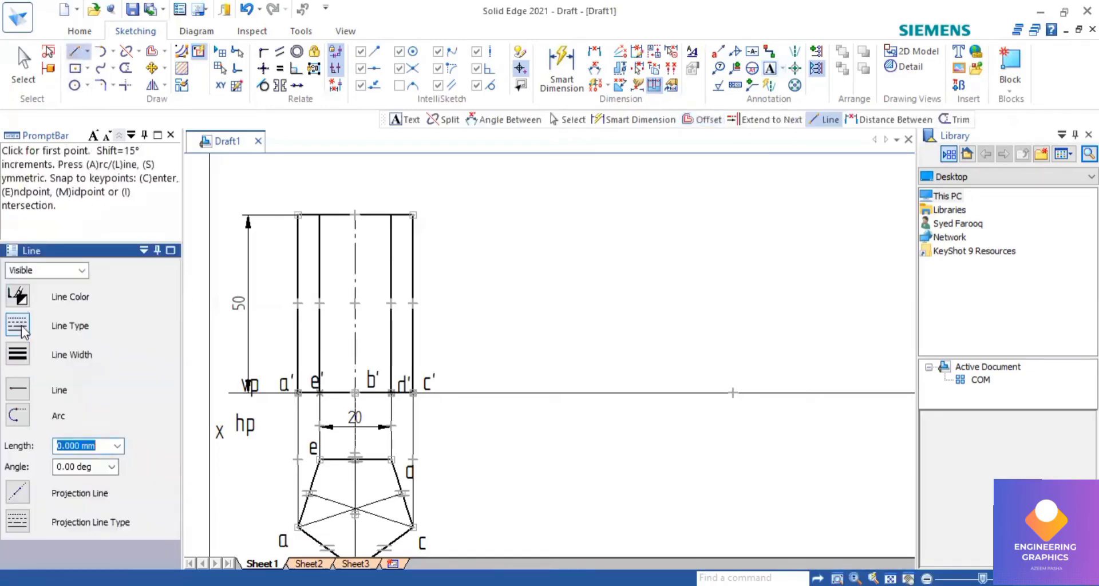
click(21, 325)
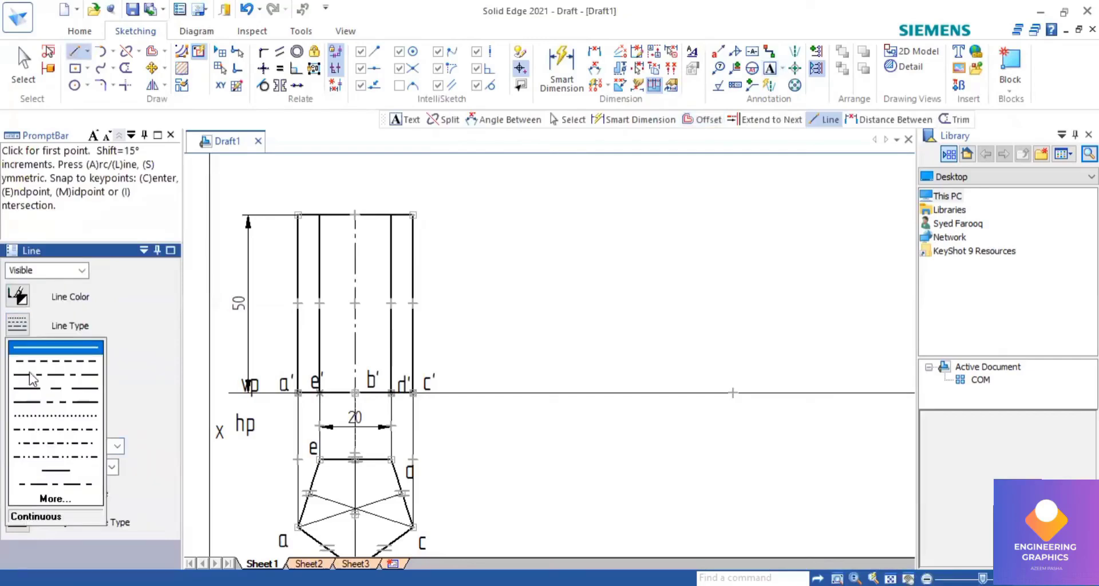
click(26, 362)
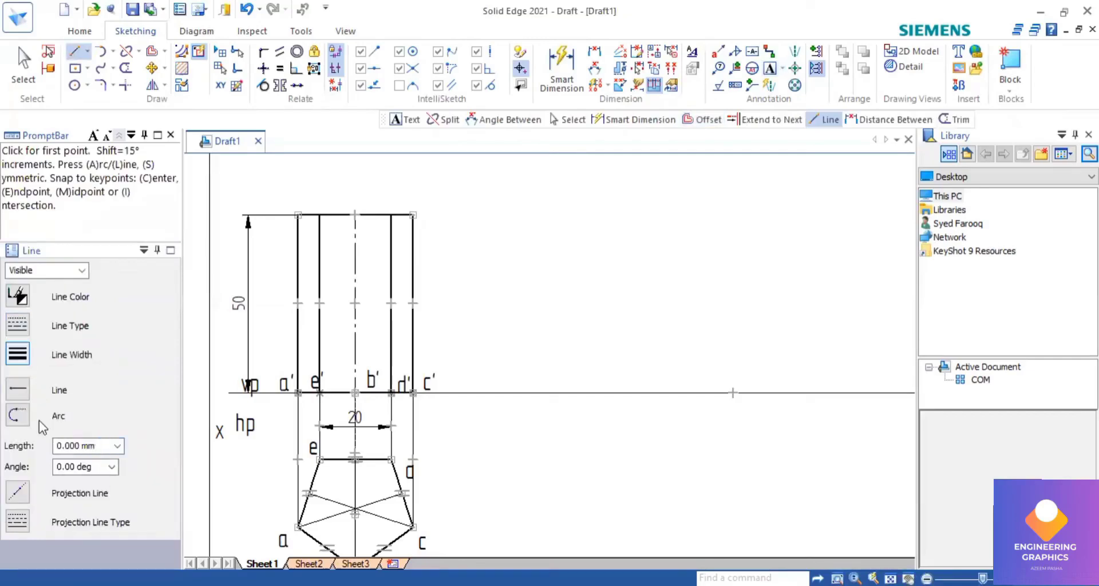
click(414, 215)
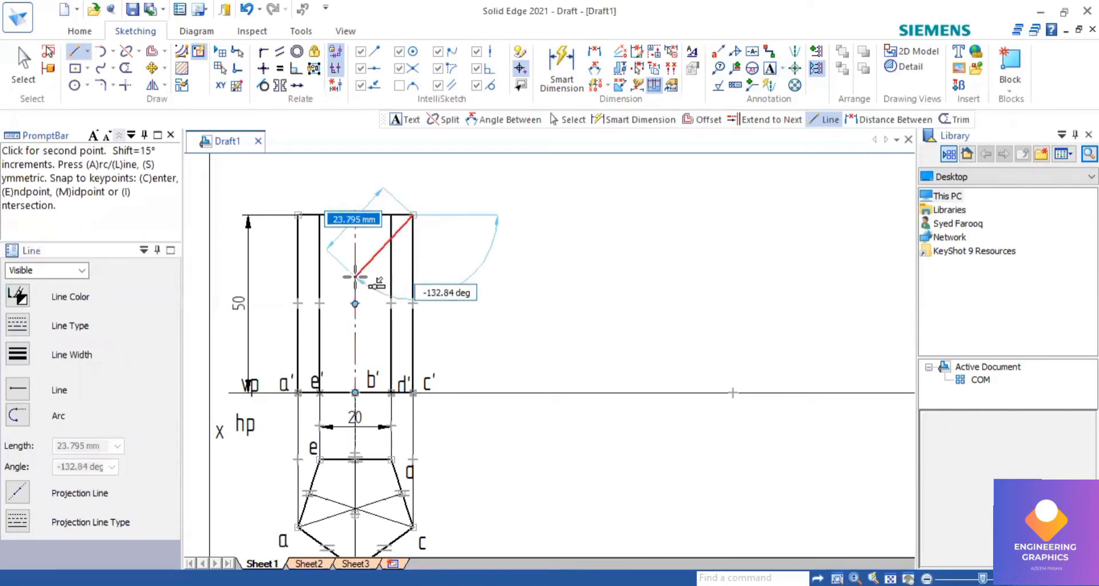
key(Tab)
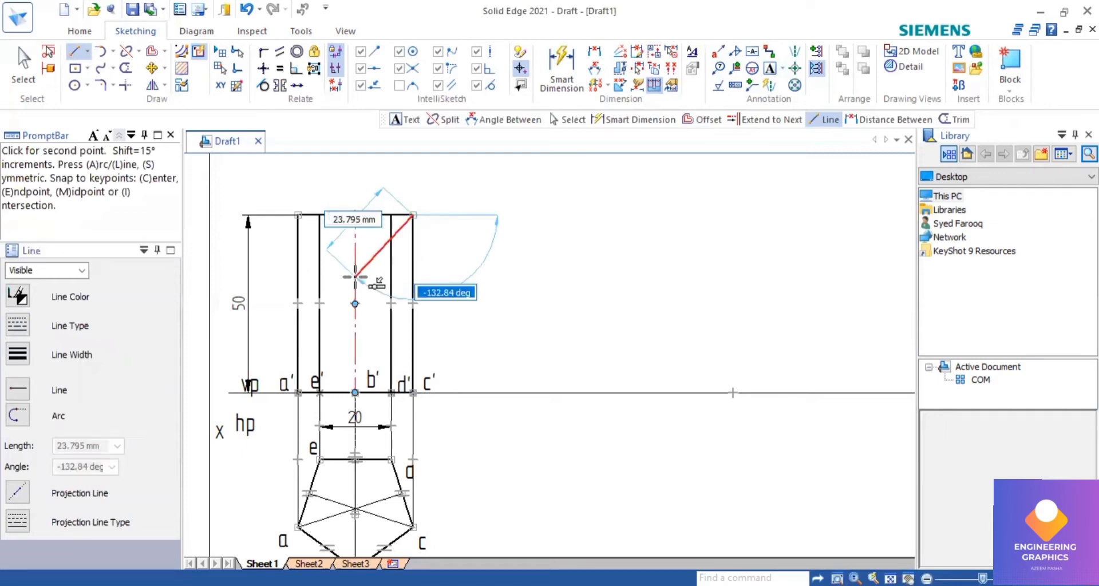
key(BackSpace)
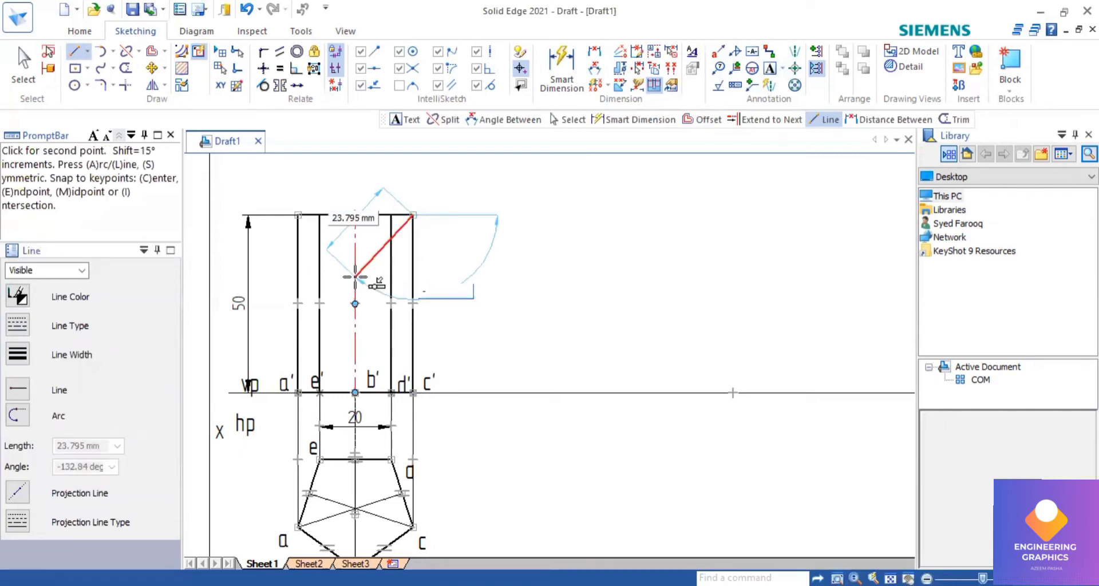
text(-150)
key(Tab)
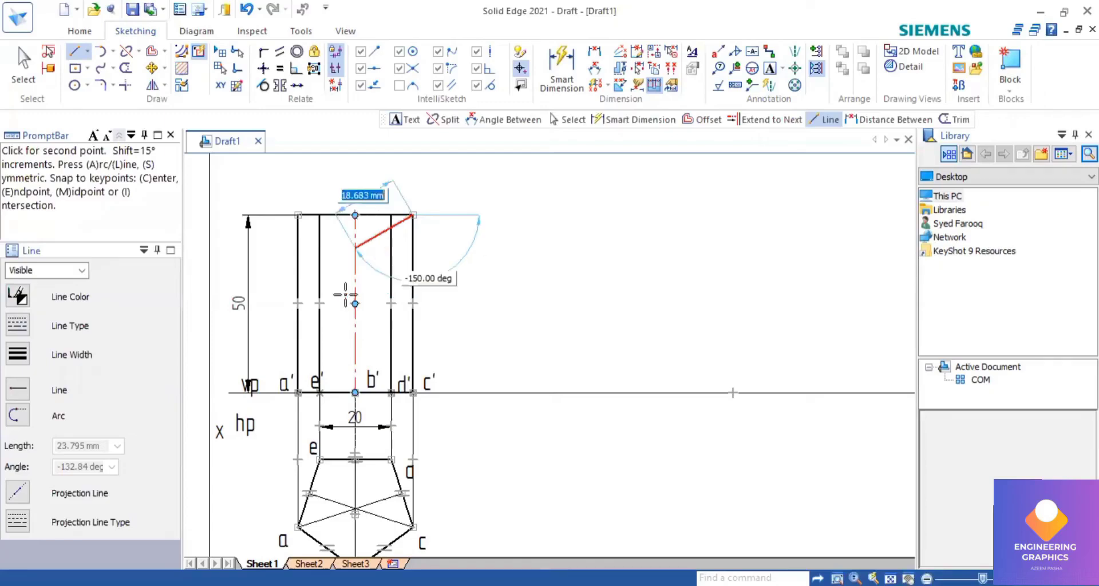
text(50)
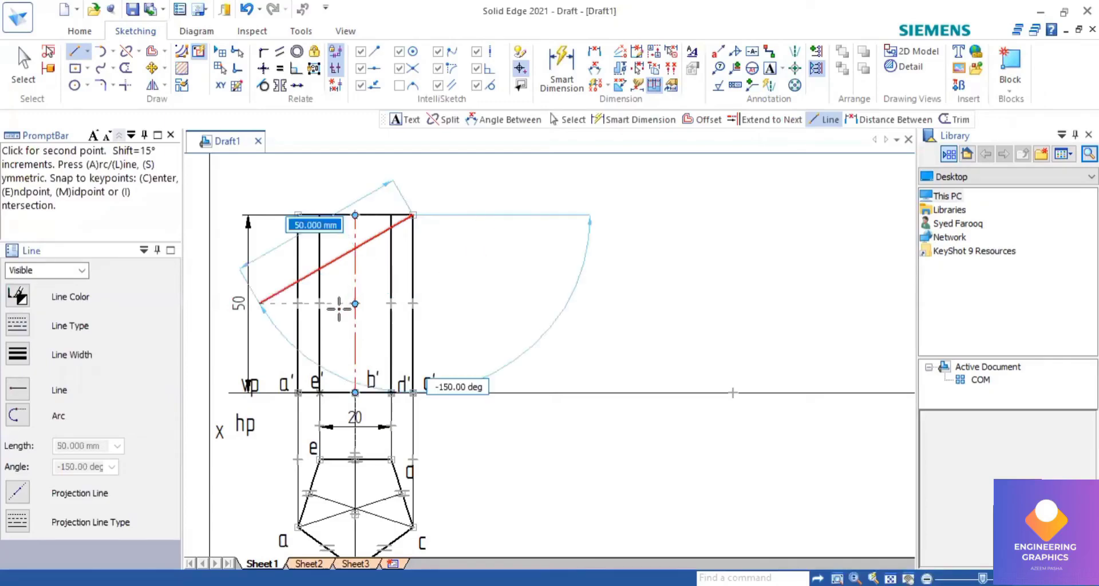
key(Escape)
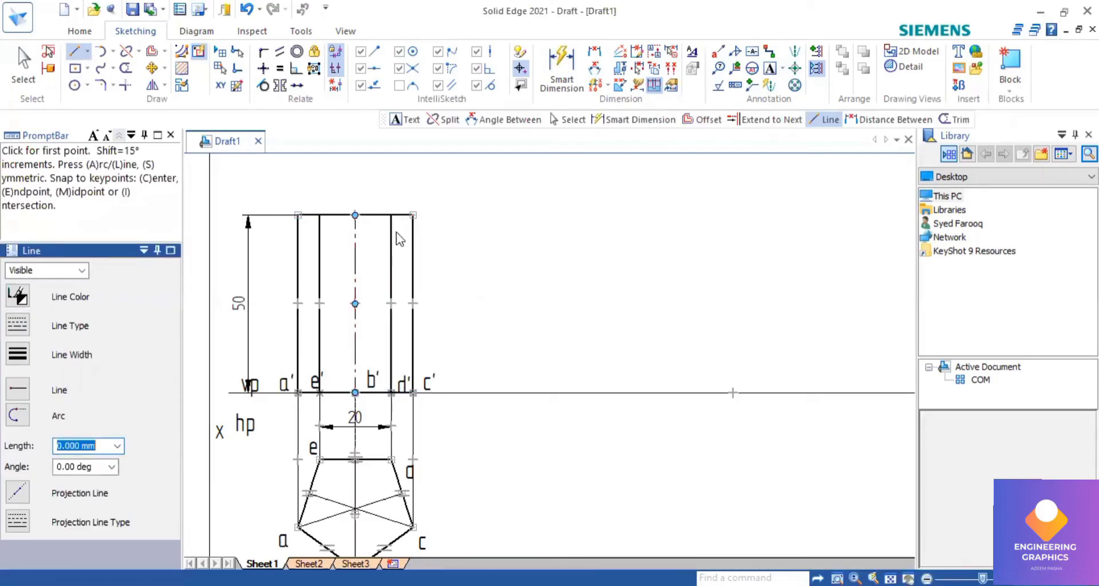
Check Problem 10 in the PDF, and draw a slanted cutting line from the front view's top corner above c' to below the base beyond a'.
key(alt+Tab)
scroll(396, 231, up, 3)
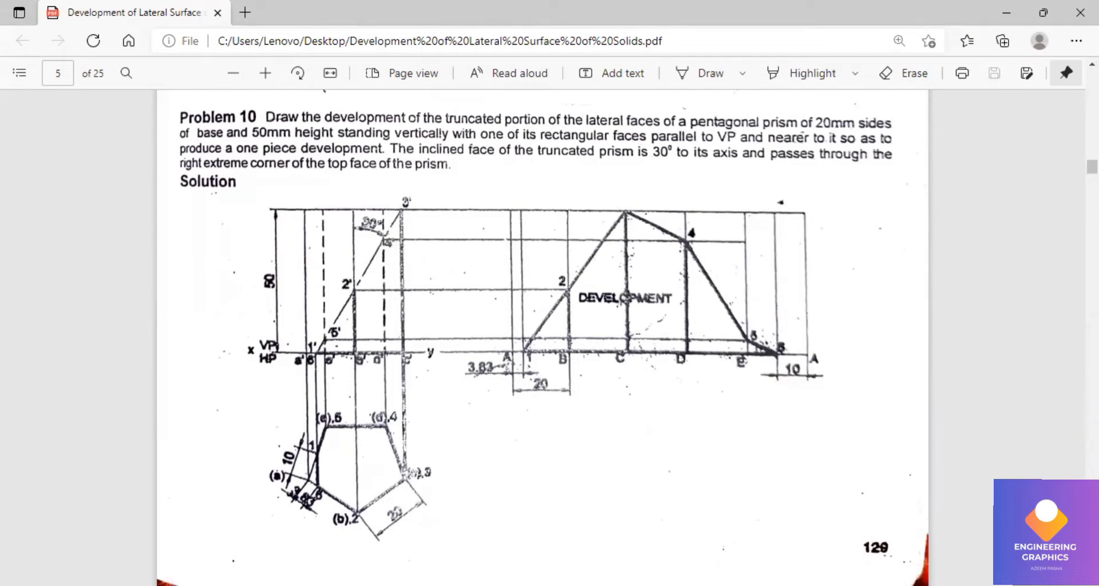
key(alt+Tab)
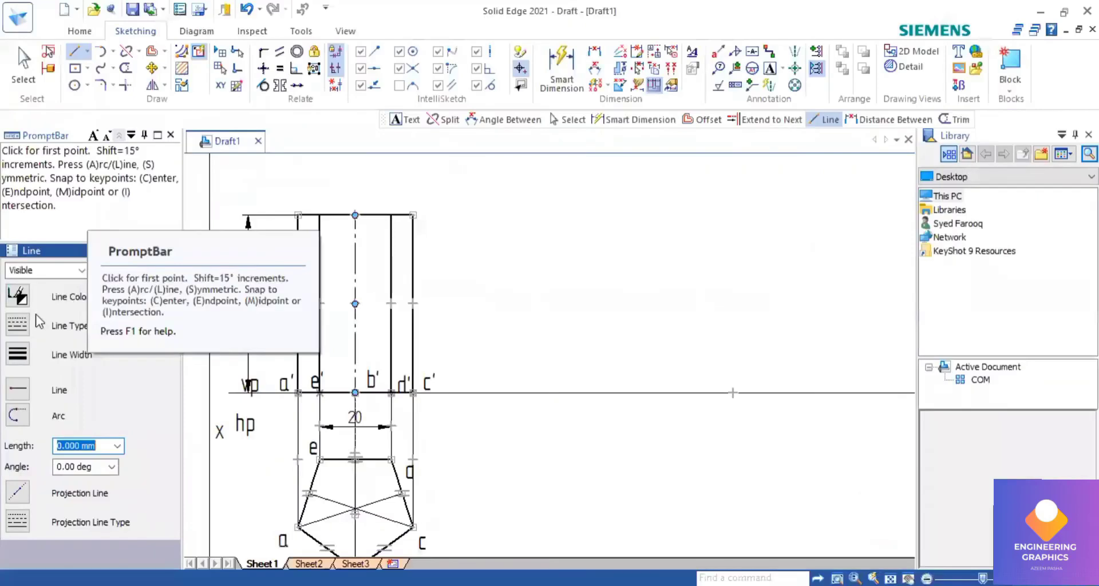
click(415, 215)
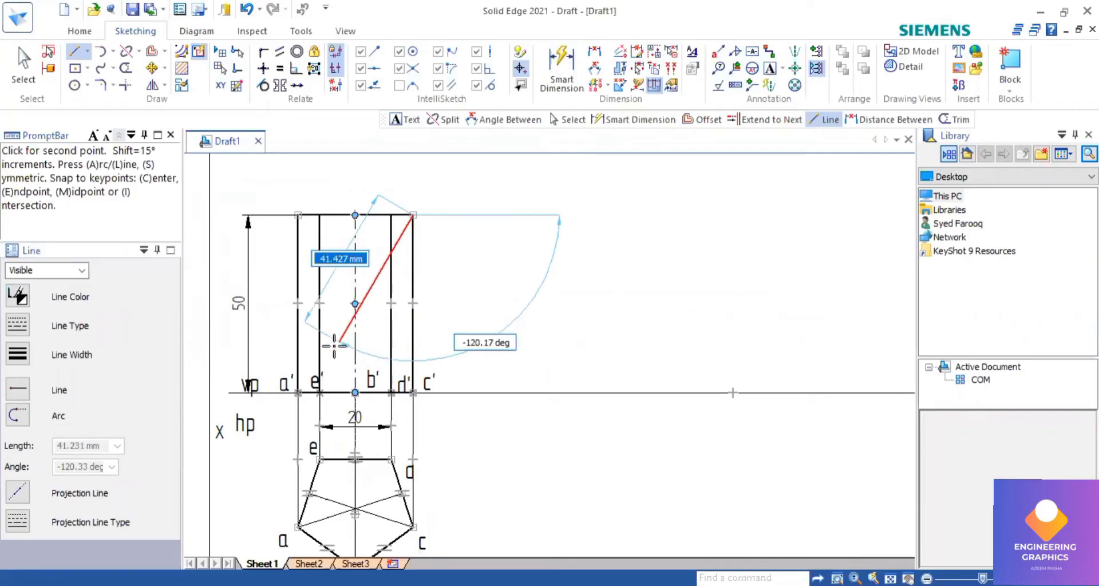
click(265, 406)
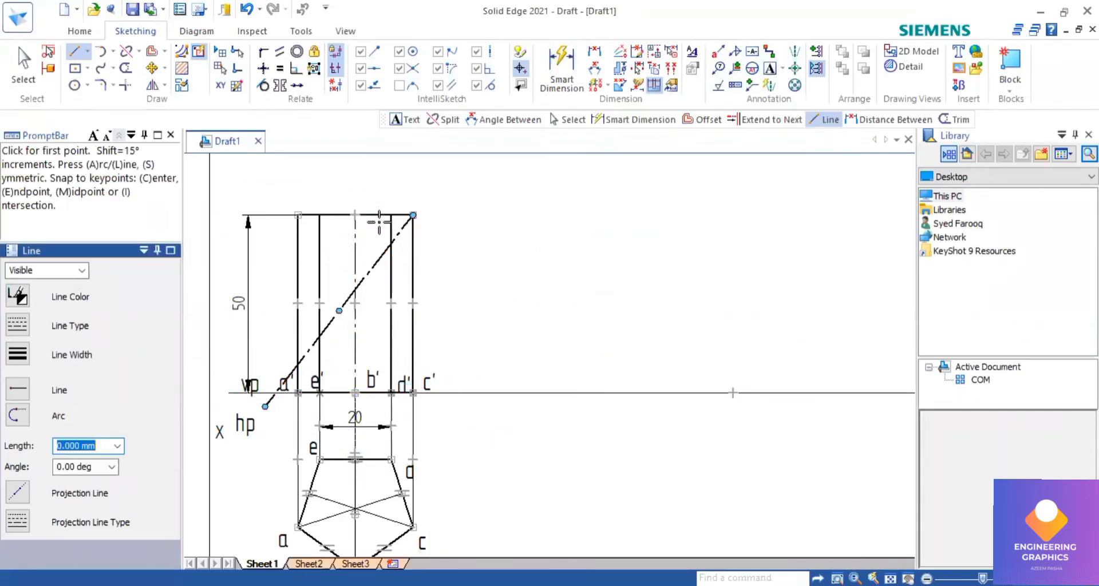
Dimension the angle between the front view's vertical axis and the slanted cutting line and set it to 30°.
click(594, 69)
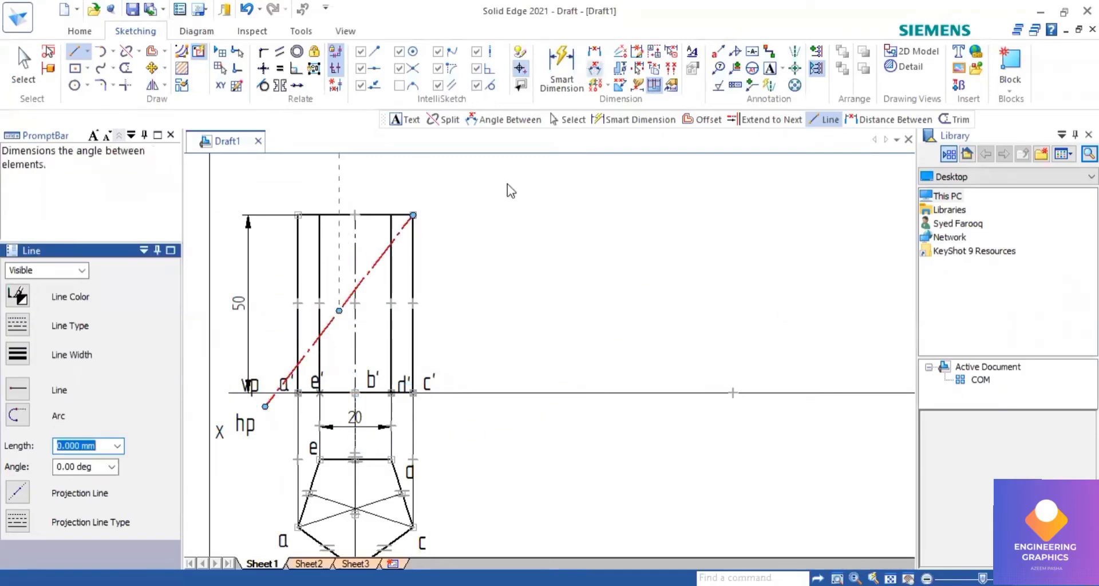
click(354, 254)
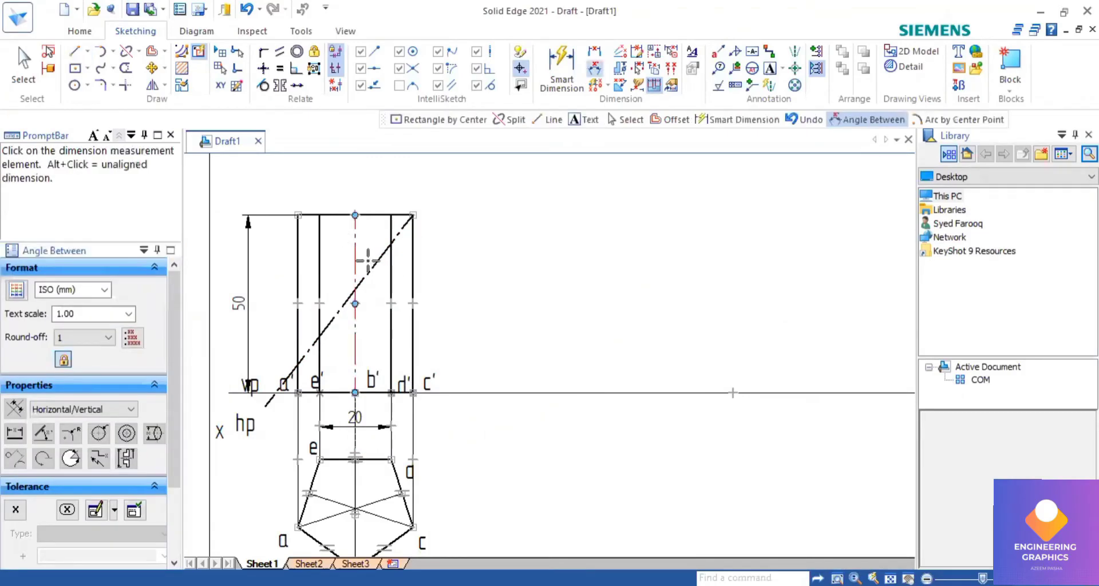
click(369, 257)
click(369, 256)
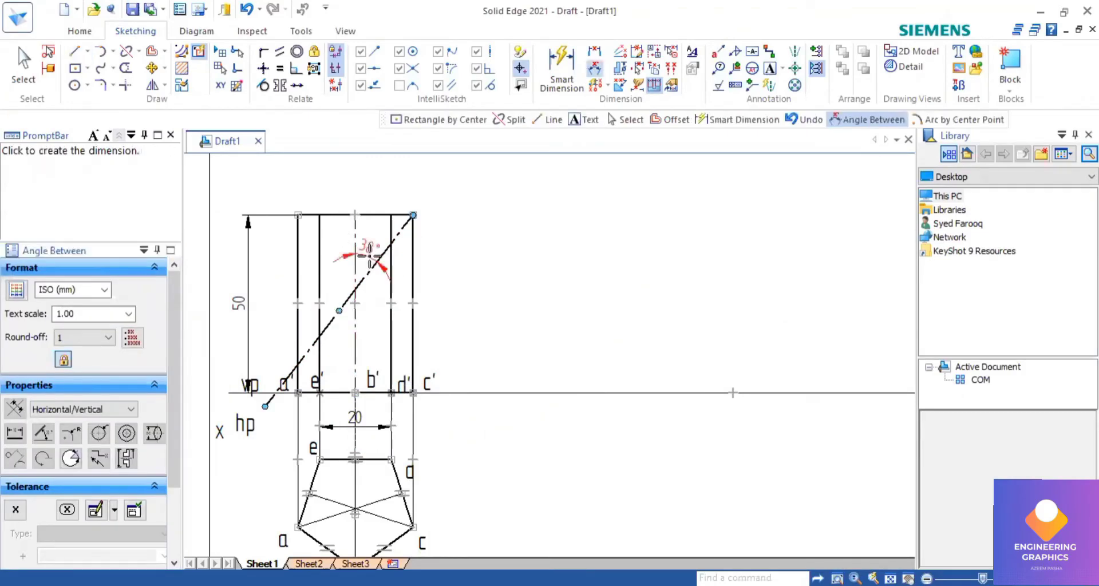
text(30)
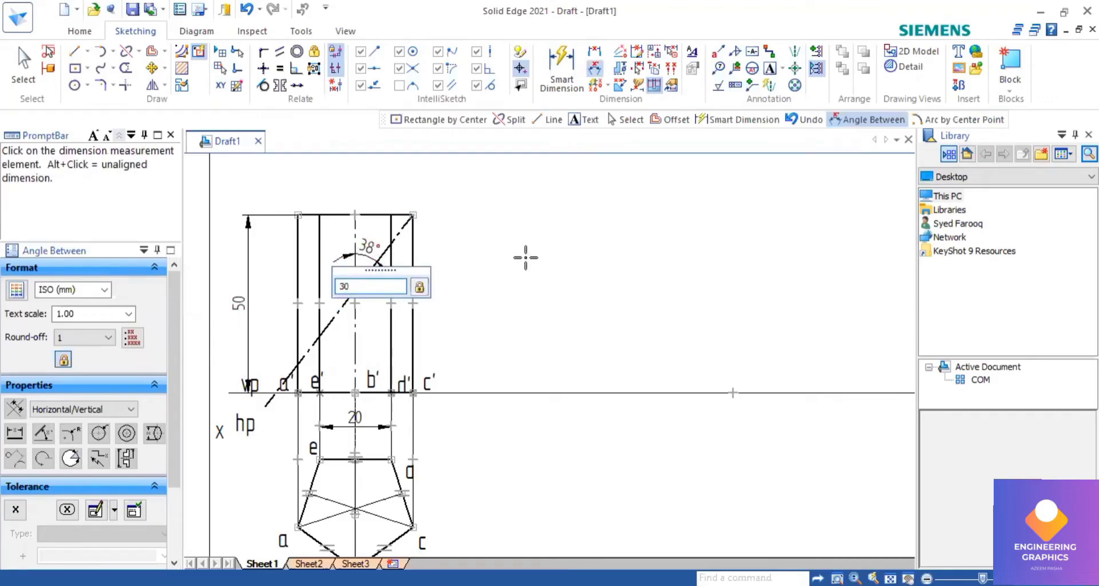
key(Return)
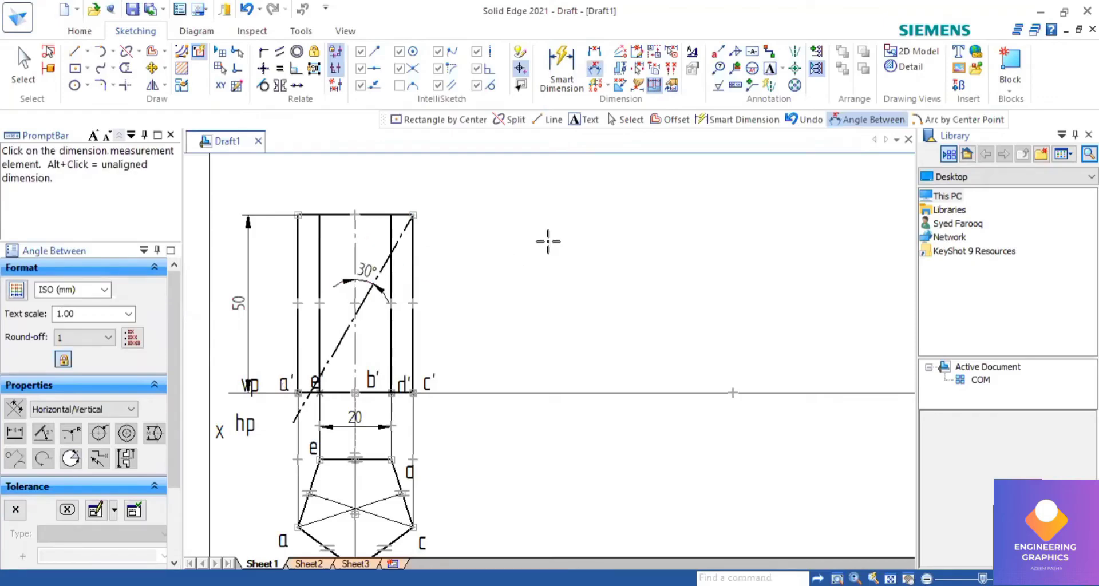
Split the vertical edge at e' where it crosses the inclined cutting line.
scroll(482, 297, up, 1)
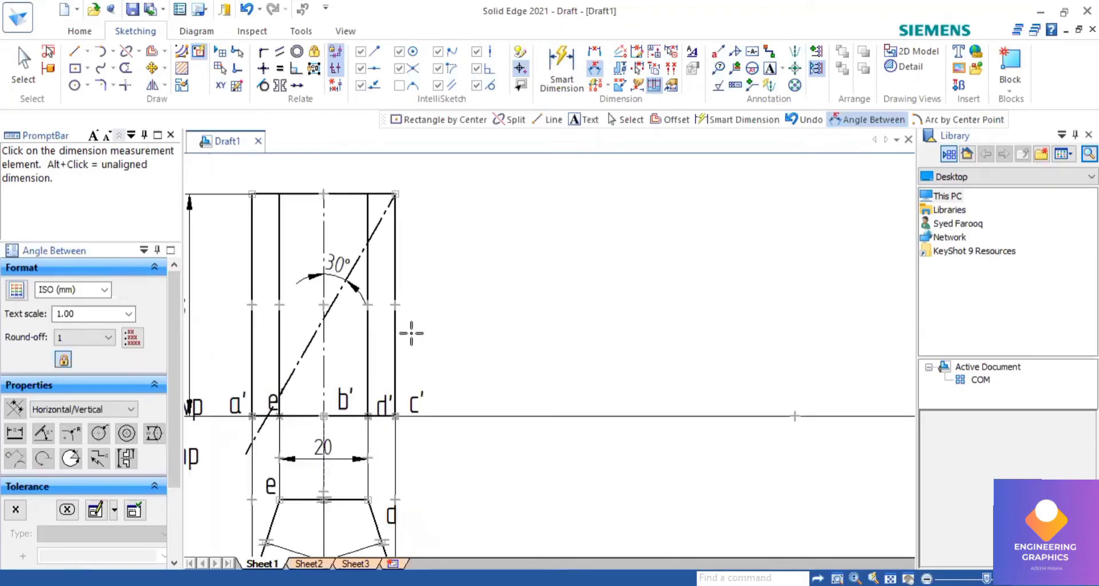
click(126, 51)
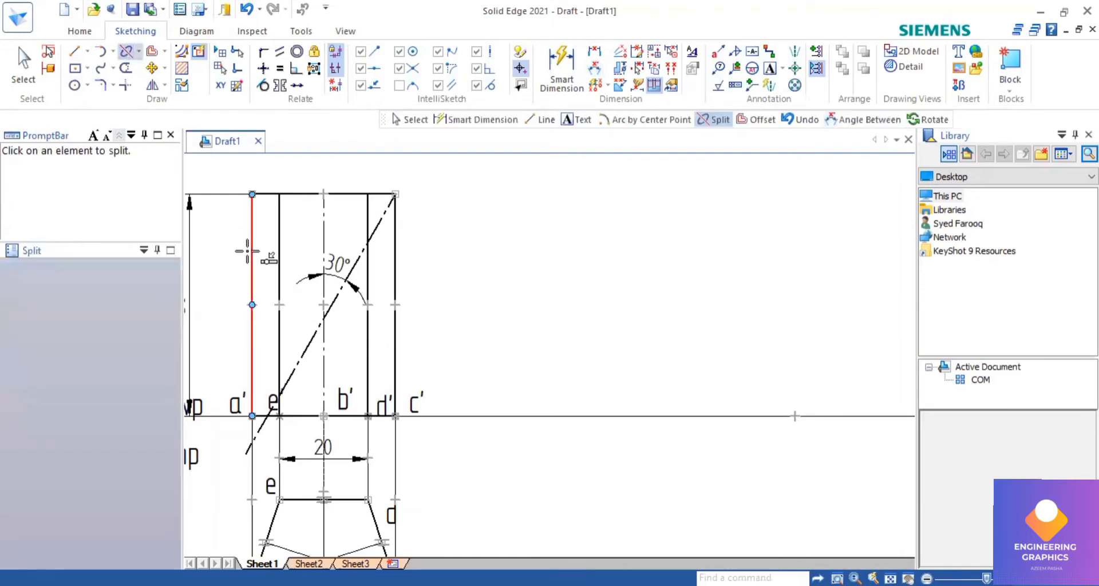
click(279, 366)
scroll(279, 401, up, 1)
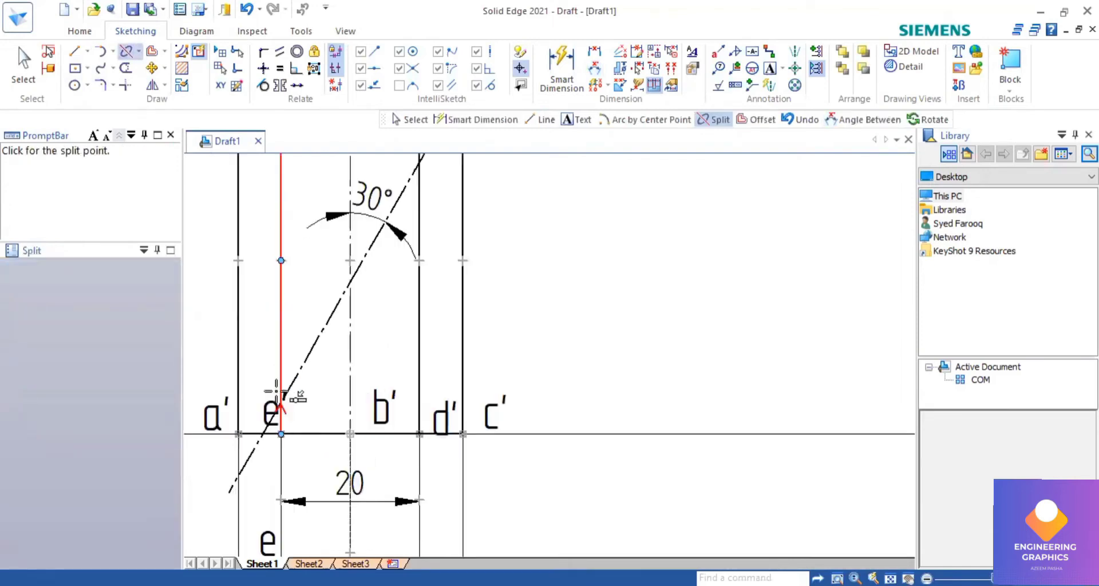
scroll(279, 401, up, 3)
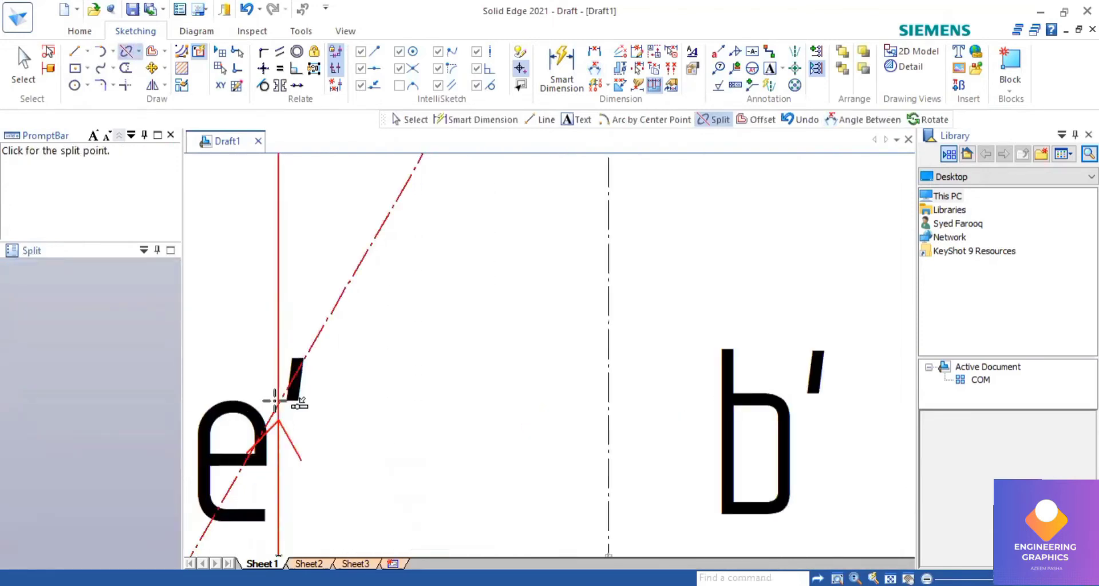
click(280, 403)
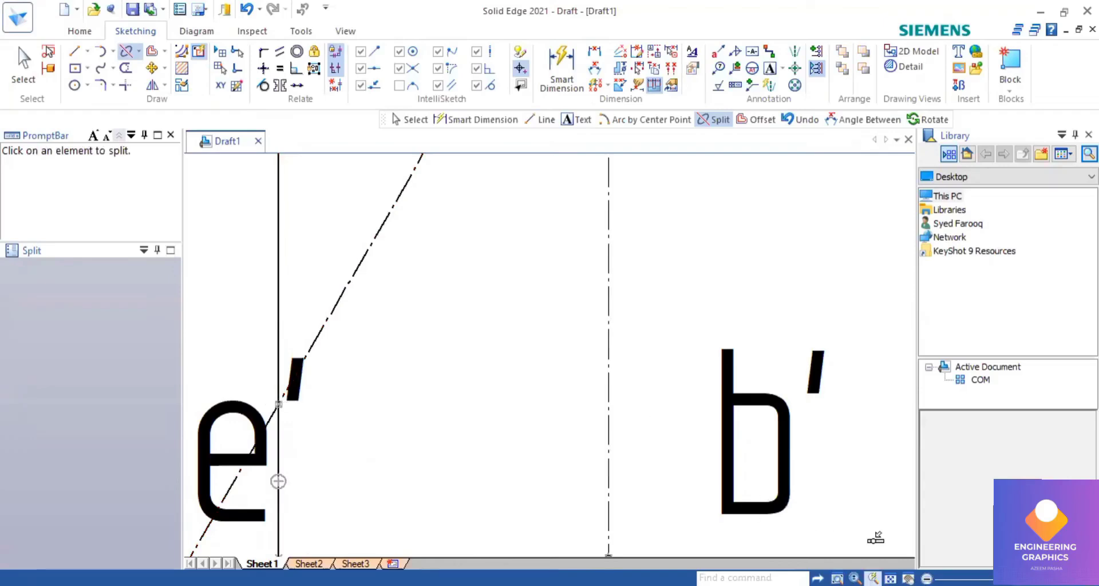
Split the vertical lines at b' and d' at their intersections with the inclined cutting line.
click(890, 578)
scroll(725, 423, up, 2)
scroll(357, 313, up, 2)
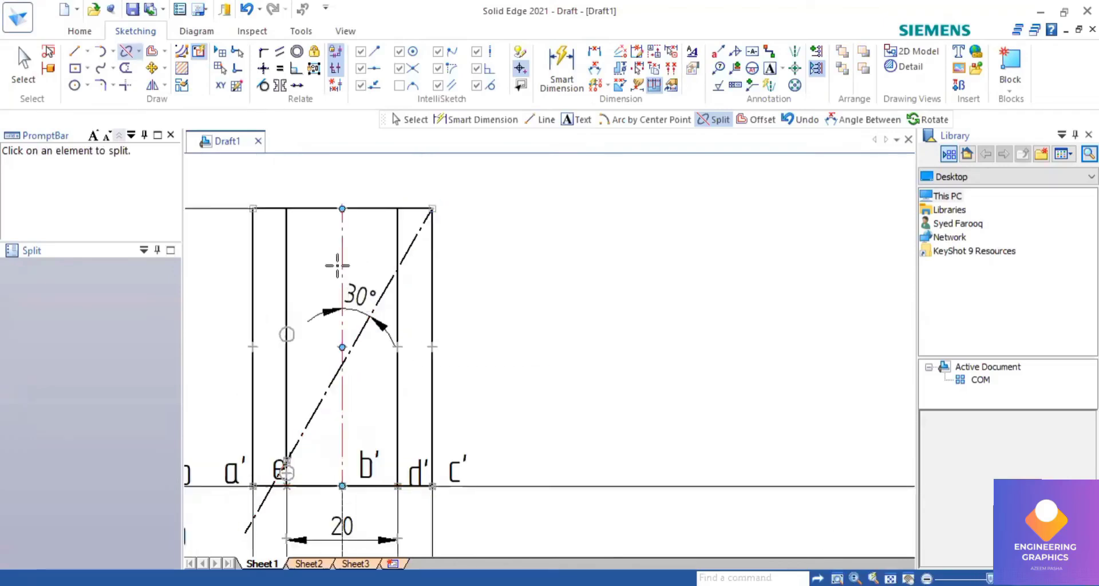
click(342, 264)
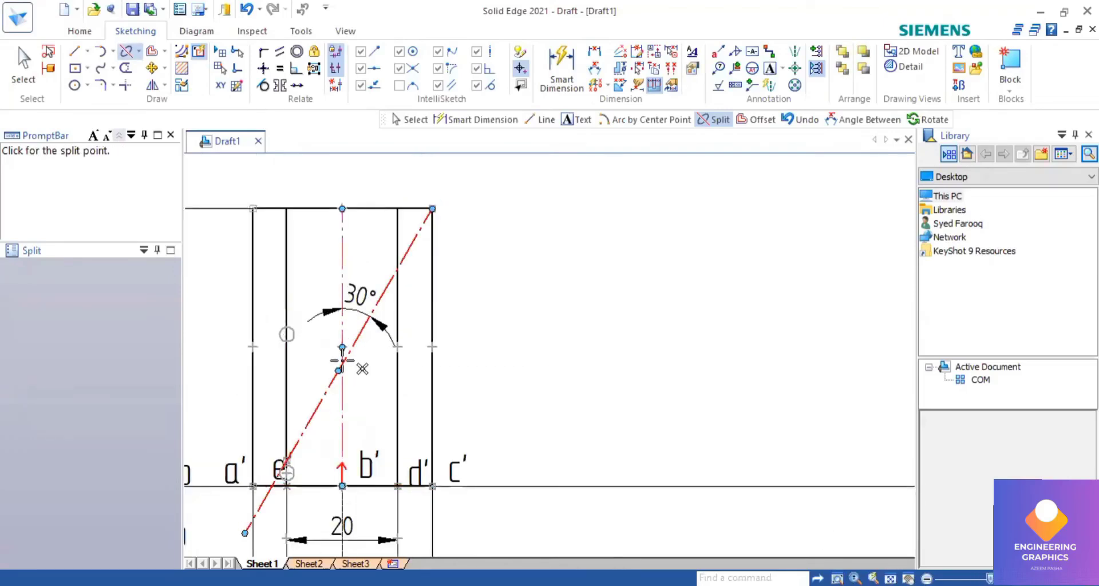
click(342, 363)
click(397, 243)
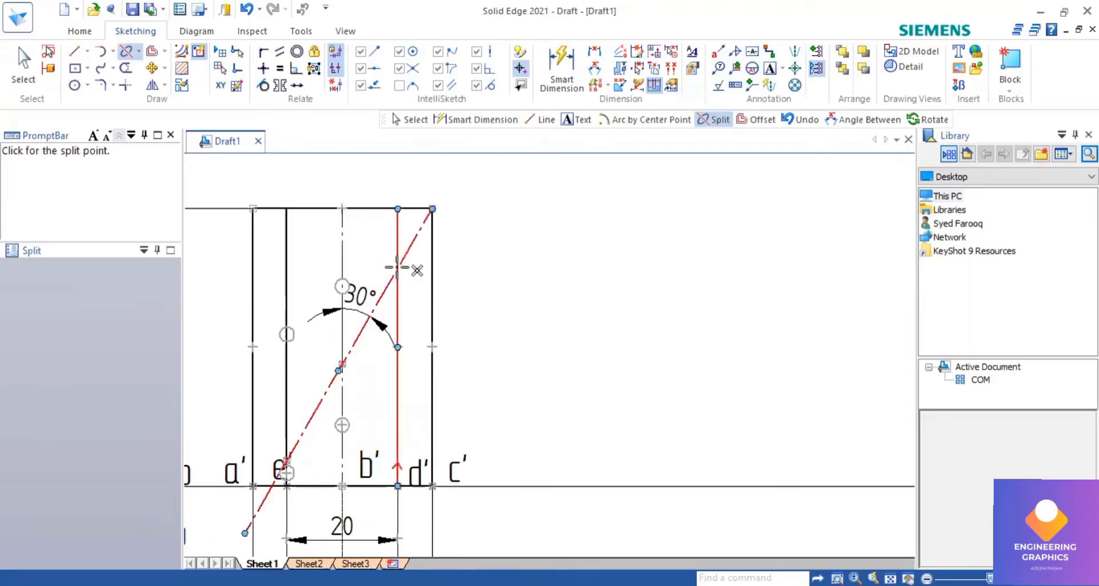
click(397, 268)
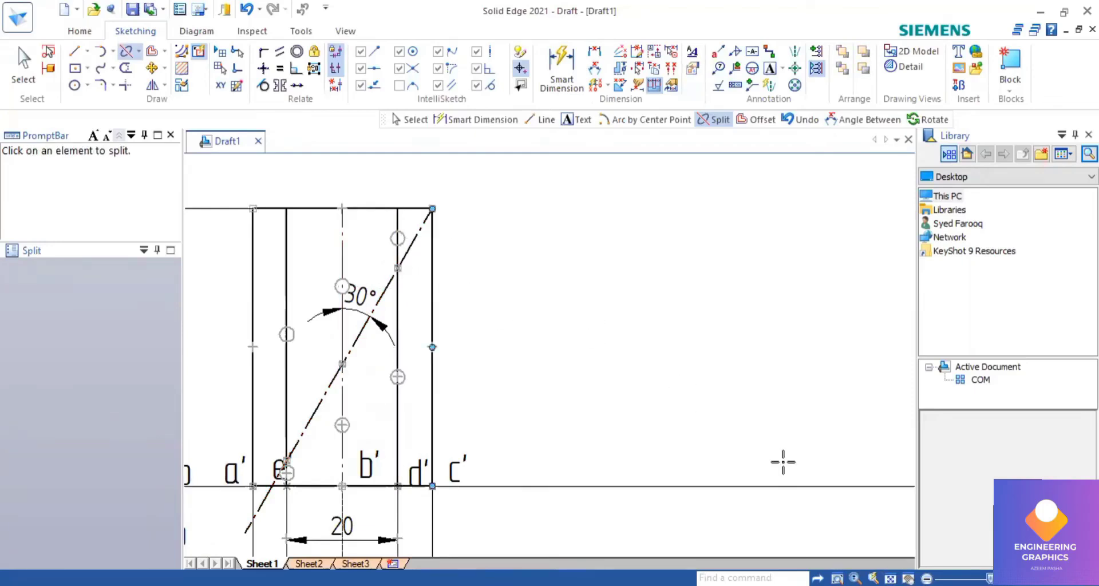
Check the solution figure in the PDF, and thin the front view's a' edge and the e' edge portion above the cut to 0.13 mm.
click(890, 578)
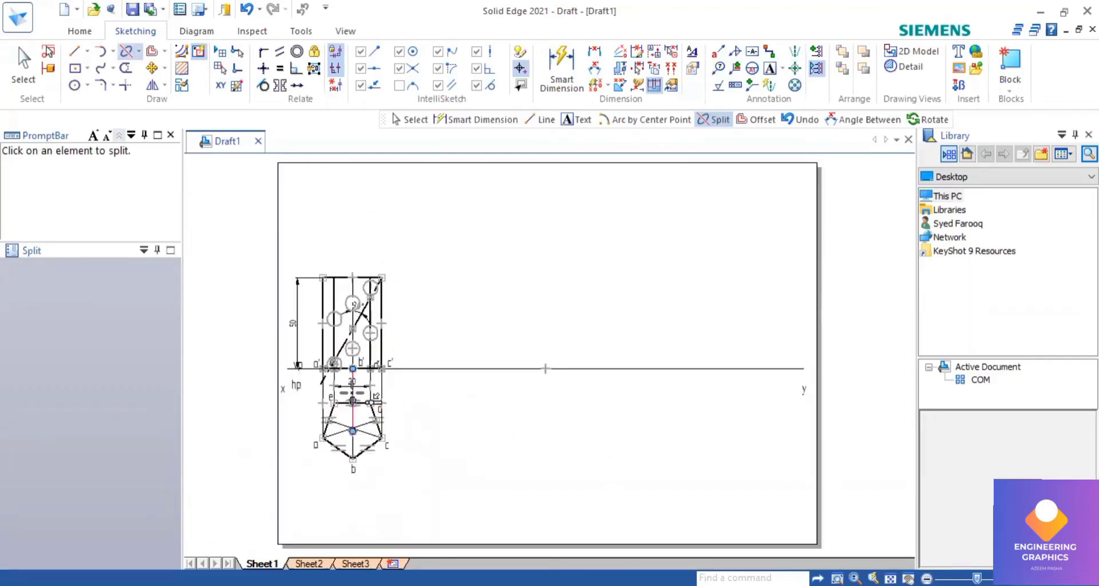
scroll(402, 399, up, 3)
scroll(389, 412, down, 1)
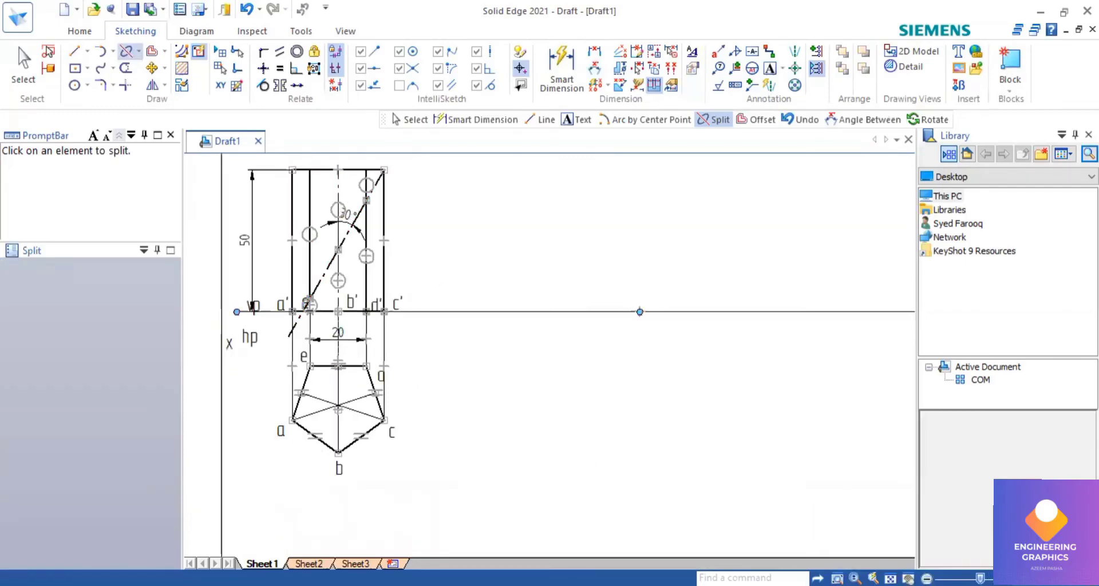
key(alt+Tab)
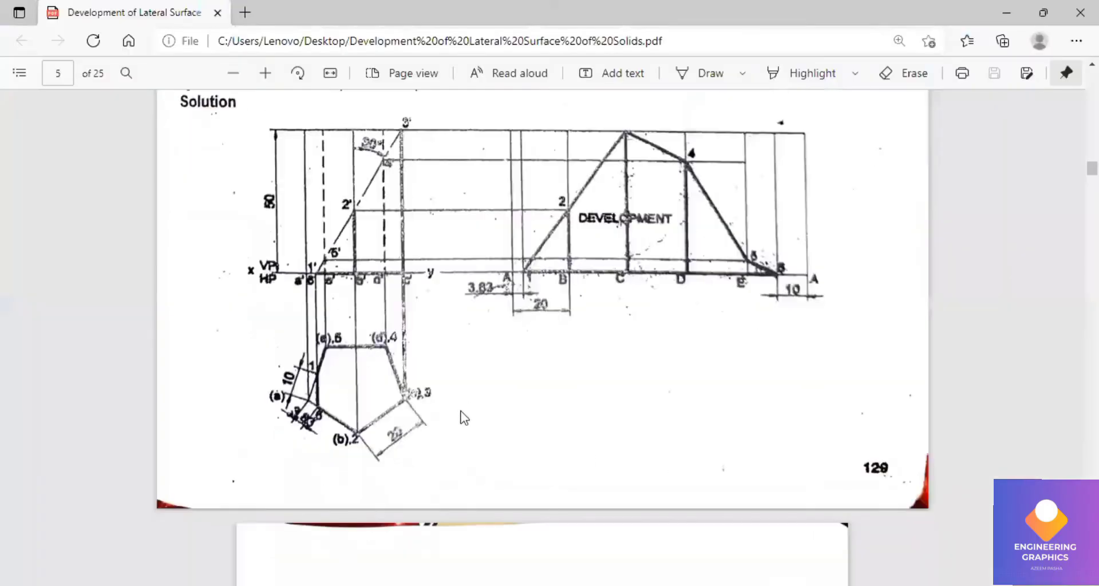
scroll(463, 417, up, 2)
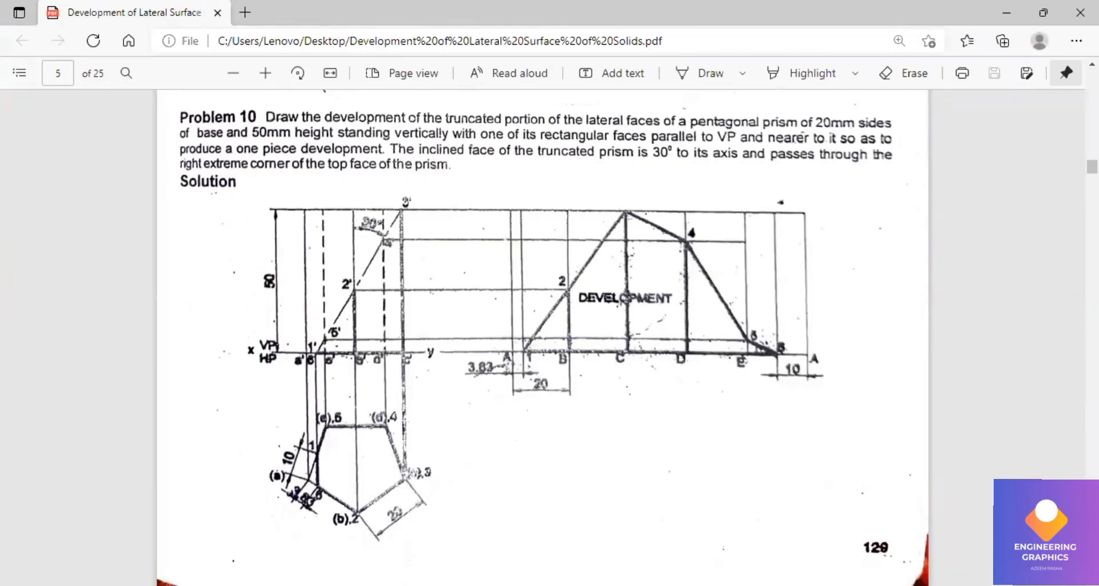
key(alt+Tab)
scroll(344, 291, up, 2)
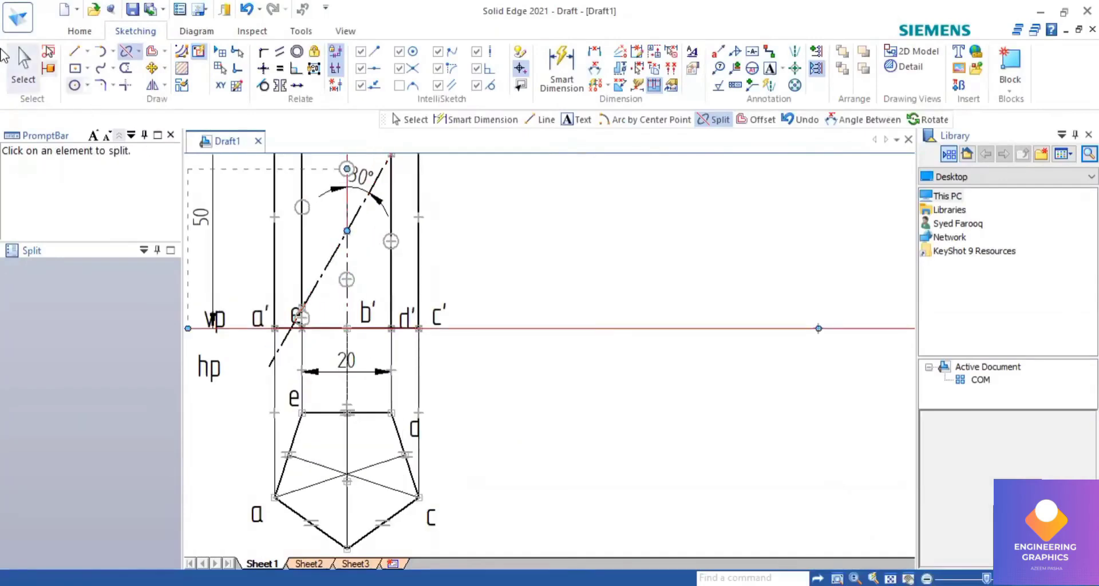
click(18, 62)
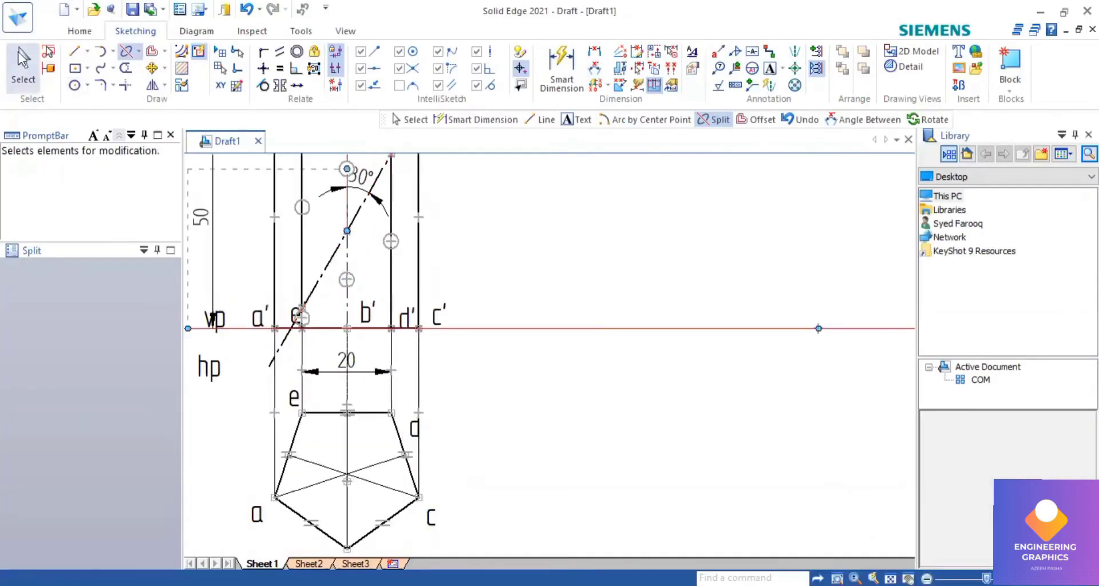
click(276, 252)
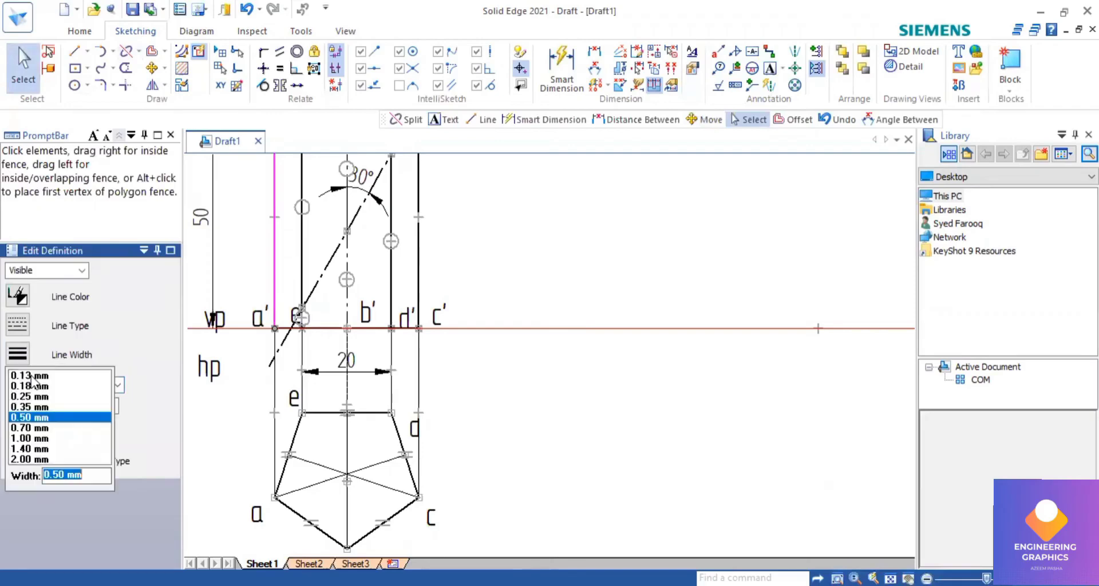
scroll(449, 267, down, 2)
click(357, 197)
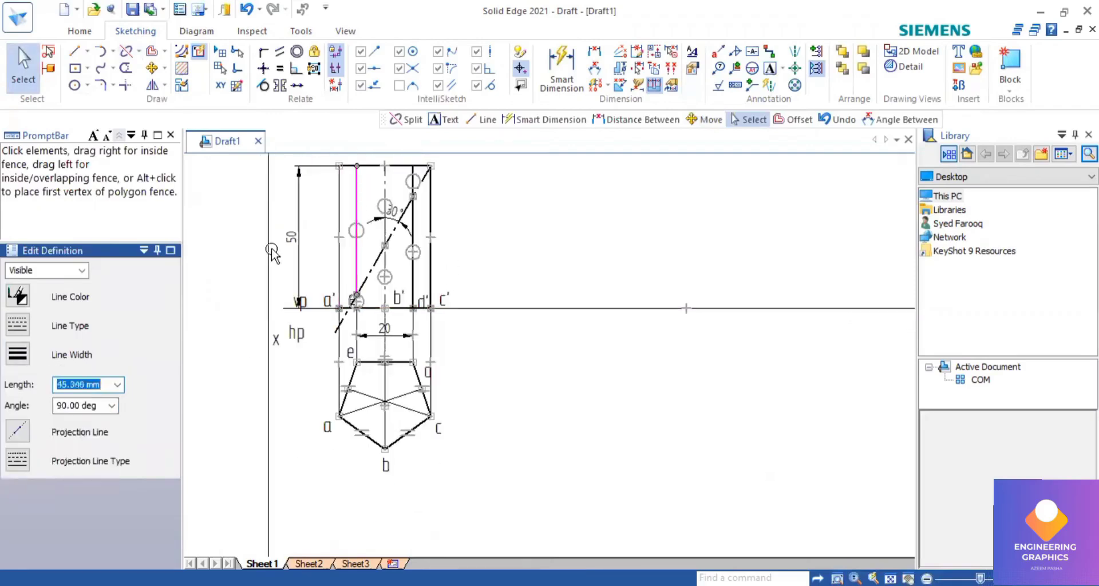
click(18, 354)
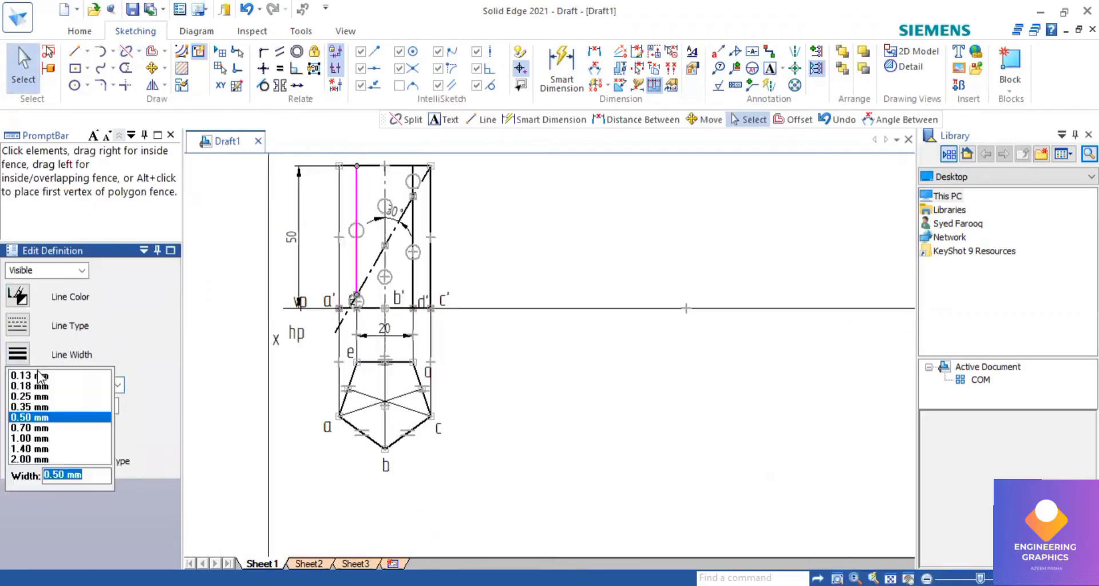
Set the line width of the d' edge portion above the cutting line to 0.13 mm.
scroll(415, 182, up, 5)
click(412, 172)
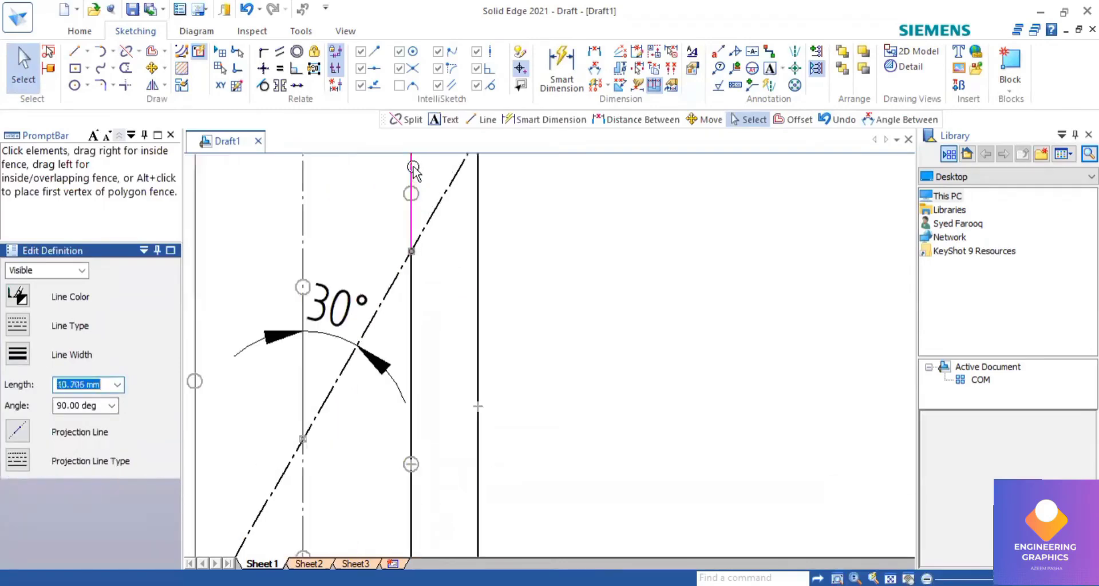
click(17, 355)
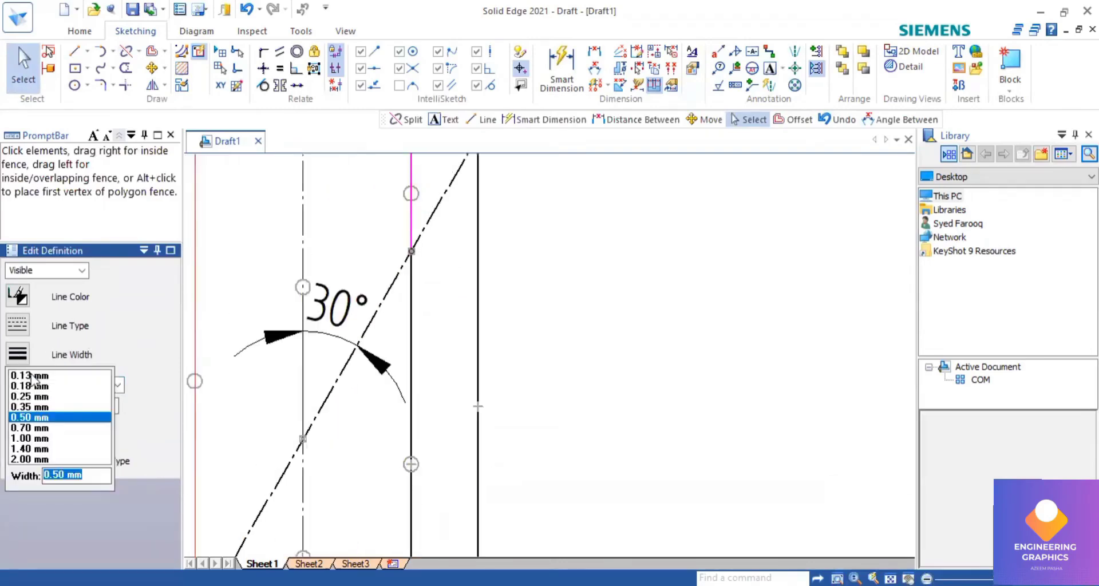
click(32, 375)
Set the line width of the front view's top edge to 0.13 mm.
scroll(320, 276, down, 2)
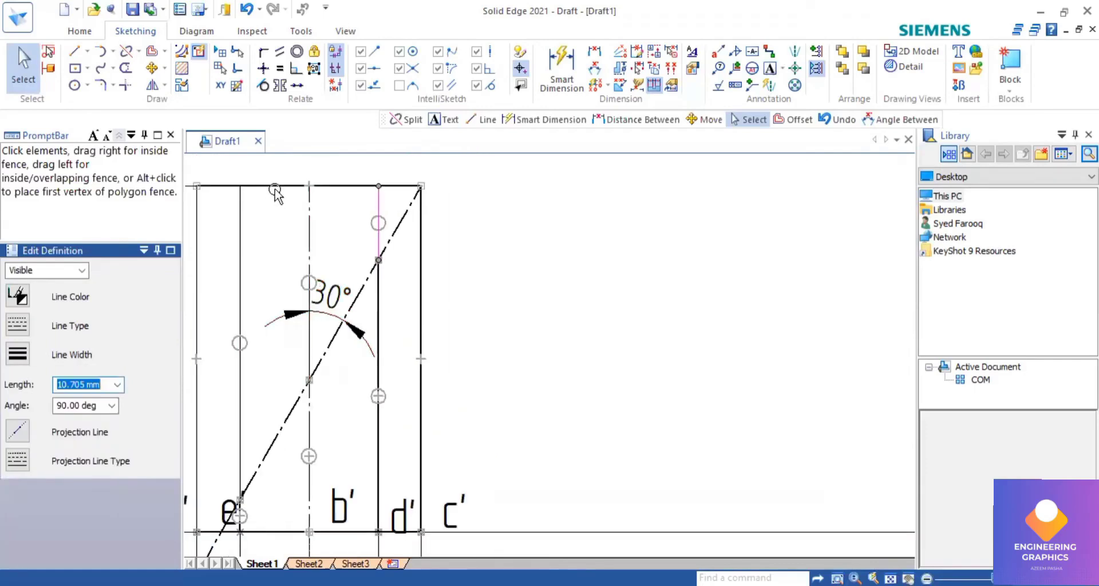
click(276, 186)
ctrl+click(196, 252)
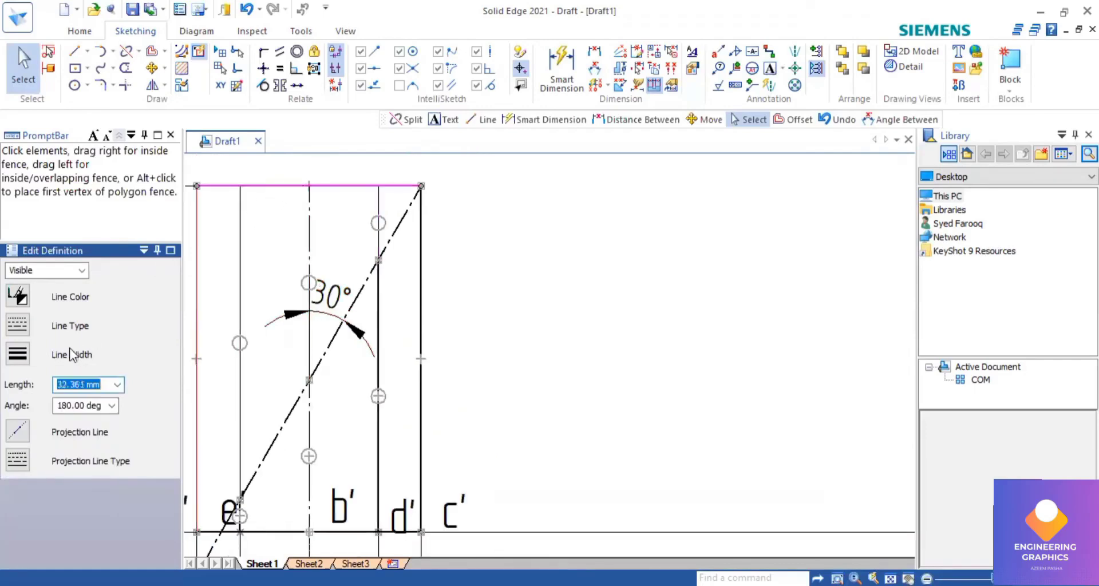
click(23, 355)
click(32, 376)
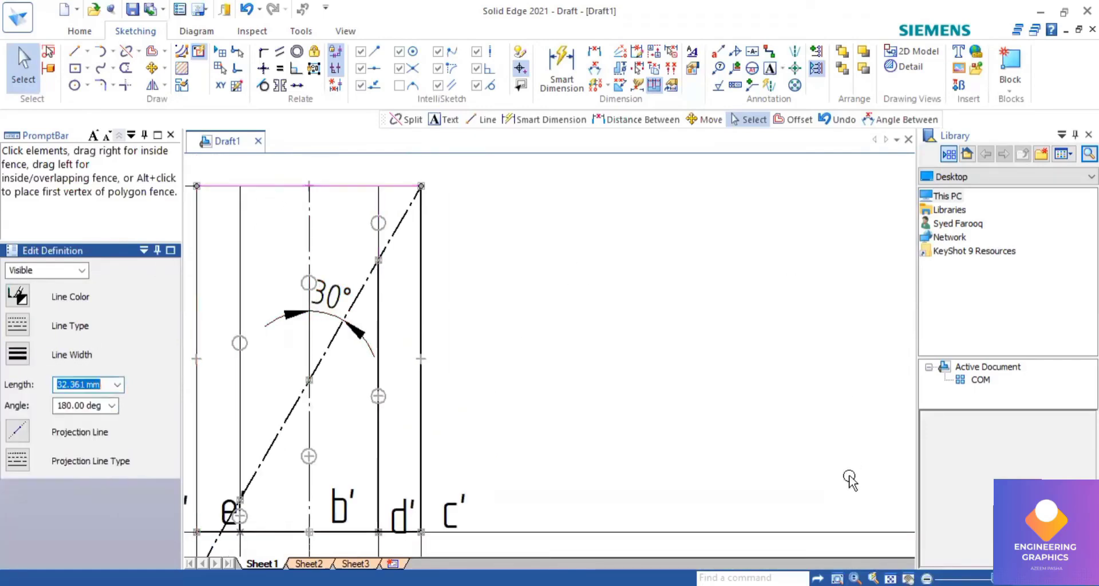
Add the text label 1 beside the lower end of the inclined cut in the front view.
click(889, 578)
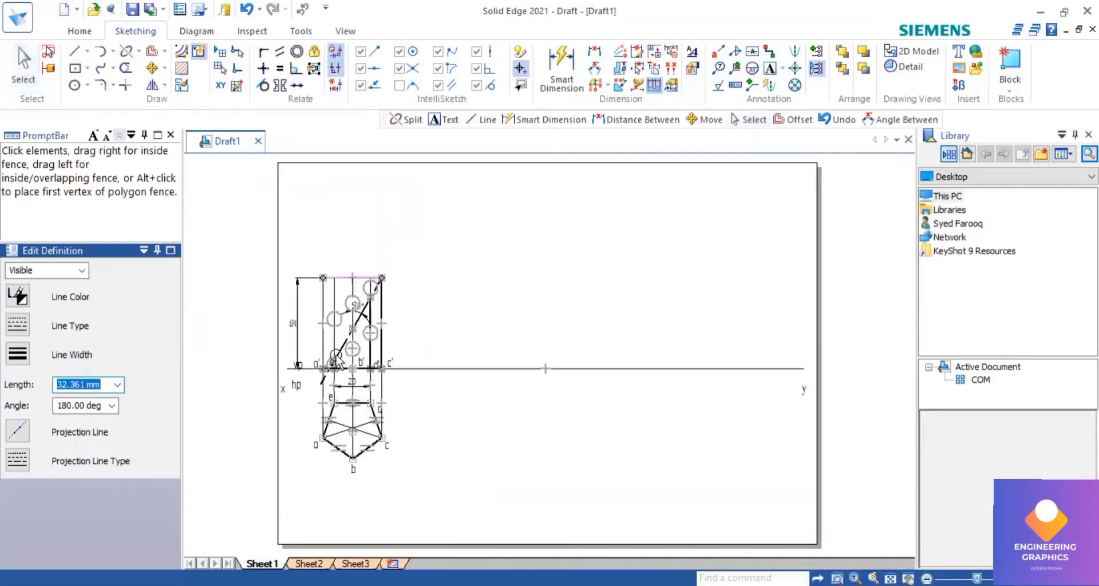
scroll(326, 295, up, 3)
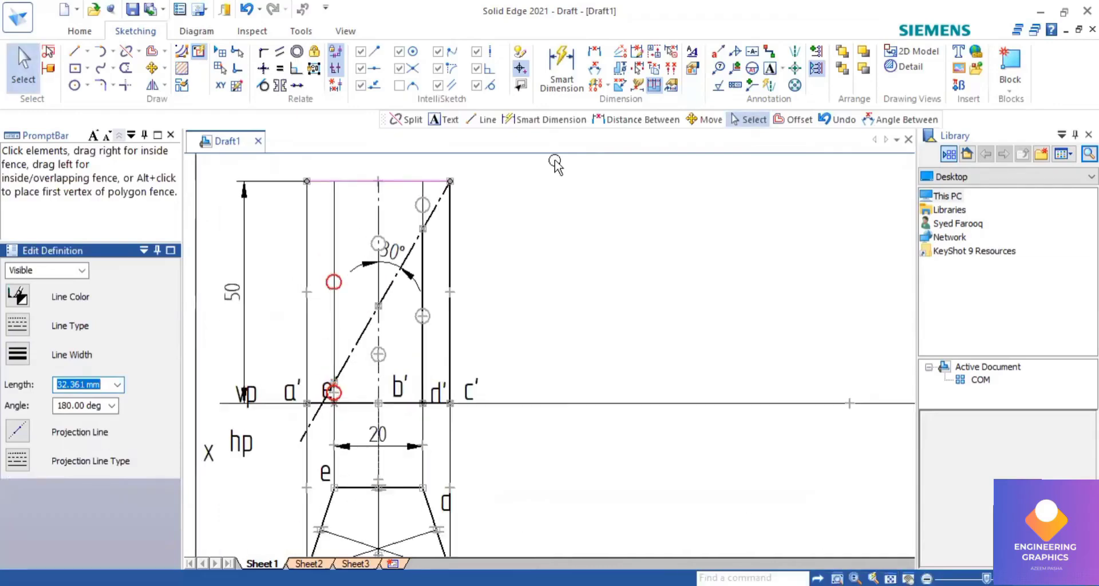
click(770, 68)
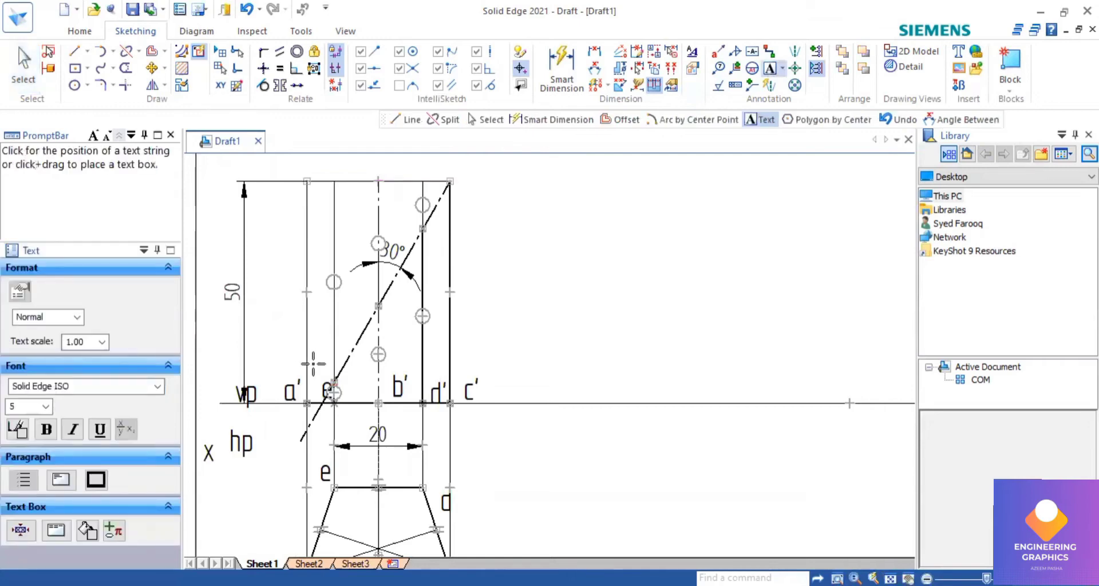
click(313, 364)
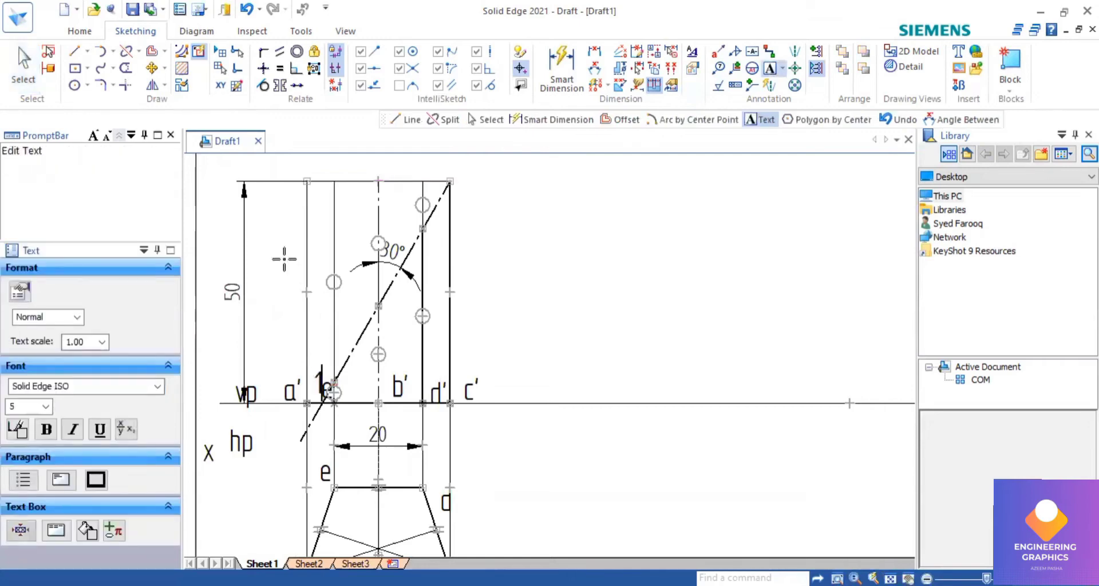
Draw a vertical projector from the cut's intersection with the base line down through the pentagon, and label its lower crossing 1 in the top view.
click(81, 47)
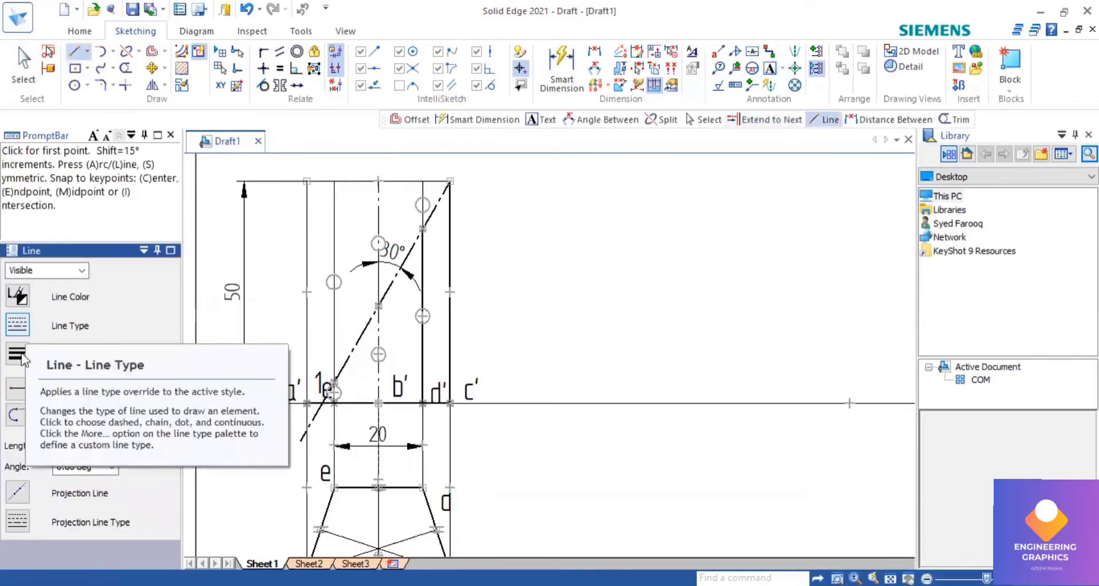
click(22, 356)
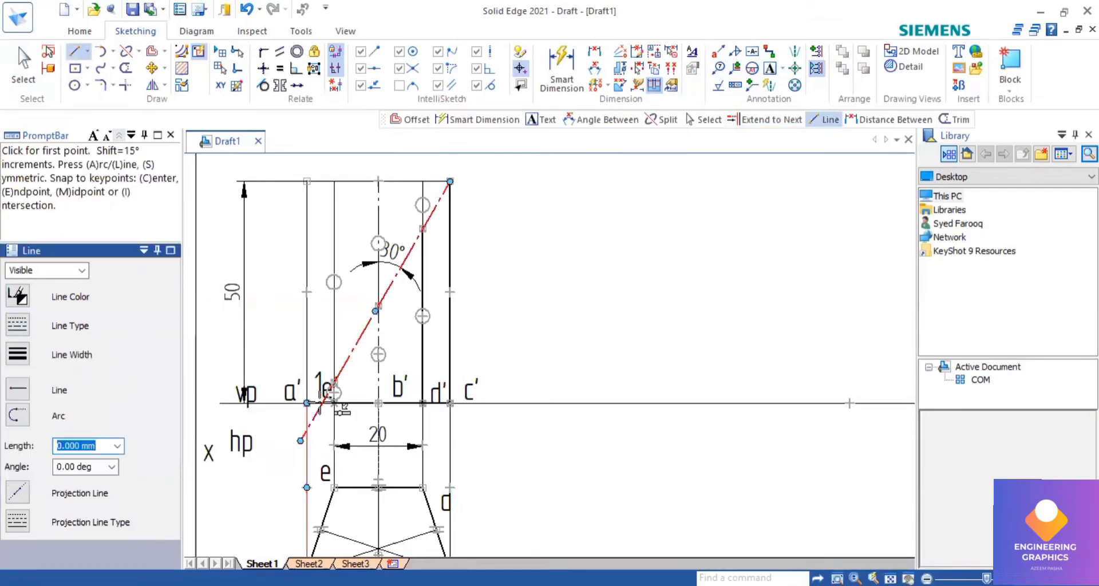
scroll(319, 402, up, 5)
scroll(319, 403, up, 5)
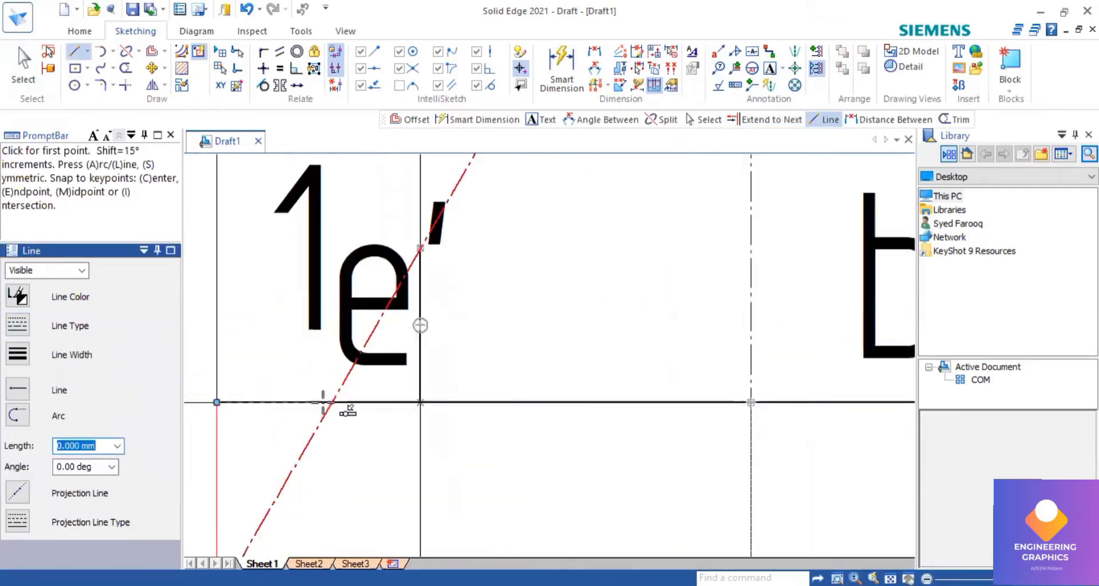
click(332, 403)
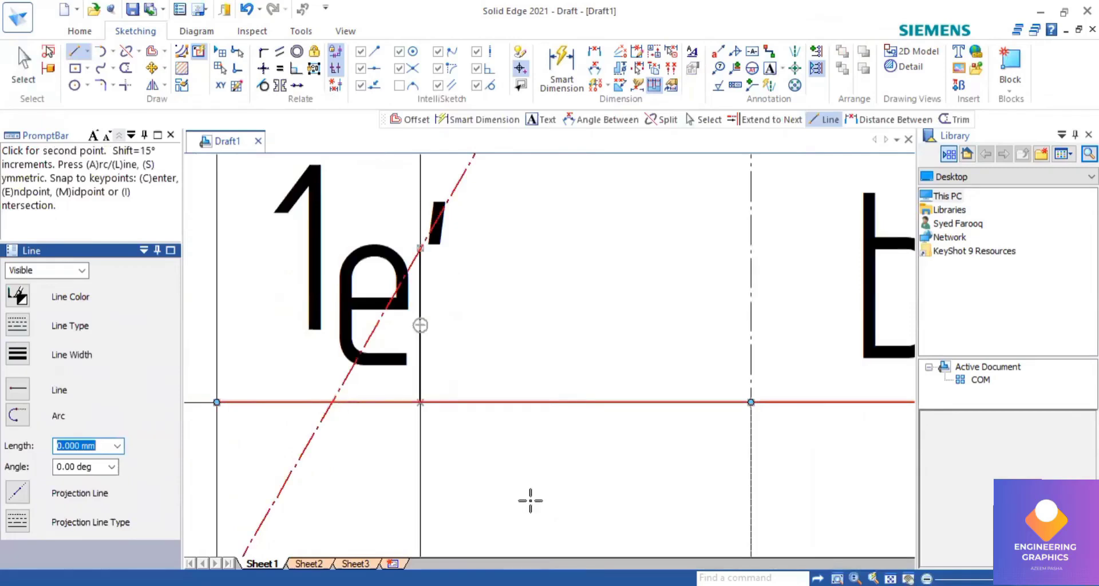
scroll(420, 325, down, 5)
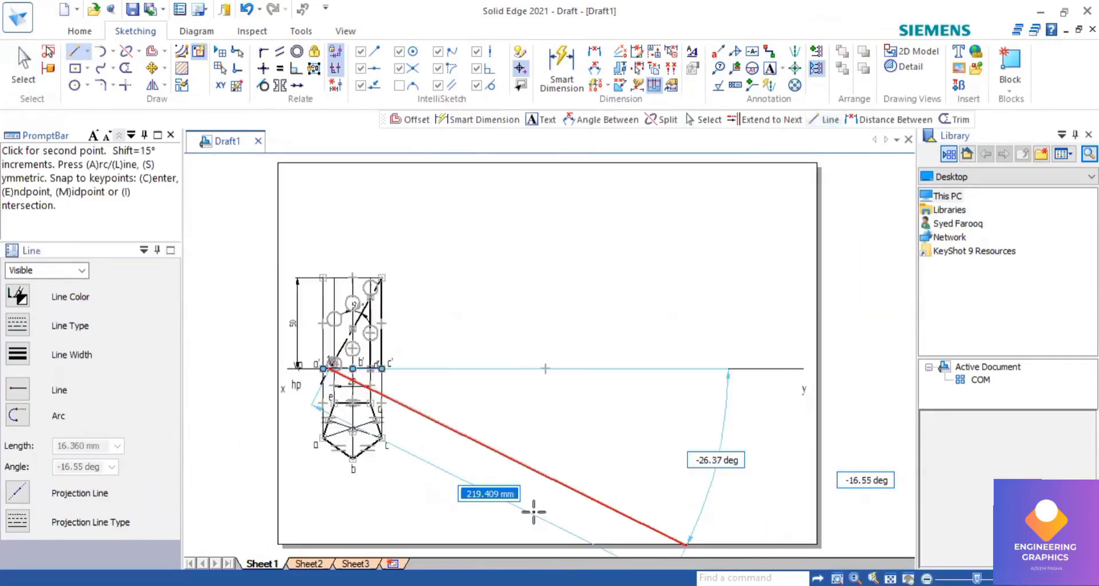
scroll(328, 478, up, 3)
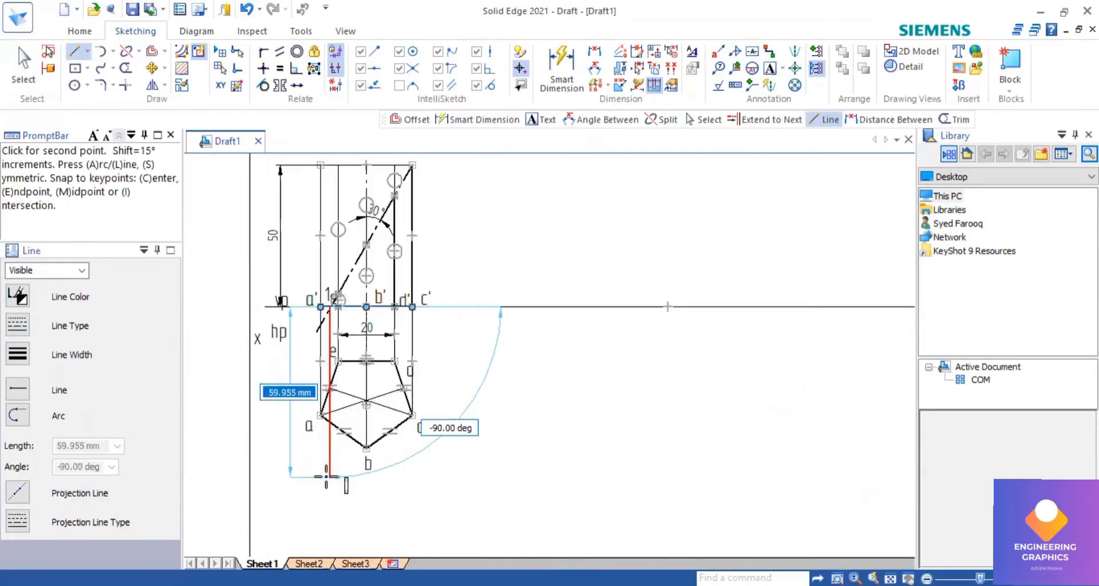
click(327, 440)
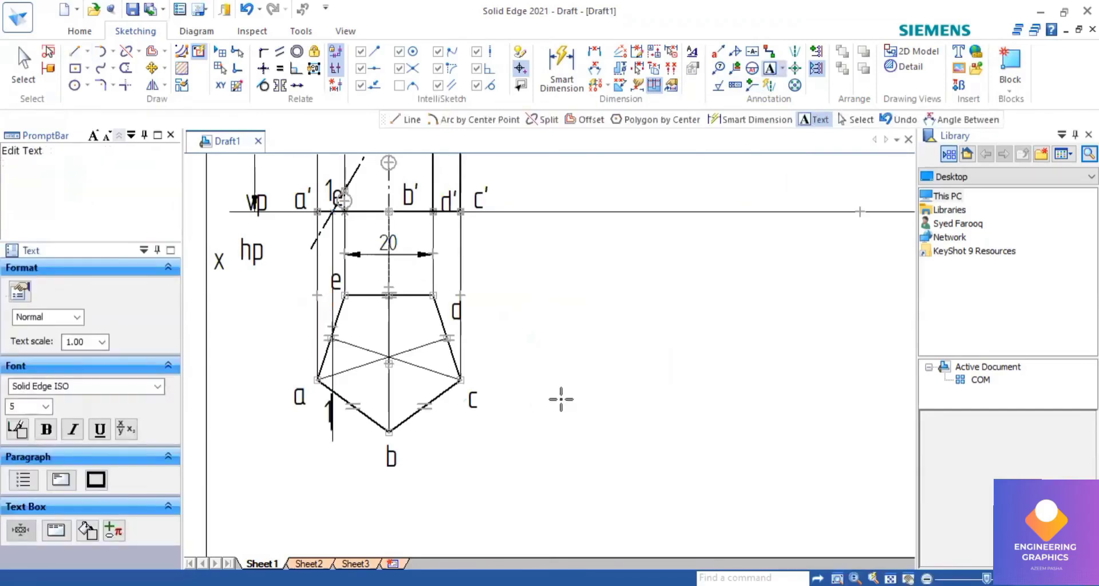
Label the cut point on the b' line as 2 in the front view and corner b as 2 in the top view.
scroll(561, 398, down, 1)
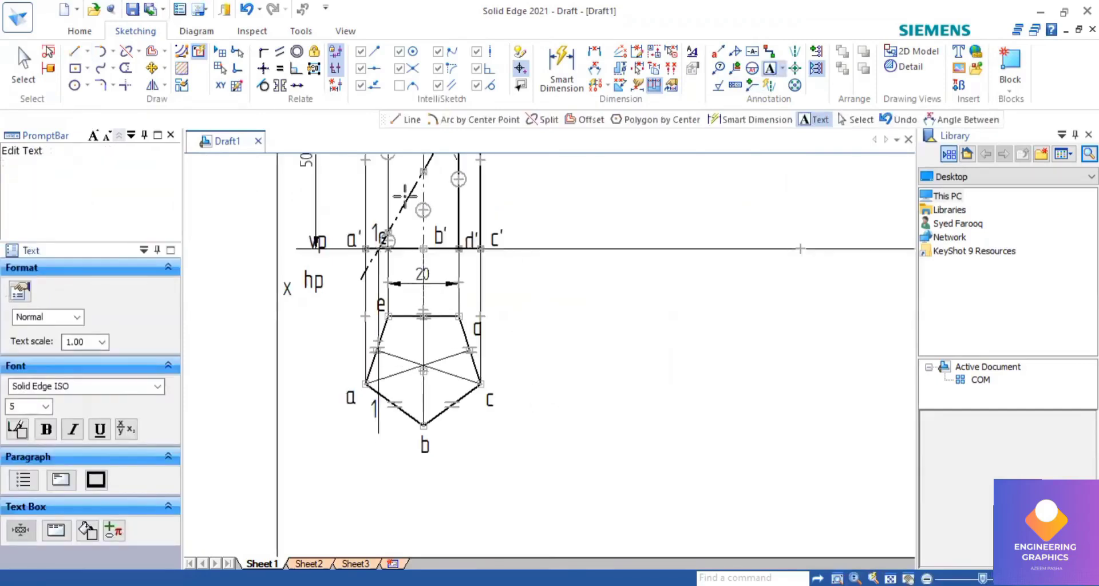
scroll(405, 196, up, 1)
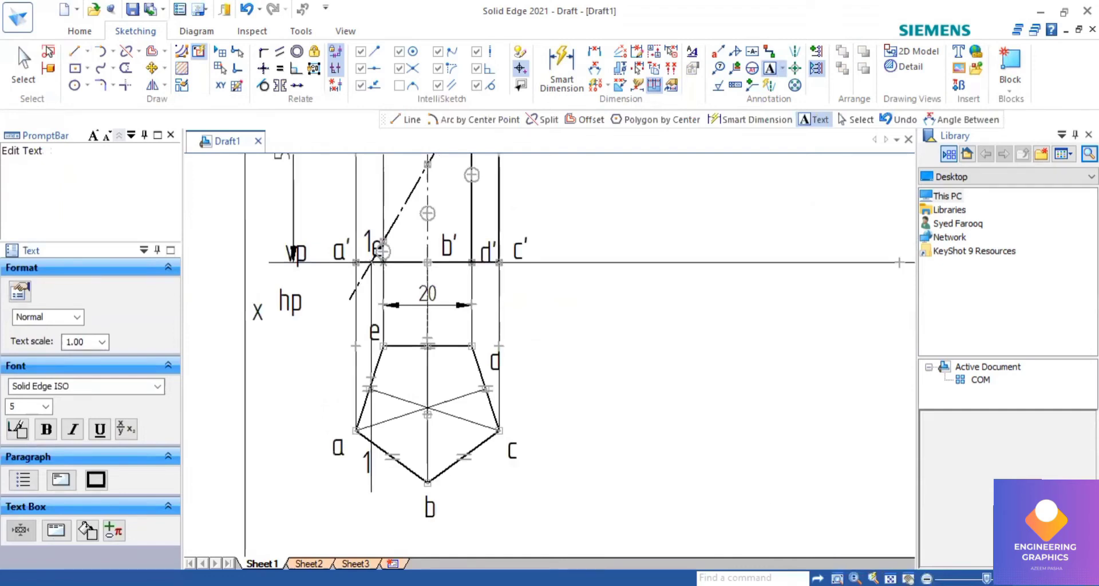
scroll(422, 319, down, 3)
scroll(342, 292, up, 2)
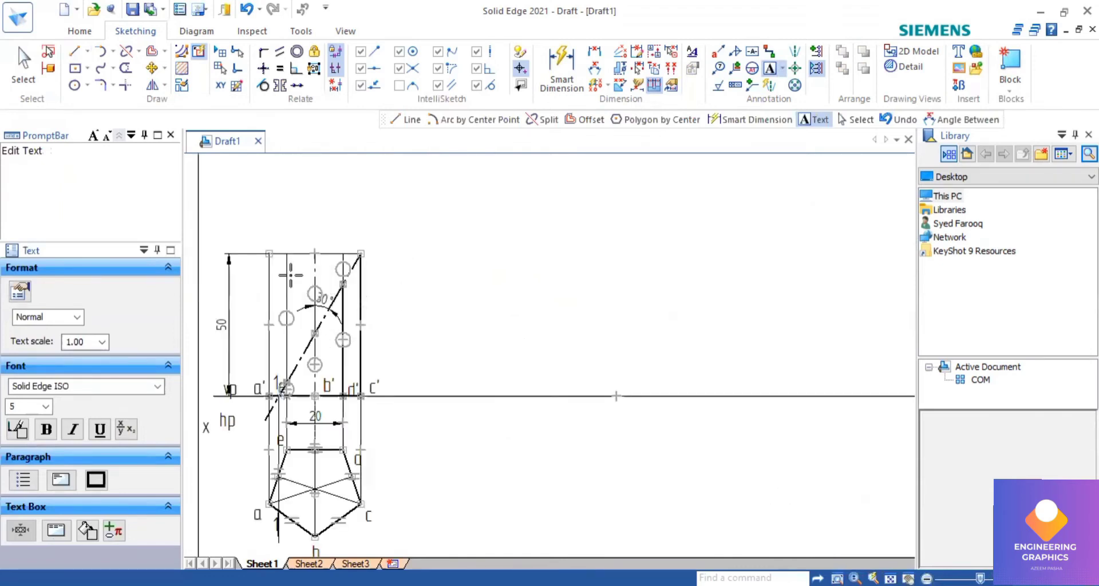
click(301, 316)
text(2)
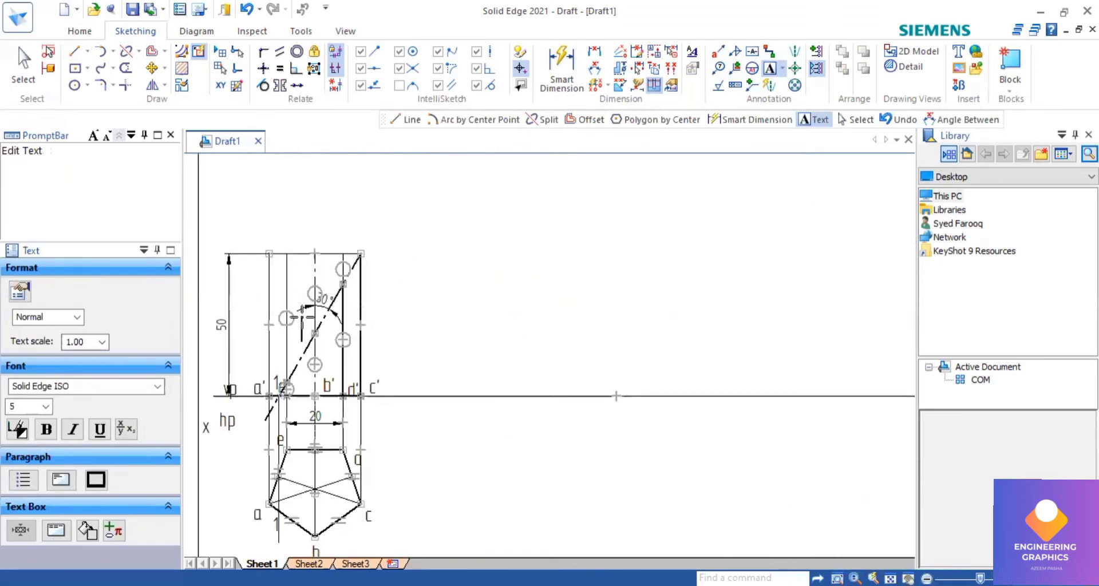
click(329, 538)
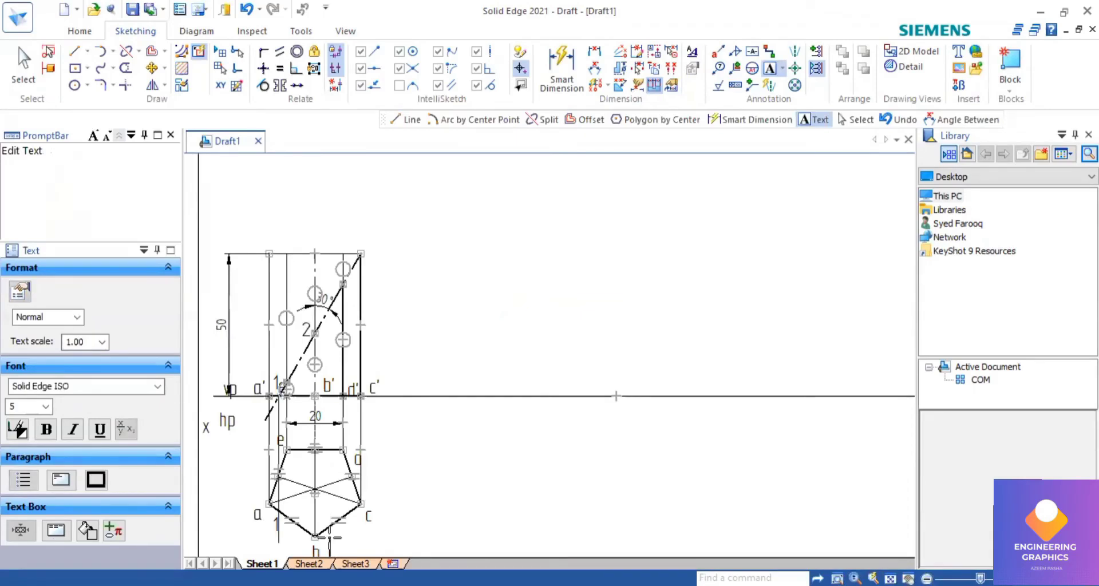
text(2)
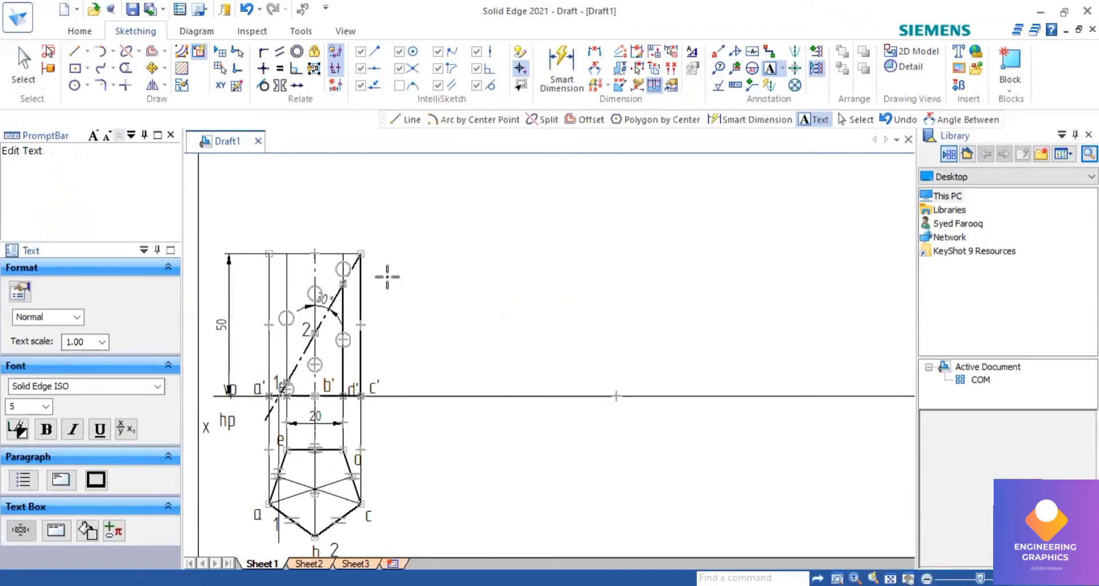
Label the cut points on the c' and d' edges as 3 and 4 in the front view, and corners c and d likewise in the top view.
click(368, 247)
text(3)
text(3)
text(4)
click(348, 426)
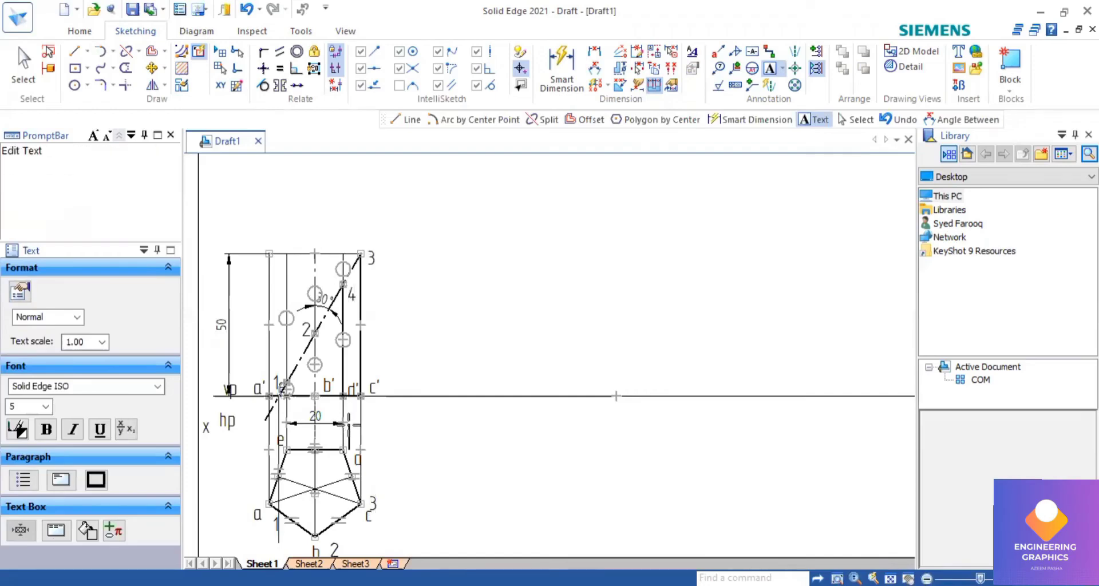
text(4)
Label the cut points 5 and 6 in the front view, and mark corner e as 5 and edge ae as 6 in the top view.
click(288, 344)
click(287, 344)
text(5)
click(295, 428)
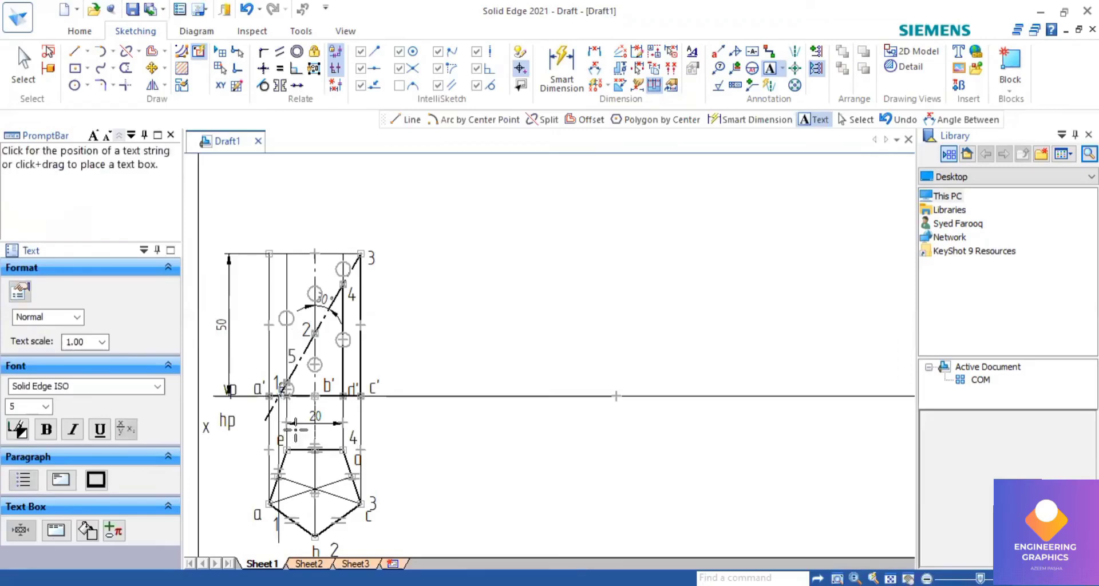
click(295, 428)
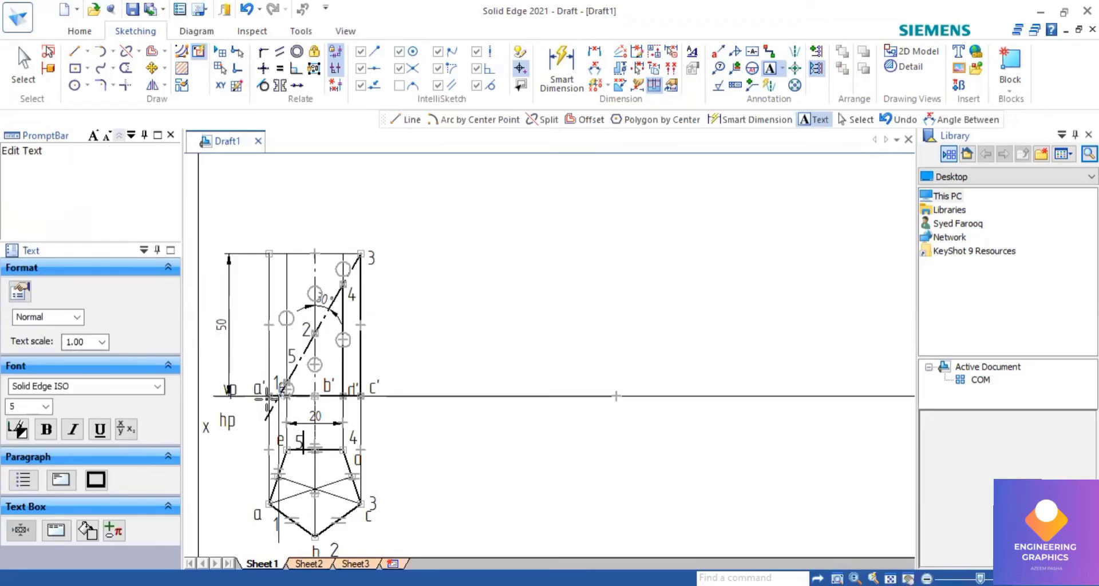
scroll(265, 399, up, 1)
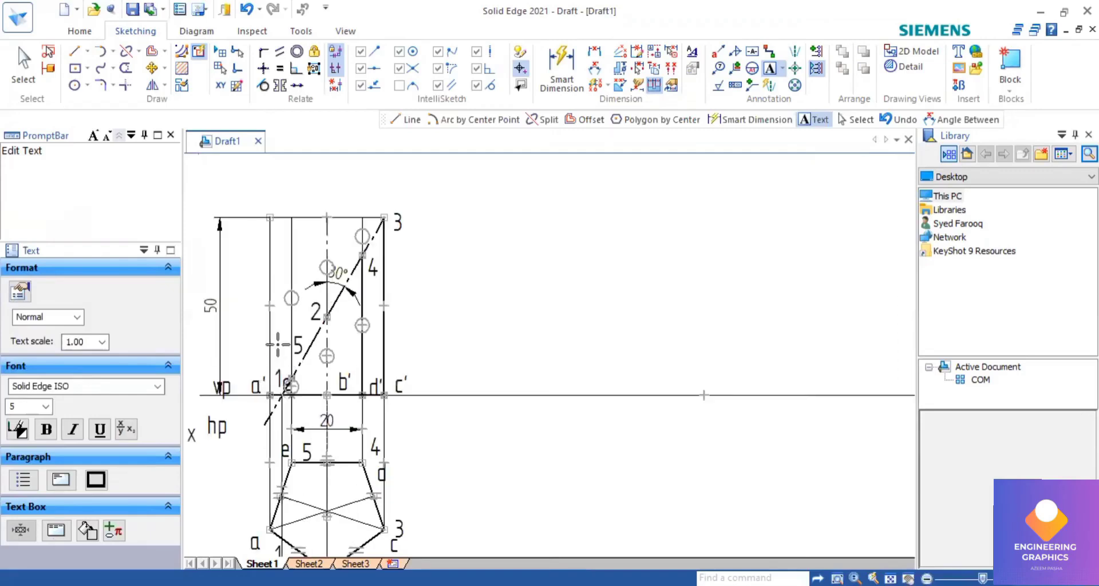
click(278, 344)
text(66)
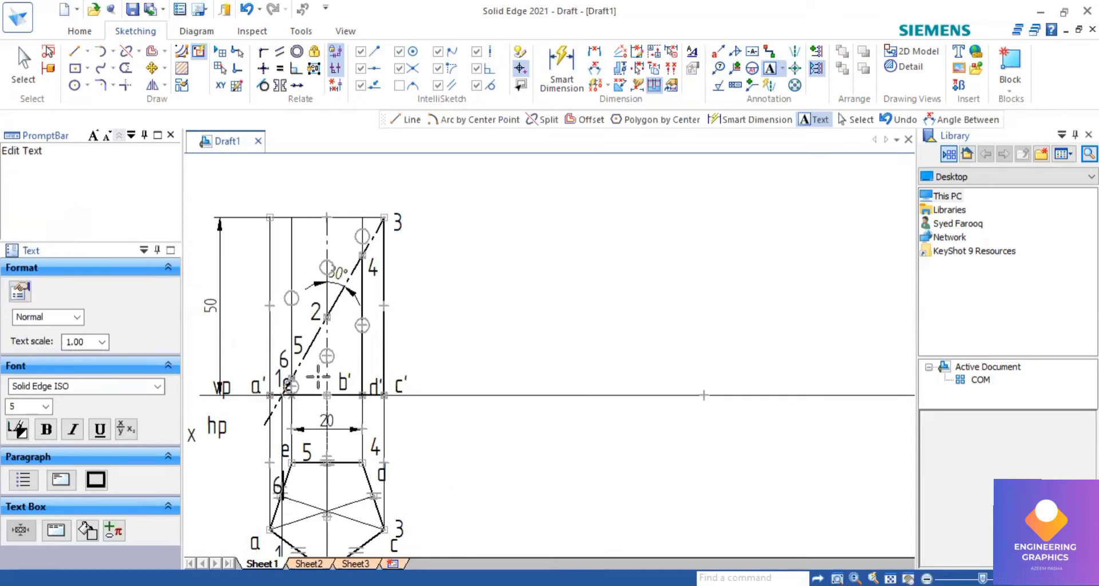
Split the top view's edge ab at its intersection with the vertical projector at point 1.
scroll(318, 377, up, 2)
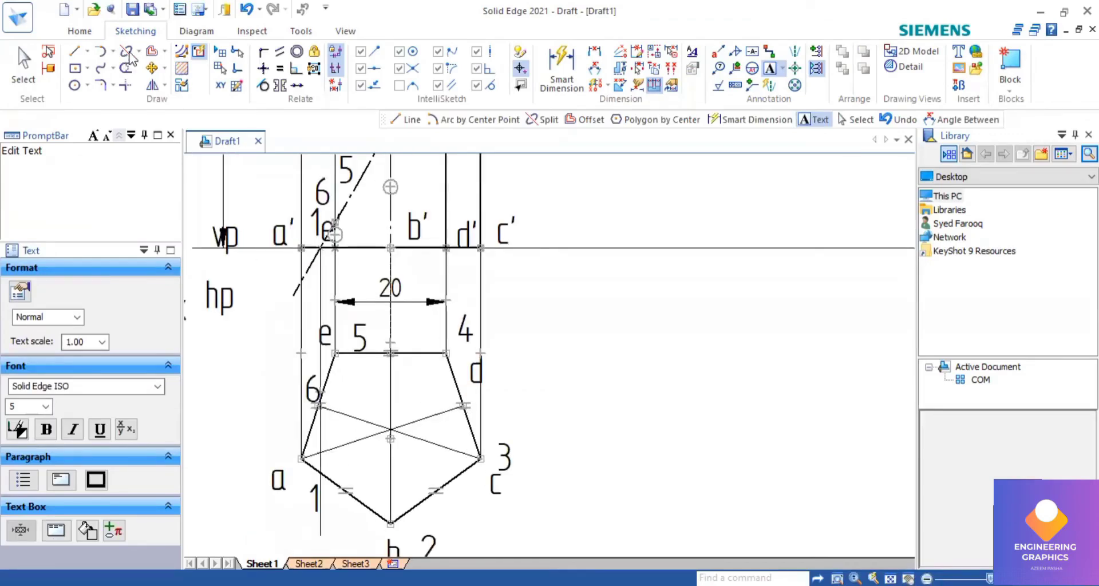
scroll(304, 464, up, 1)
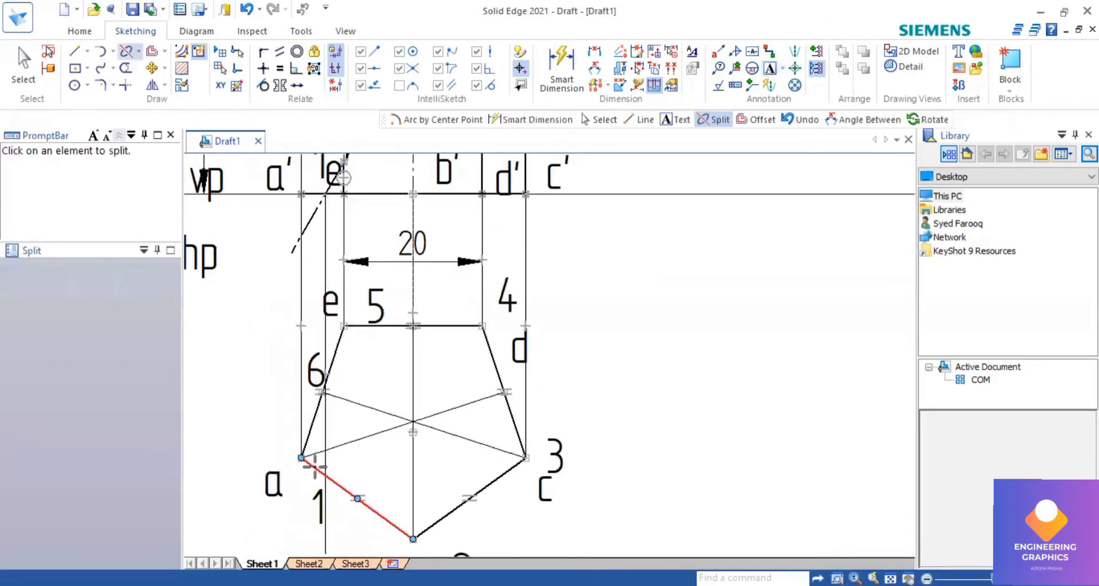
click(326, 471)
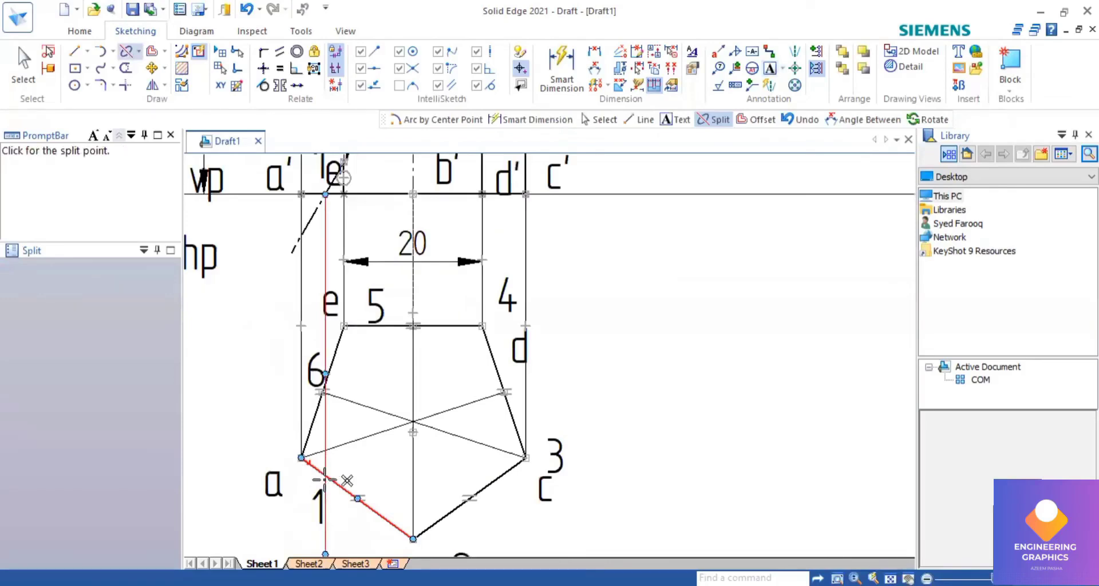
click(325, 475)
Try to split the top view's edge ae at its intersection with the vertical projector near point 6.
click(325, 395)
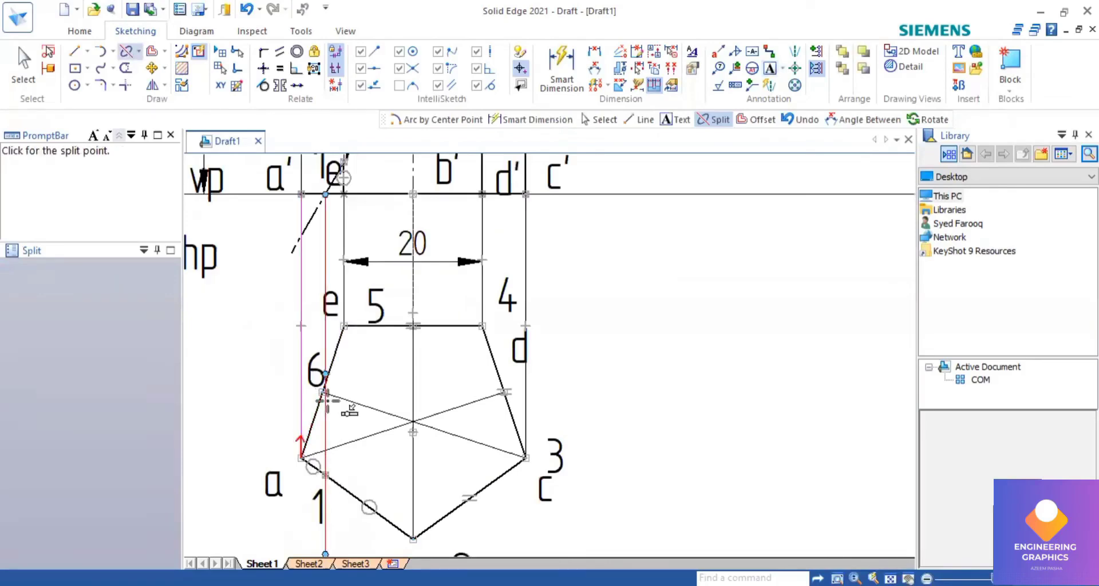
scroll(327, 401, up, 2)
scroll(327, 401, up, 1)
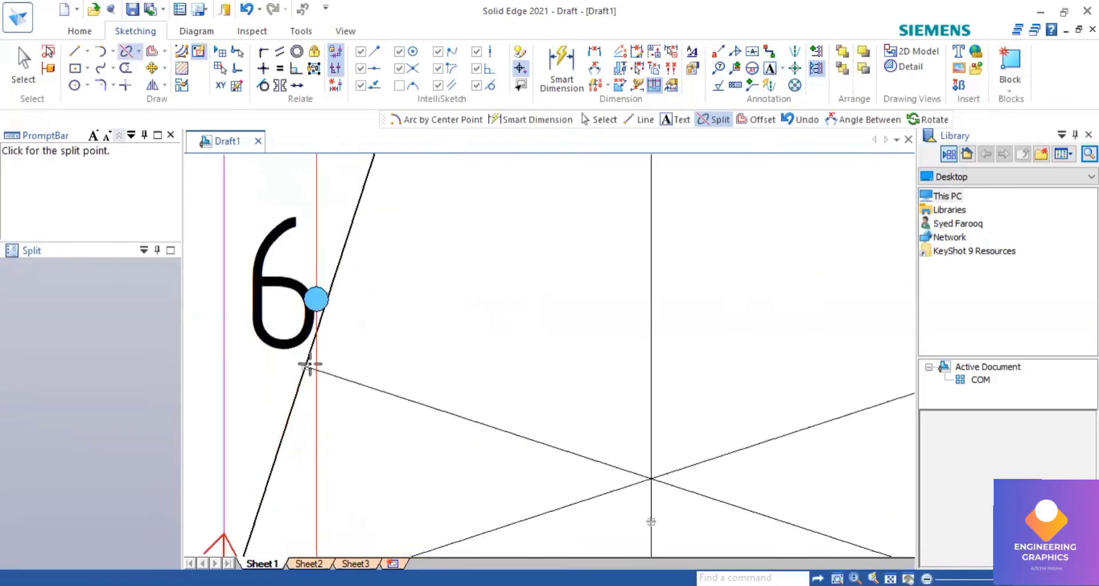
scroll(312, 318, up, 2)
click(310, 318)
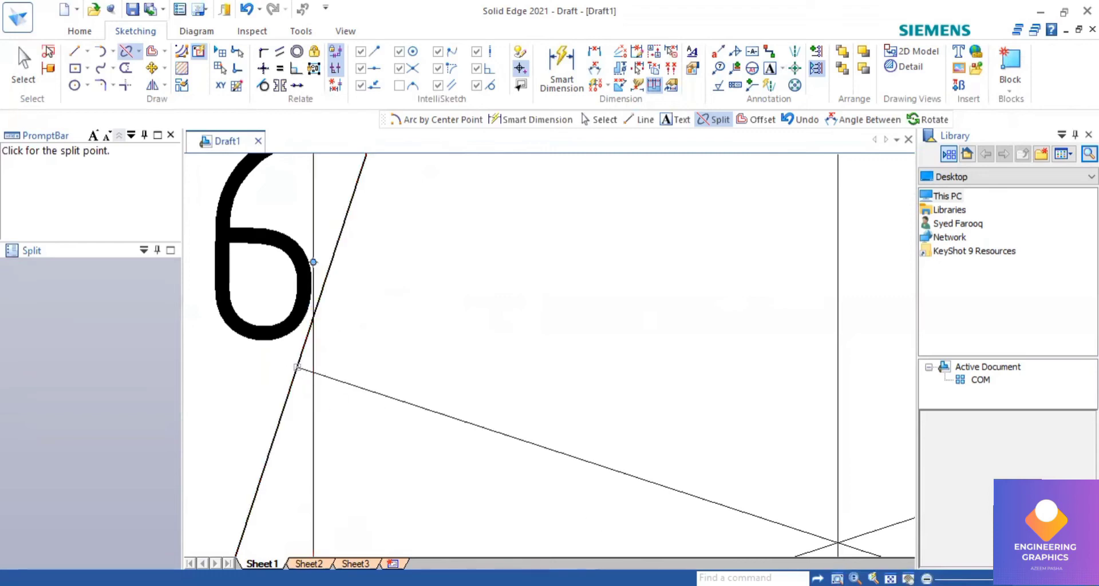
click(890, 579)
scroll(316, 450, up, 6)
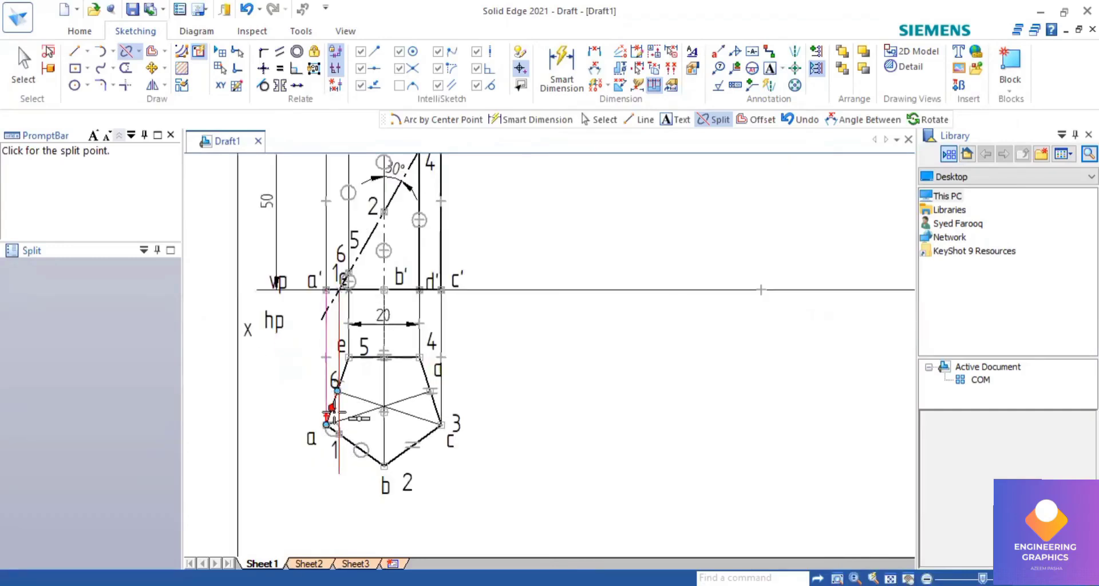
scroll(334, 412, up, 1)
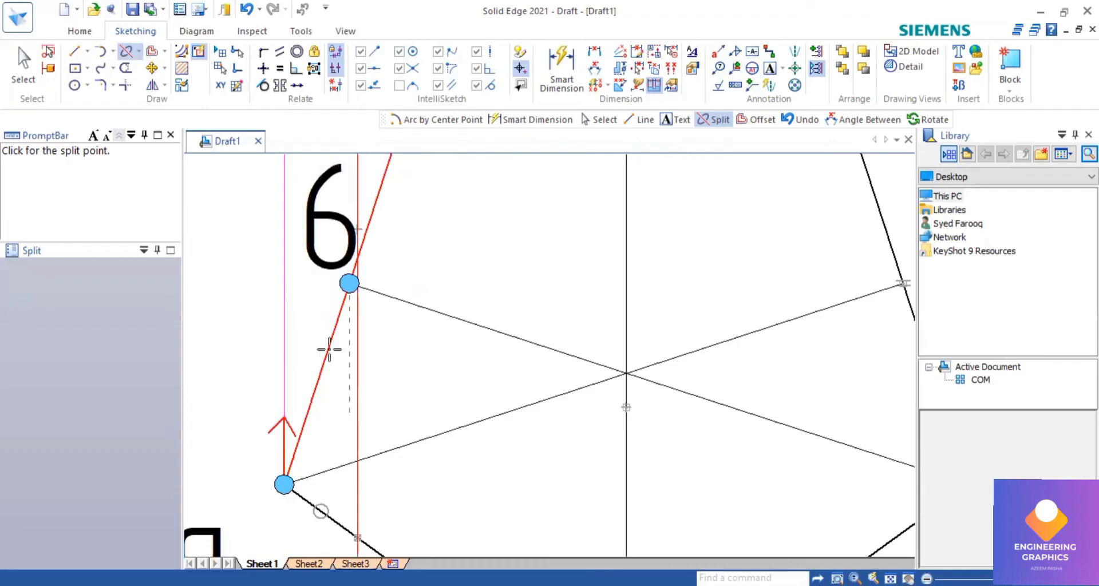
click(339, 315)
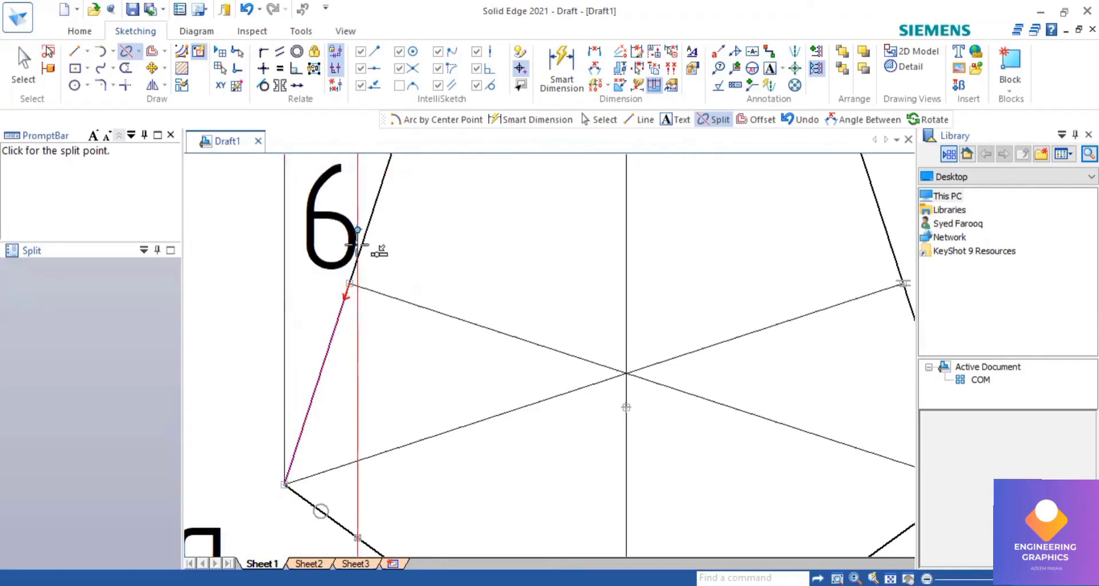
scroll(357, 246, up, 1)
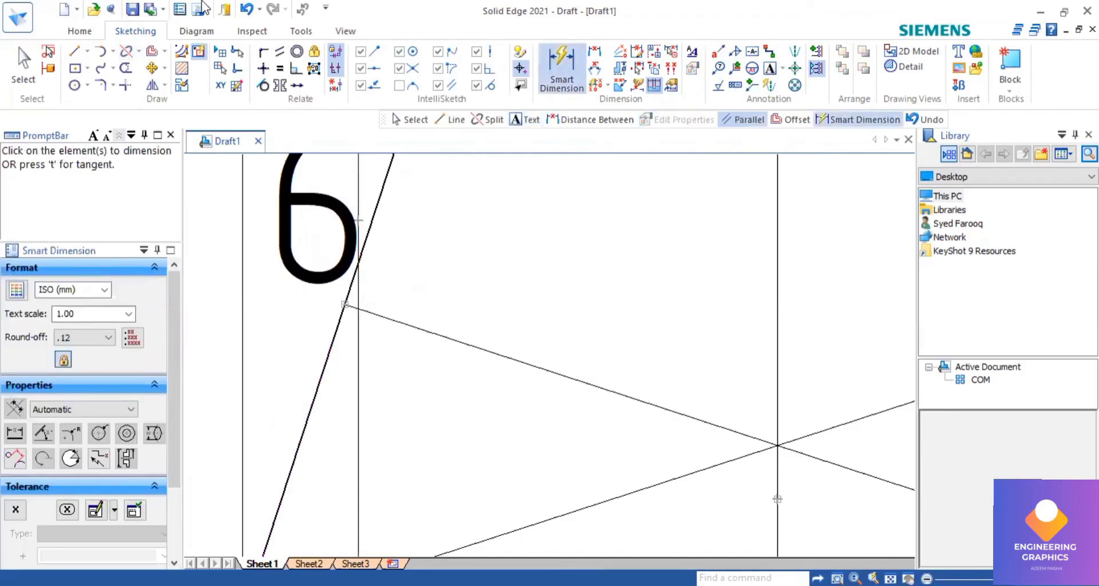
Undo the recent edge splits and the label 6 in the top view.
key(Escape)
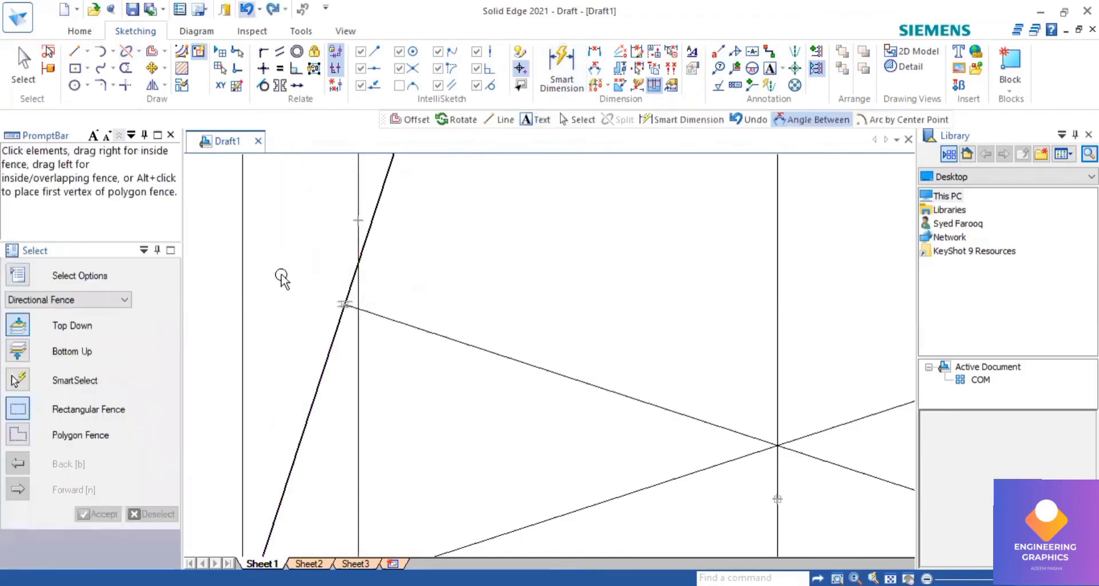
click(344, 305)
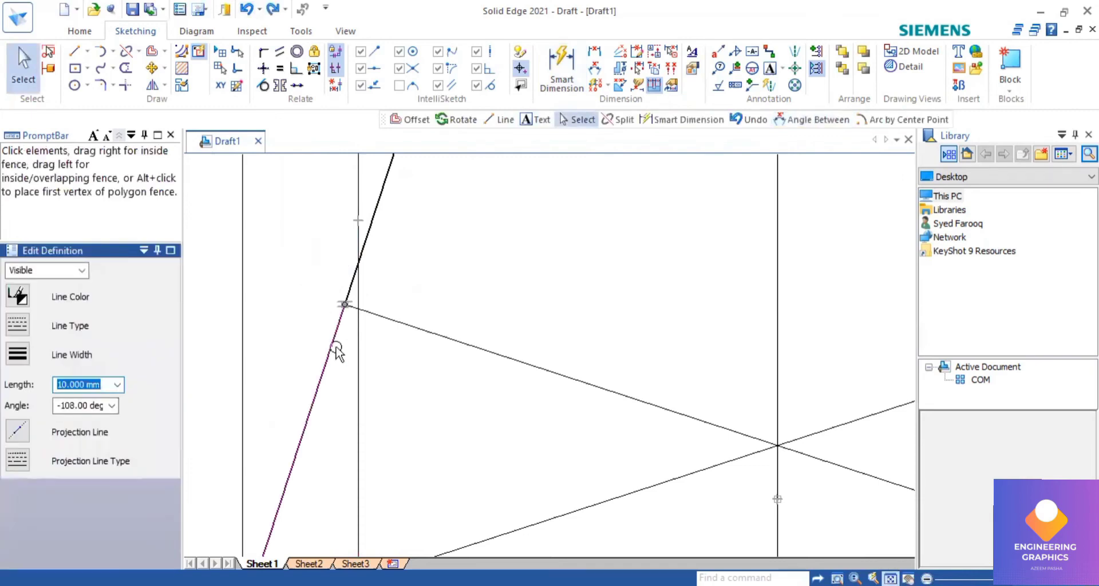
scroll(337, 349, down, 5)
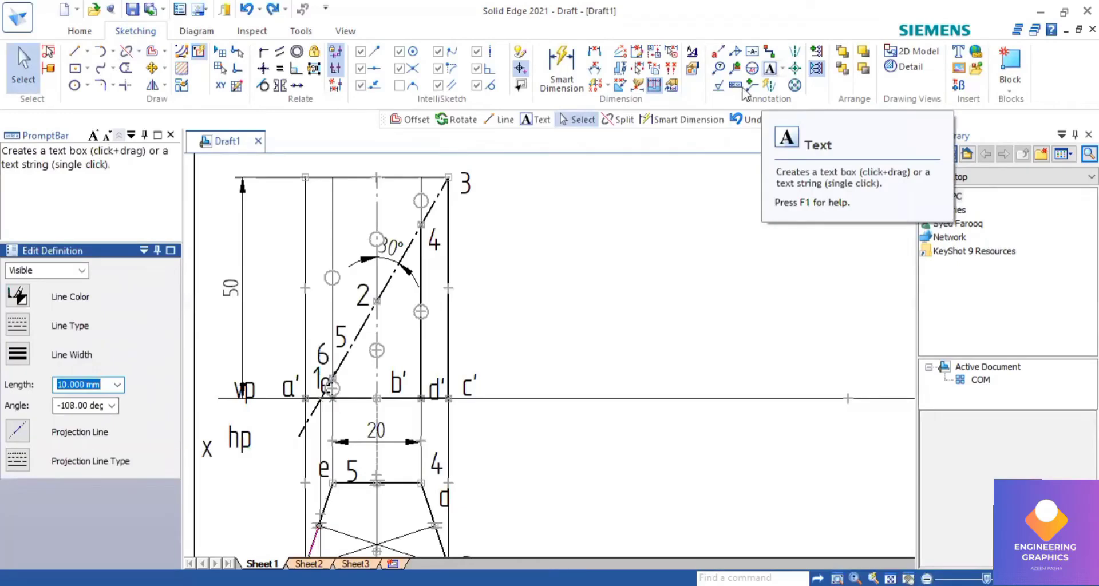
Label the intersection of edge ae with the vertical projector as 6 in the top view.
click(307, 502)
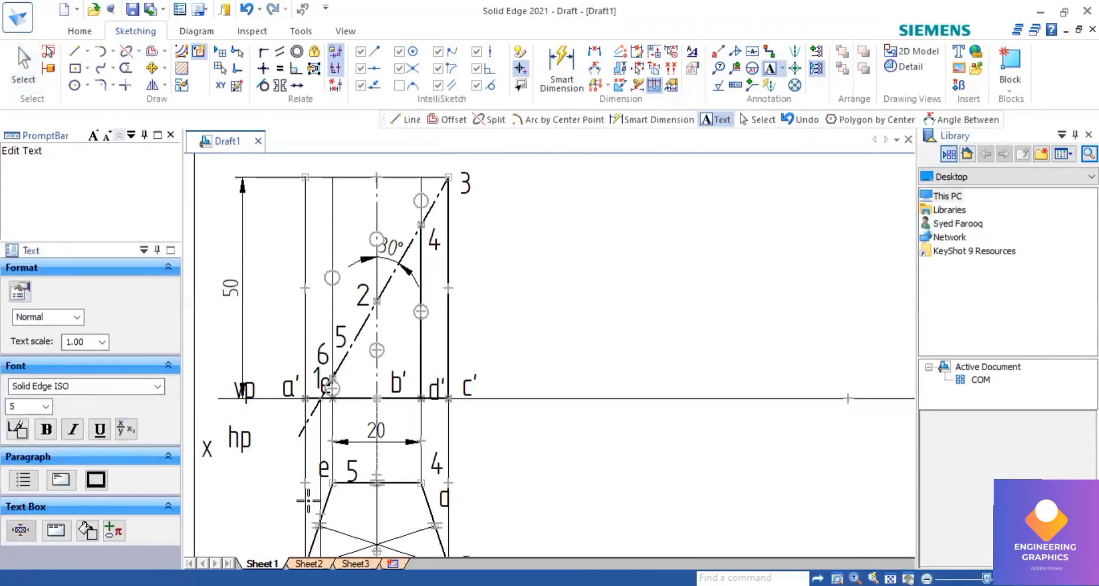
text(6)
middle_click(271, 509)
middle_click(271, 510)
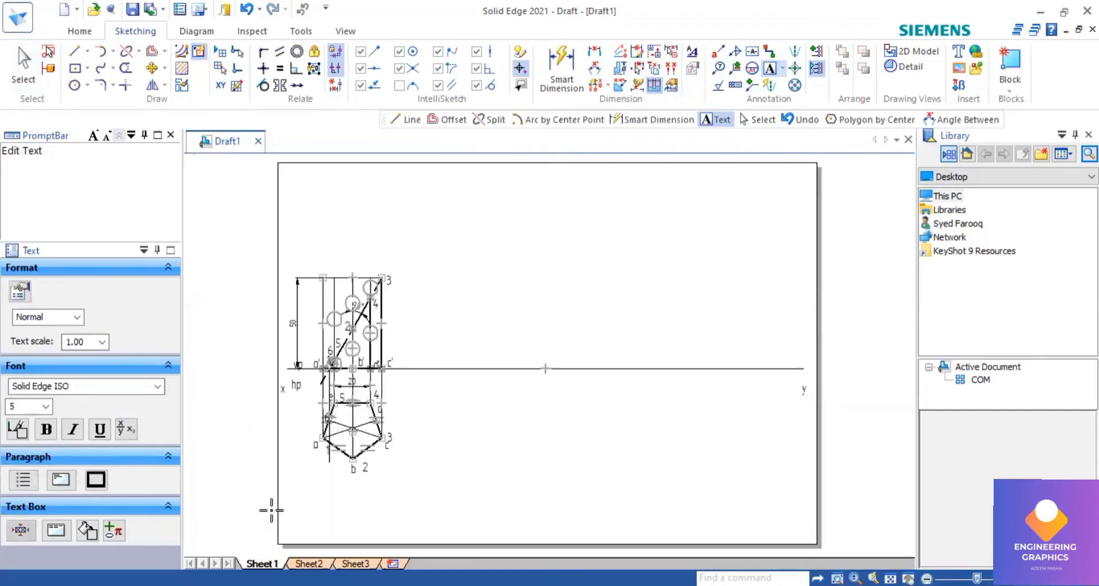
scroll(323, 484, up, 5)
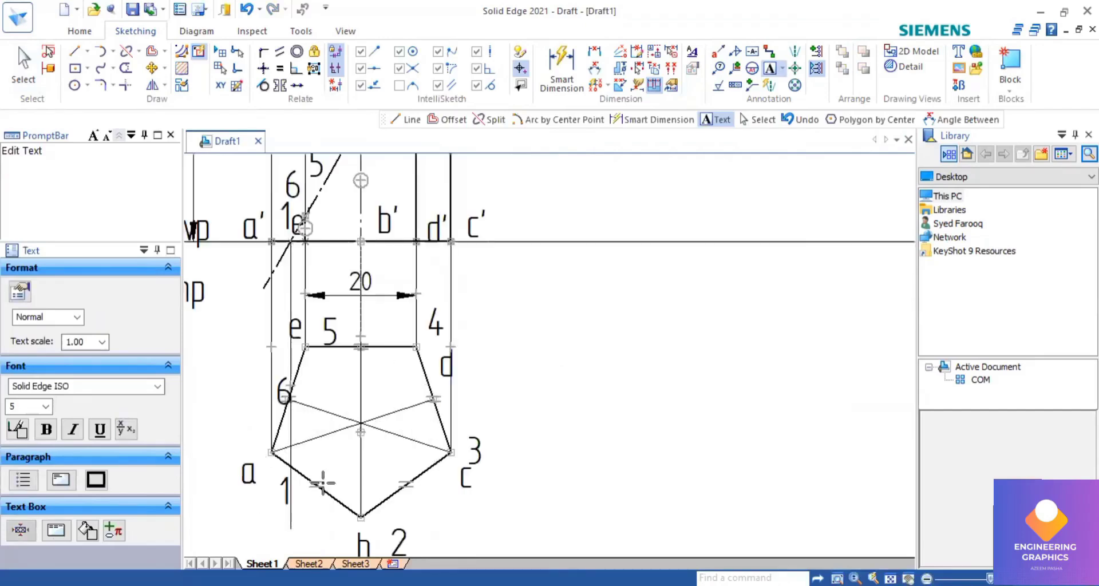
scroll(323, 484, up, 3)
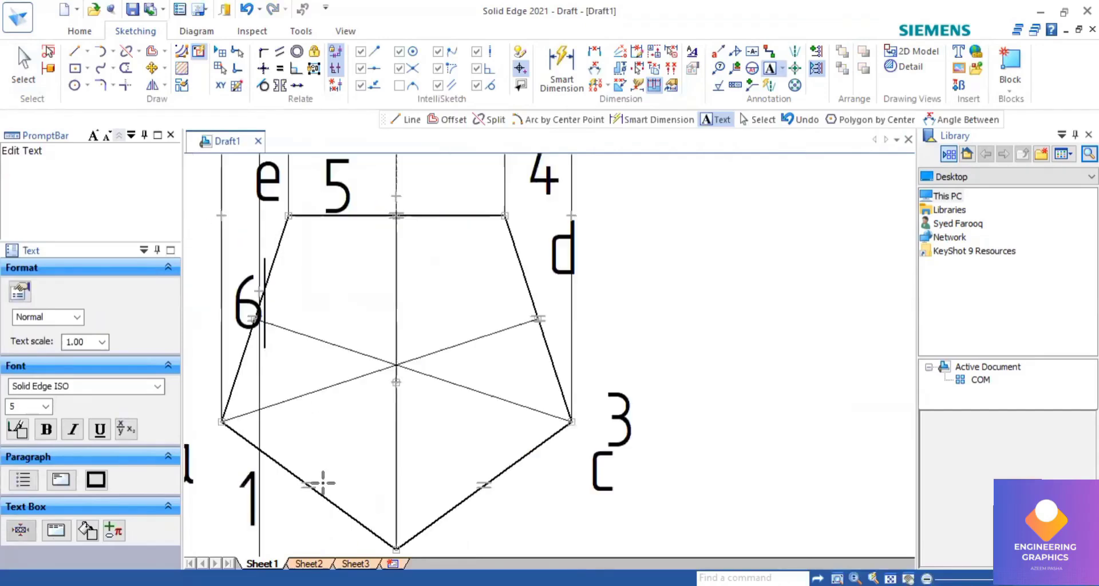
Split the top view's pentagon edge ab where the vertical projector crosses it at point 1.
click(125, 51)
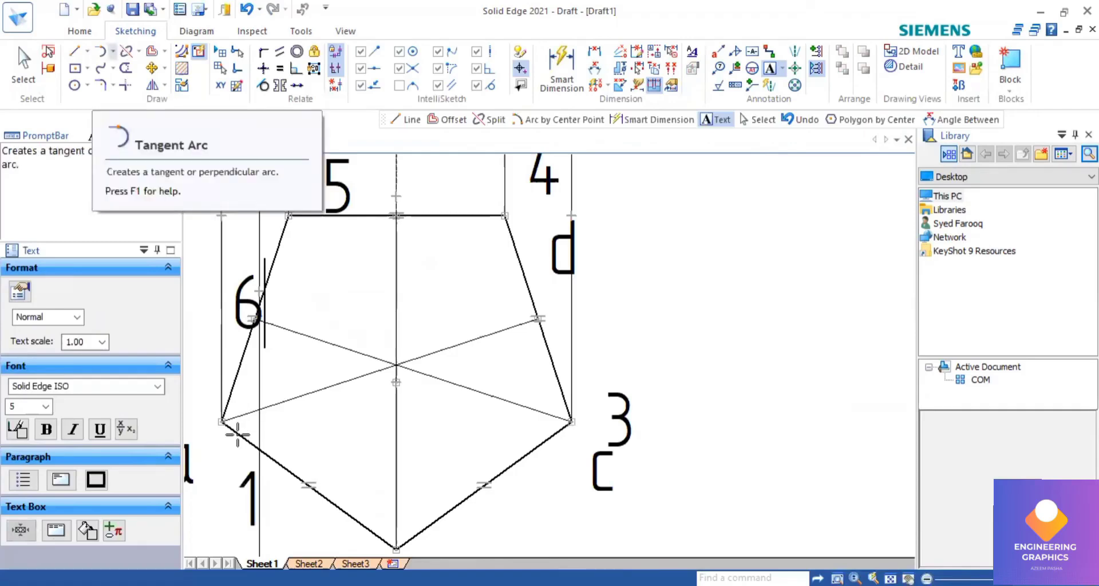
click(259, 448)
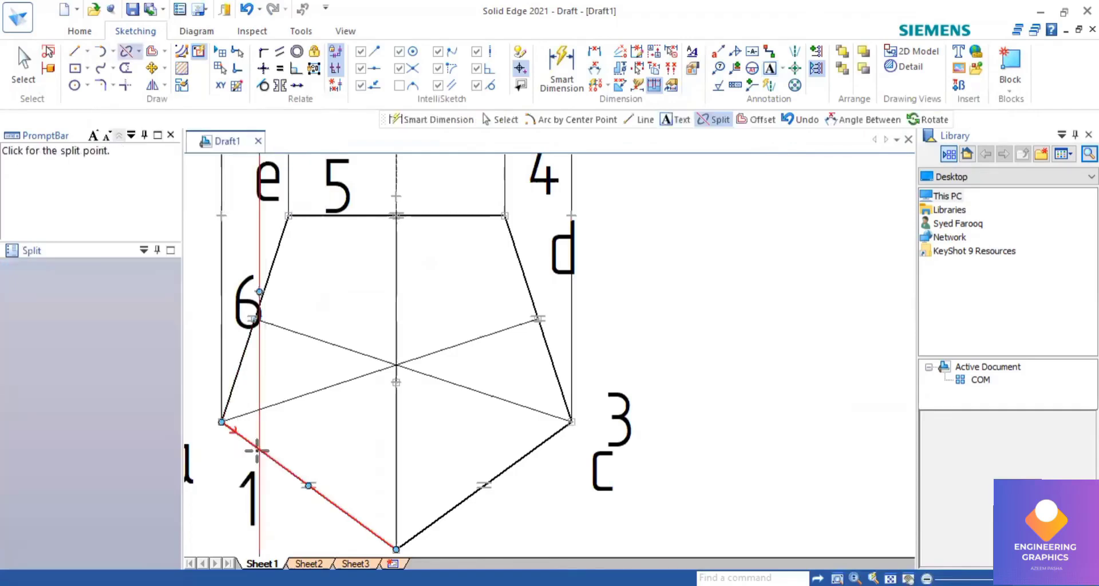
click(257, 452)
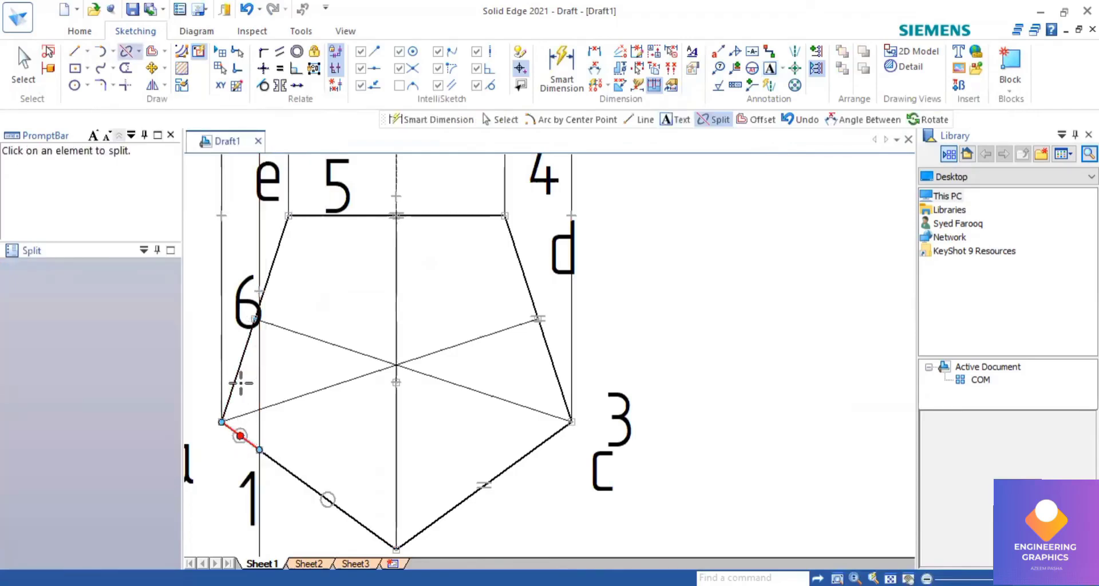
Try to split the top view's edge ae where the vertical projector crosses it behind the label 6.
scroll(239, 374, up, 2)
scroll(240, 373, up, 2)
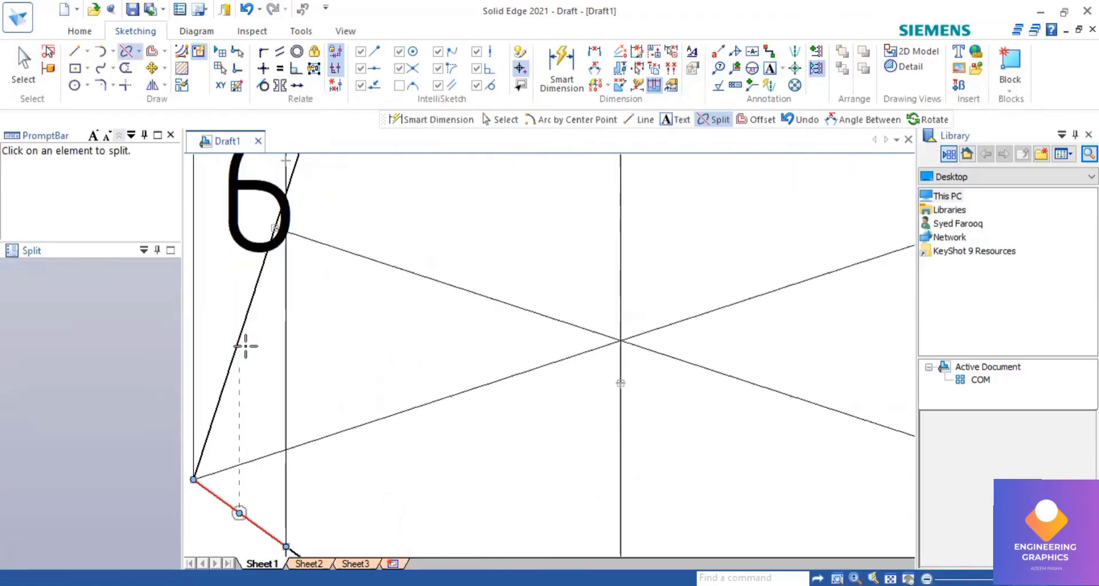
click(235, 329)
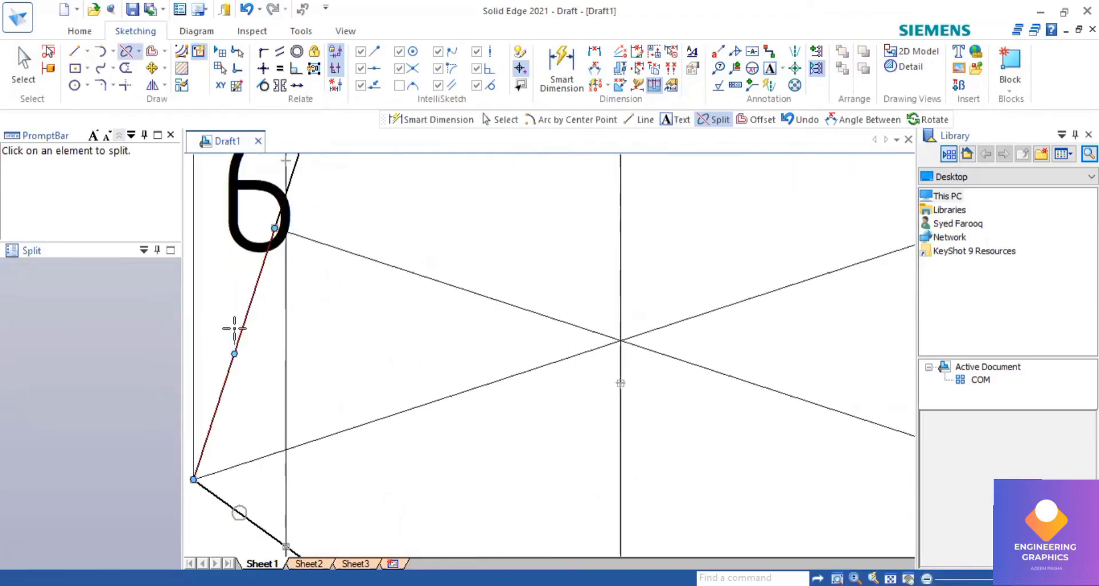
scroll(295, 164, up, 1)
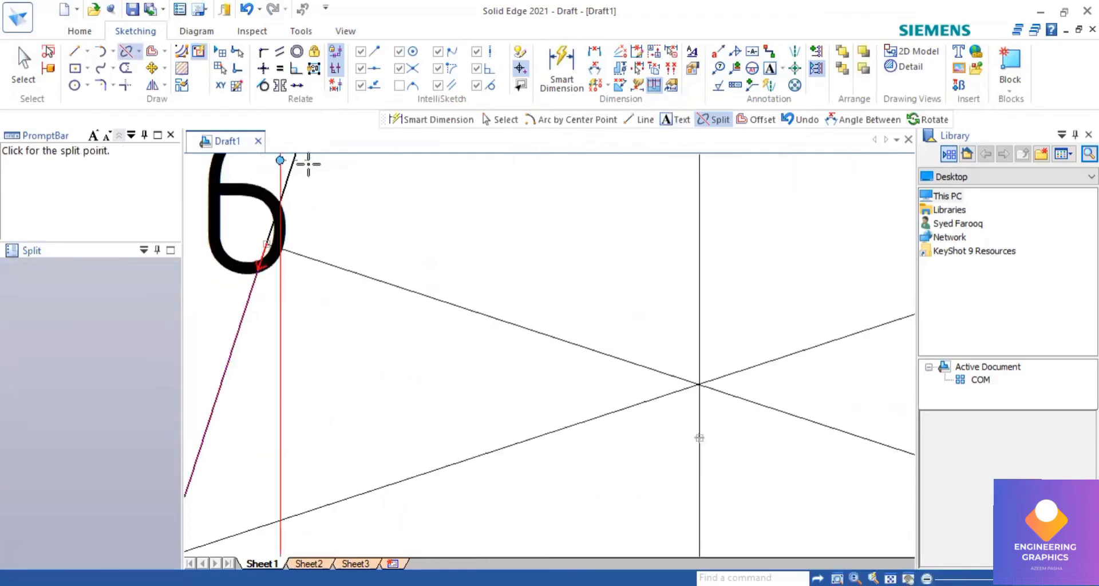
scroll(255, 238, up, 2)
scroll(241, 257, up, 1)
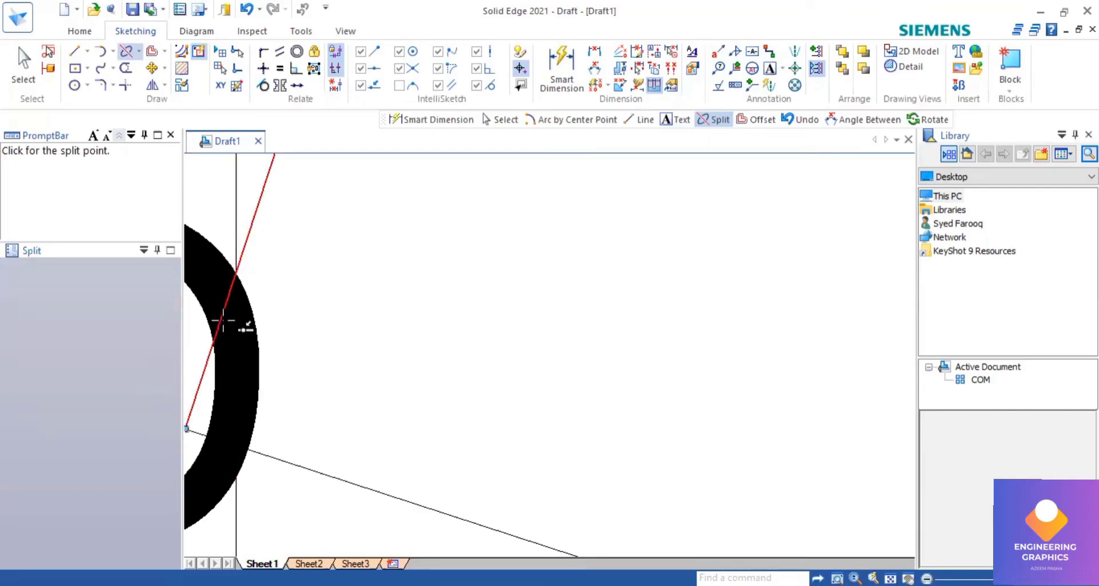
click(890, 578)
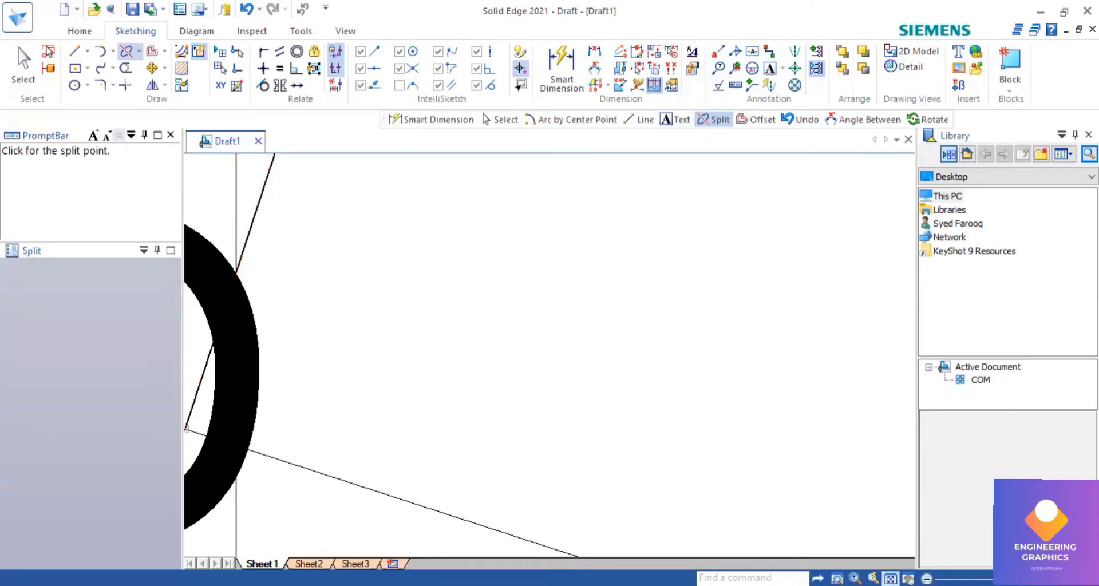
scroll(324, 442, up, 3)
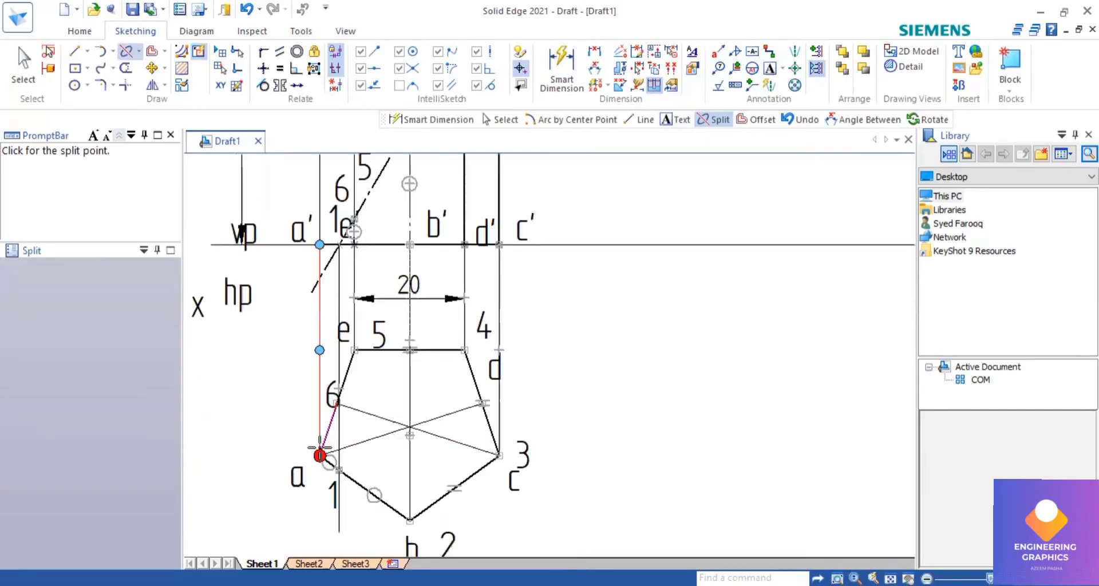
scroll(322, 449, up, 3)
scroll(359, 380, up, 3)
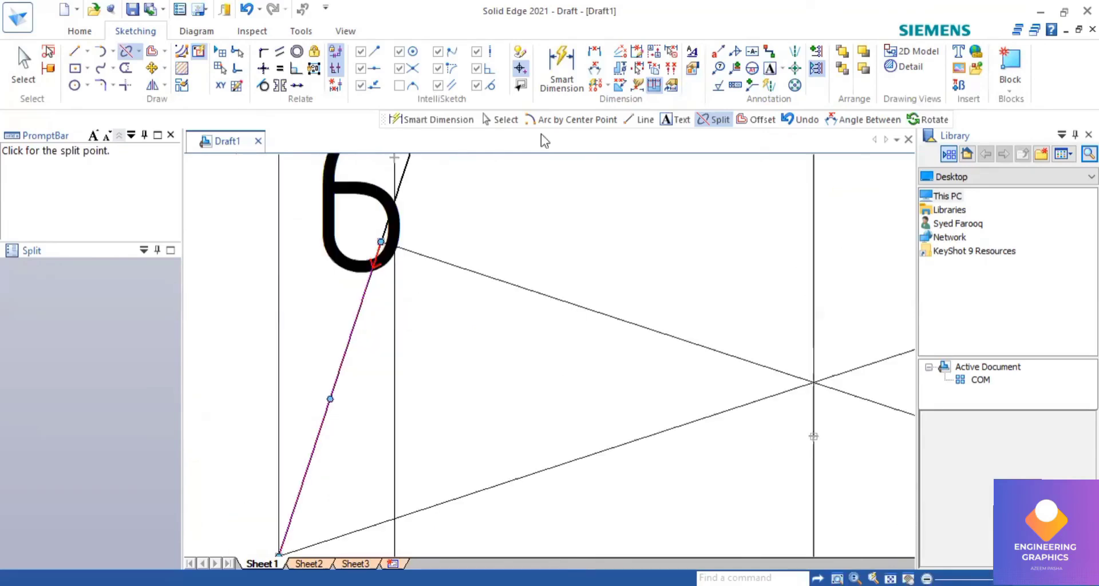
Try to dimension the lower part of edge ae in the top view.
click(562, 68)
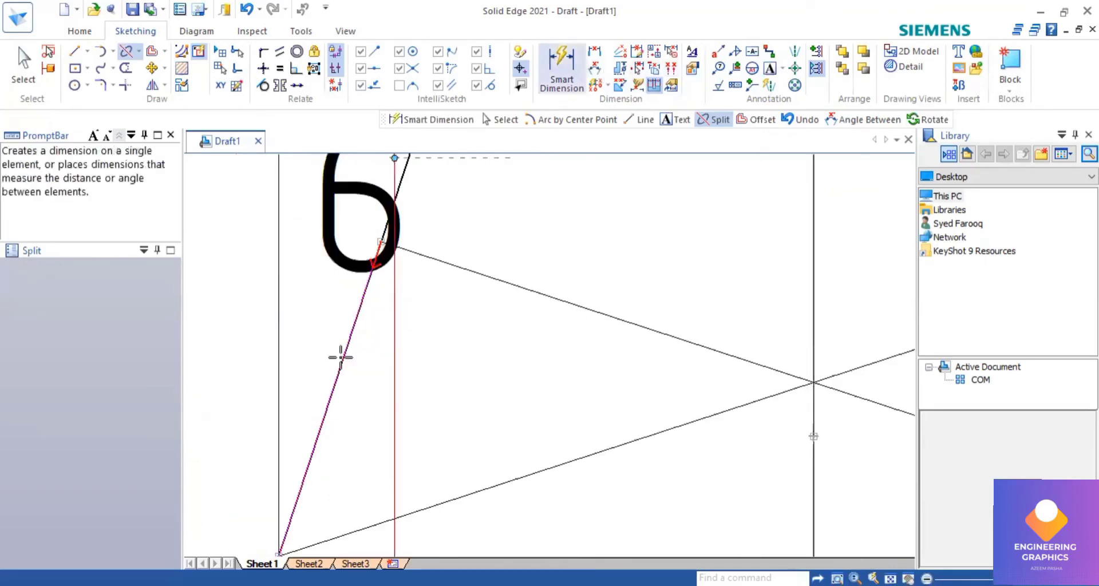
click(343, 360)
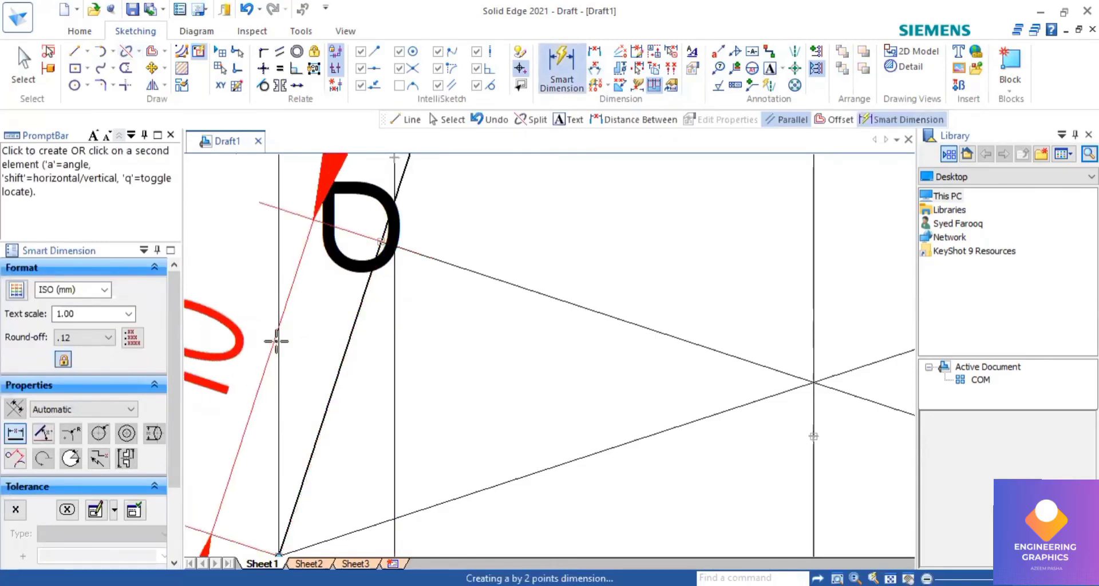
scroll(275, 341, up, 2)
scroll(327, 295, down, 1)
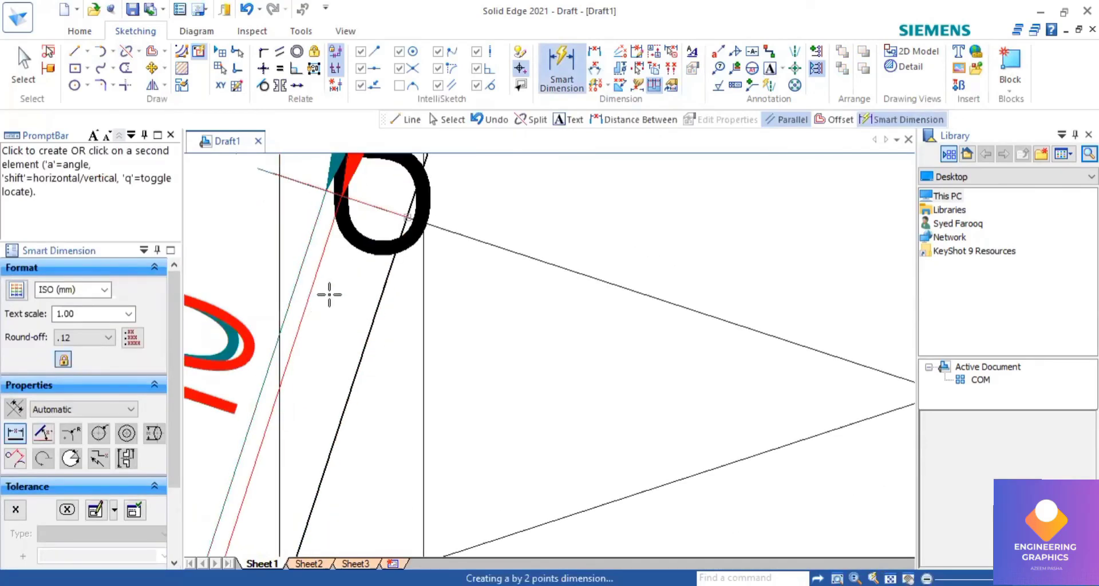
right_click(368, 313)
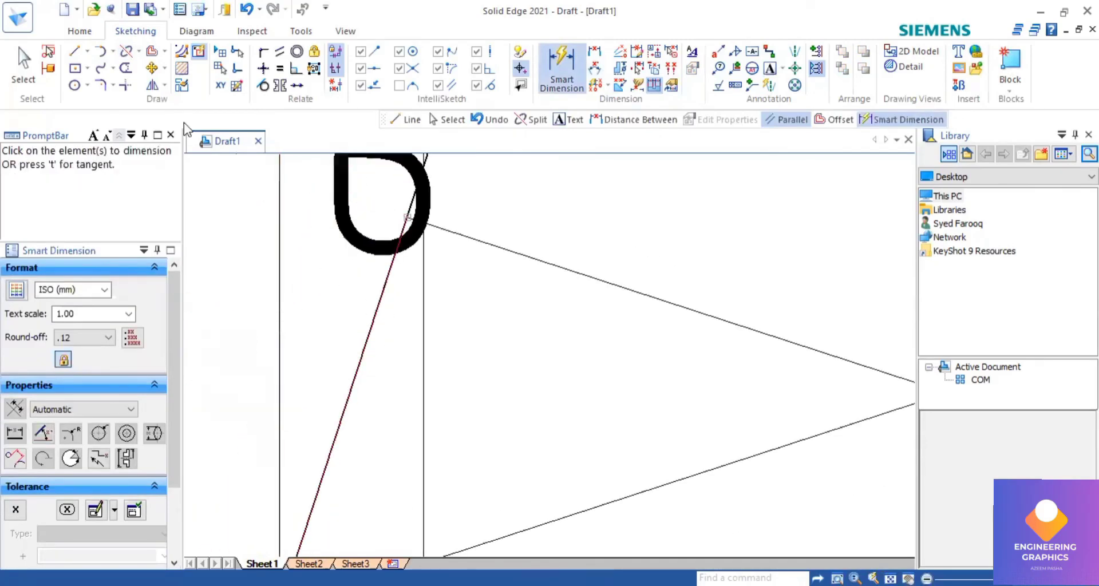
Undo the latest edge split in the top view.
click(247, 9)
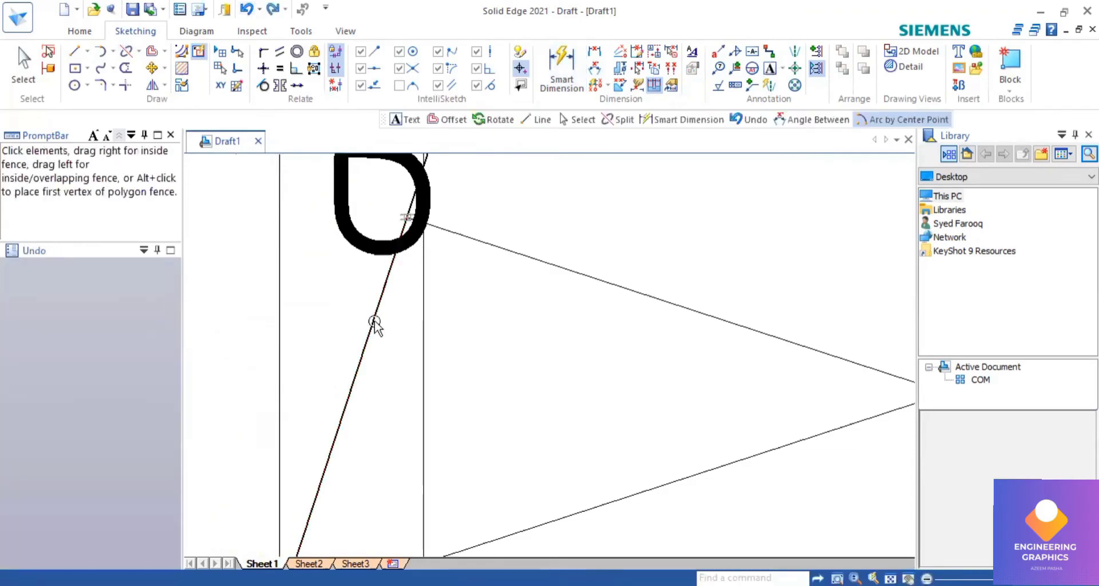
click(392, 245)
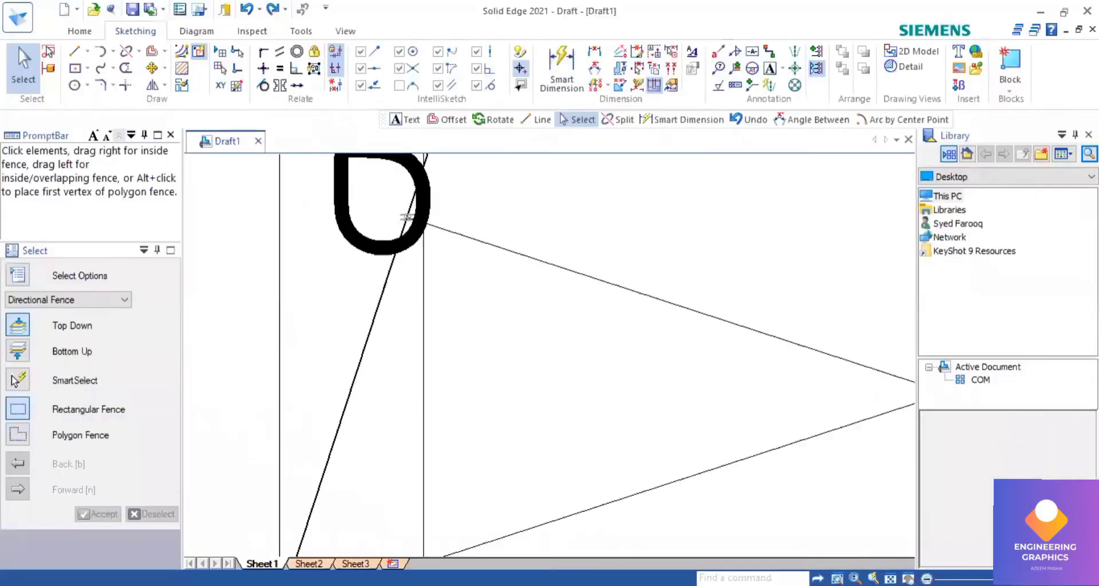
middle_click(507, 465)
middle_click(506, 465)
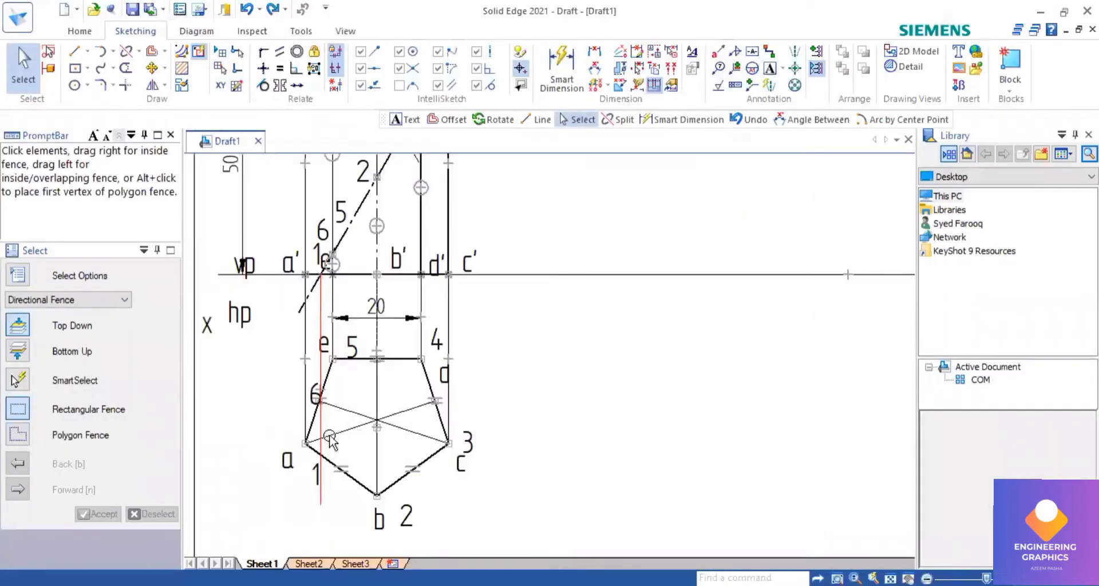
Split the pentagon's edge ab again at its intersection with the vertical projector near label 1.
scroll(338, 442, up, 2)
scroll(318, 461, up, 2)
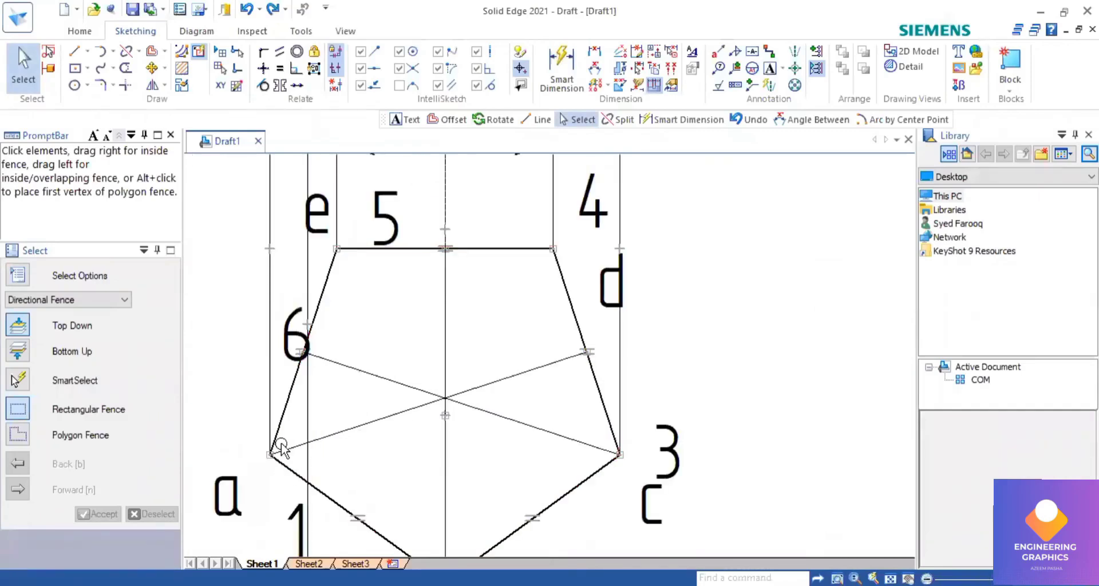
click(121, 53)
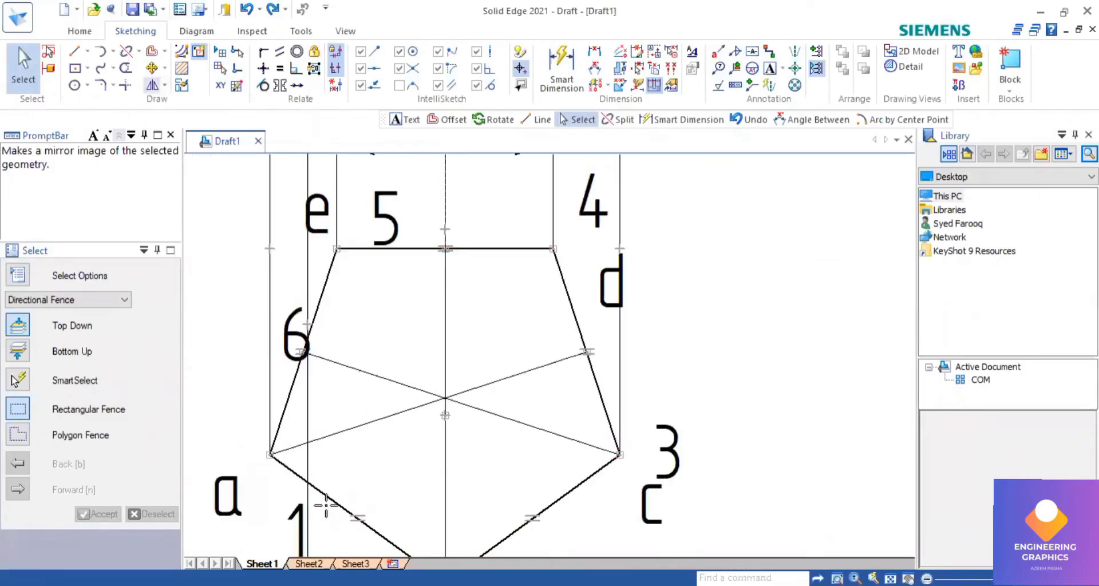
click(307, 480)
Dimension the short segment of edge ab between corner a and point 1 in the top view.
key(d)
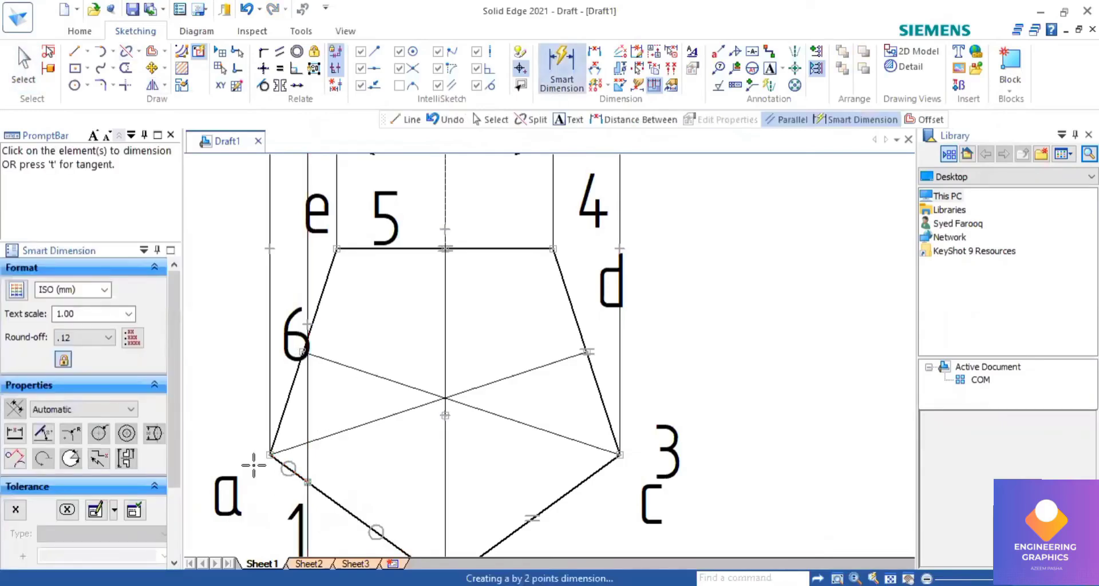
click(283, 405)
scroll(284, 405, up, 2)
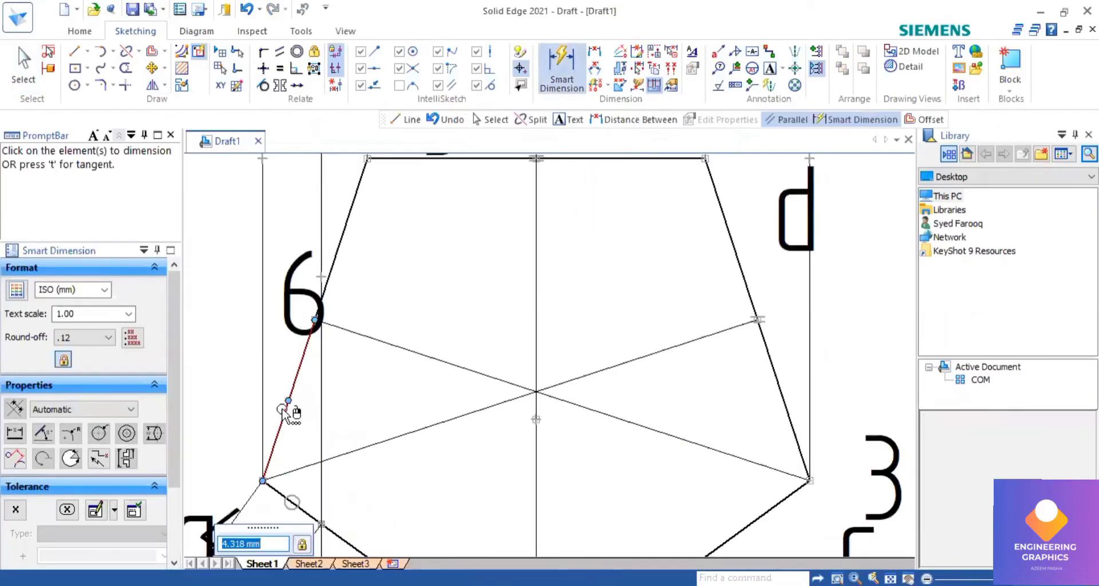
scroll(284, 409, up, 1)
scroll(286, 407, up, 1)
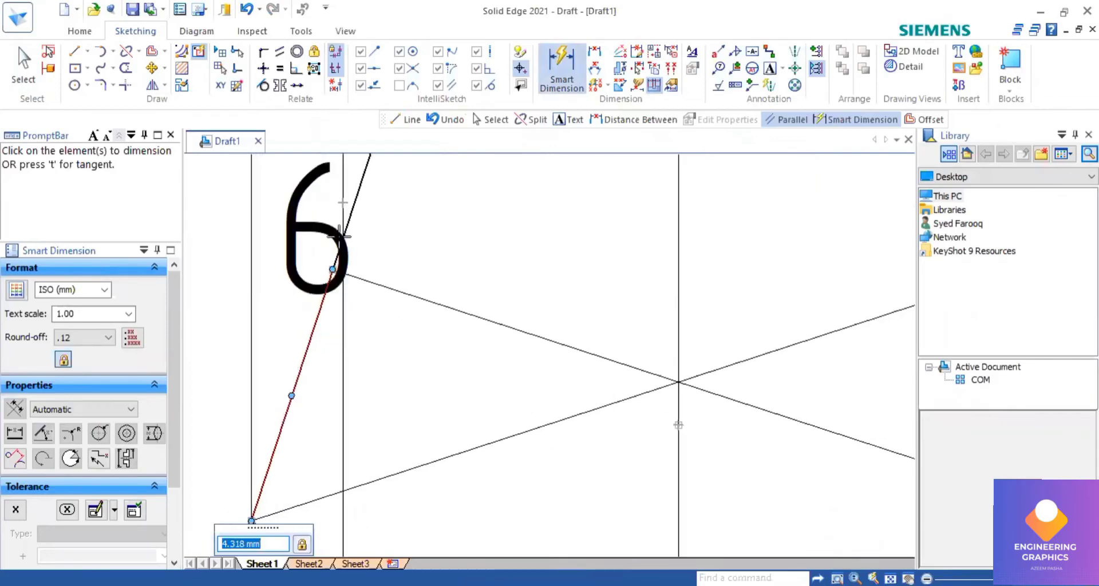
key(Escape)
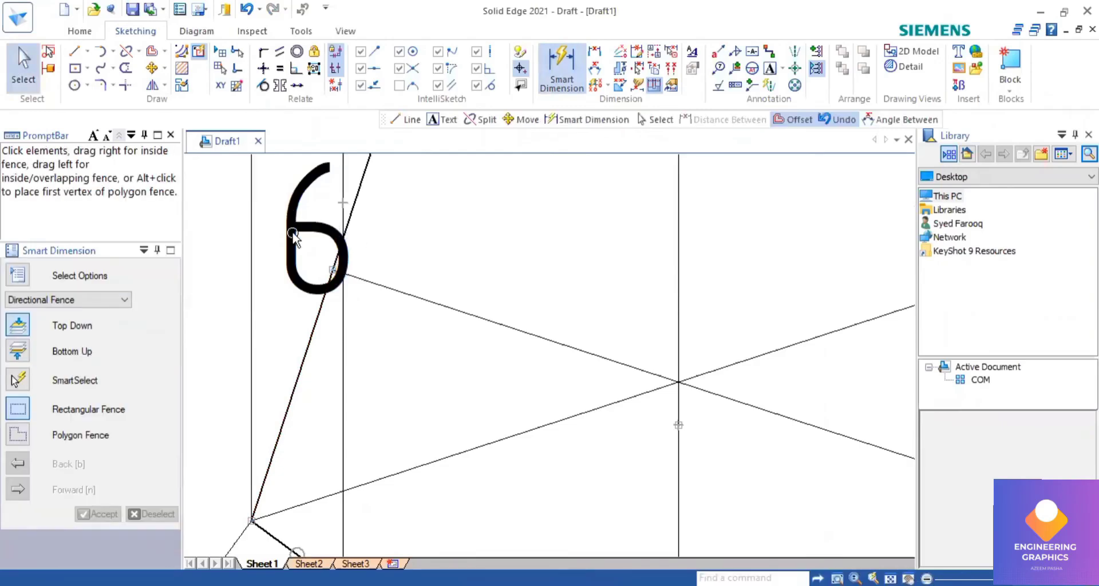
Move the label 6 clear of edge ae in the top view and split the edge at its intersection with the vertical projector.
click(355, 218)
drag(355, 218, 470, 212)
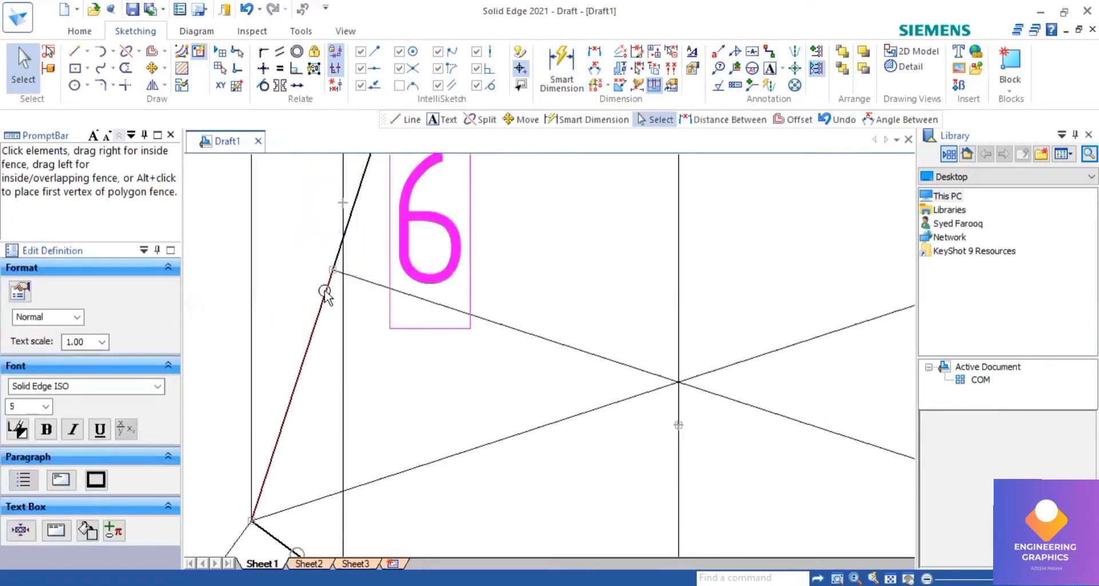
click(325, 291)
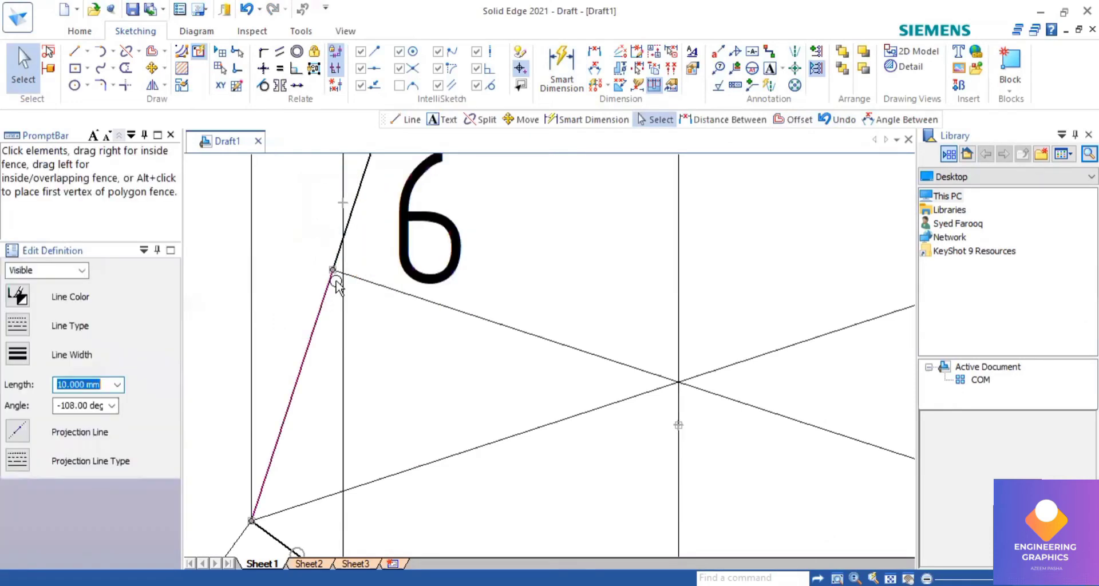
click(342, 243)
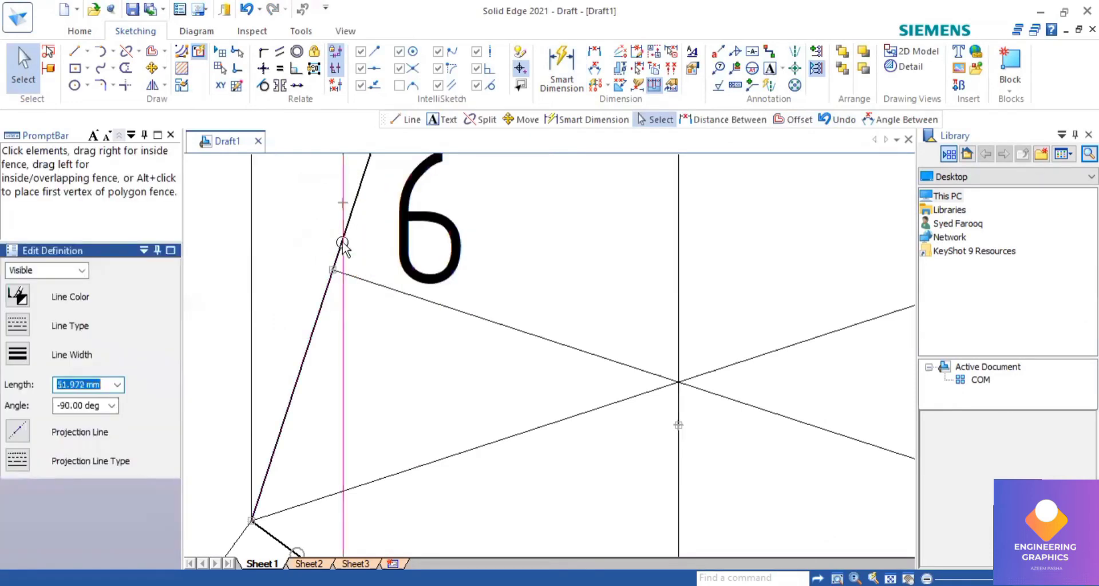
click(354, 216)
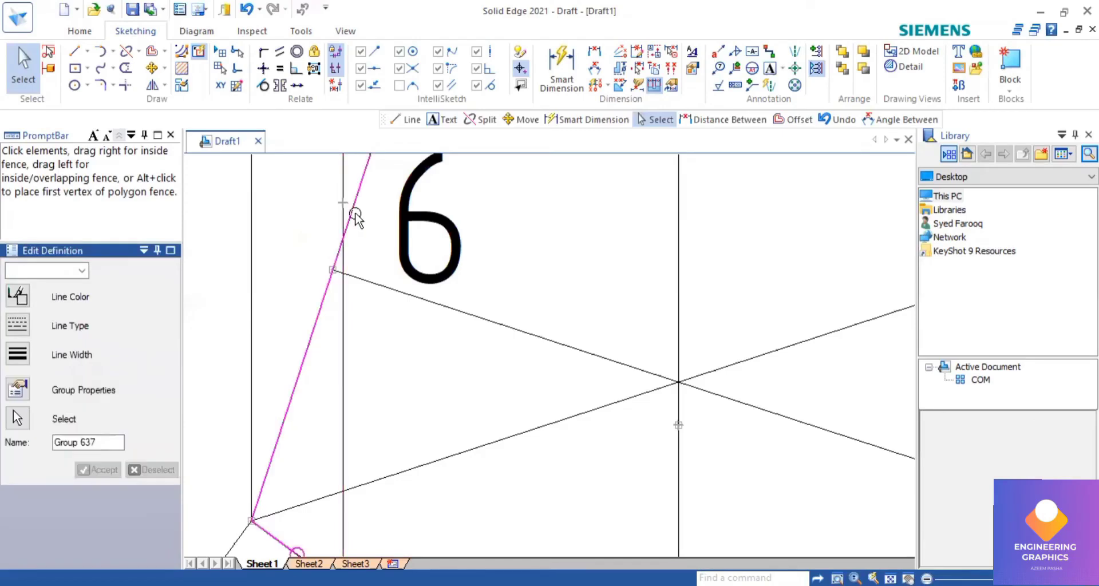
click(127, 52)
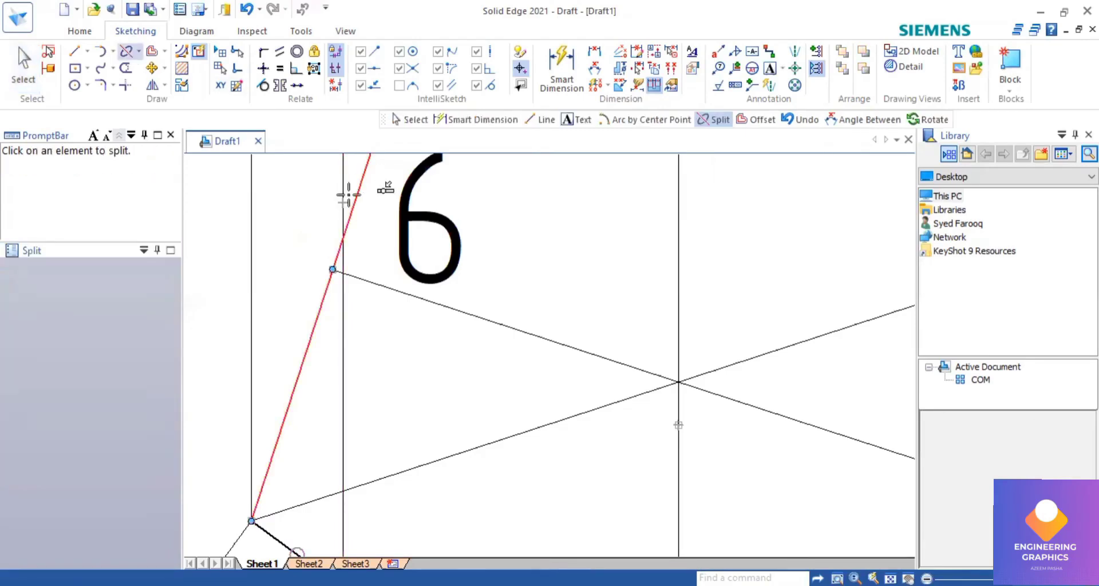
click(343, 234)
click(343, 234)
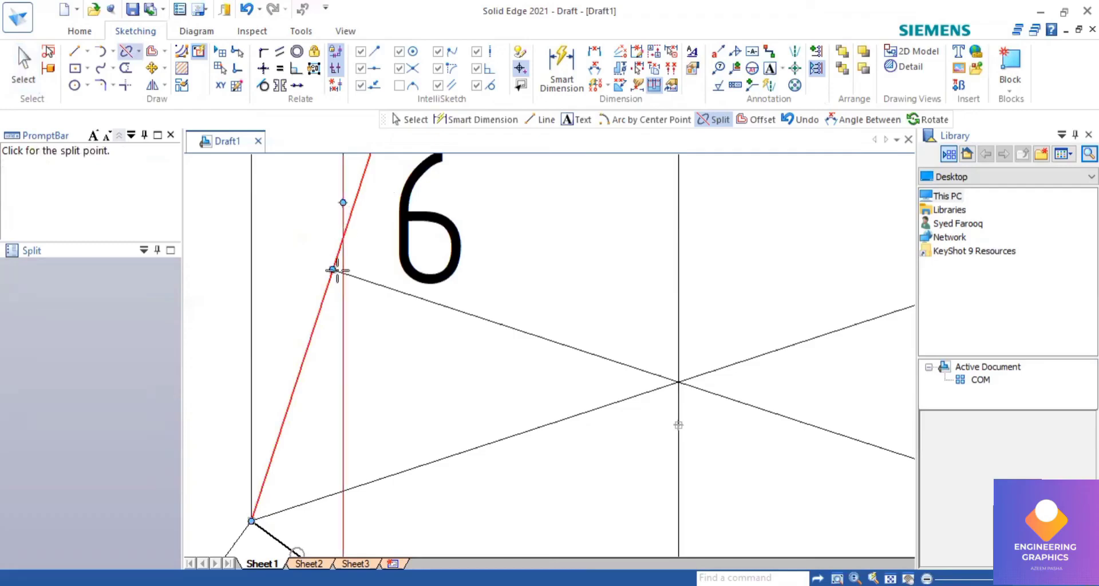
scroll(320, 310, up, 2)
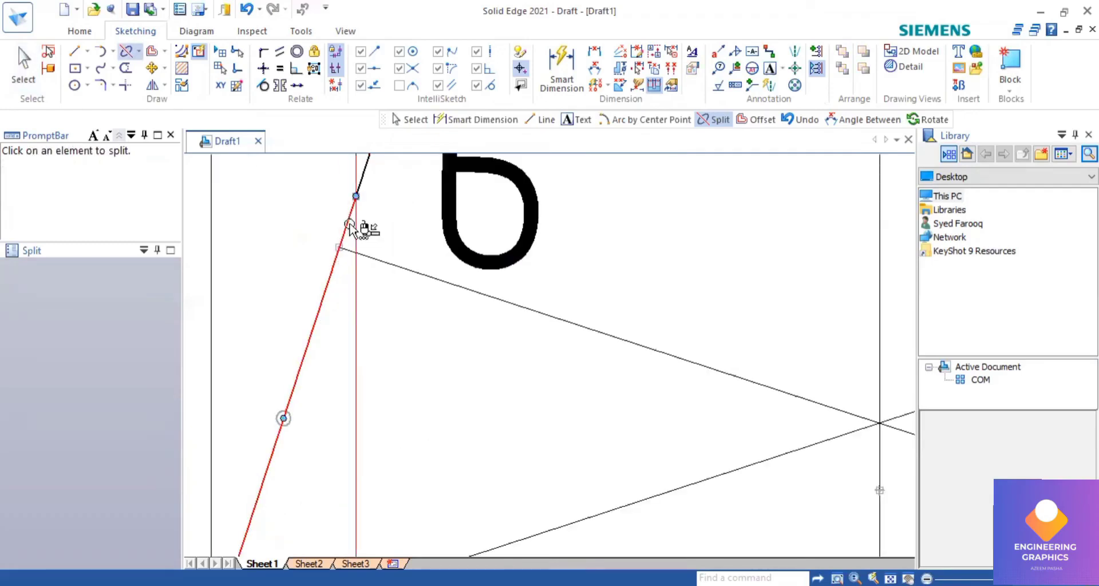
Dimension the segment of edge ae between corner a and point 6 in the top view, placing the dimension outside the pentagon.
click(559, 51)
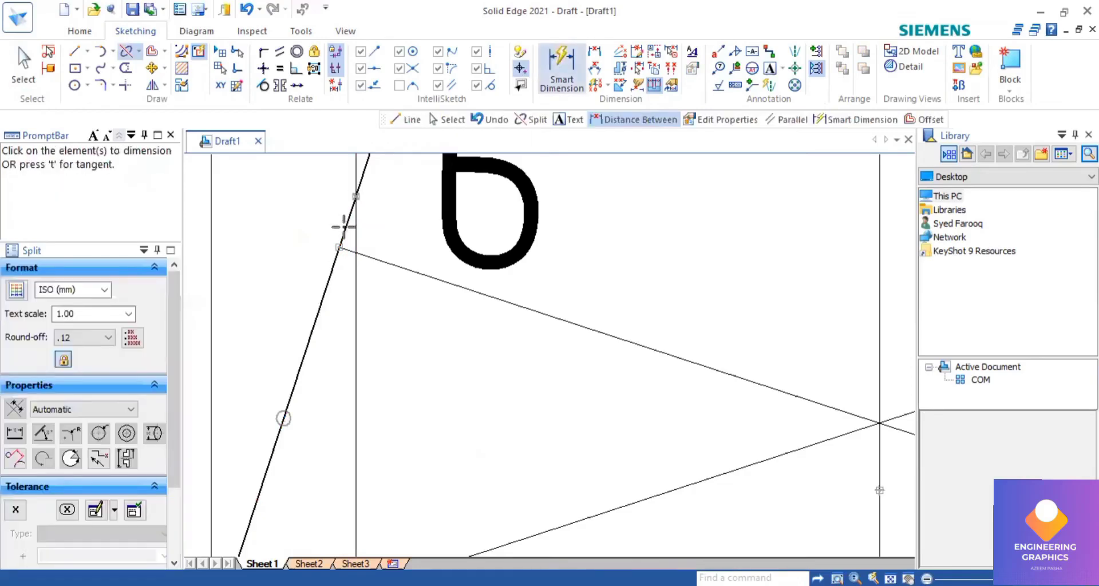
click(343, 227)
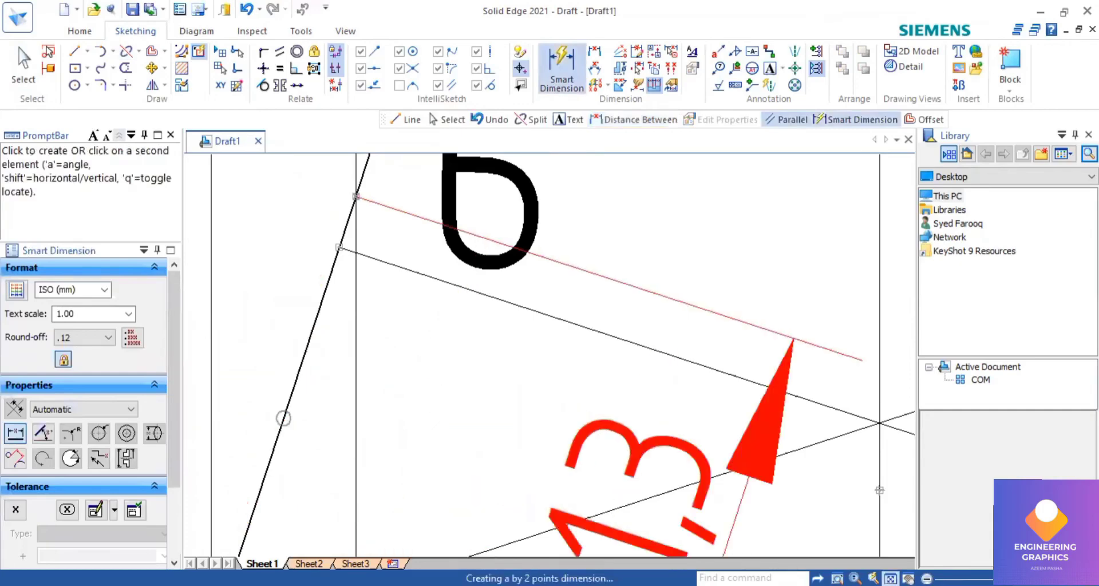
click(891, 579)
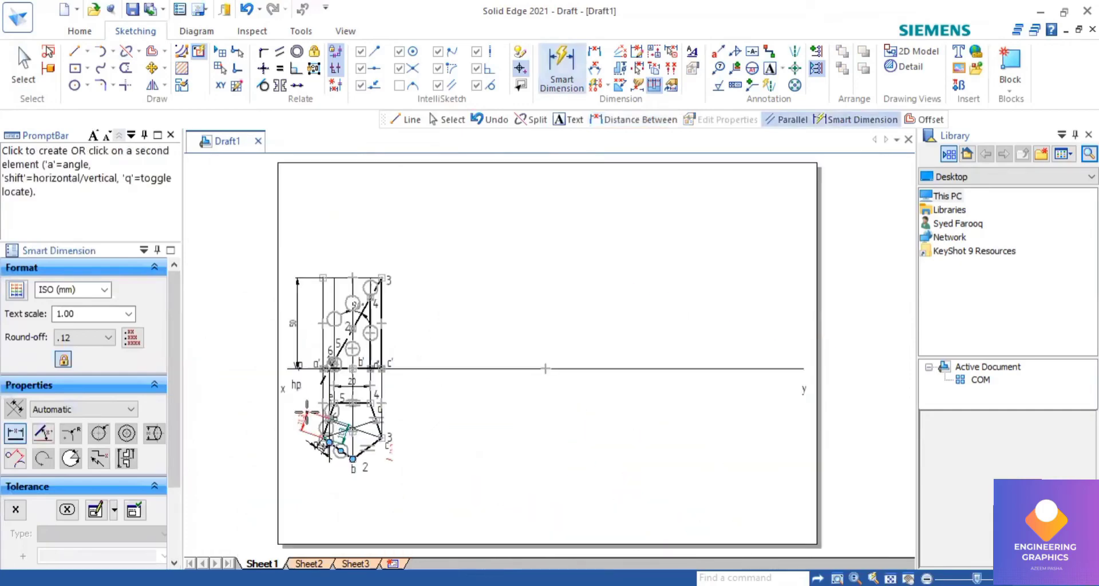
scroll(316, 423, up, 5)
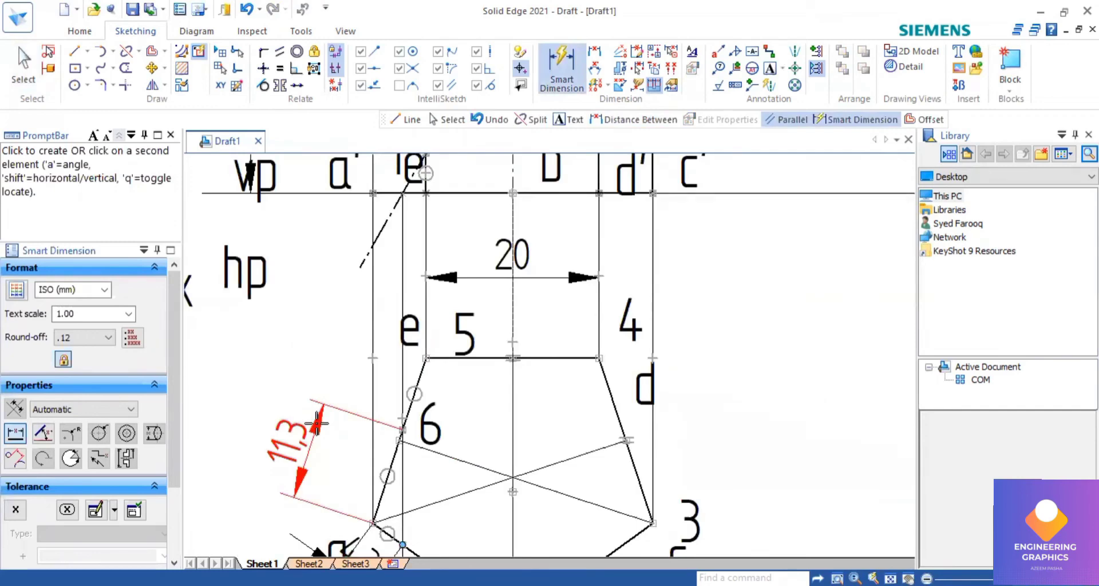
click(317, 423)
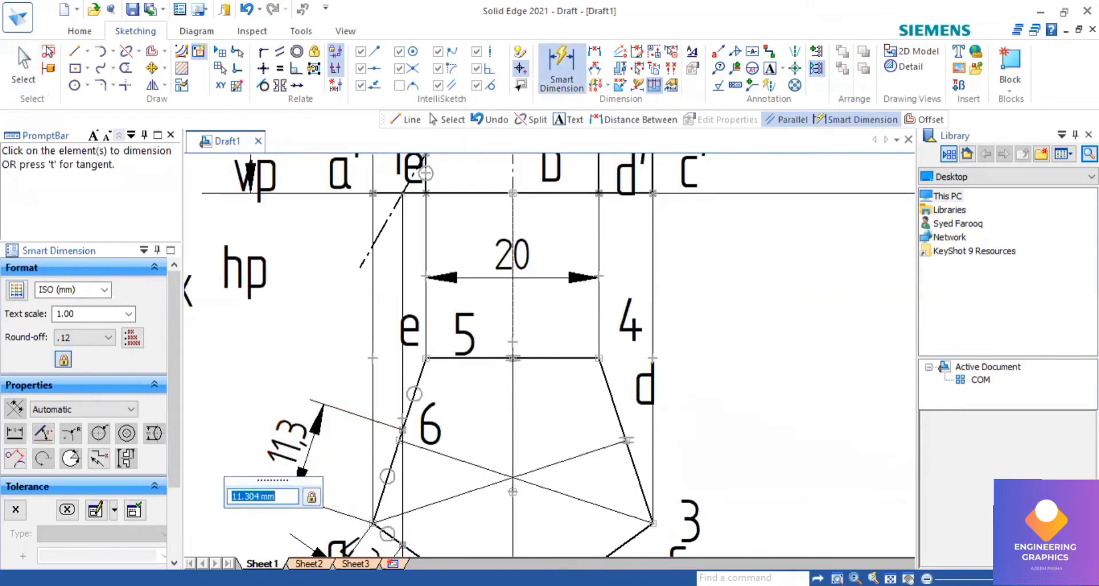
click(890, 578)
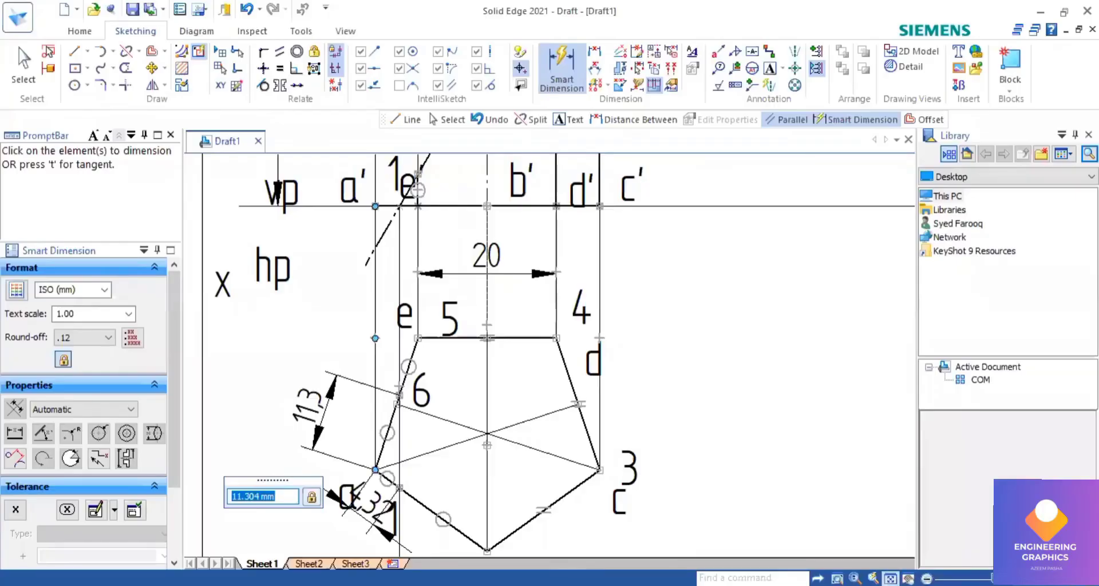
Draw a horizontal projection line from point 3 at the front view's upper corner, ending near the y end of the xy line.
click(75, 52)
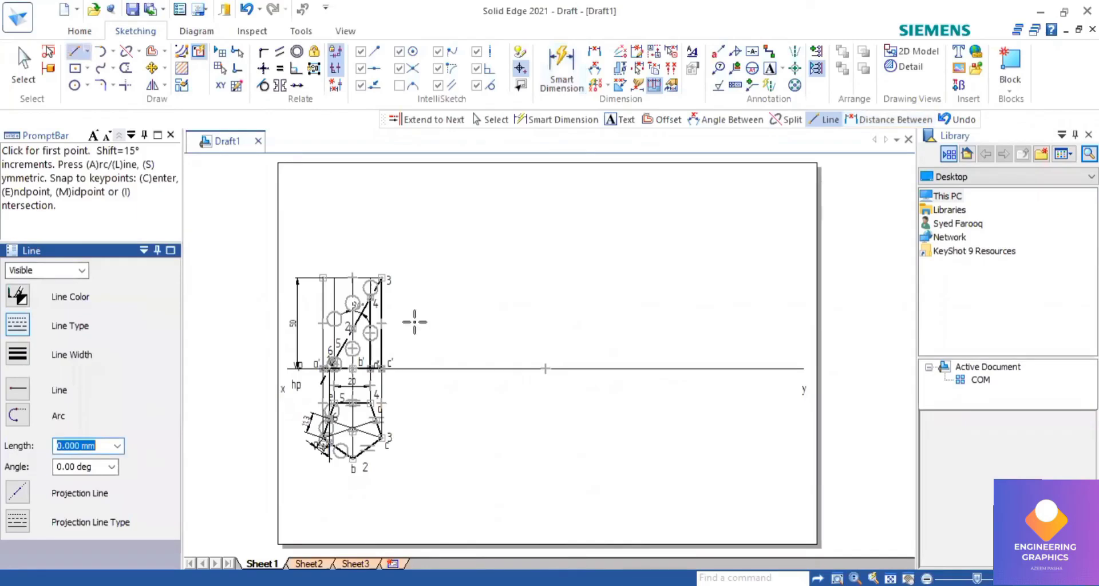
scroll(415, 322, up, 1)
click(374, 266)
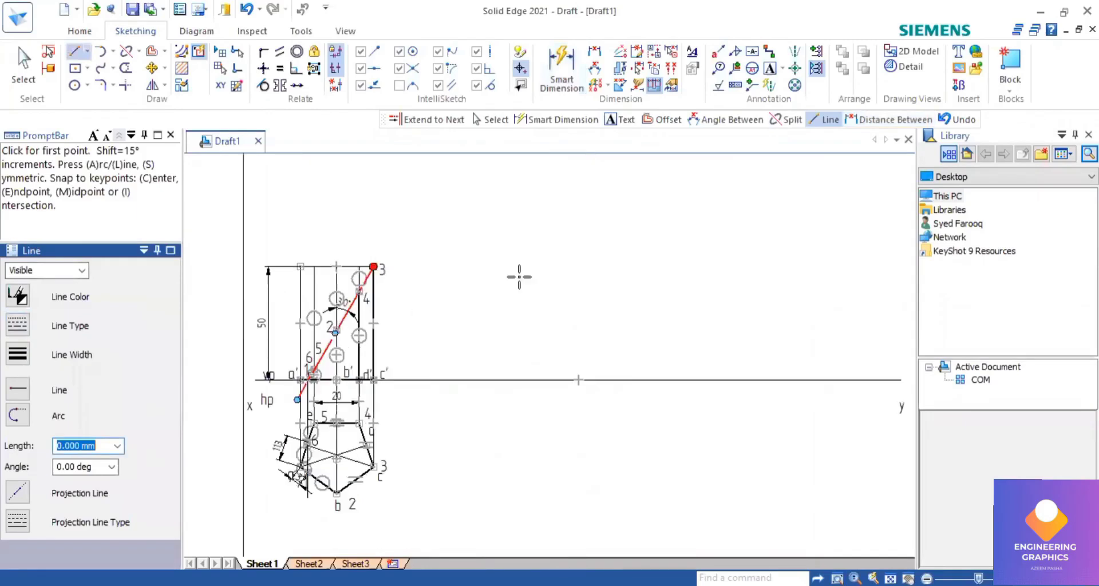
click(892, 267)
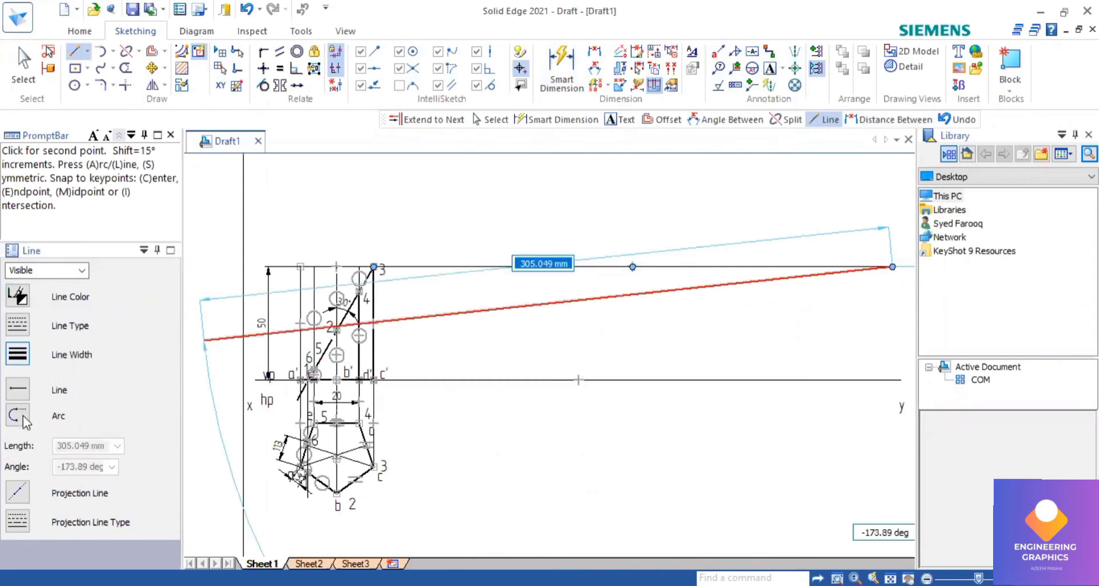
click(434, 272)
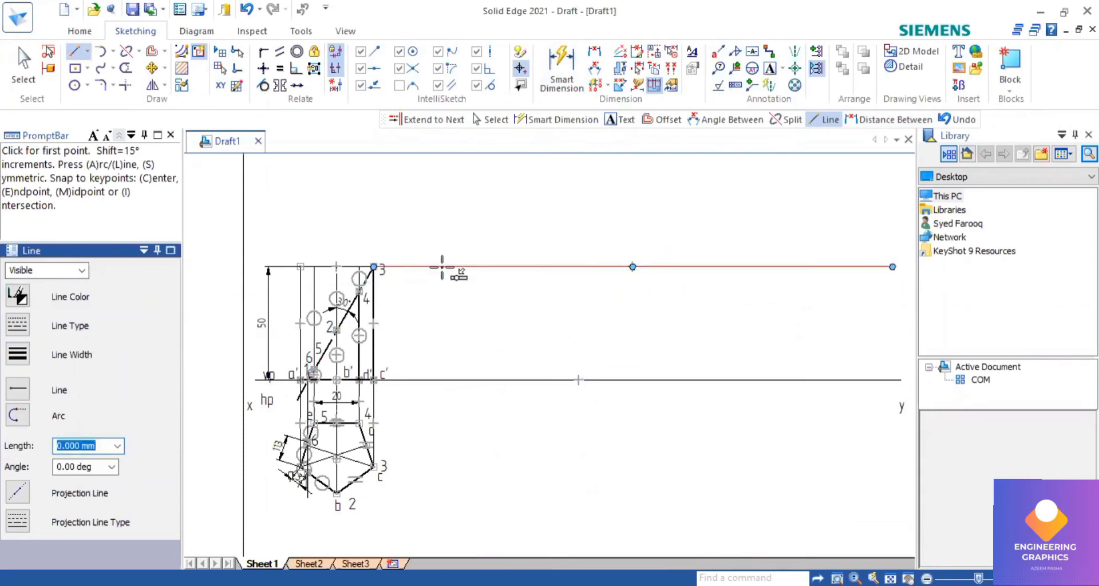
Draw a 50 mm vertical line from the upper projection line down to the xy line beyond the front view and label its foot A.
click(466, 267)
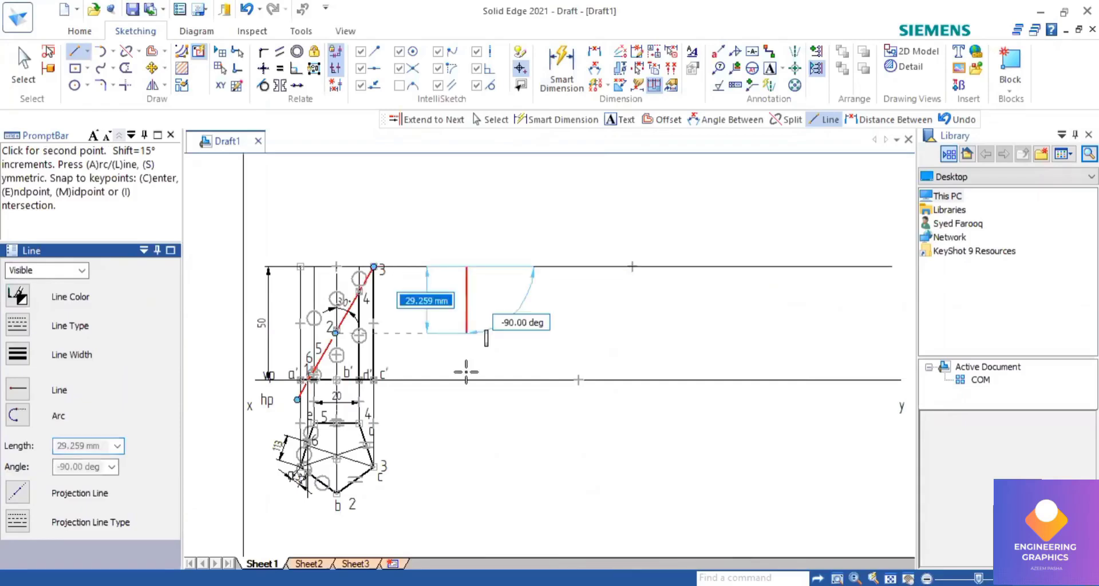
click(466, 380)
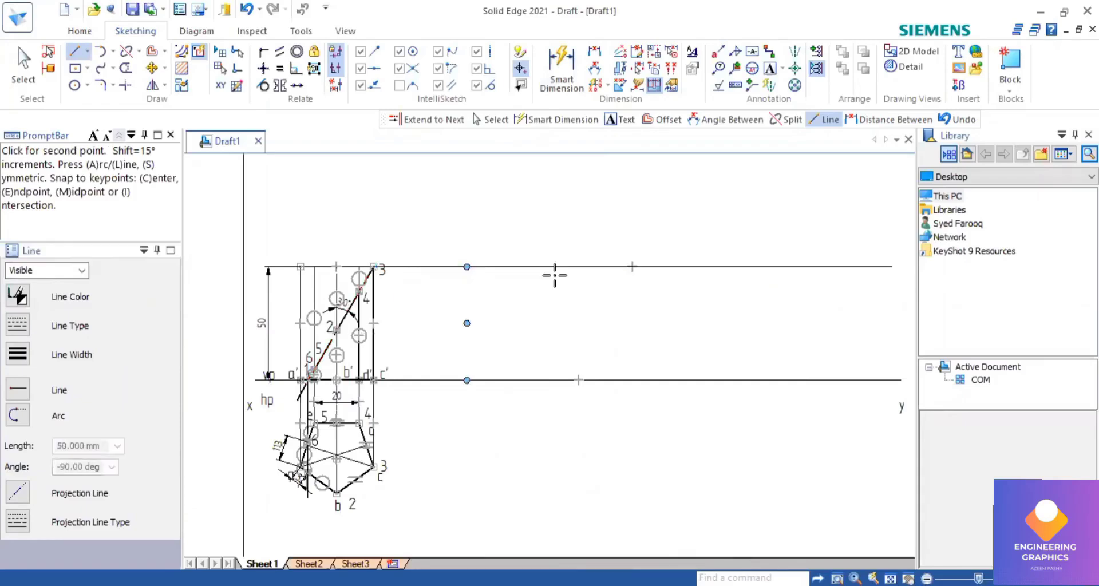
click(776, 68)
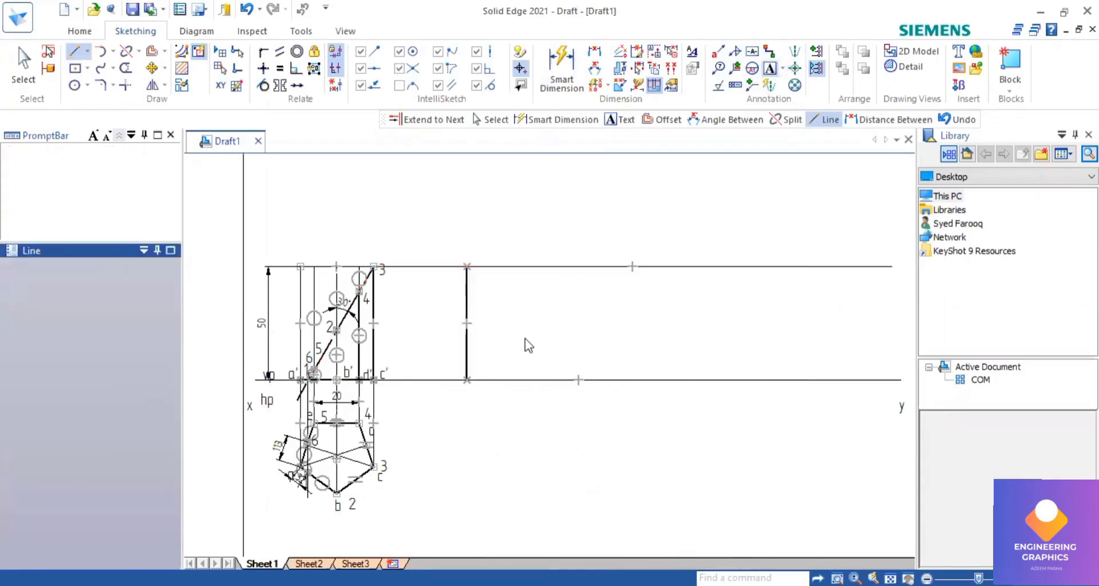
click(474, 391)
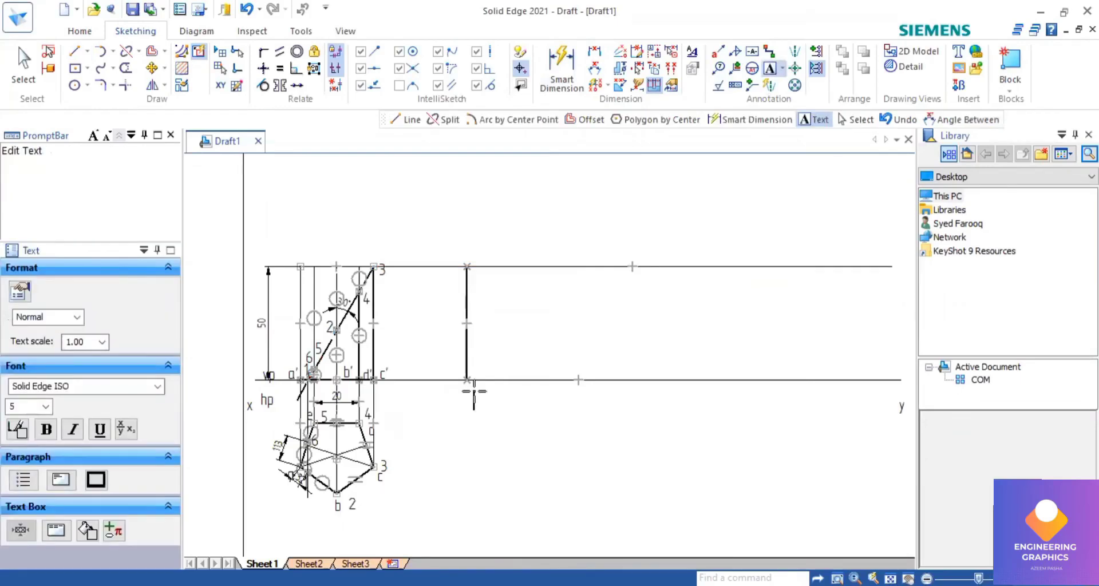
text(A)
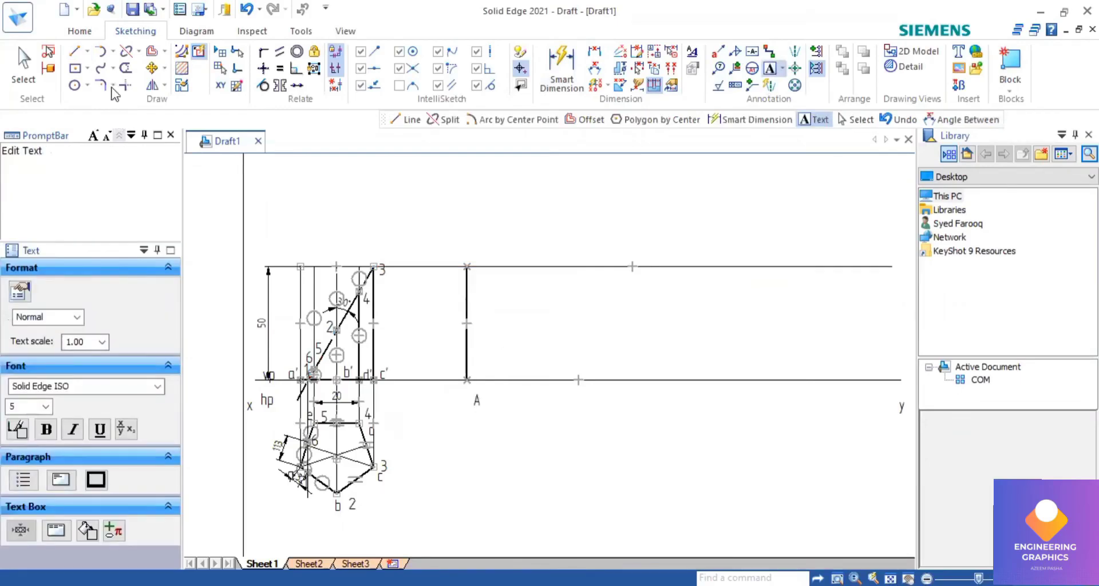
Offset the vertical line at A by 20 mm five times in succession away from the front view to form the development's panels.
click(153, 52)
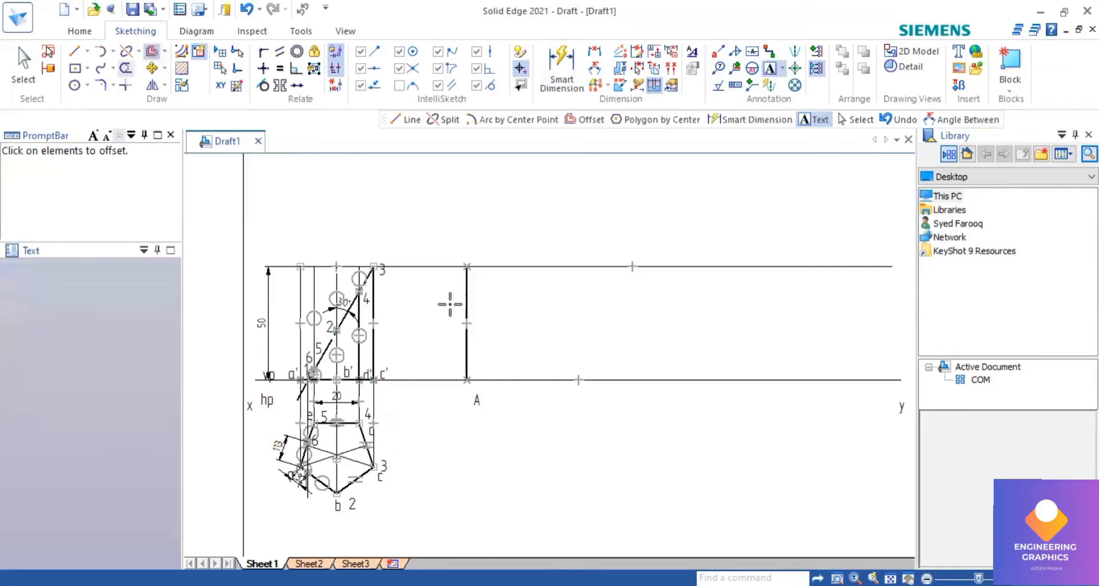
click(464, 306)
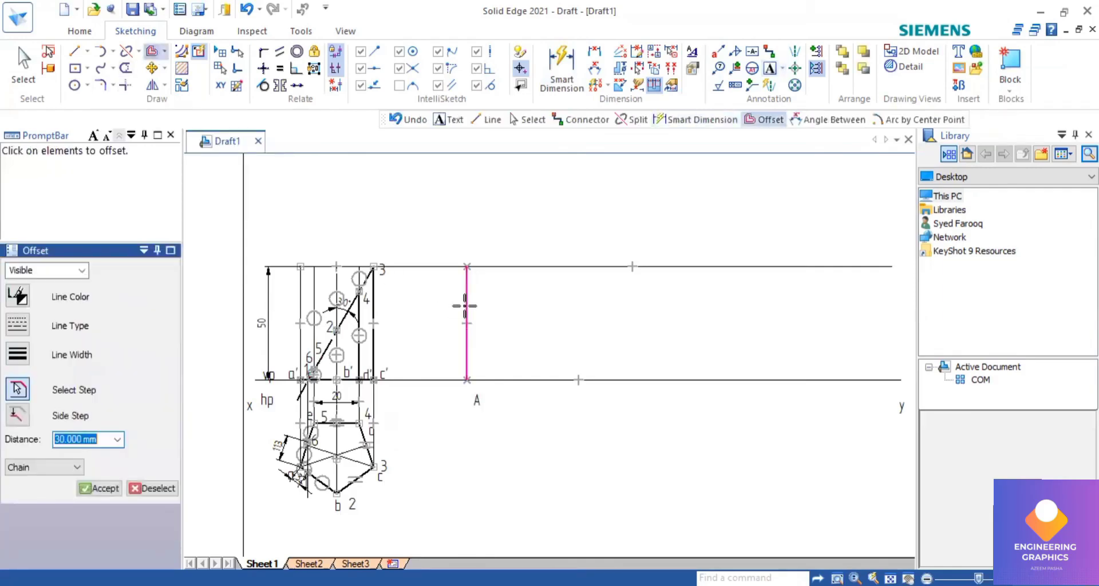
text(20)
key(Return)
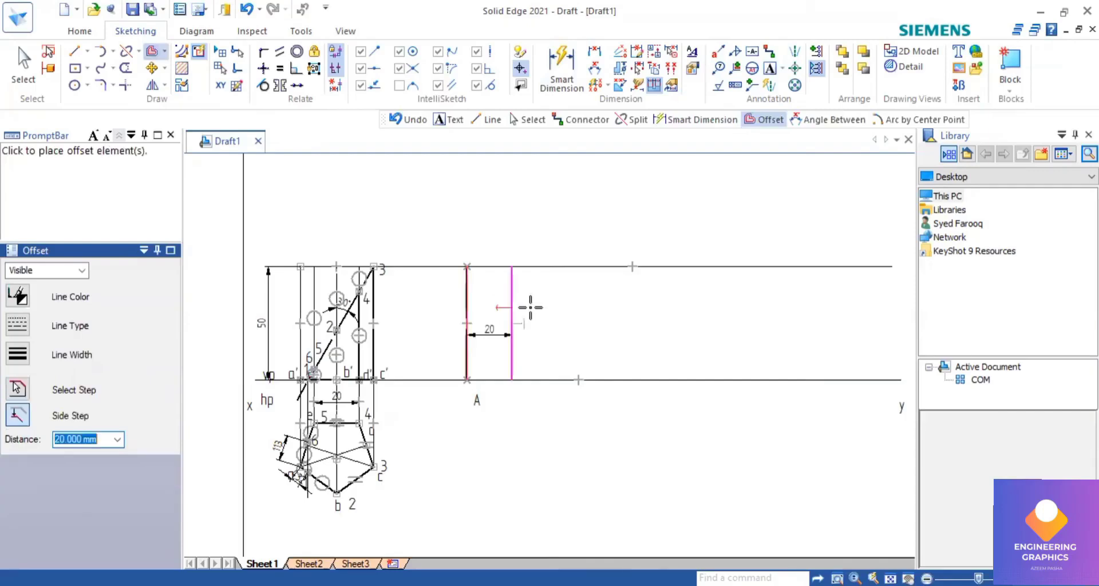
click(579, 305)
click(622, 310)
click(667, 309)
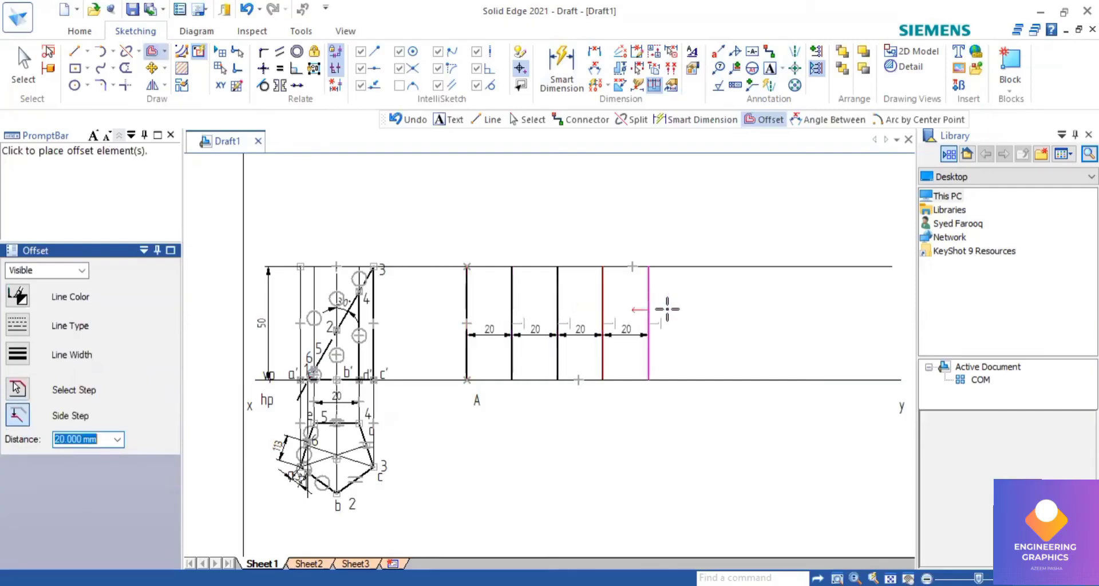
click(669, 309)
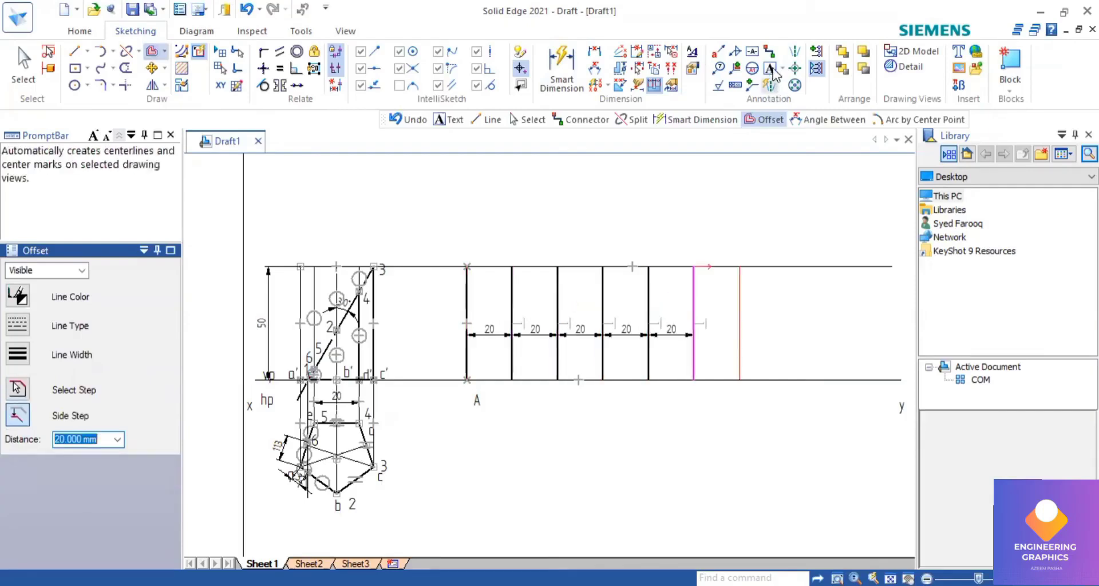
Label the feet of the five offset vertical lines B, C, D, E and A in order below the xy line.
click(511, 389)
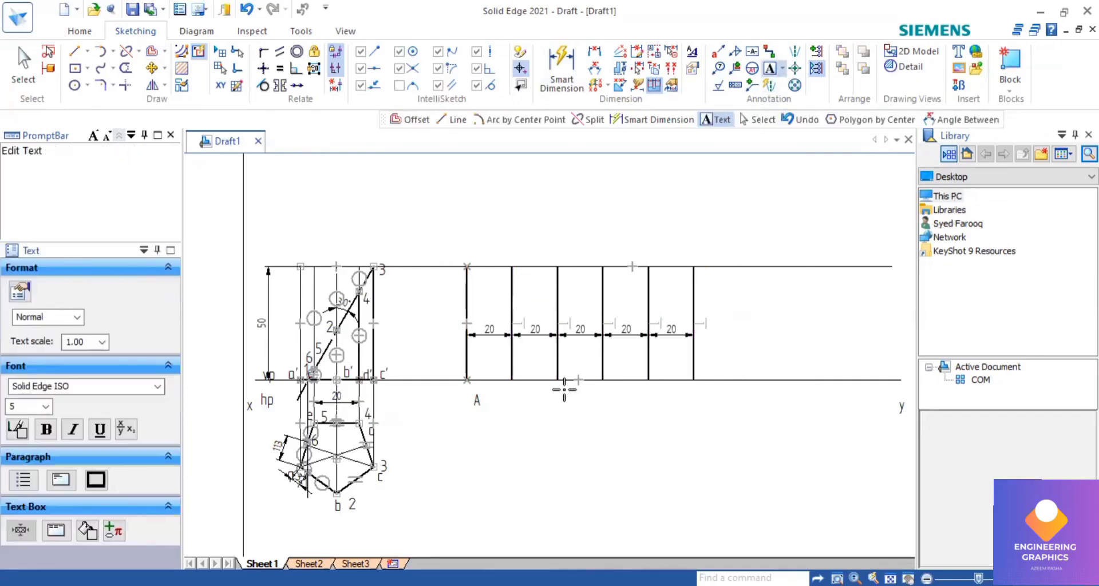
text(B)
click(557, 389)
text(C)
click(603, 390)
text(D)
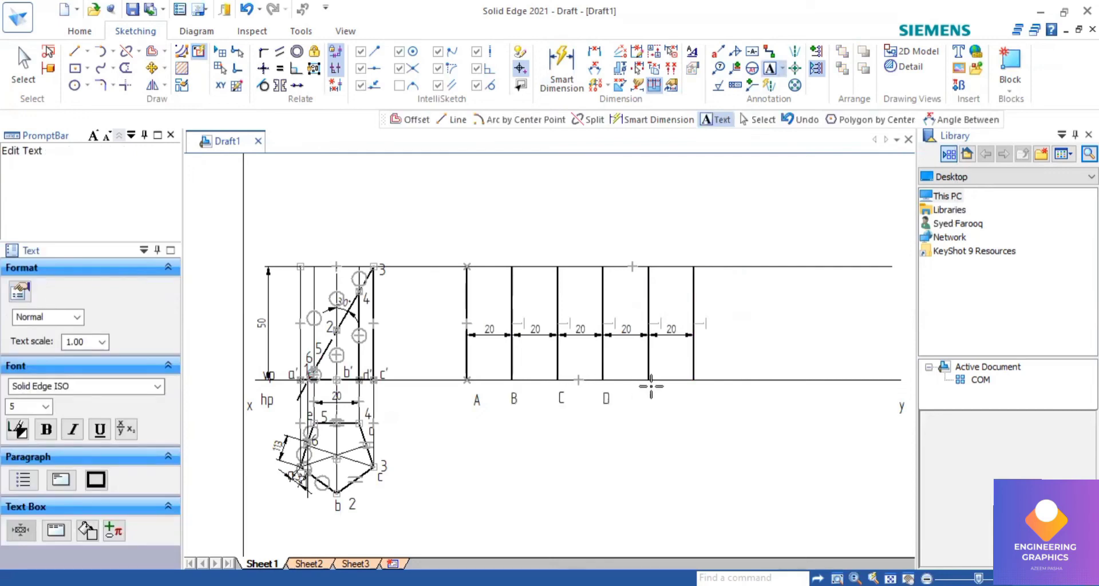
click(651, 387)
text(E)
click(698, 386)
text(A)
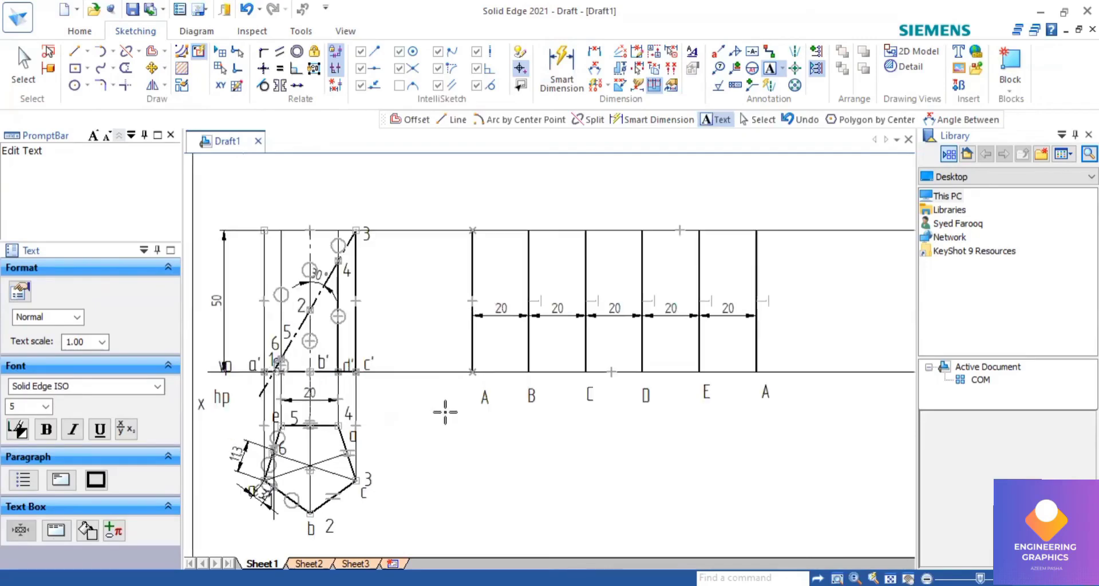
Draw a short arc of radius 4.32 mm centred on the first base corner A, cutting the base line between A and B.
scroll(448, 411, up, 1)
scroll(421, 399, up, 1)
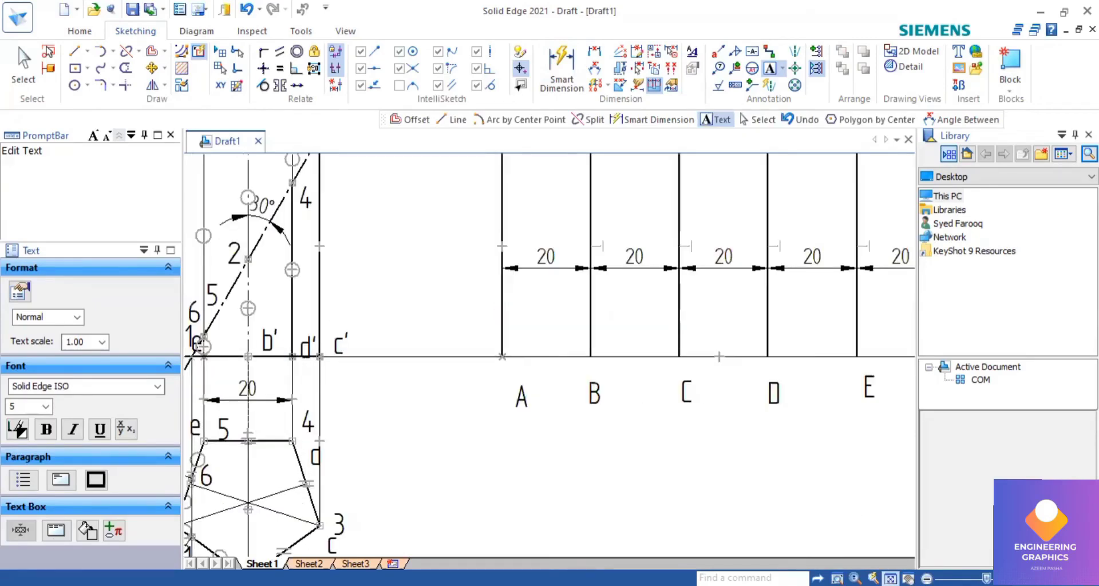
click(891, 578)
scroll(330, 469, up, 2)
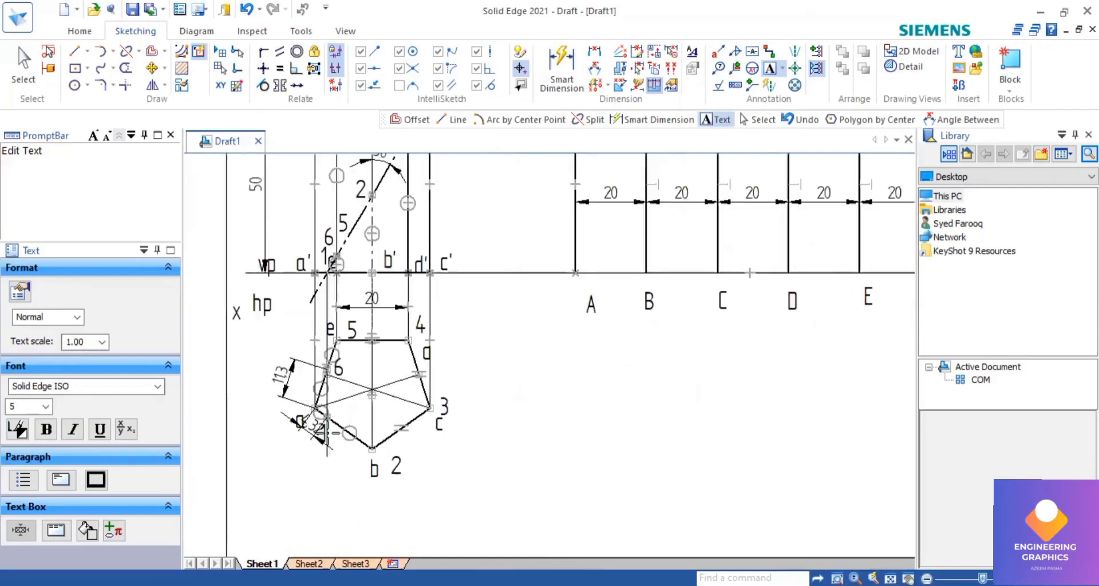
scroll(327, 433, up, 1)
scroll(330, 432, down, 2)
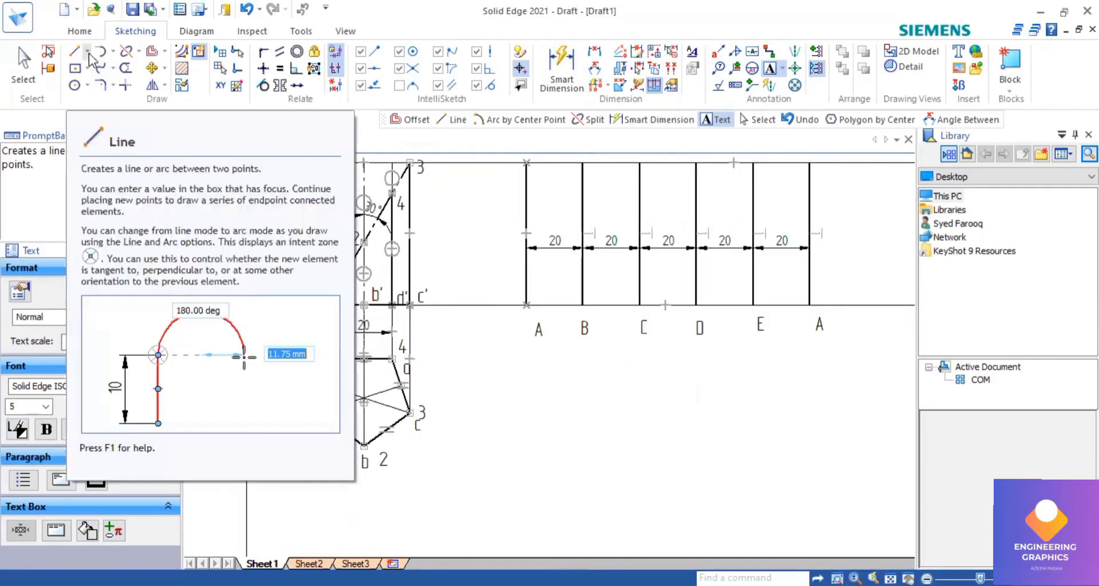
click(125, 109)
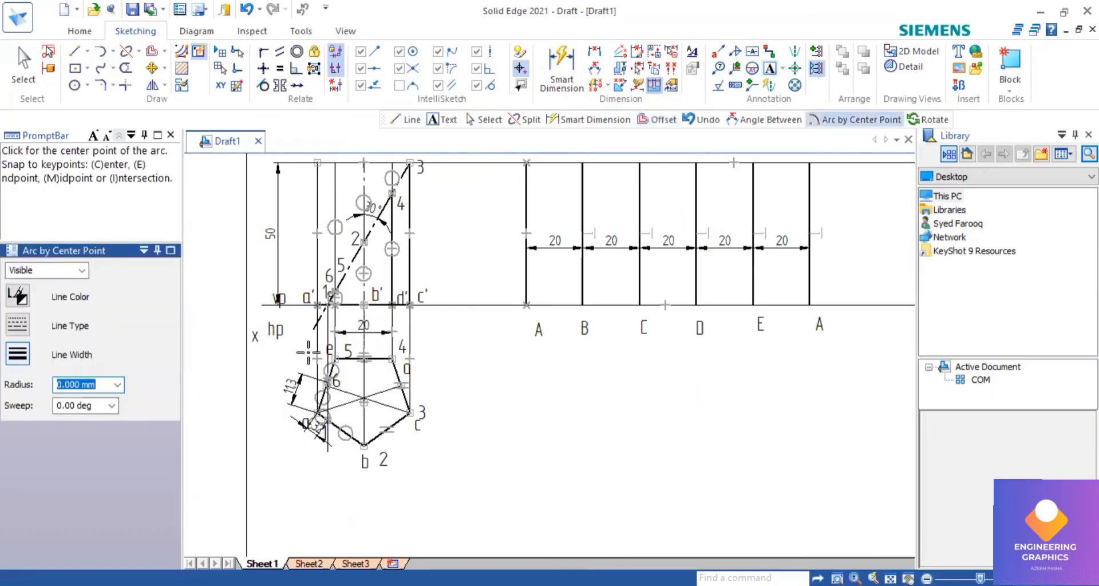
click(527, 305)
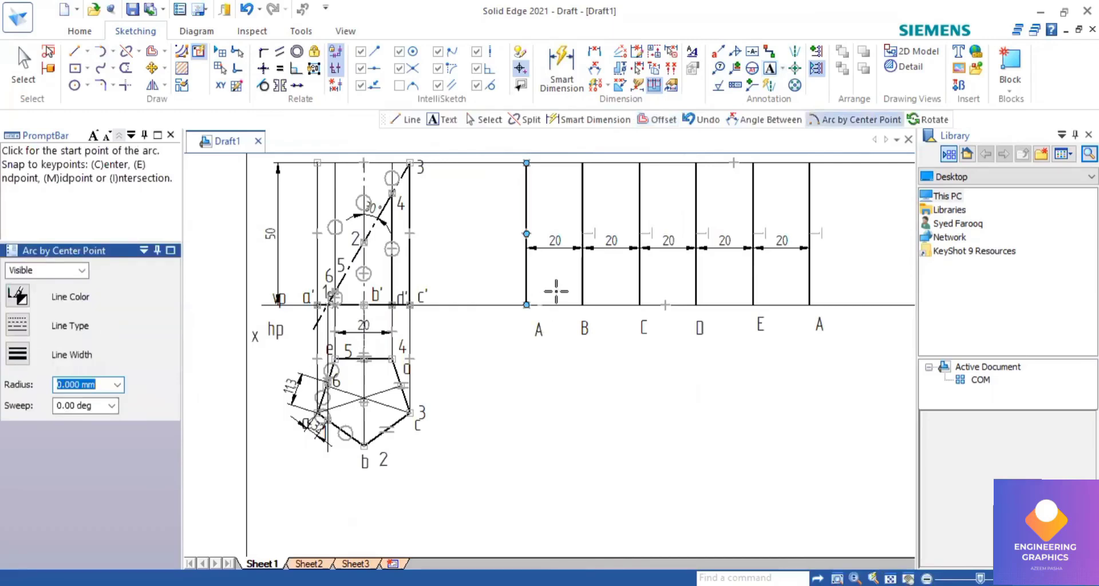
text(4.)
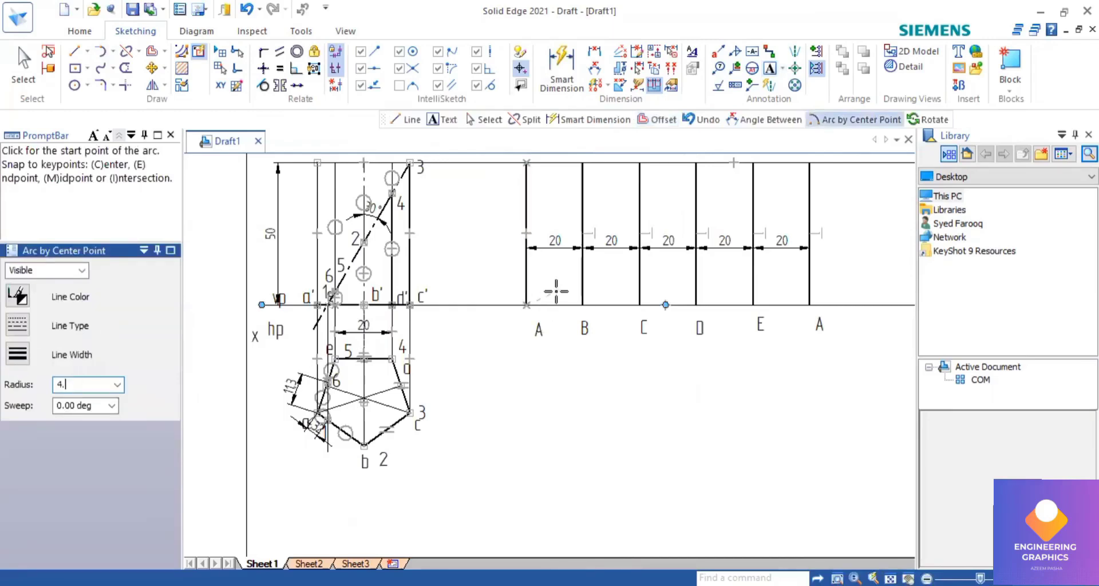
text(32)
key(Tab)
click(559, 294)
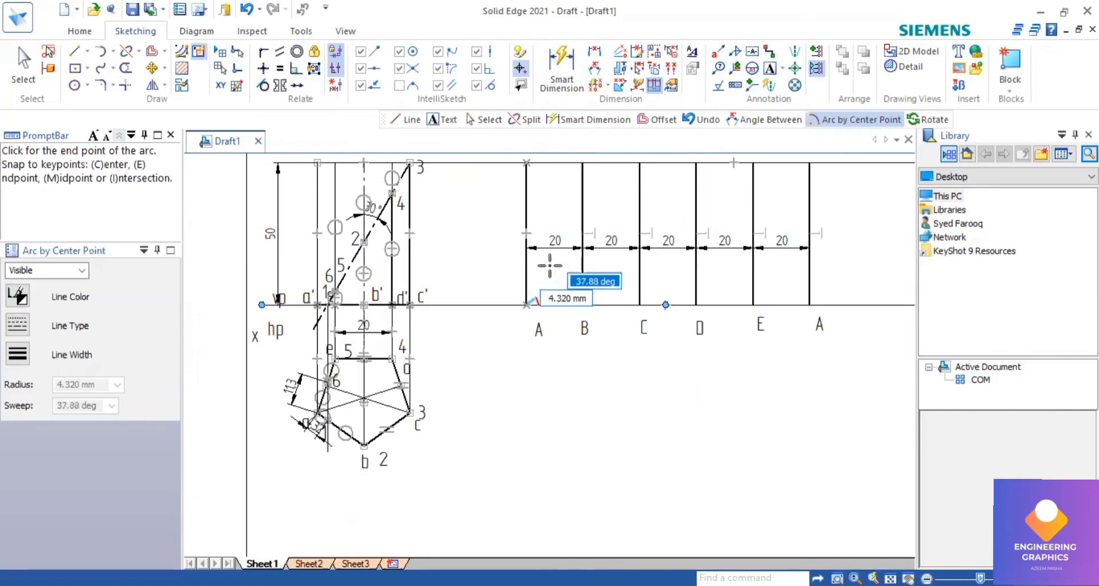
click(546, 289)
Label the arc's intersection with the development's base line as 1, beside the first A.
scroll(547, 291, up, 2)
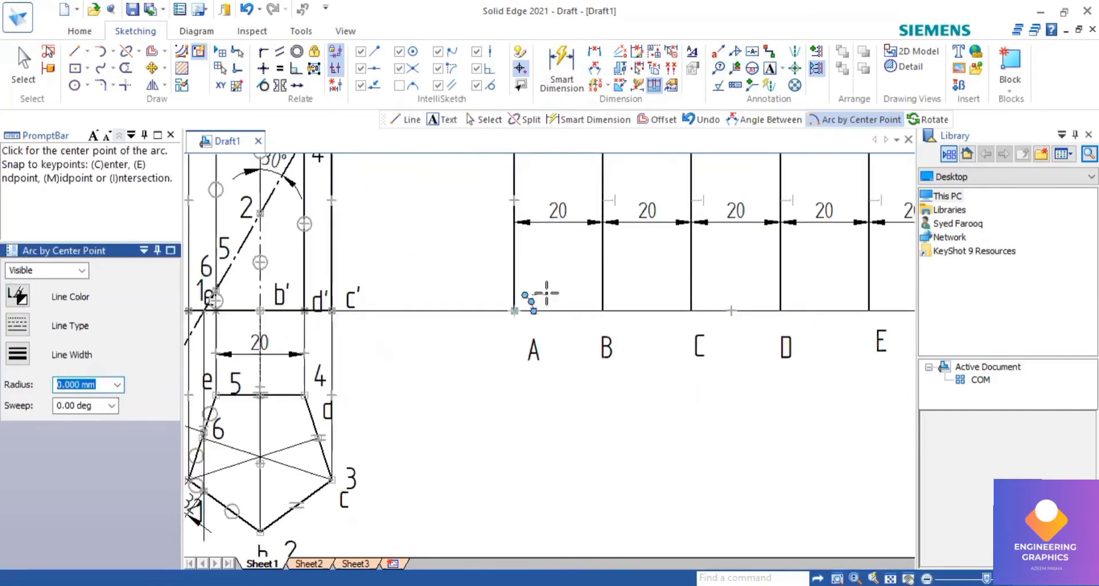
scroll(530, 326, up, 1)
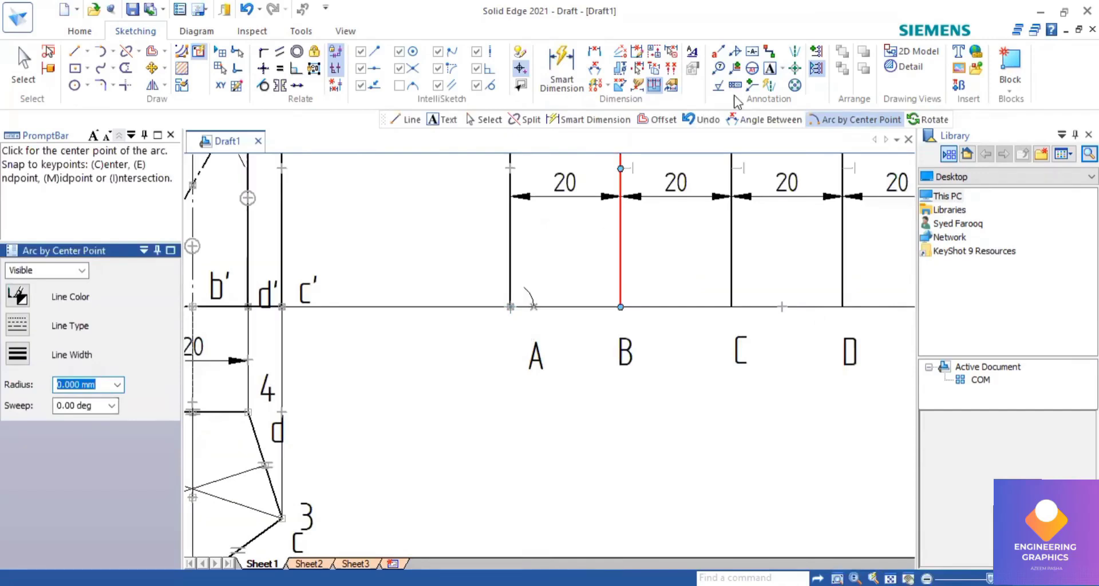
click(769, 79)
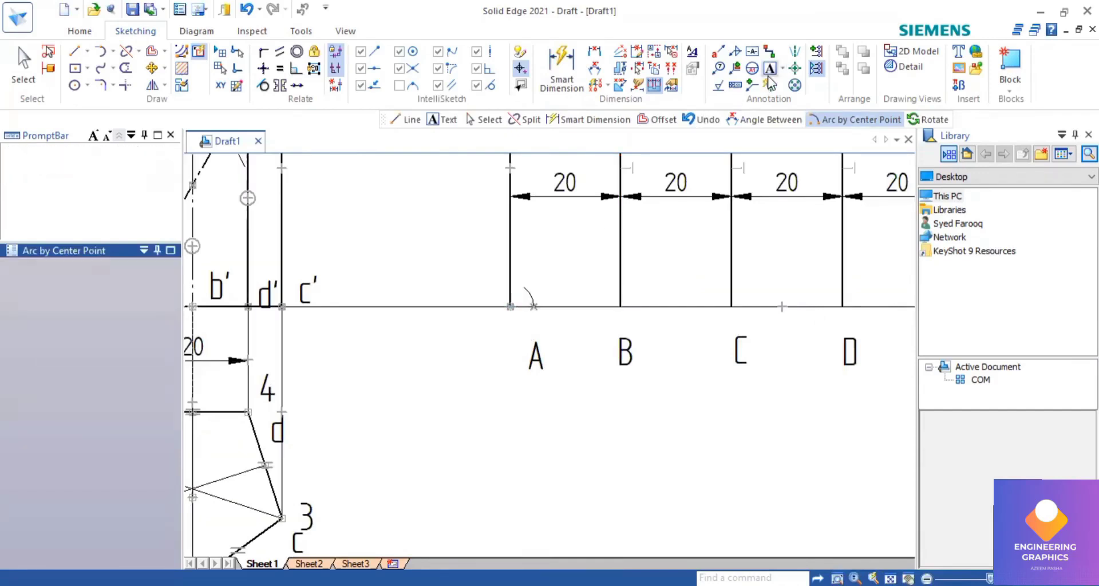
click(545, 315)
text(1)
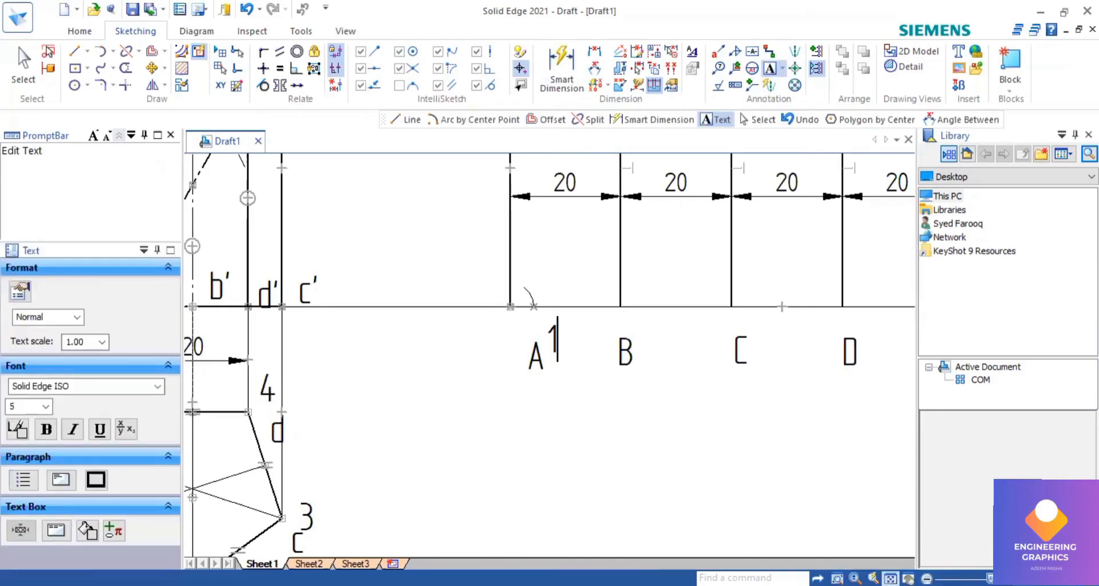
scroll(332, 362, down, 2)
scroll(331, 362, up, 2)
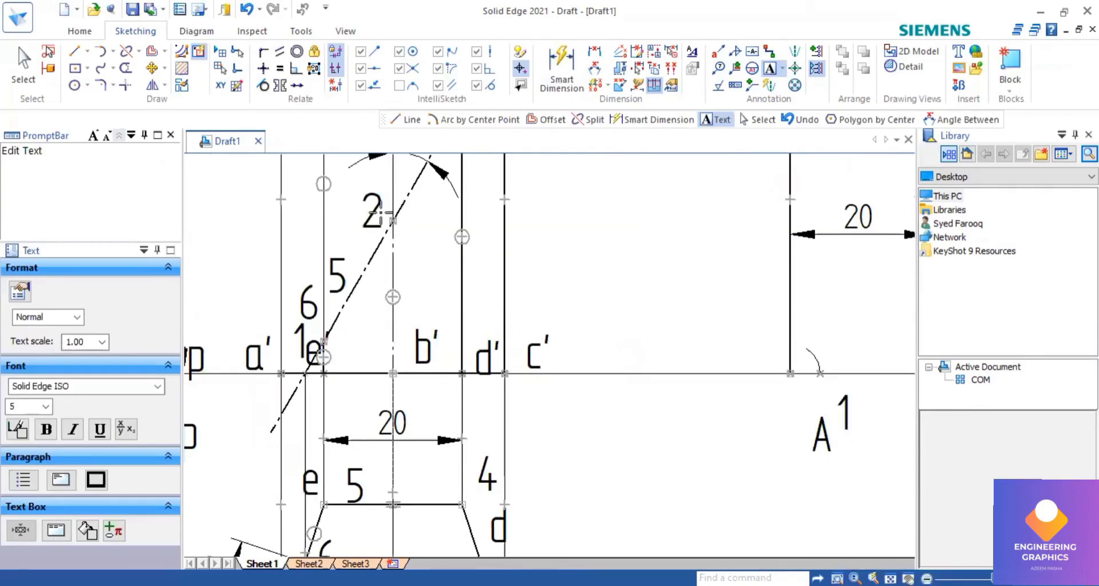
Draw a horizontal projection line from point 2 on the front view's cutting line to the development's vertical line at B.
click(74, 51)
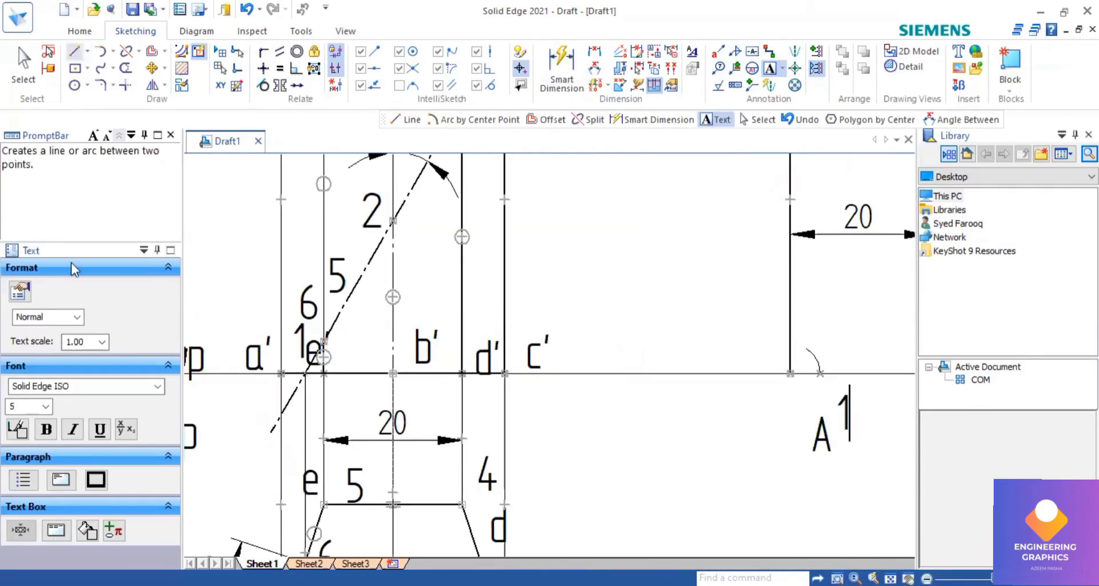
click(392, 220)
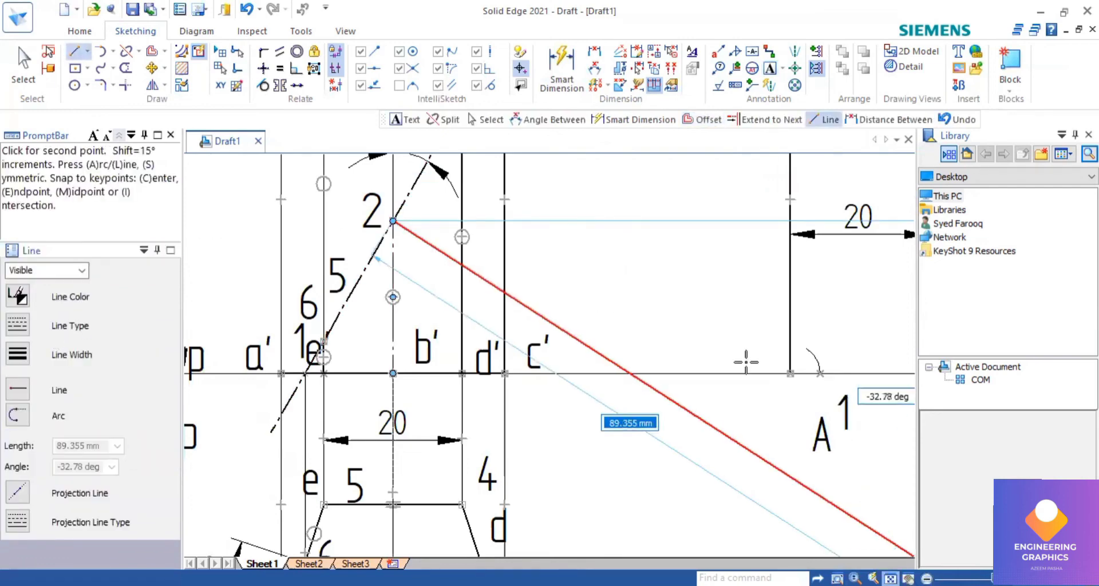
middle_click(506, 347)
middle_click(506, 347)
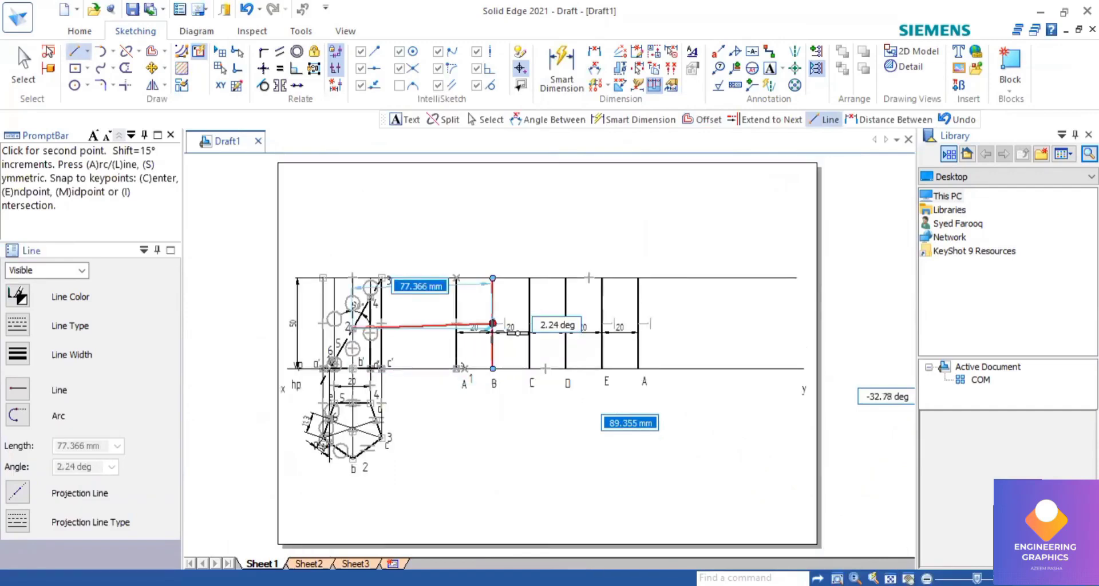
scroll(492, 323, up, 3)
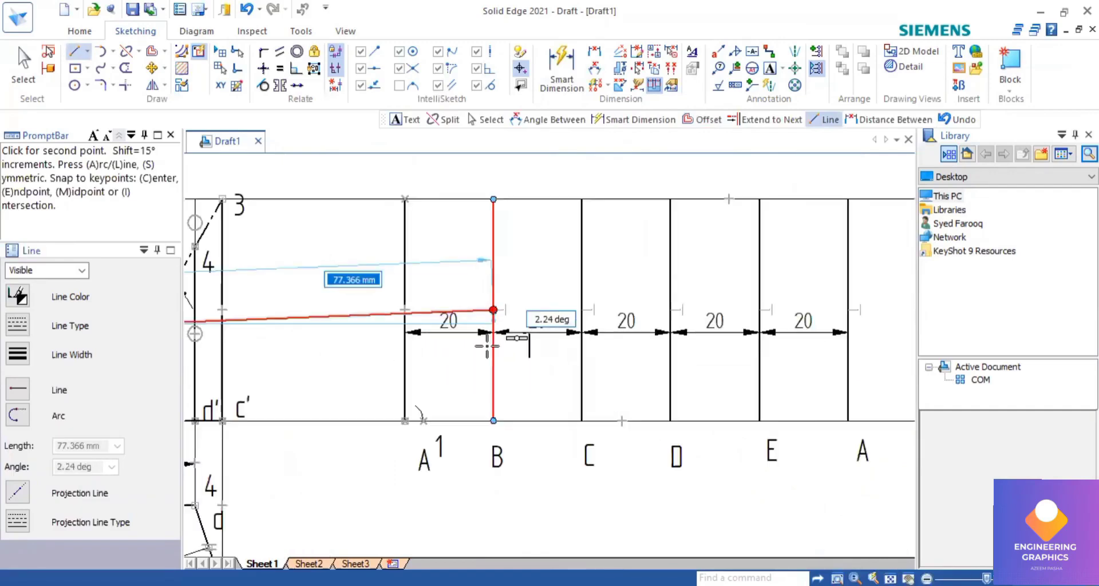
click(494, 319)
right_click(430, 285)
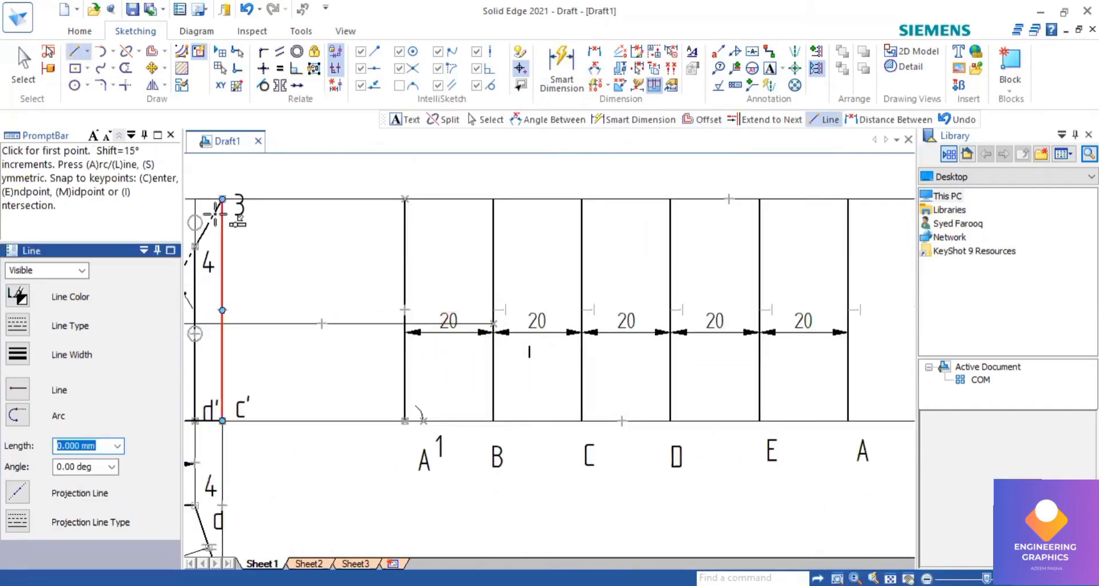
Label the projected point on the development's line B as 2 and the upper end of line C as 3.
click(770, 69)
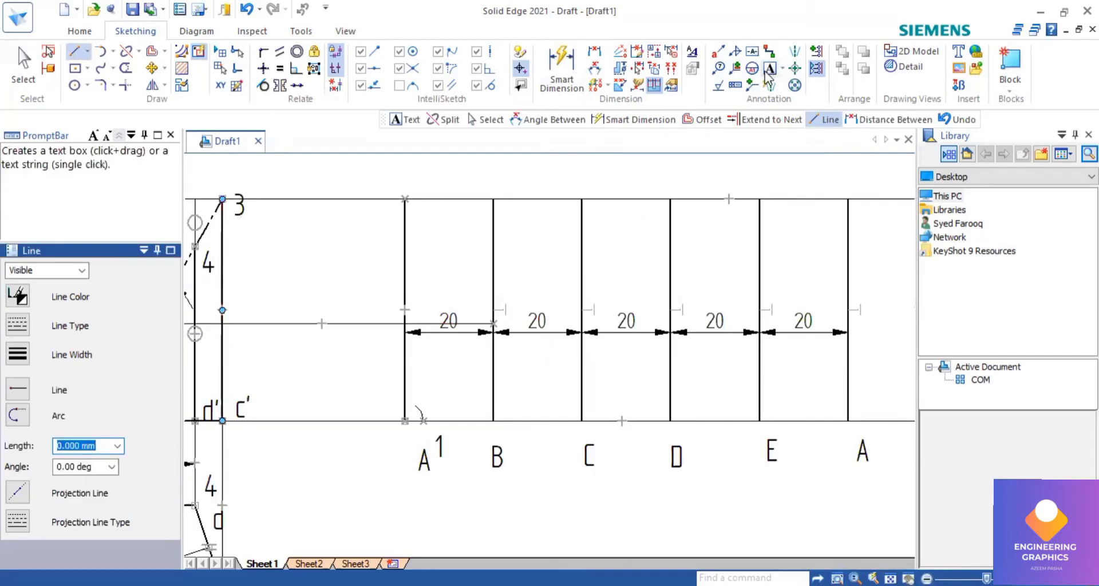
click(504, 304)
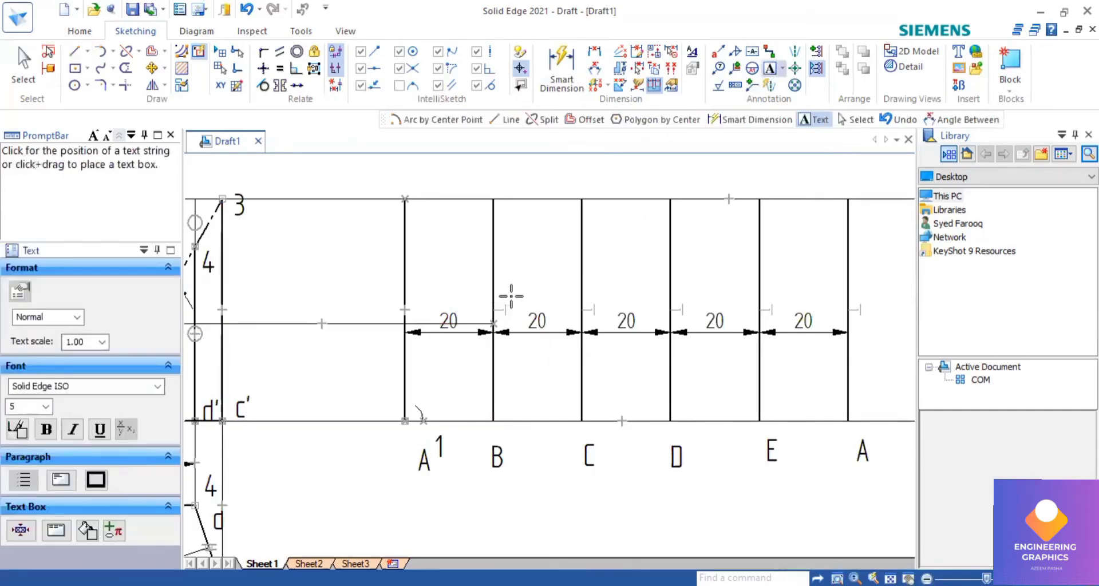
text(2)
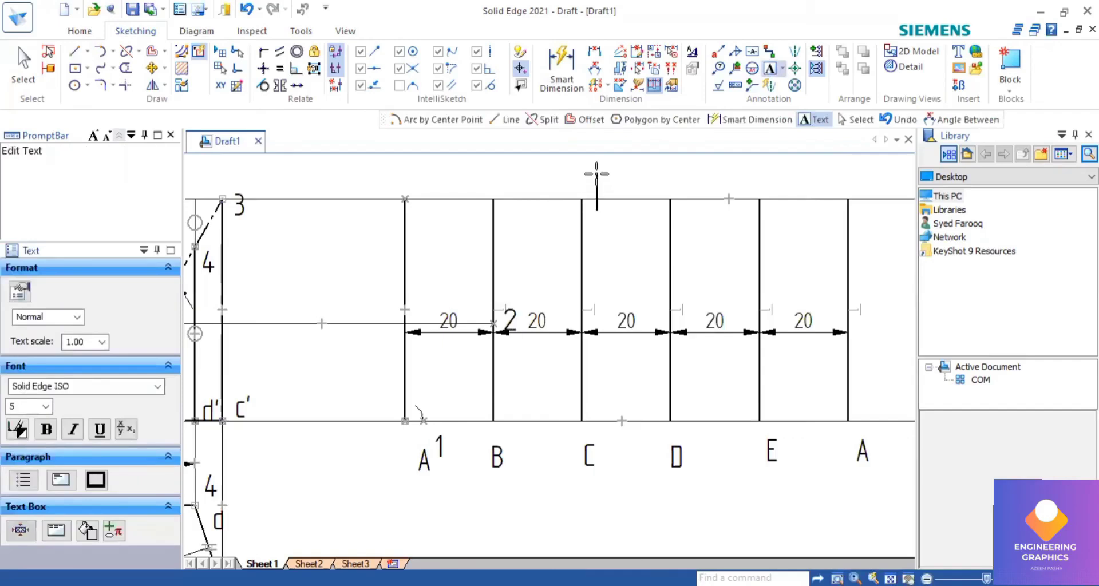
click(597, 173)
text(3)
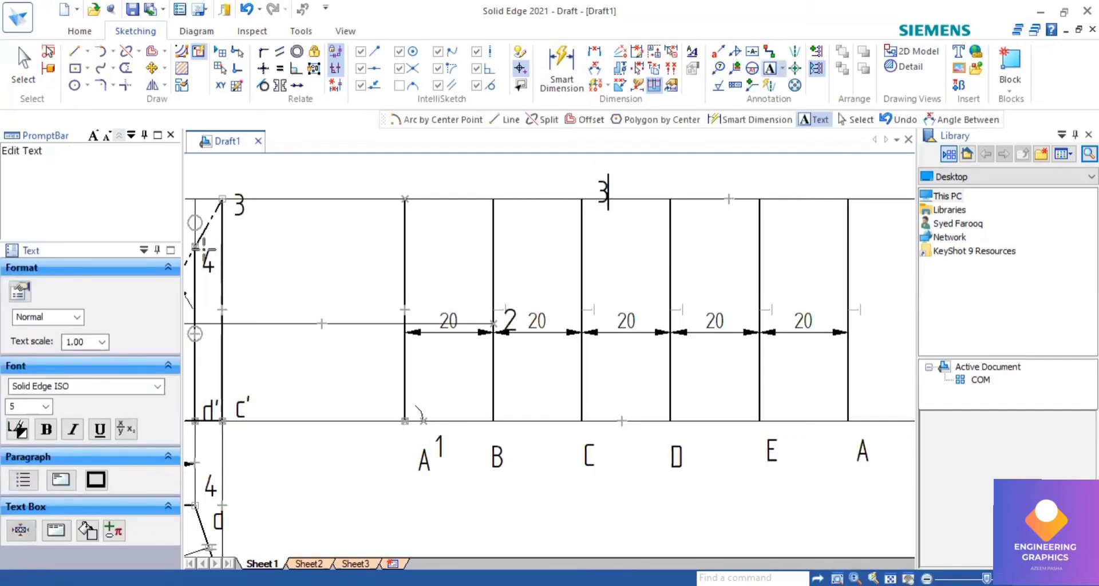
Project point 4 of the front view horizontally to the development's line at D and label the intersection 4.
click(75, 51)
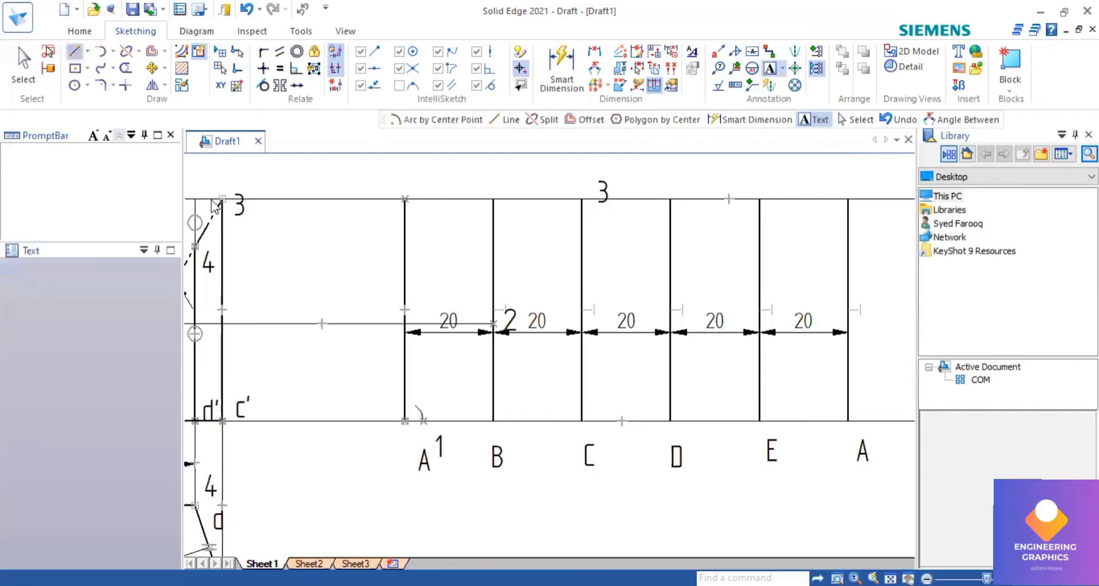
click(195, 246)
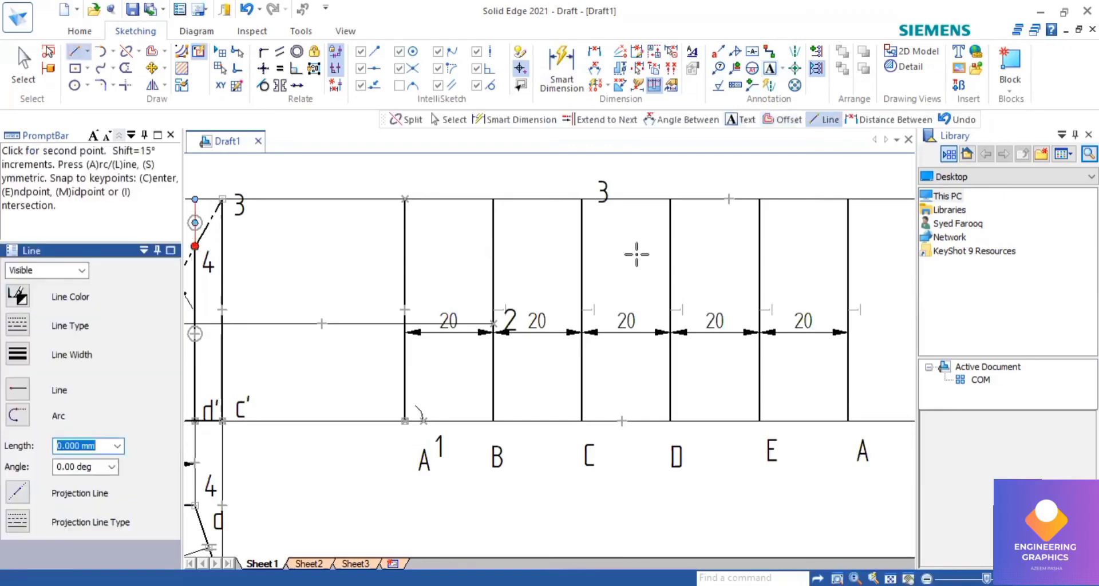
click(667, 246)
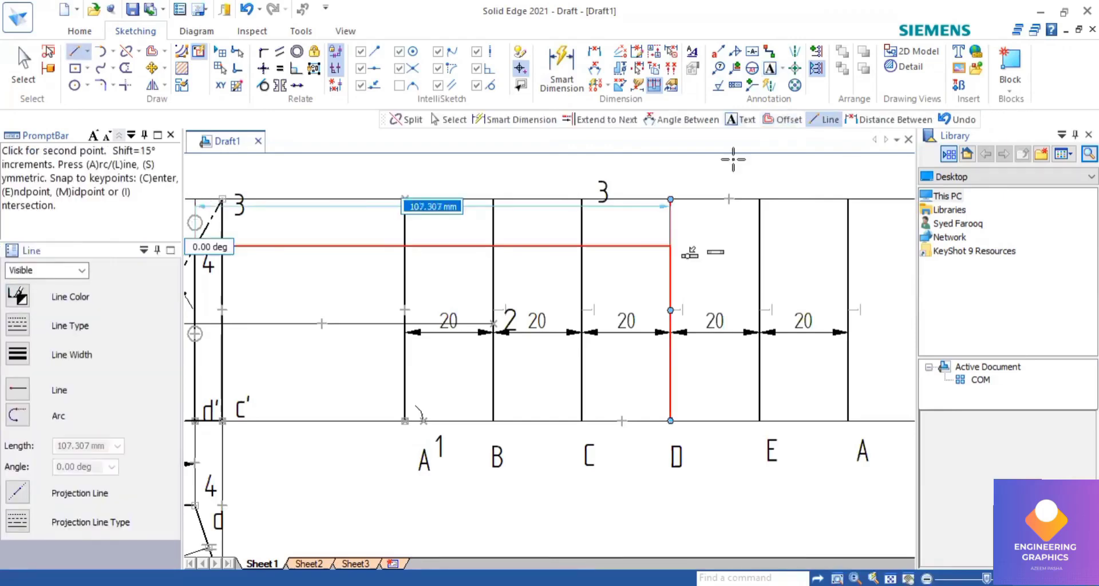
key(Escape)
click(769, 69)
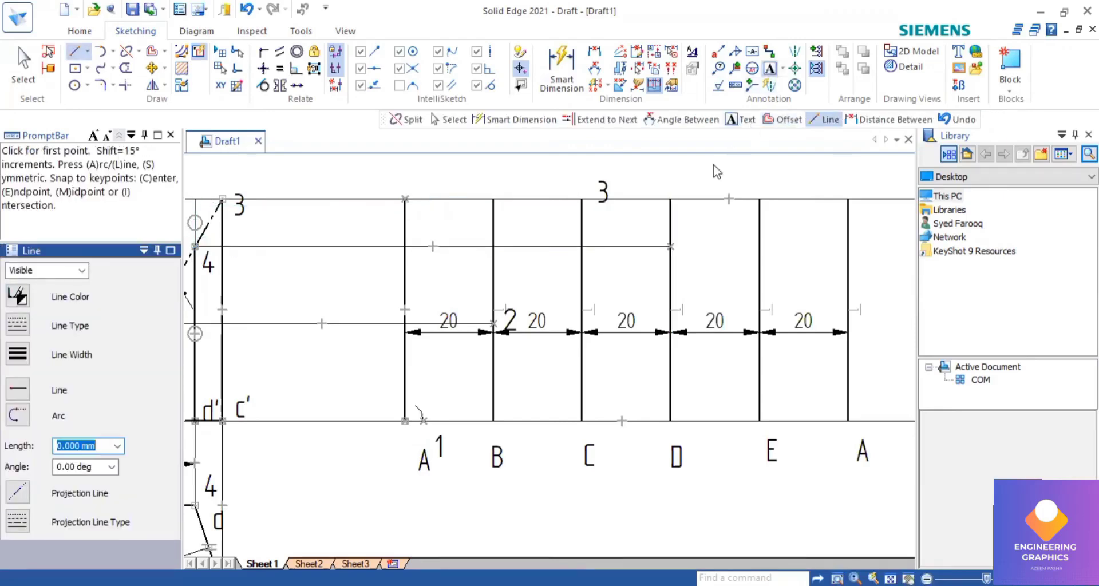
click(682, 250)
text(4)
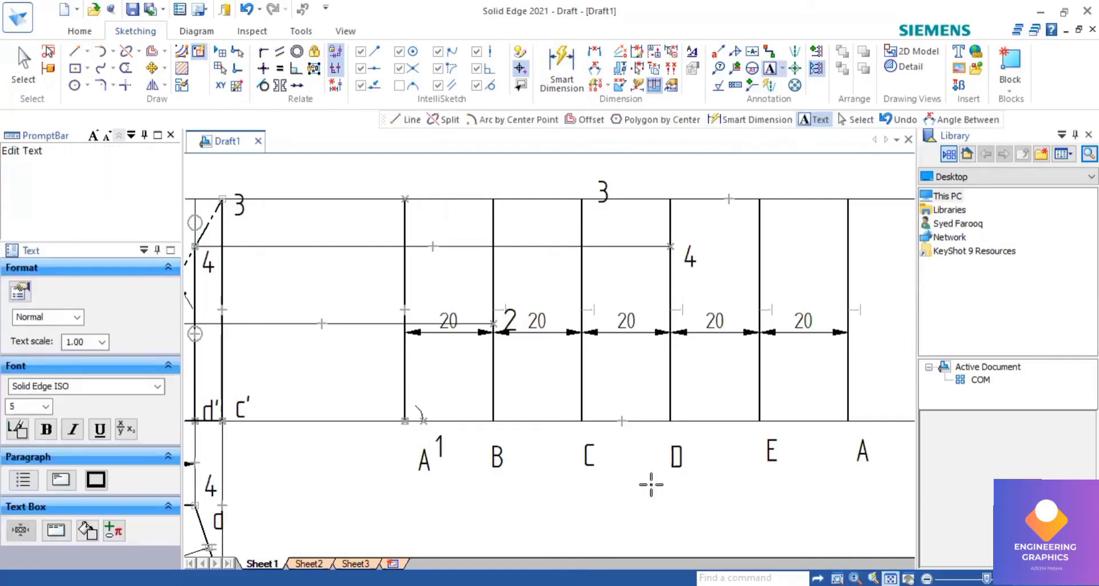
Project point 5 on the front view's e' edge horizontally to the development's line at E and label the intersection 5.
middle_click(368, 370)
middle_click(368, 371)
scroll(367, 369, up, 3)
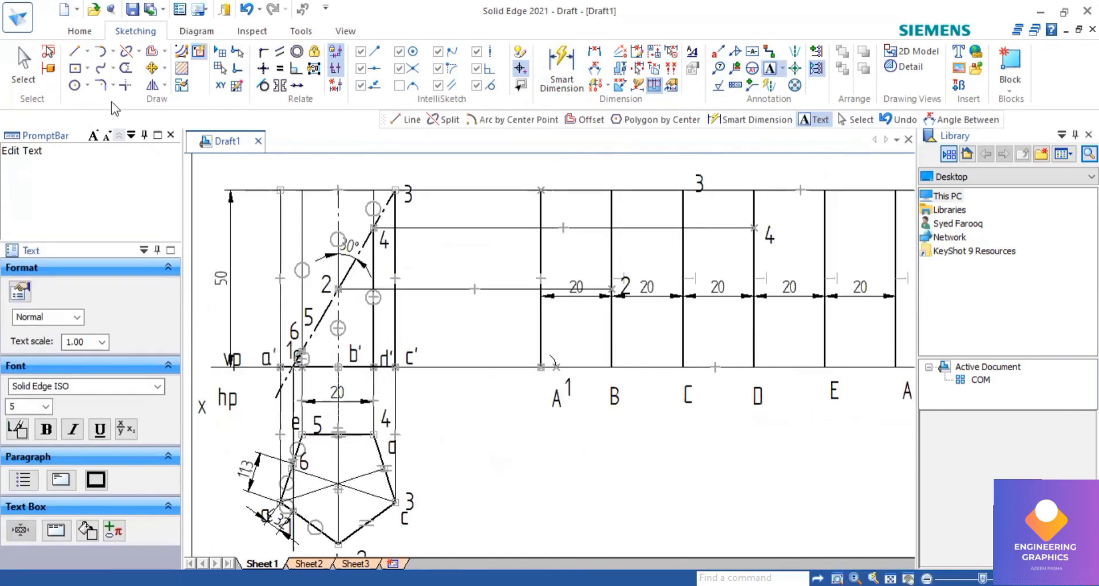
click(75, 51)
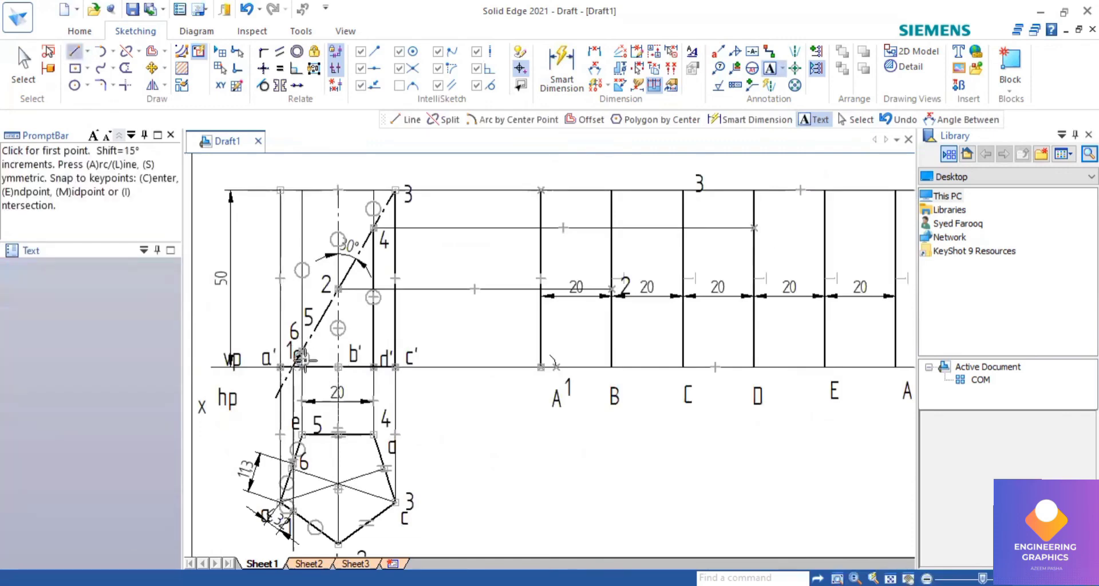
scroll(305, 361, up, 6)
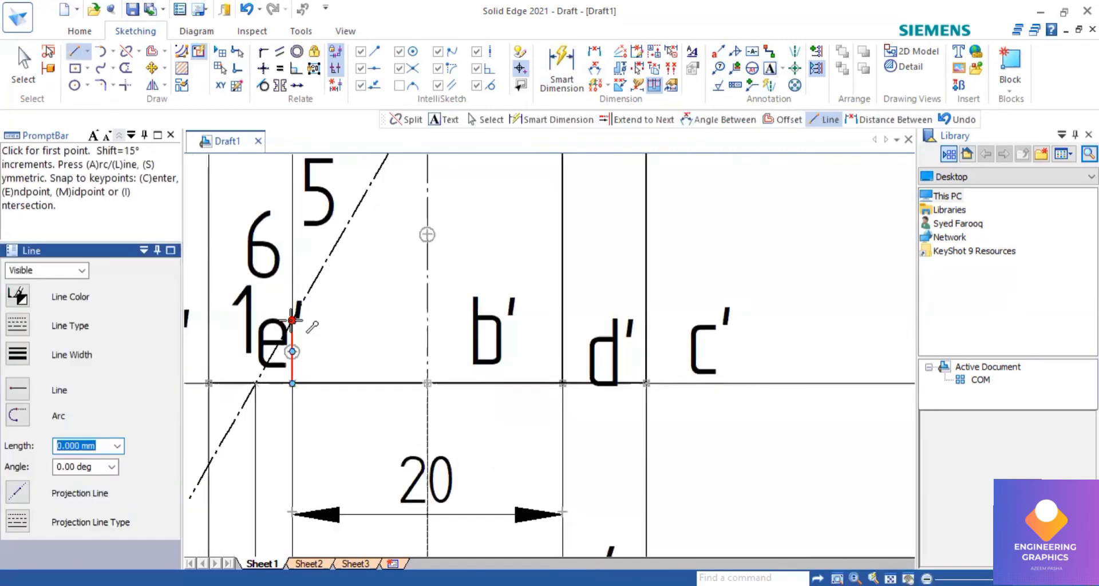
key(e)
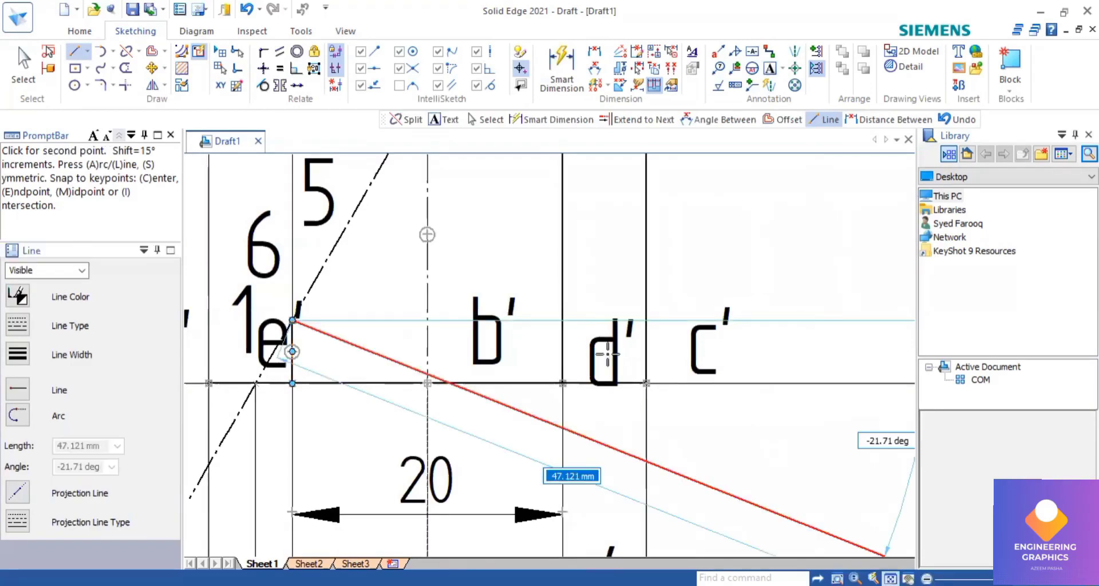
key(ctrl+shift+f)
scroll(605, 356, up, 2)
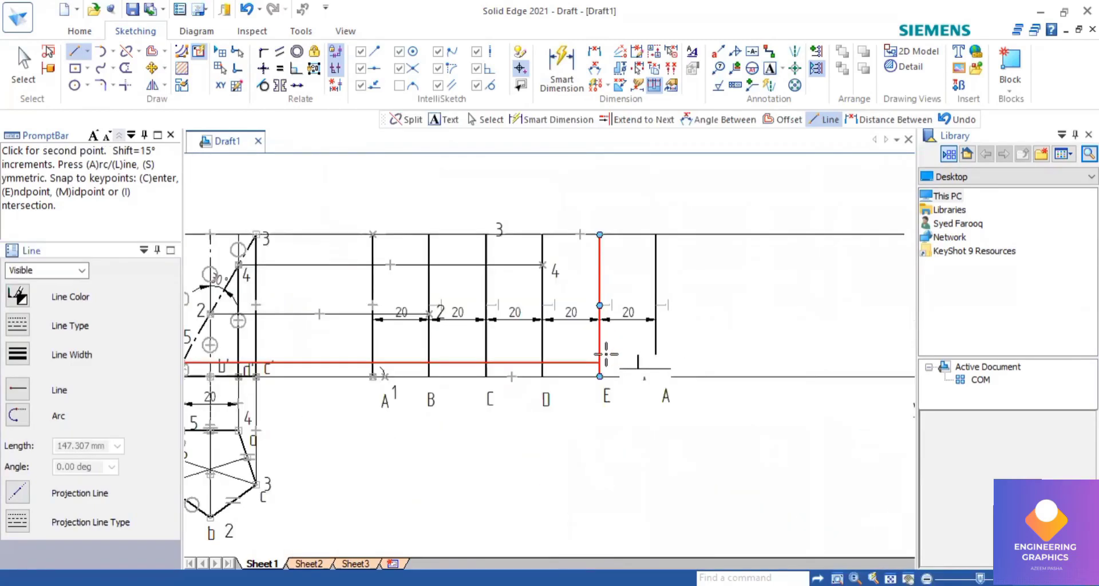
click(604, 359)
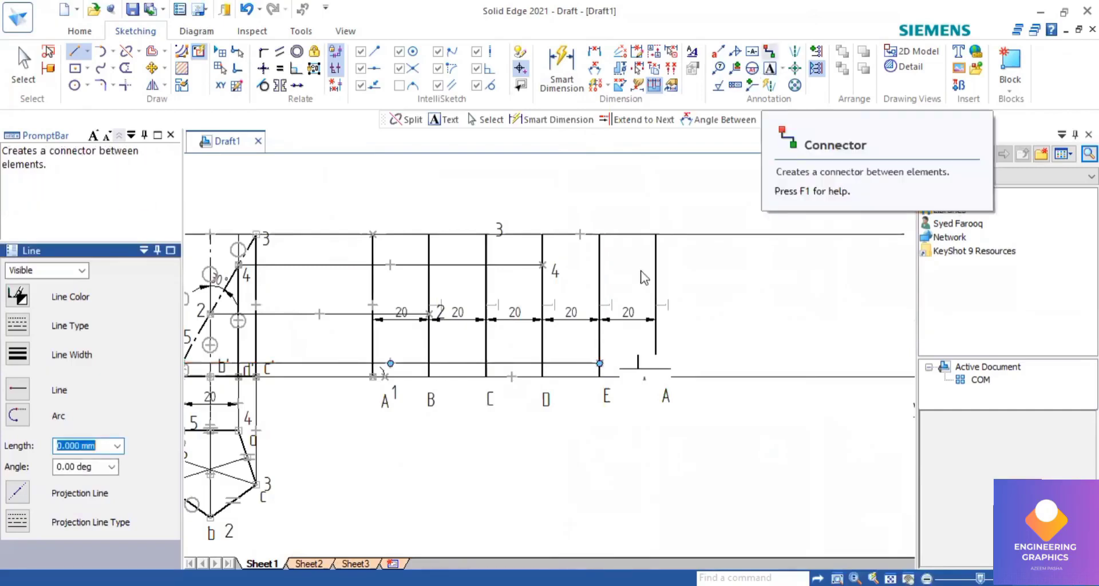
click(606, 347)
text(5)
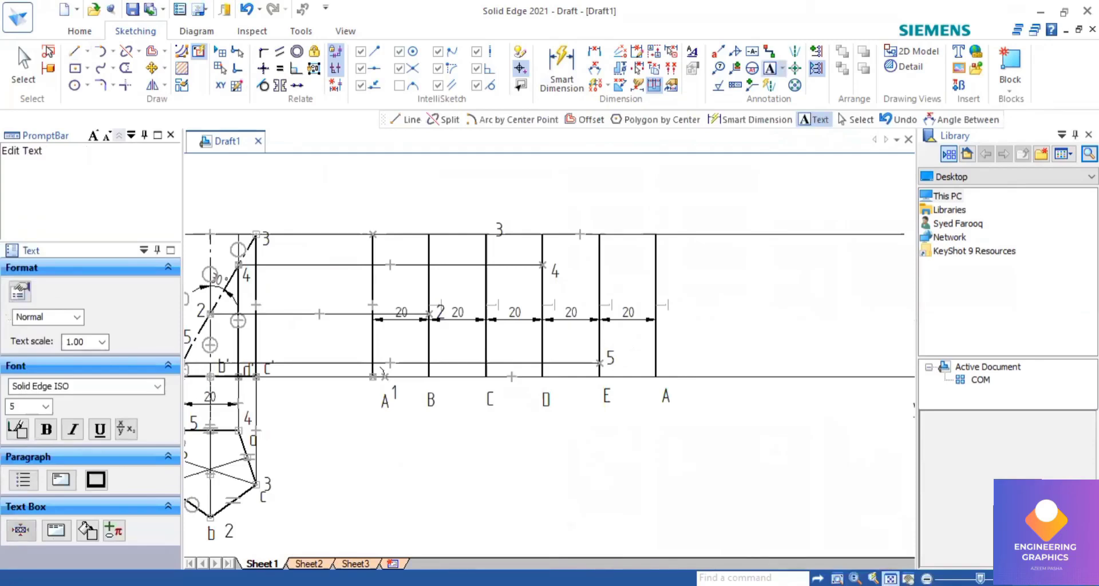
Draw an arc of radius 11.3 mm centred on the last base corner A, cutting the base line between E and A.
scroll(301, 428, up, 4)
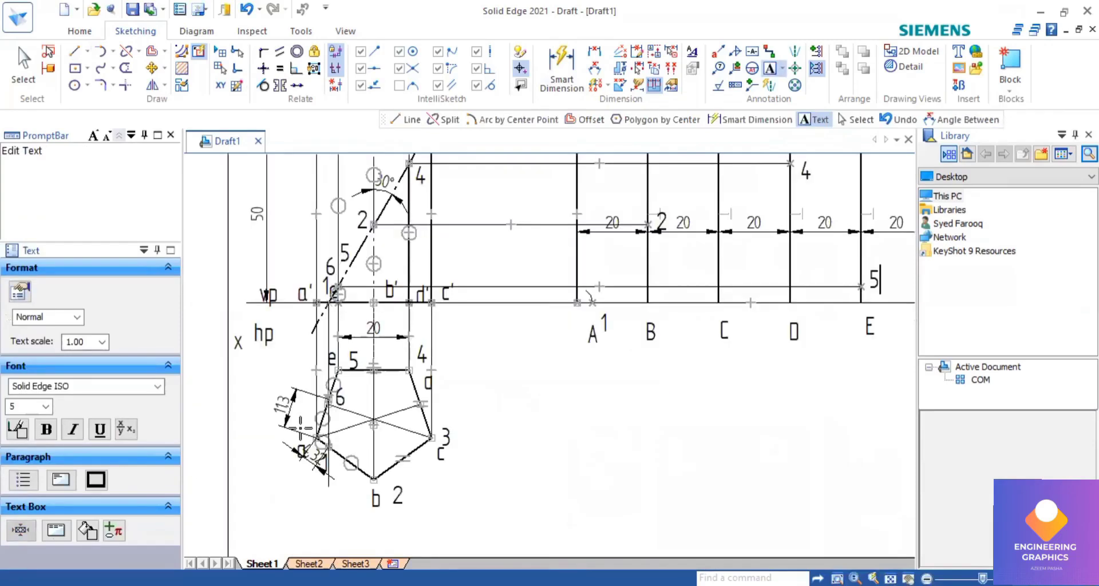
scroll(301, 428, up, 4)
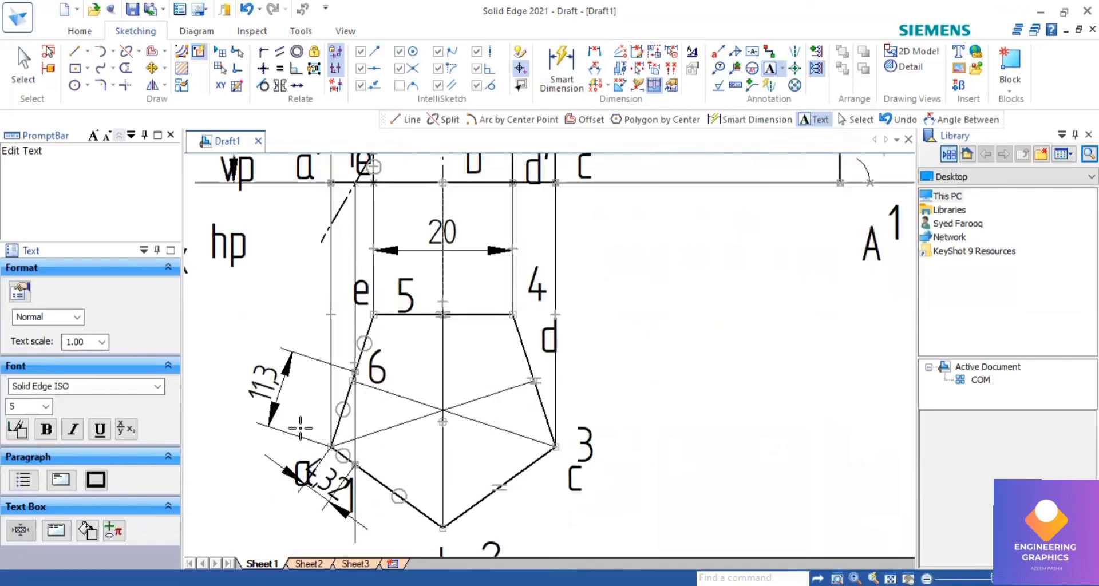
scroll(300, 427, down, 5)
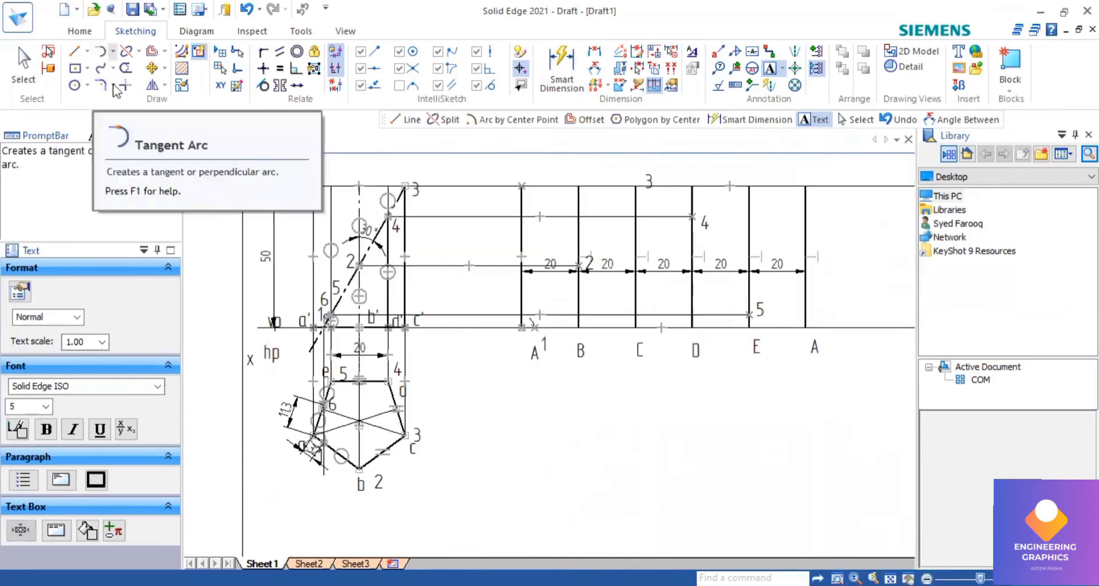
click(512, 119)
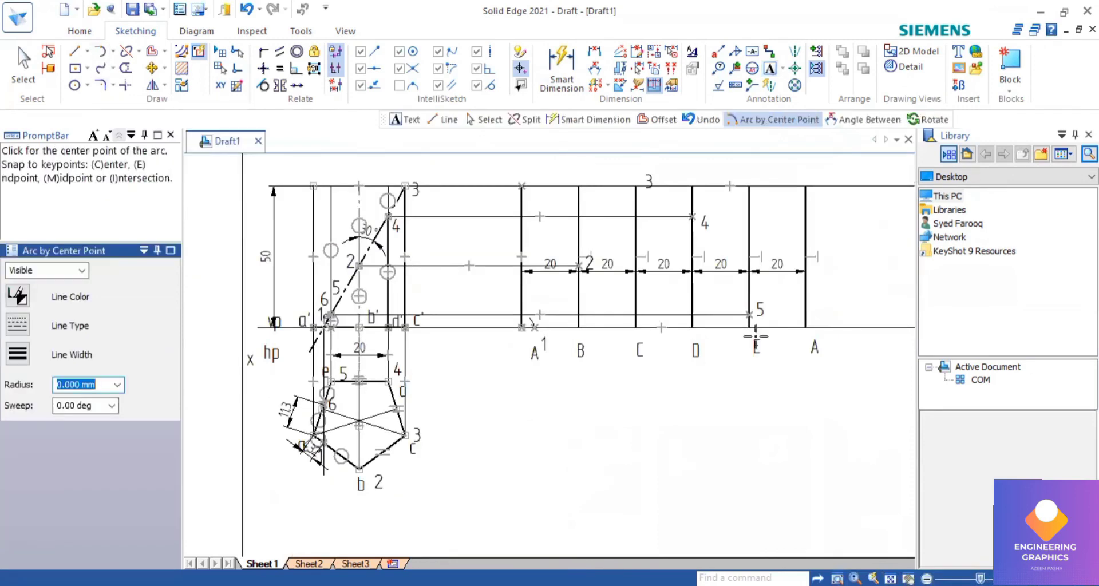
click(796, 323)
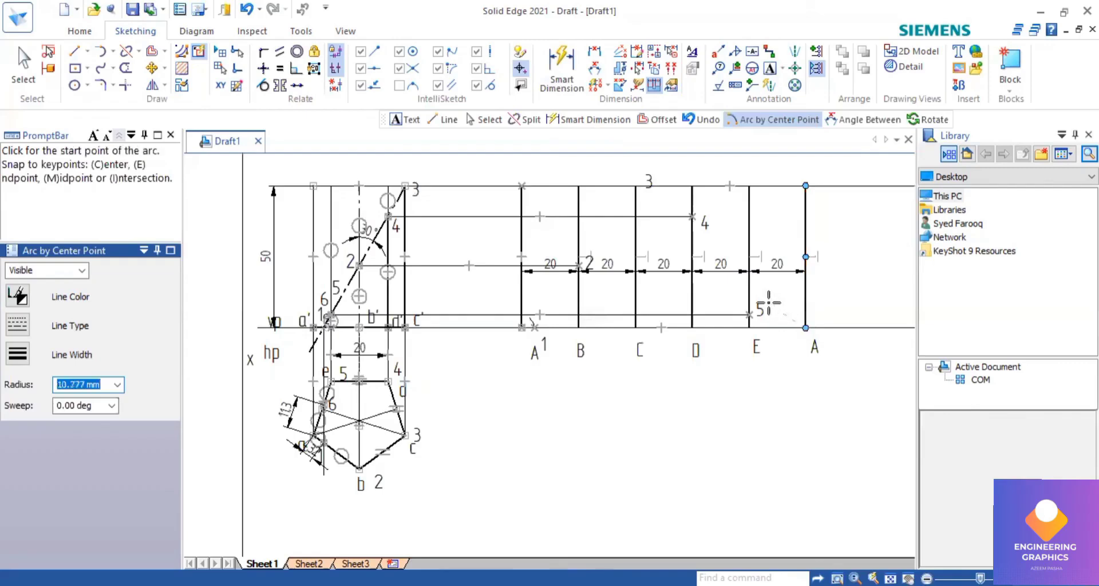
text(11.3)
key(Tab)
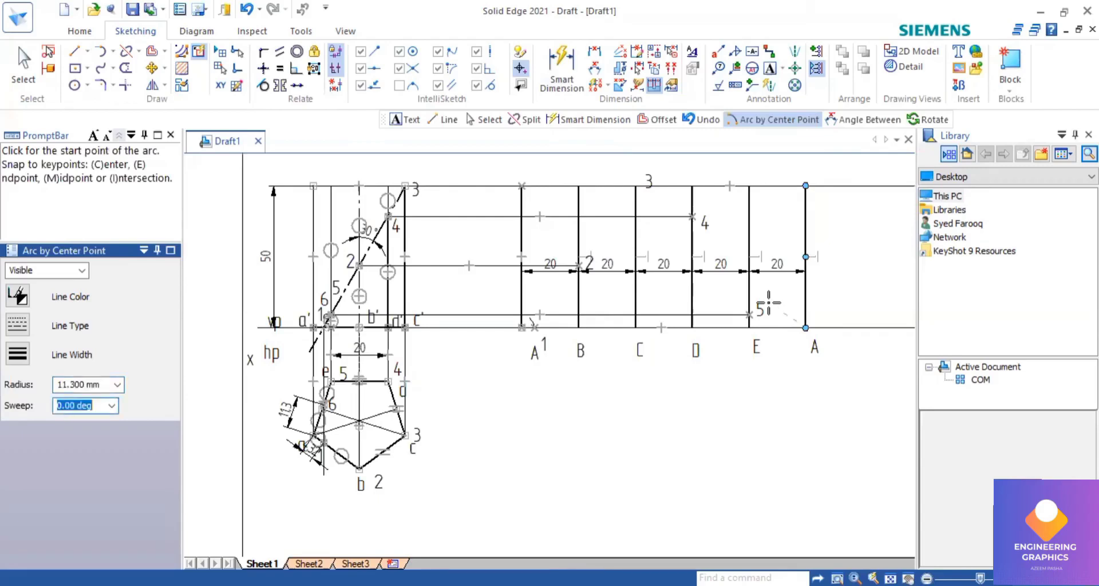
click(770, 312)
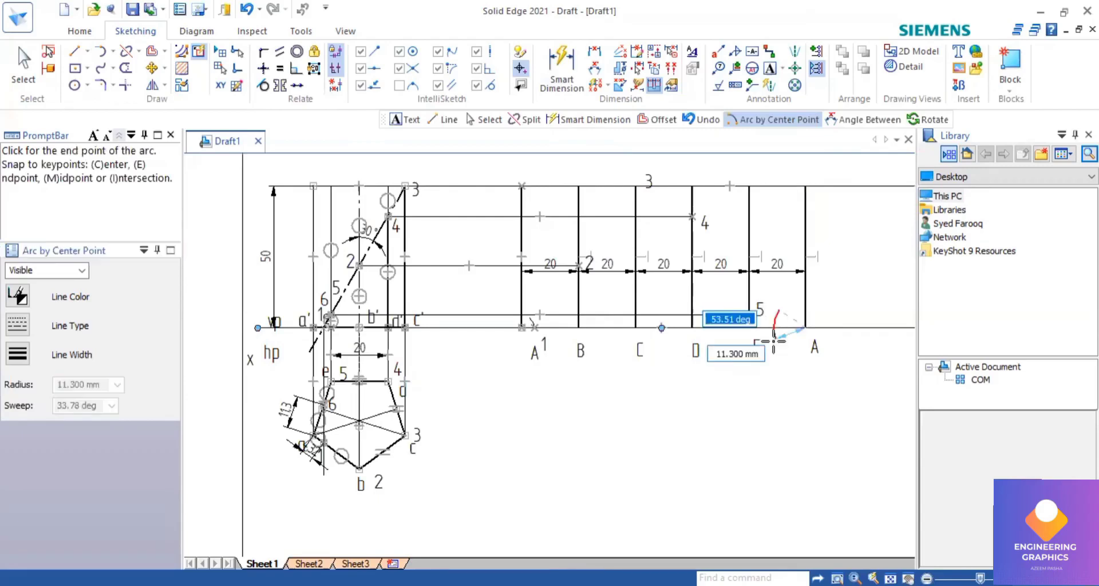
click(774, 341)
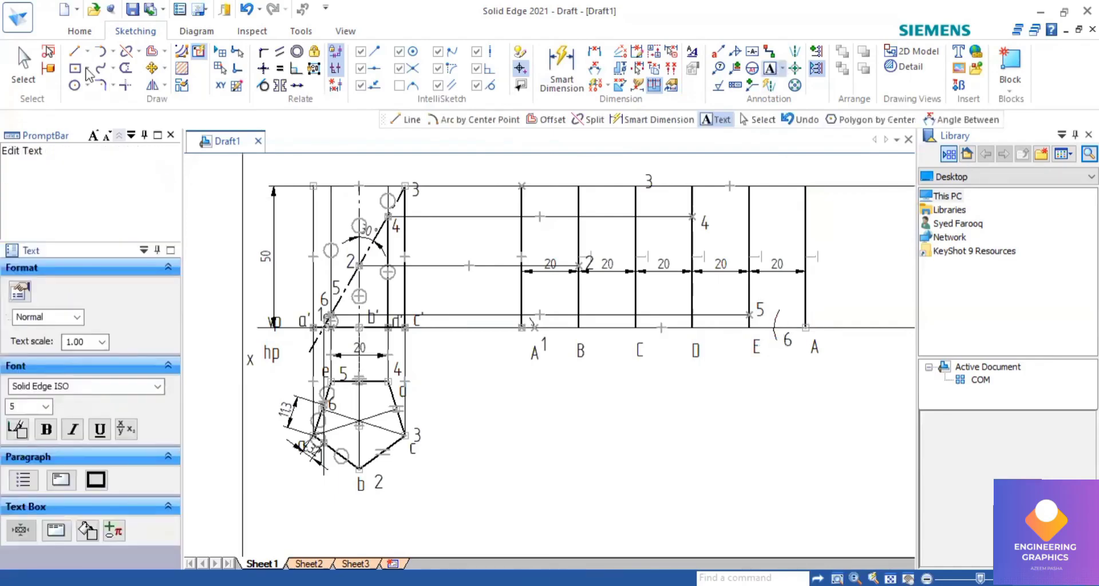
Draw a visible line in the development from point 1 on the base line to point 2 on line B.
click(75, 53)
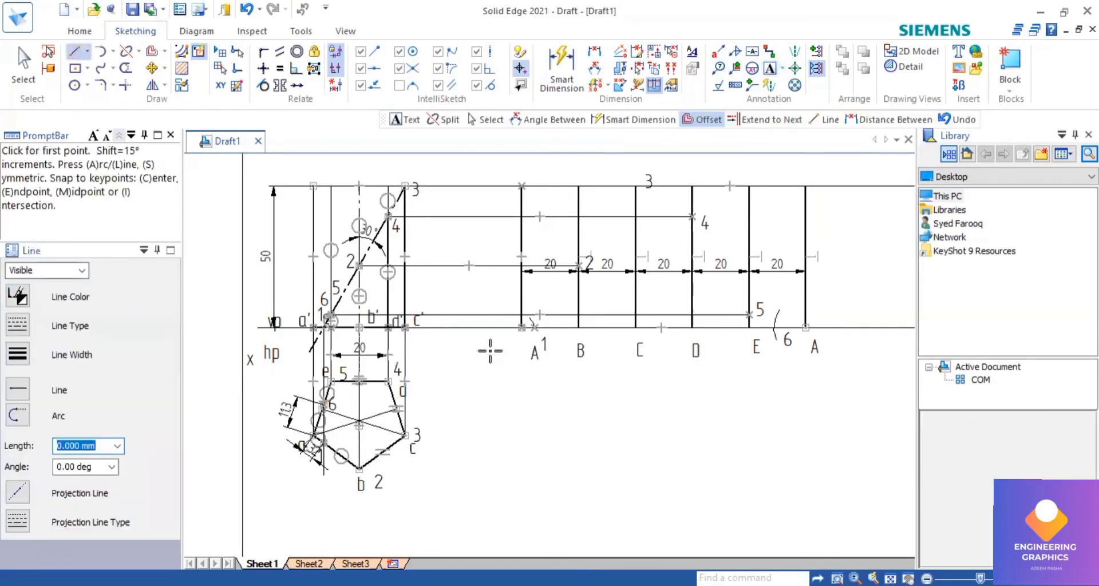
scroll(589, 294, up, 3)
click(586, 295)
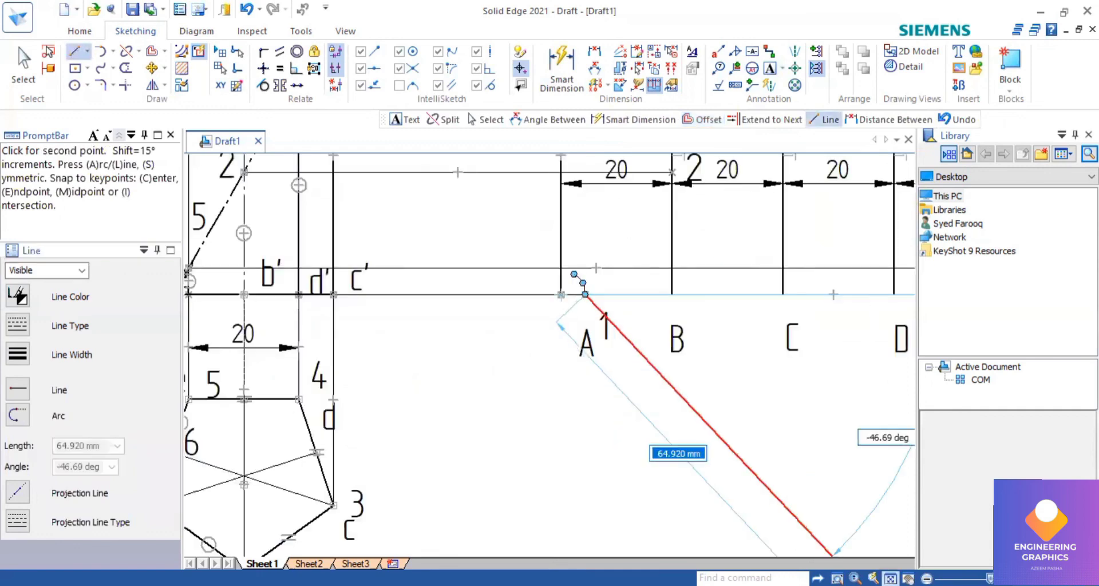
scroll(490, 338, down, 4)
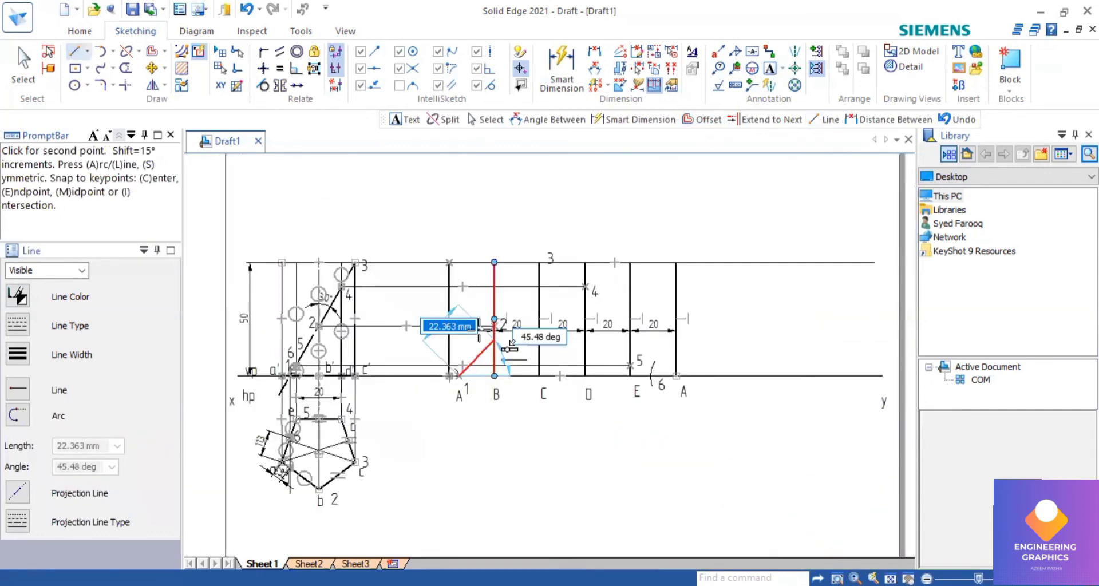
scroll(494, 341, up, 5)
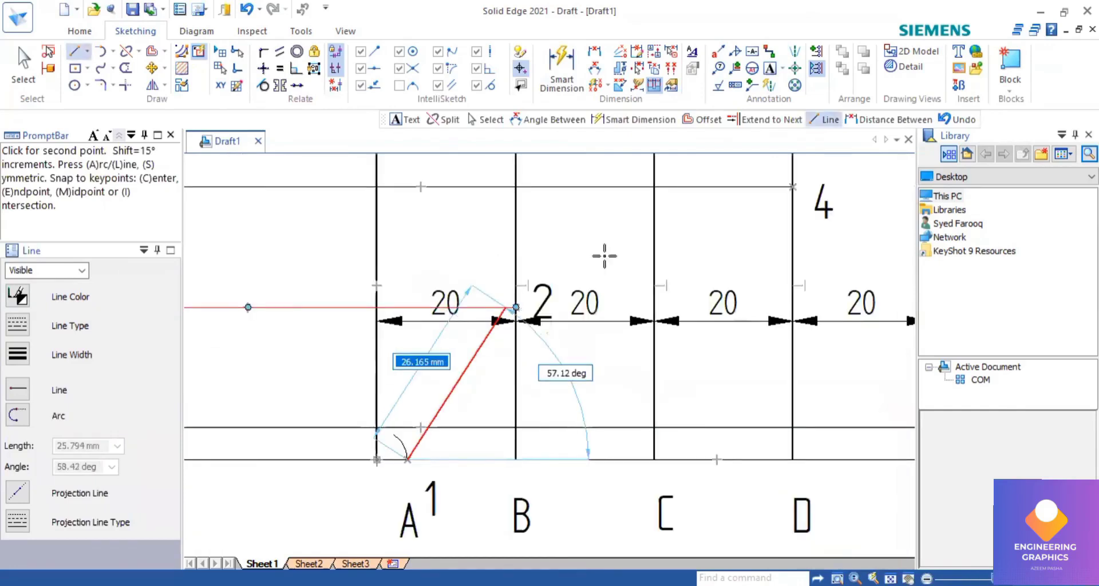
click(516, 307)
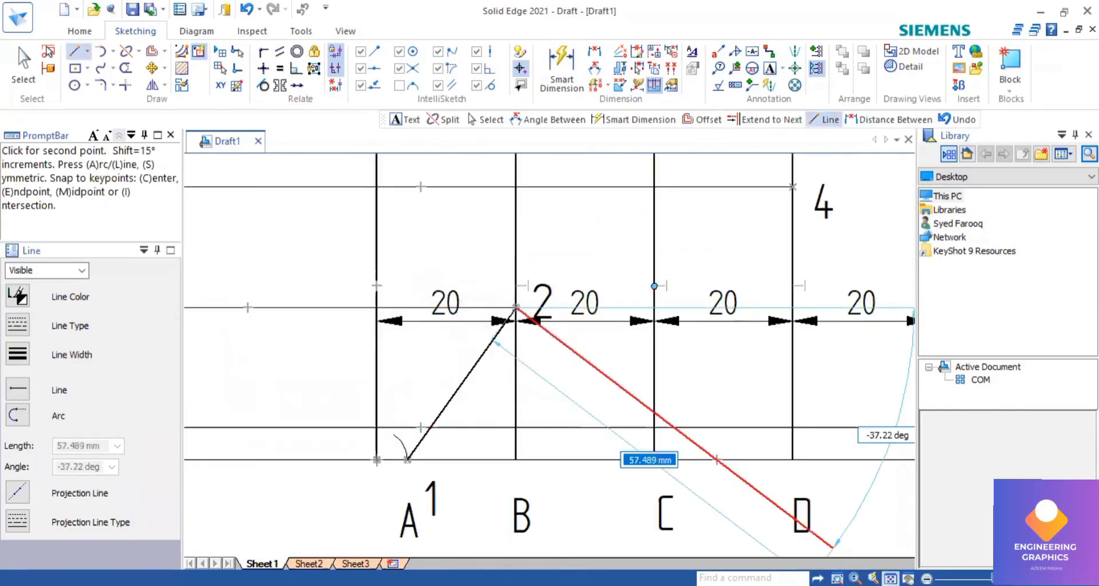
Continue the development's cut outline from point 2 through point 3 on line C and point 4 on line D to point 5 on line E.
scroll(527, 281, up, 2)
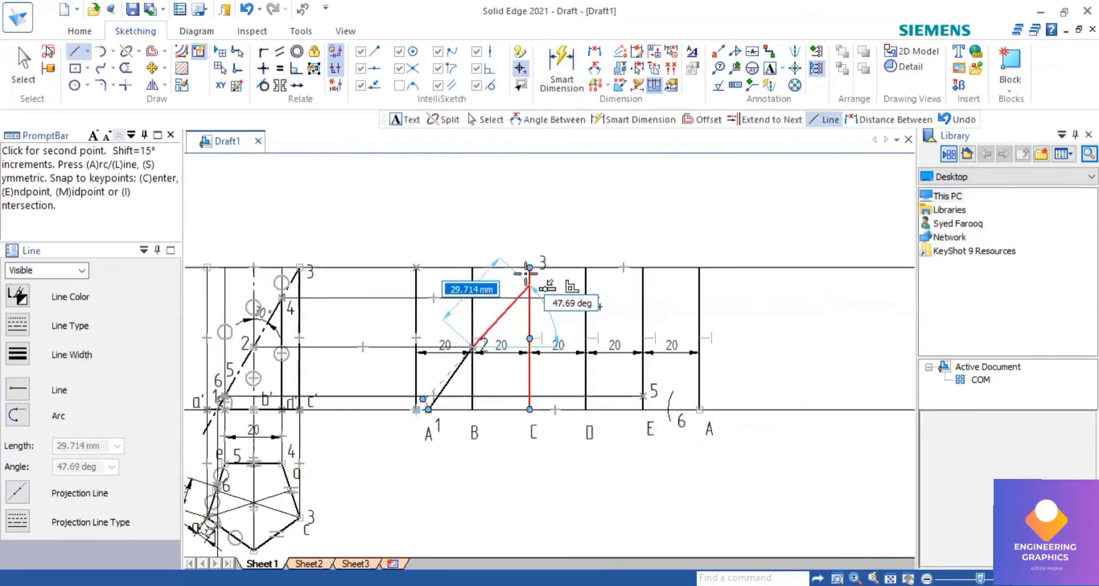
click(529, 266)
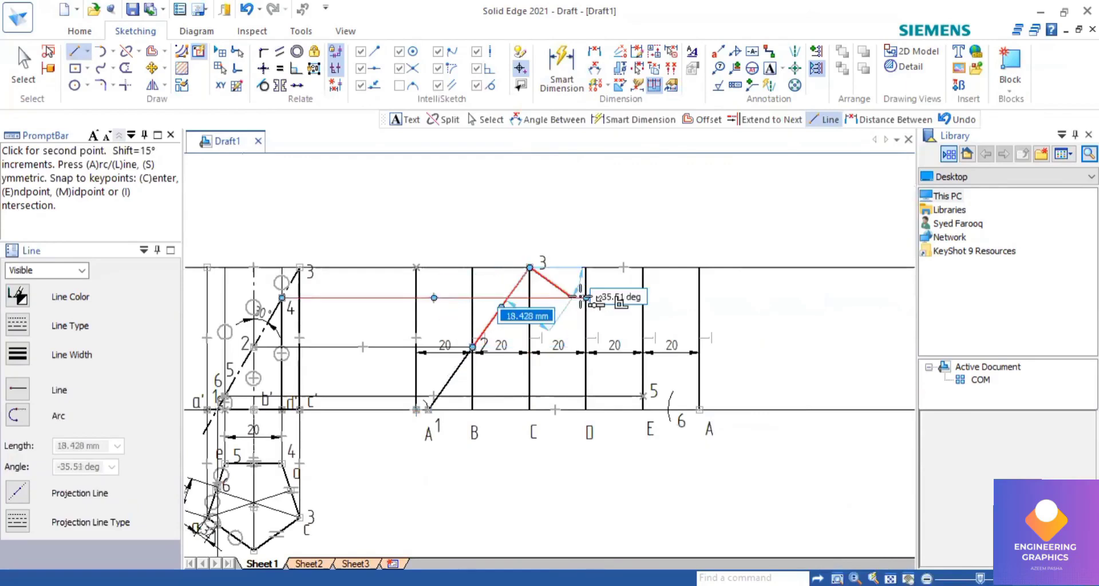
click(585, 297)
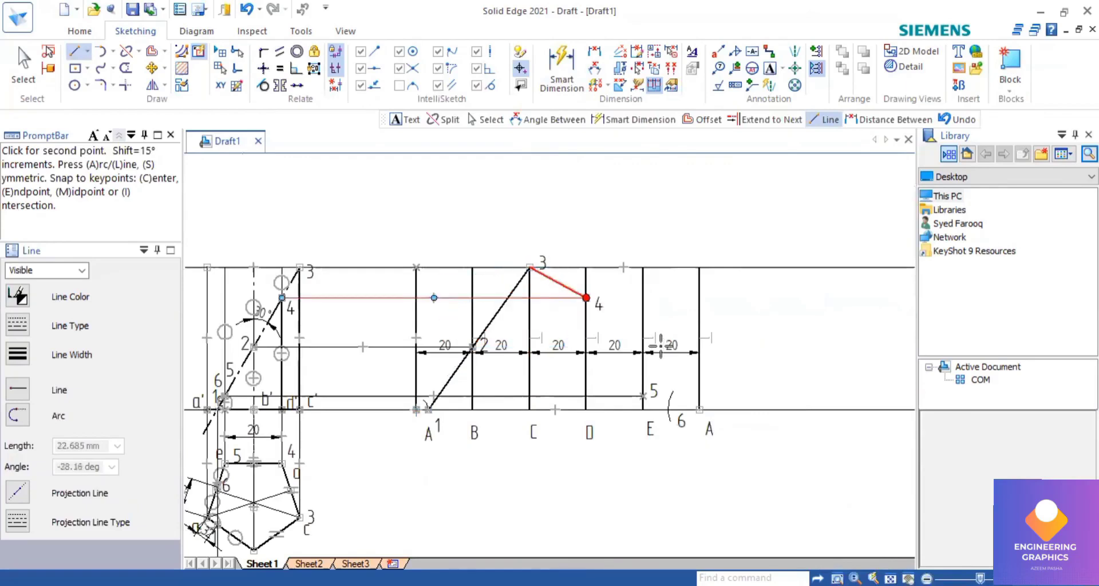
click(643, 396)
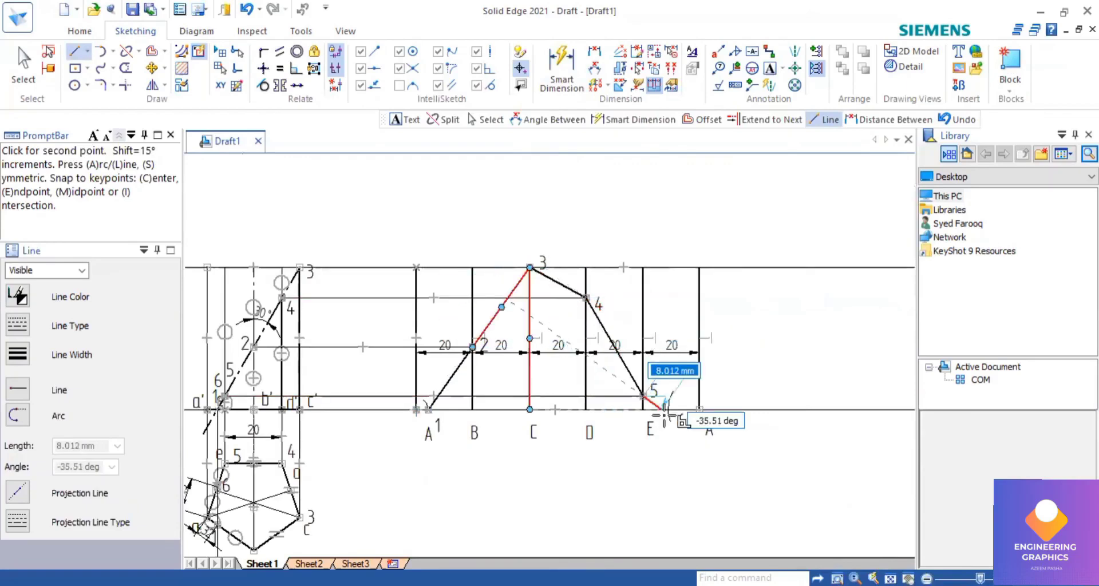
Extend the cut outline from point 5 to point 6, where the arc crosses the base line.
scroll(664, 407, up, 3)
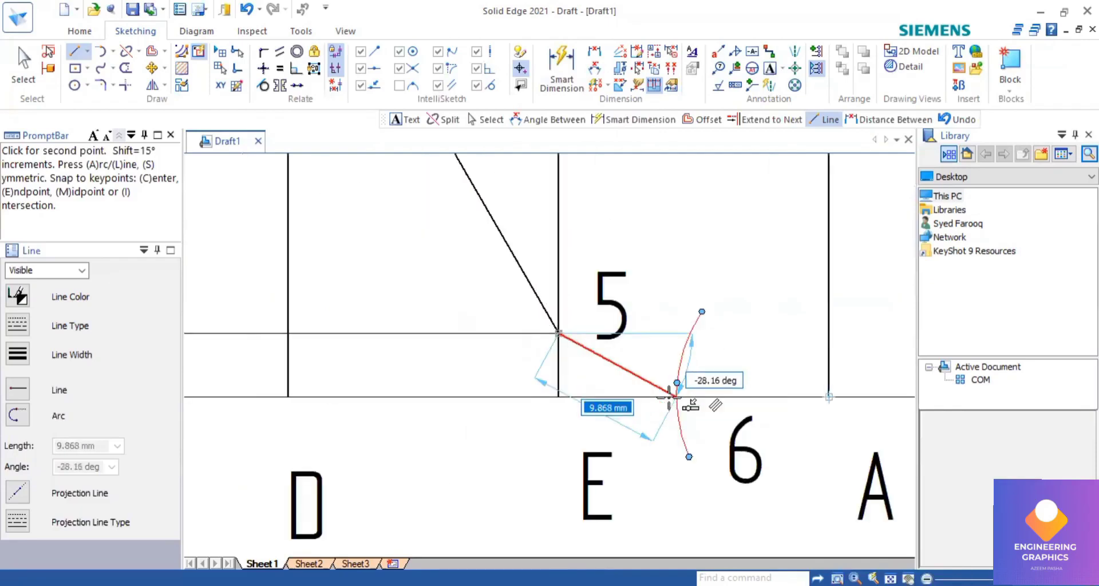
scroll(663, 404, up, 2)
scroll(664, 401, up, 2)
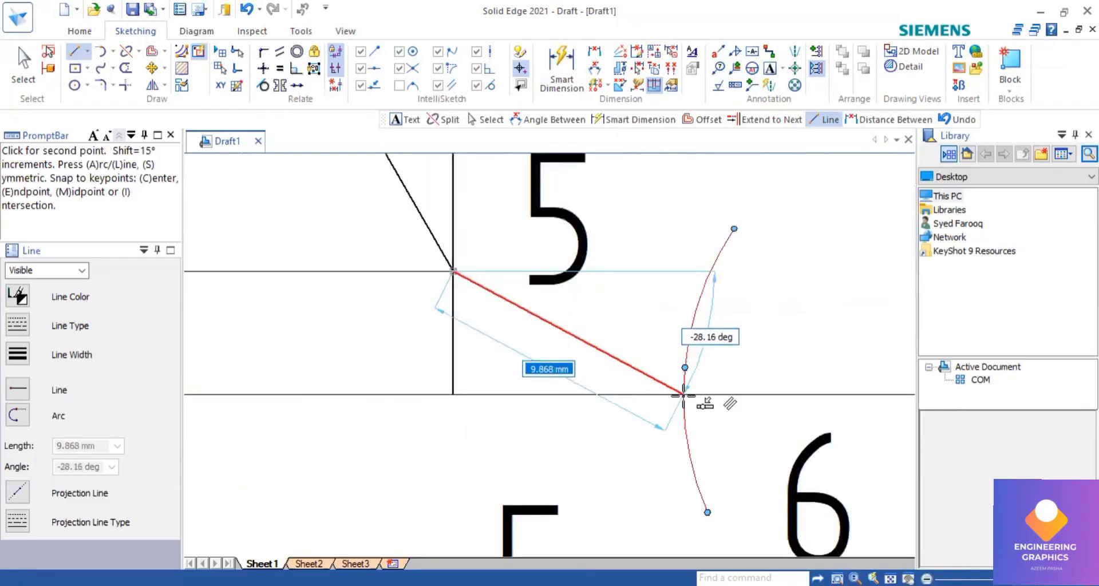
scroll(683, 395, up, 2)
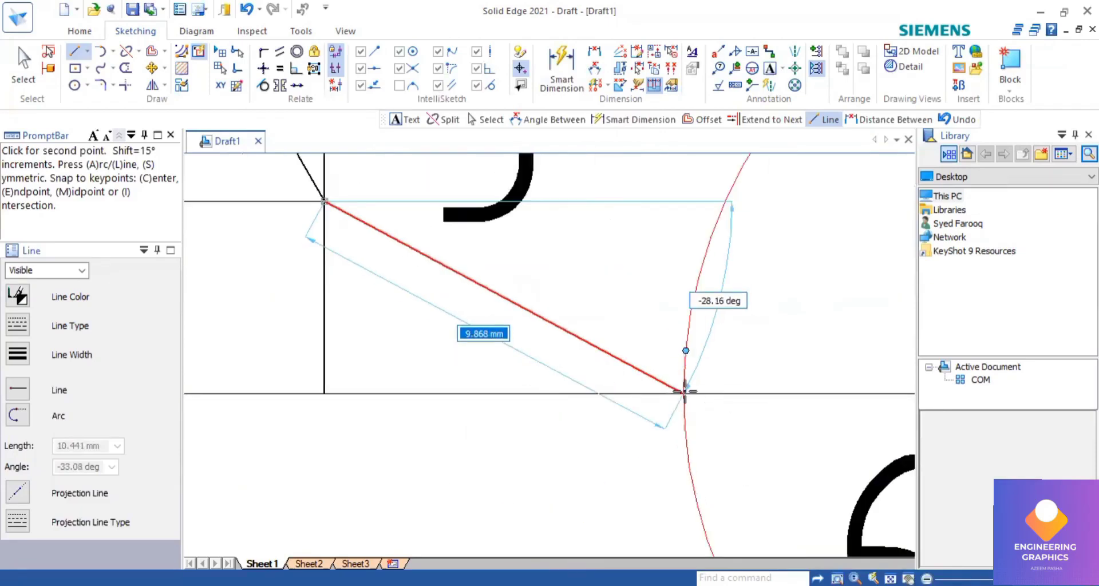
click(681, 394)
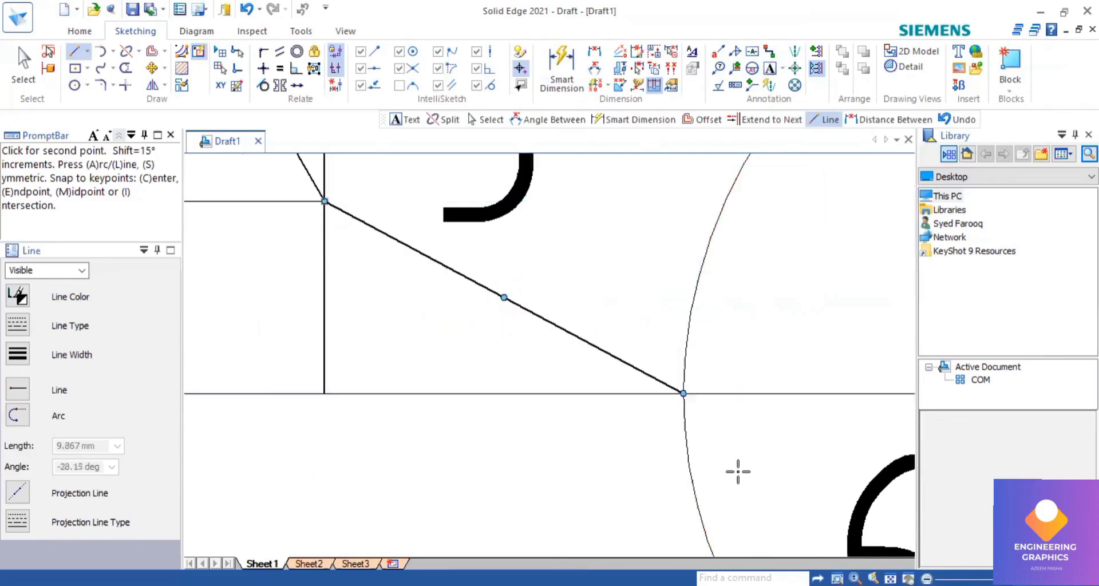
Close the development outline with a visible line along the base from point 6 back to point 1.
click(890, 578)
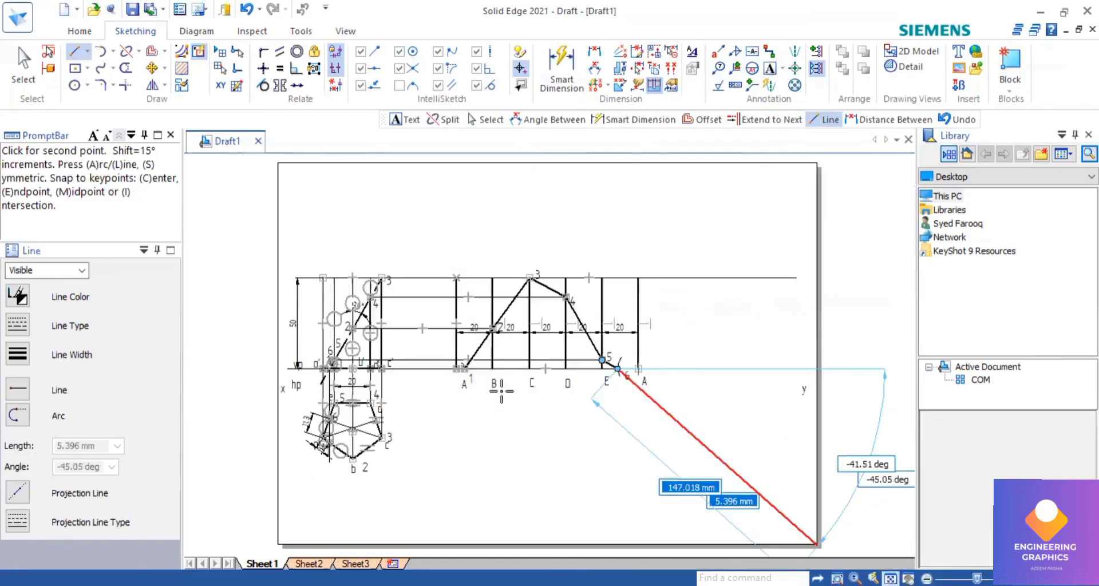
scroll(462, 379, up, 3)
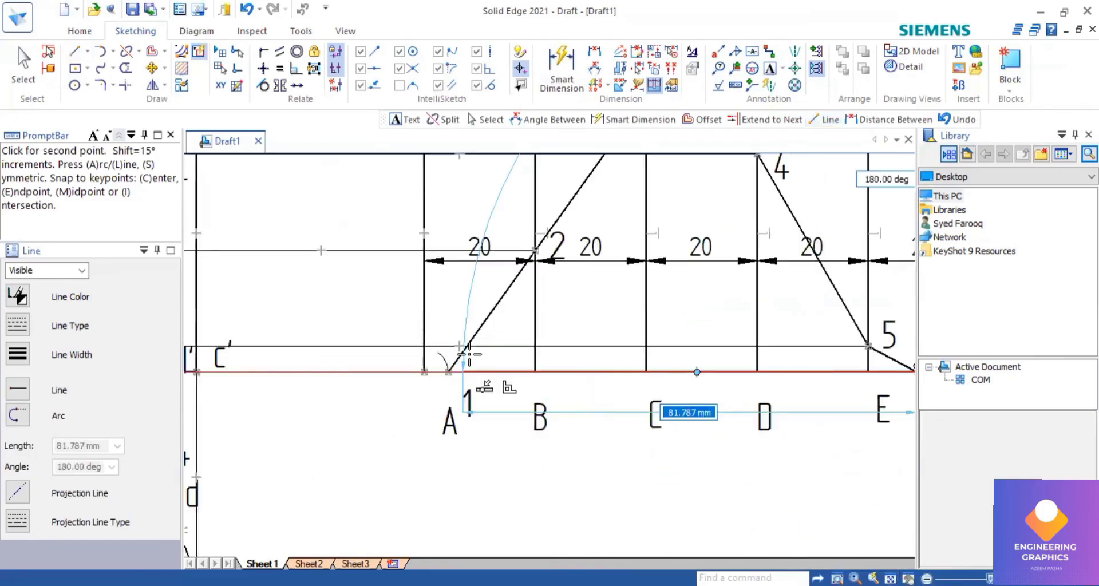
click(448, 372)
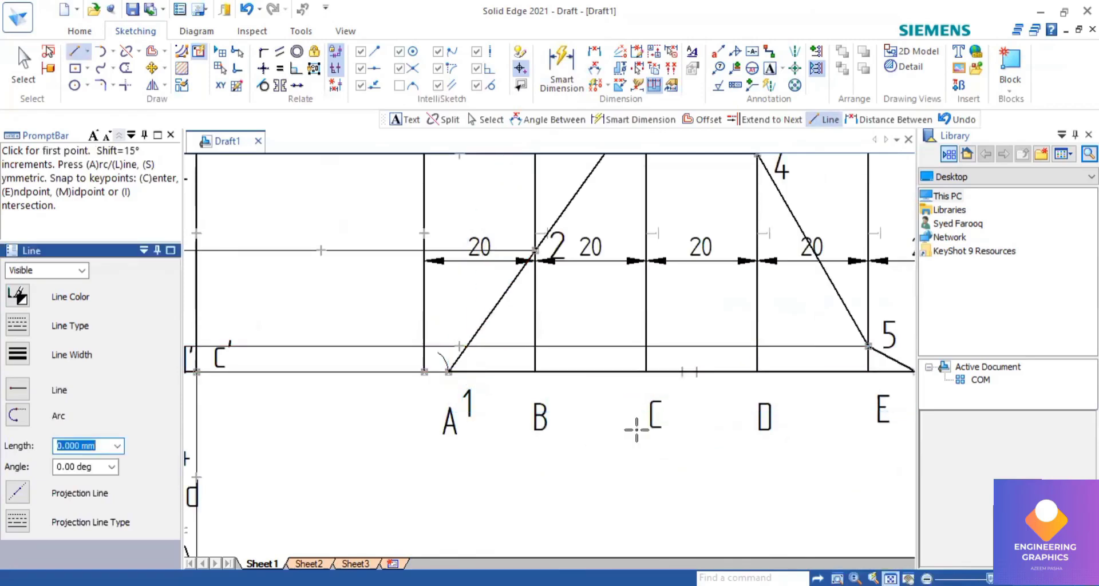
scroll(550, 385, down, 3)
scroll(548, 389, up, 1)
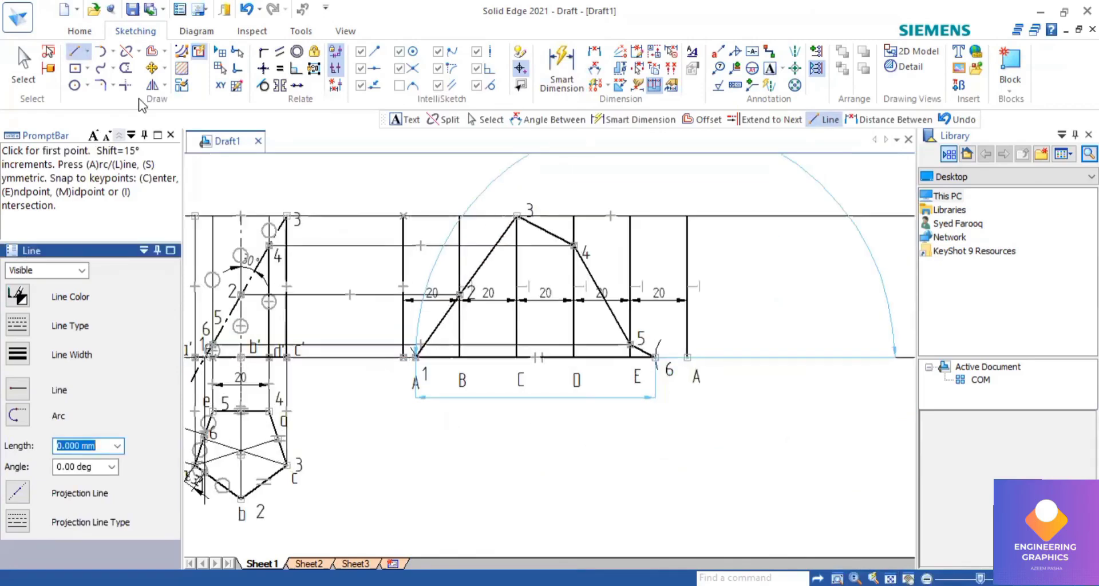
key(Escape)
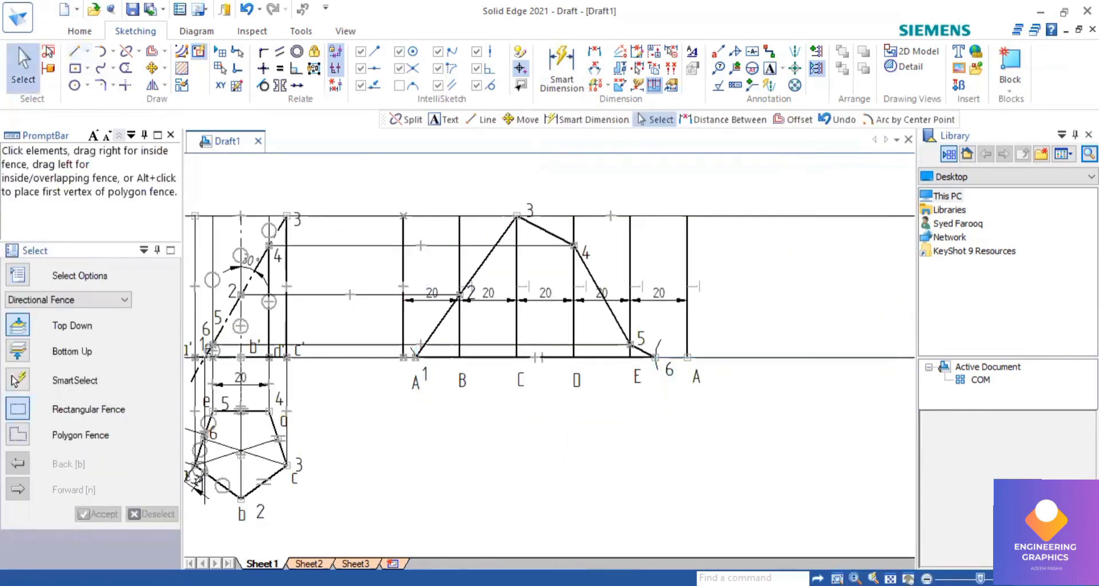
Make the development's first A line, line E and last A line thin.
key(alt+Tab)
key(alt+Tab)
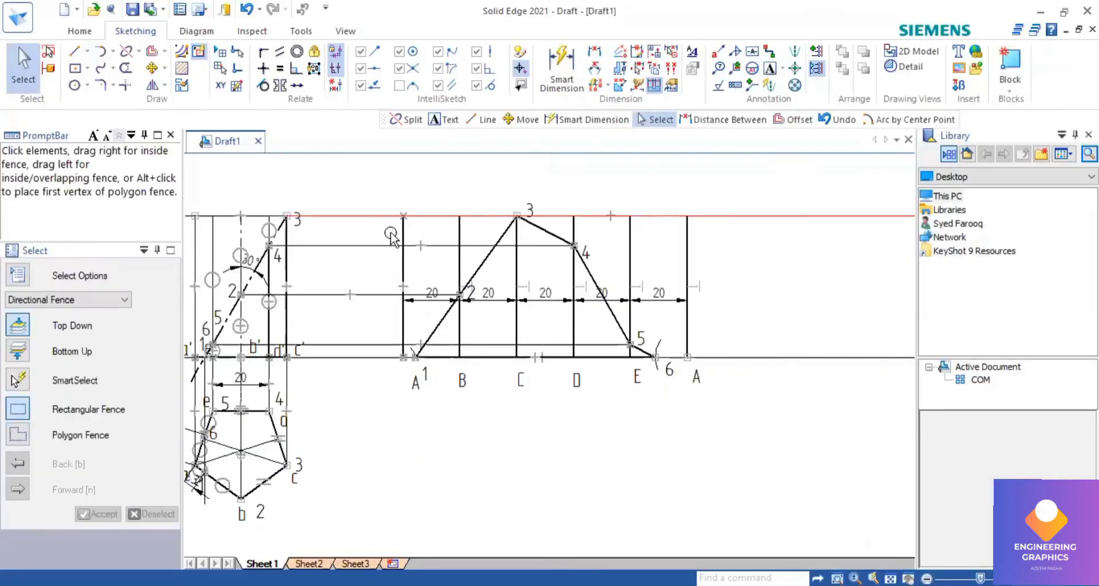
click(402, 237)
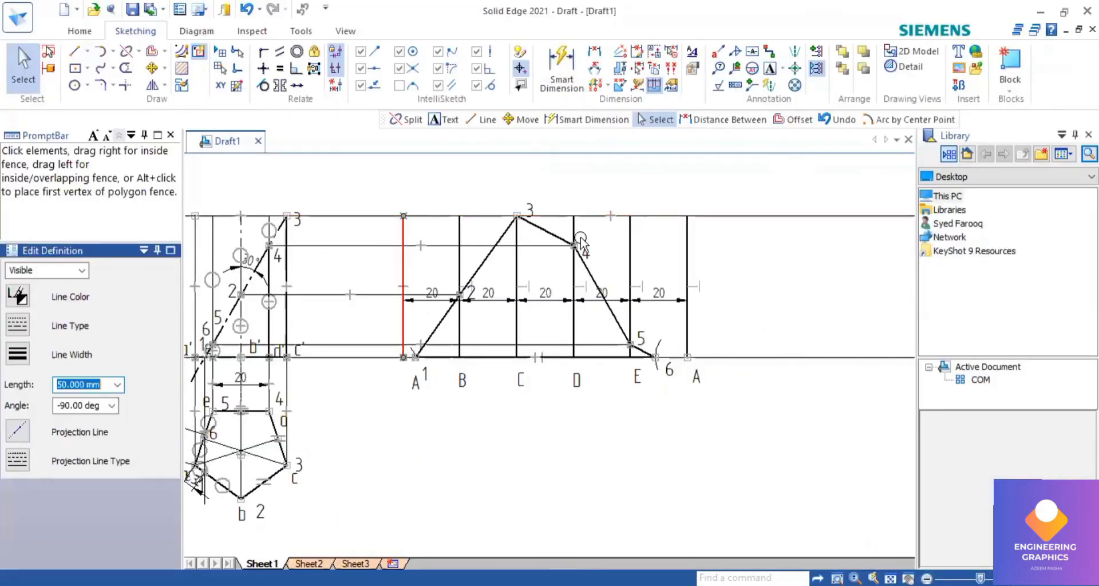
ctrl+click(631, 241)
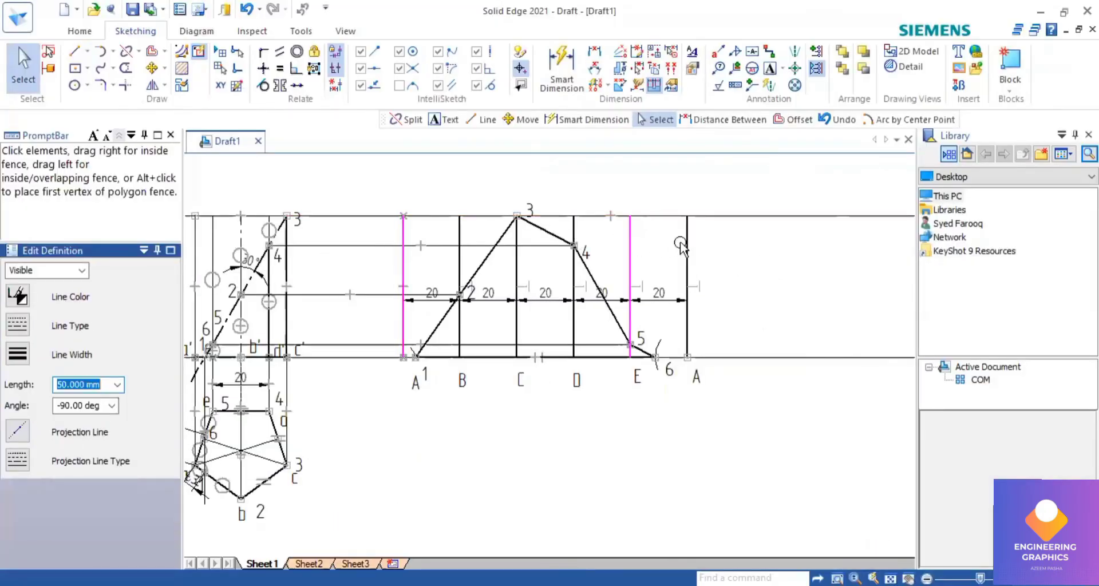
ctrl+click(685, 247)
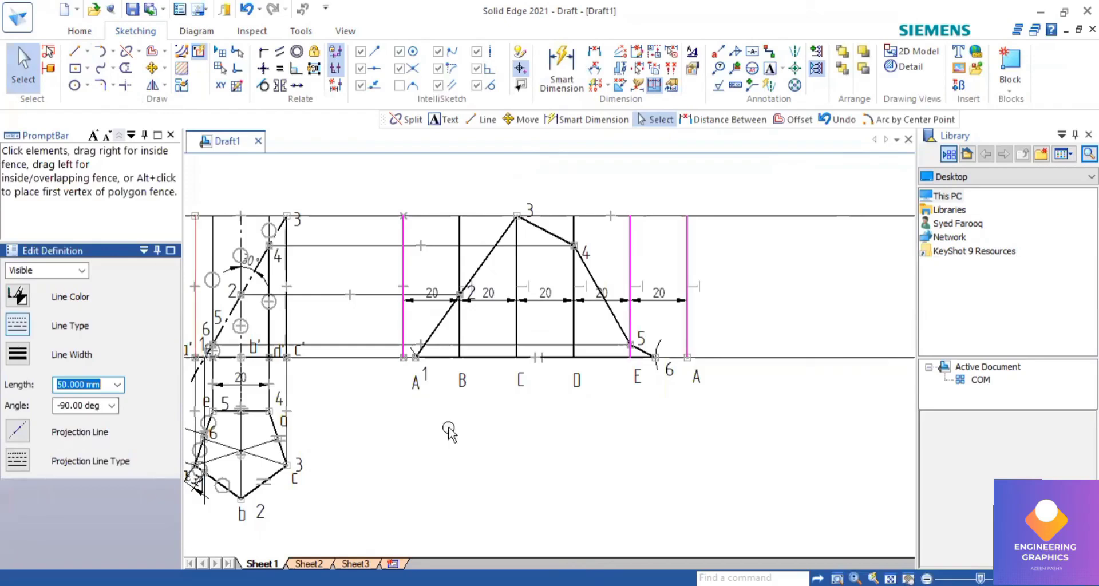
key(Escape)
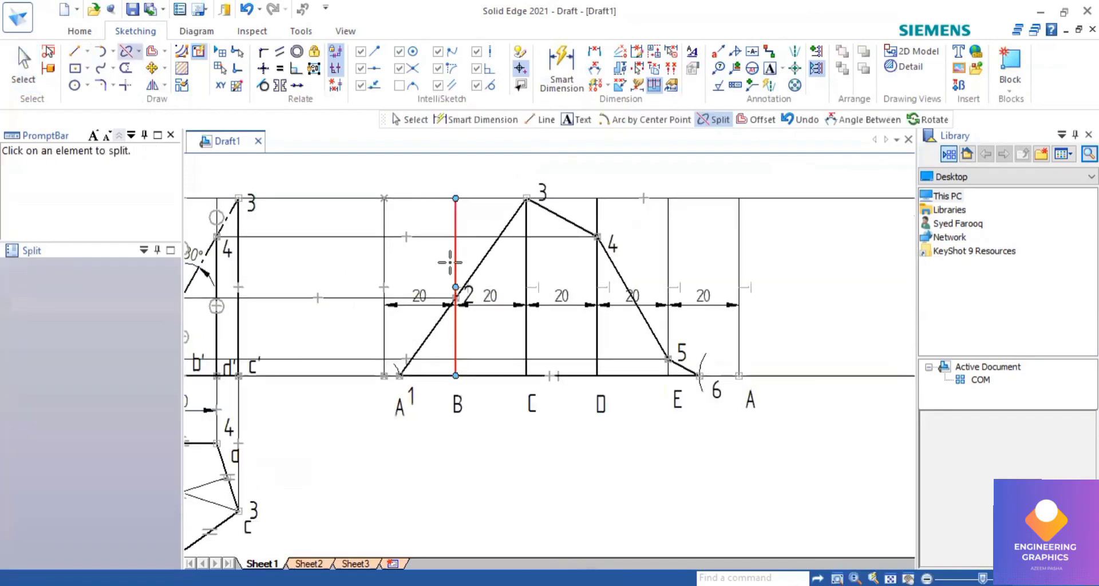
Split the development's line B at point 2.
click(458, 317)
scroll(457, 304, up, 3)
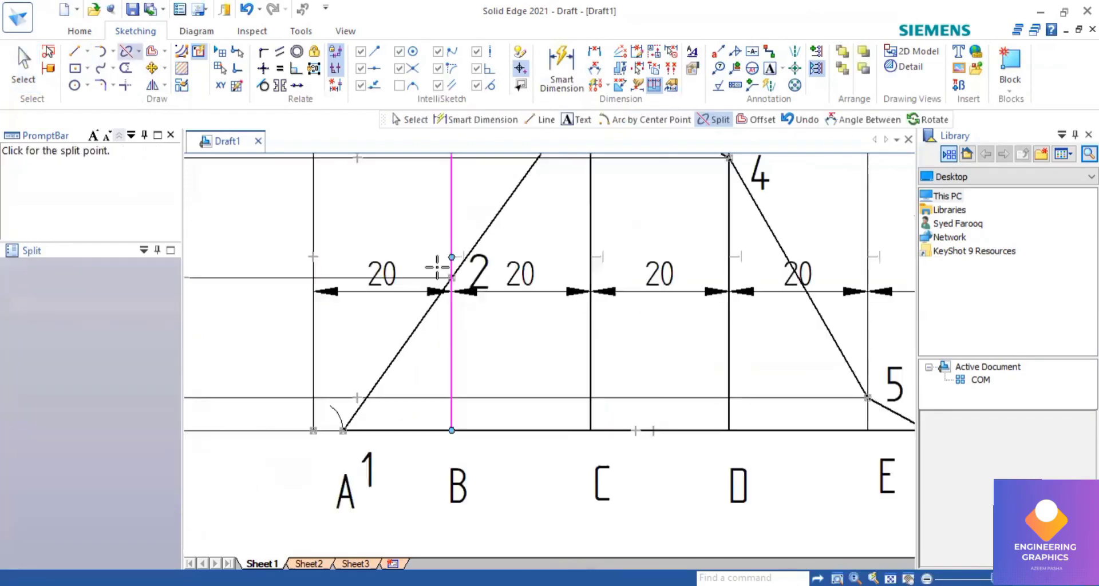
scroll(434, 257, up, 2)
click(448, 260)
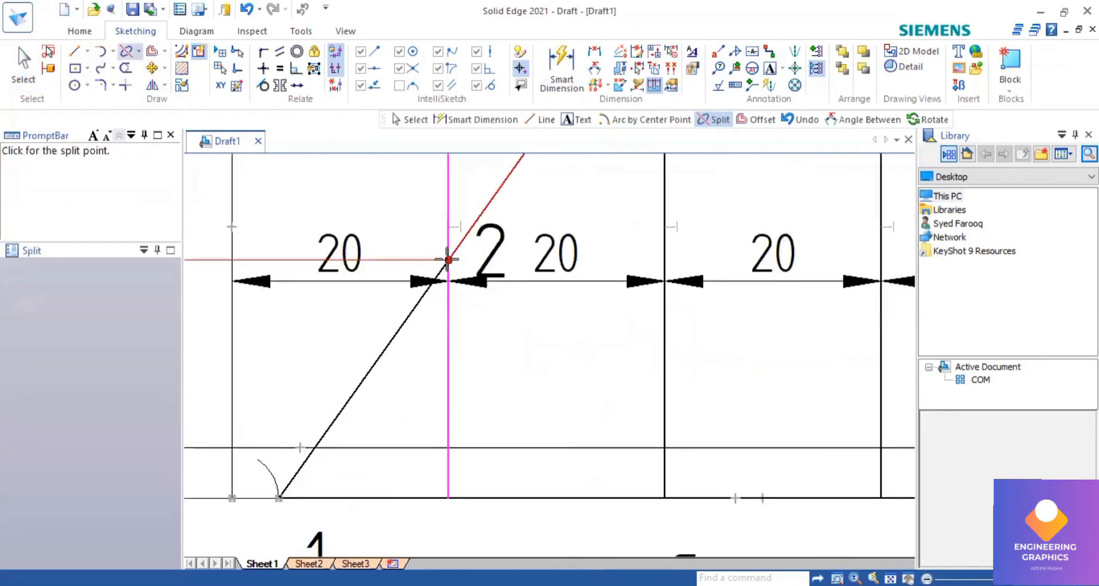
click(447, 259)
scroll(447, 259, down, 3)
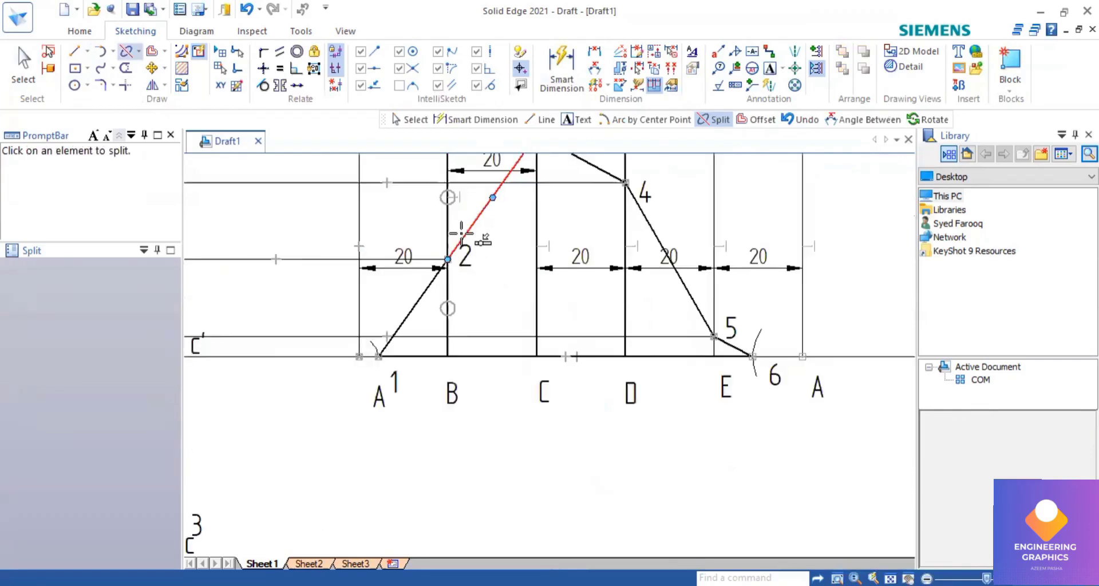
Split the development's line D at point 4.
scroll(564, 188, down, 2)
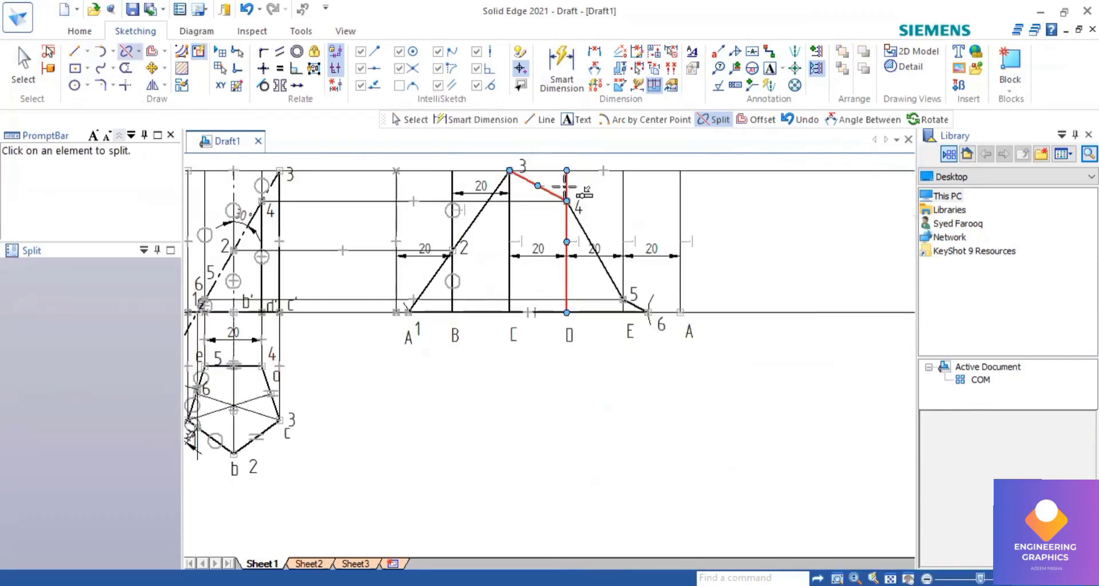
click(567, 190)
scroll(564, 201, up, 3)
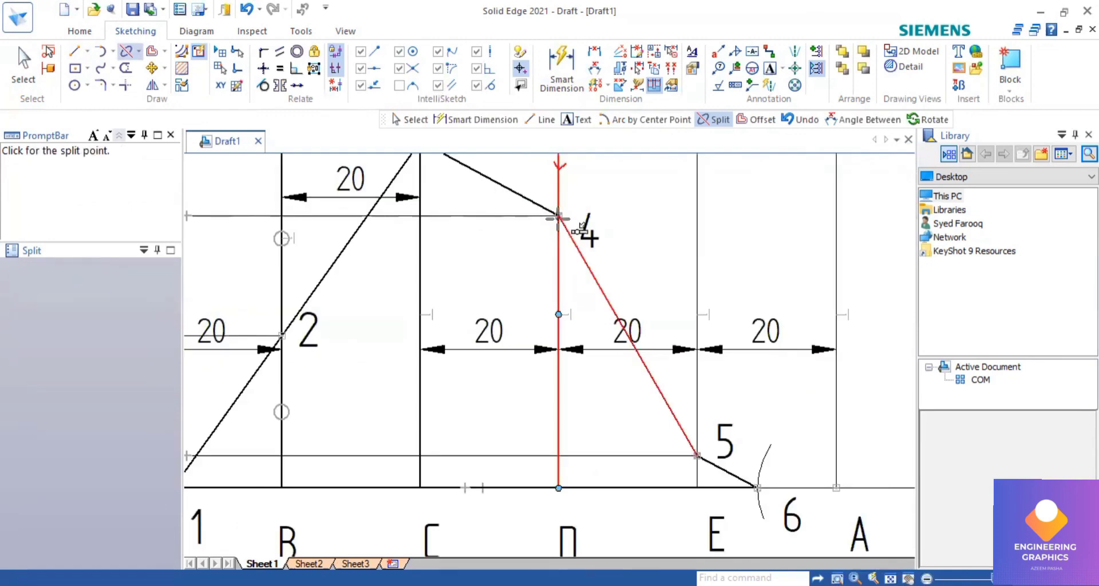
click(558, 218)
scroll(395, 248, down, 2)
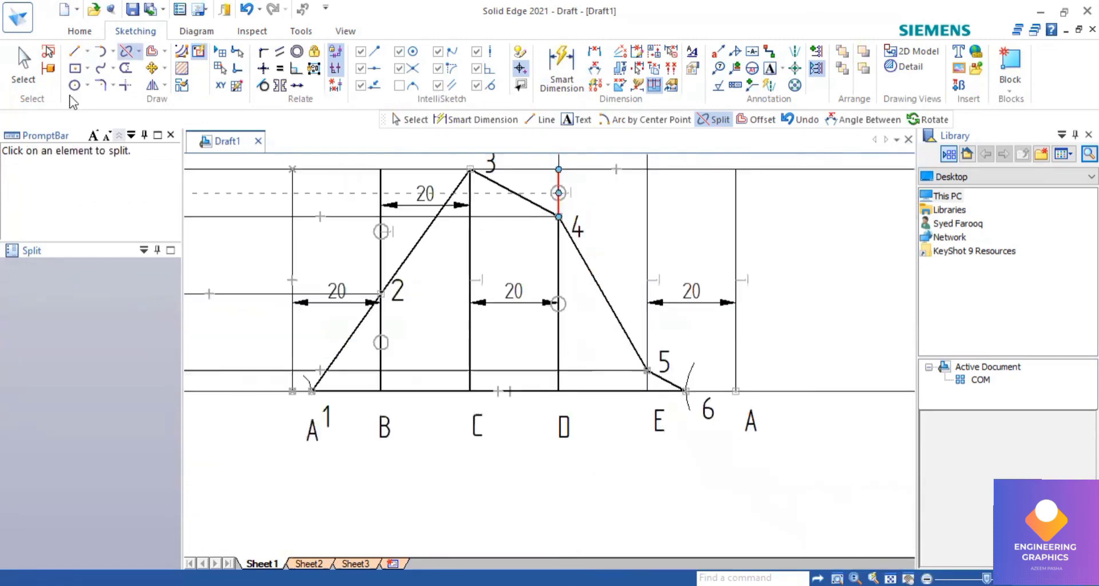
Make the segment of the development's line B above point 2 thin.
click(23, 63)
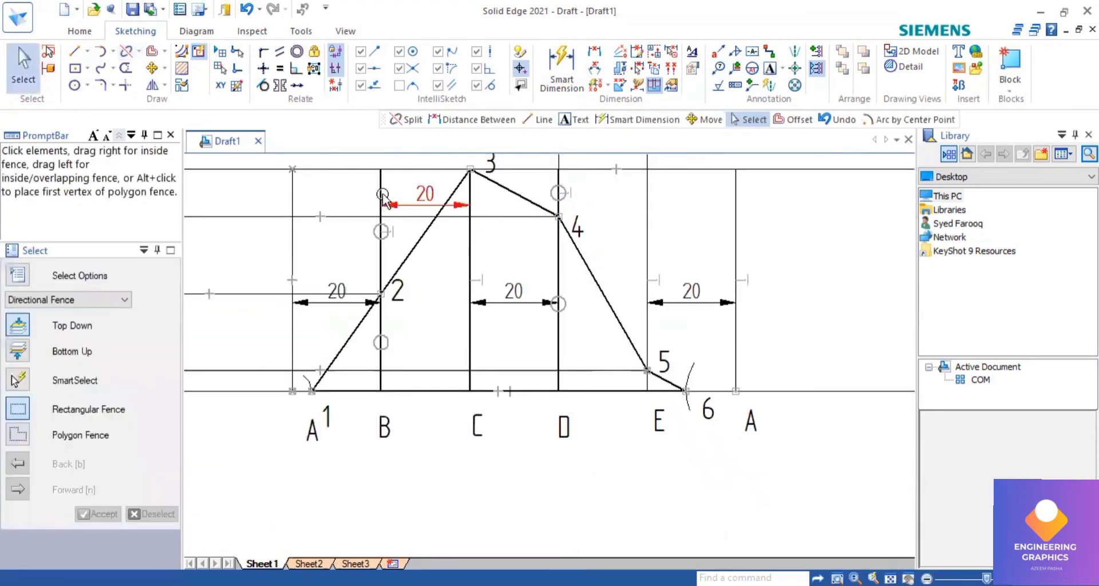
click(383, 197)
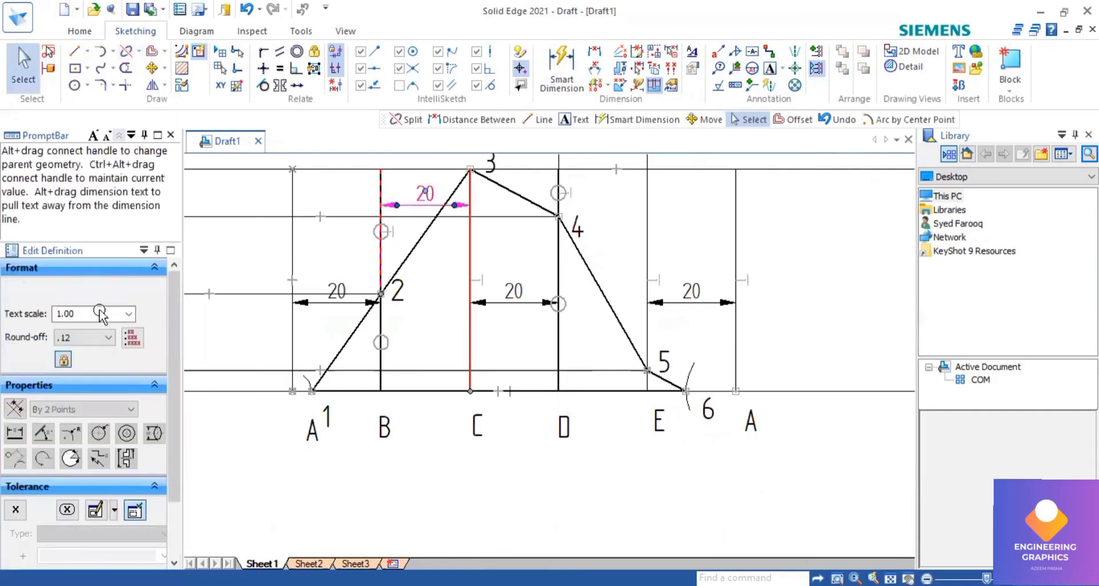
key(Escape)
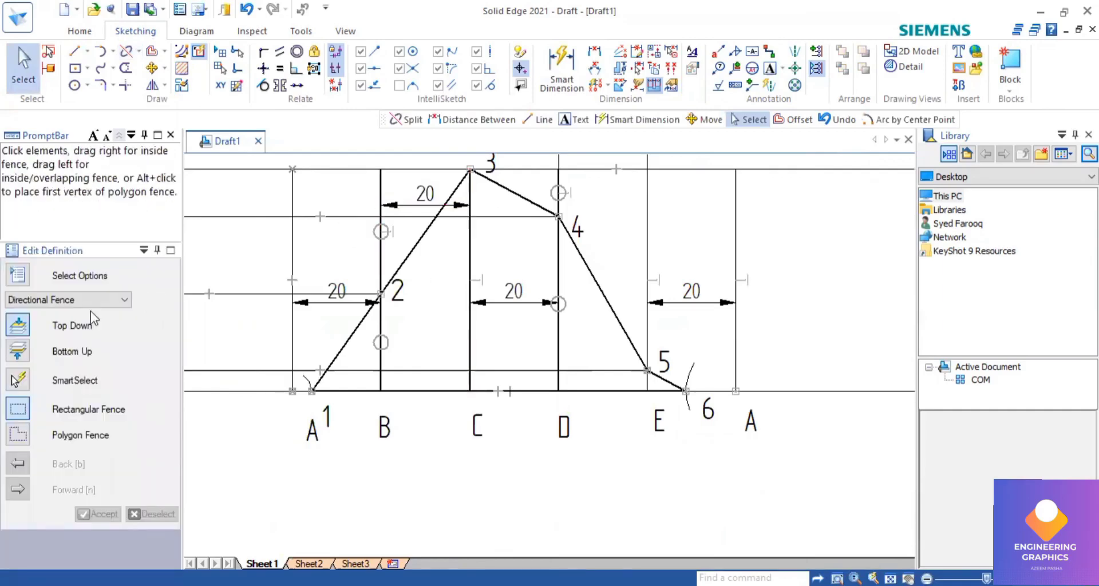
click(377, 197)
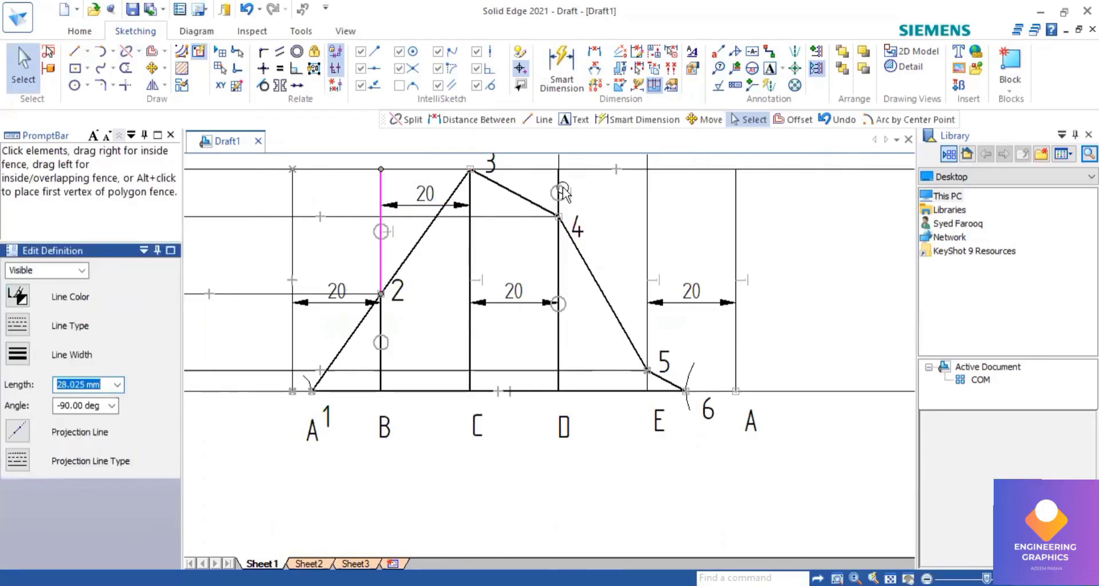
Make the segment of the development's line D above point 4 thin.
scroll(562, 188, up, 3)
click(557, 176)
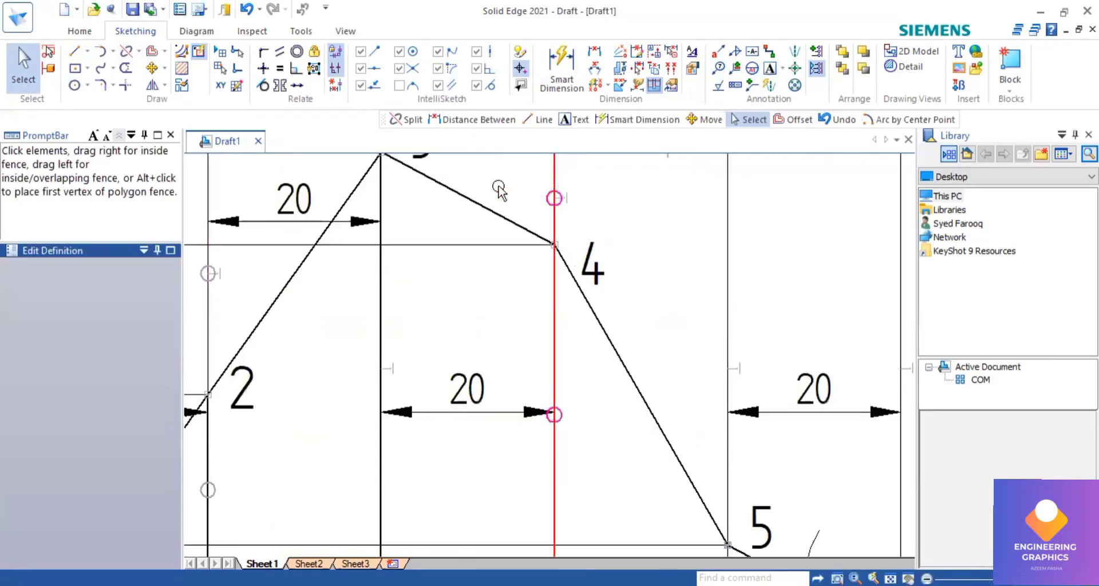
click(555, 171)
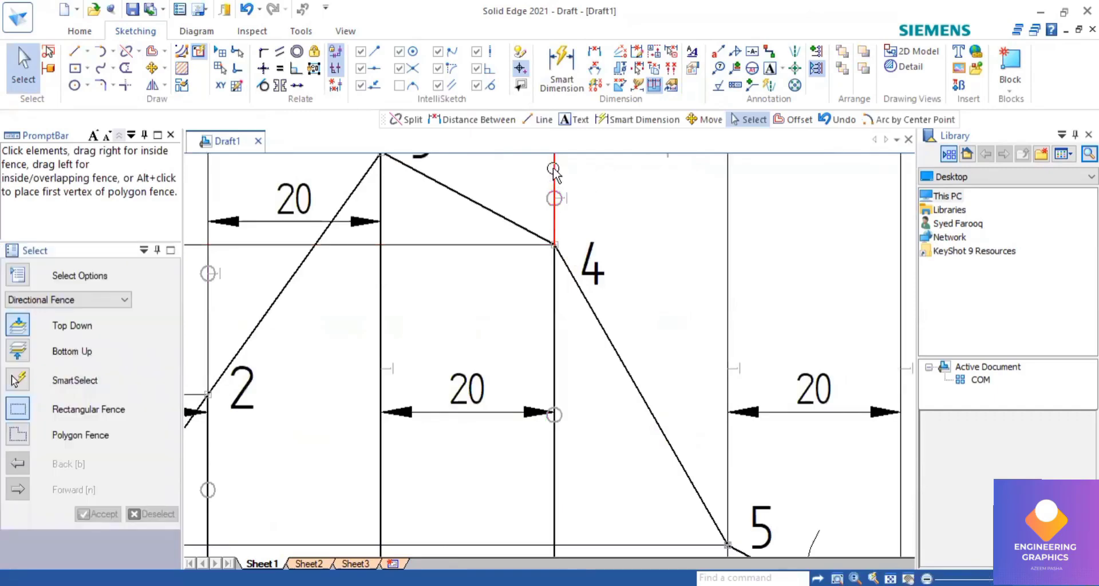
click(556, 171)
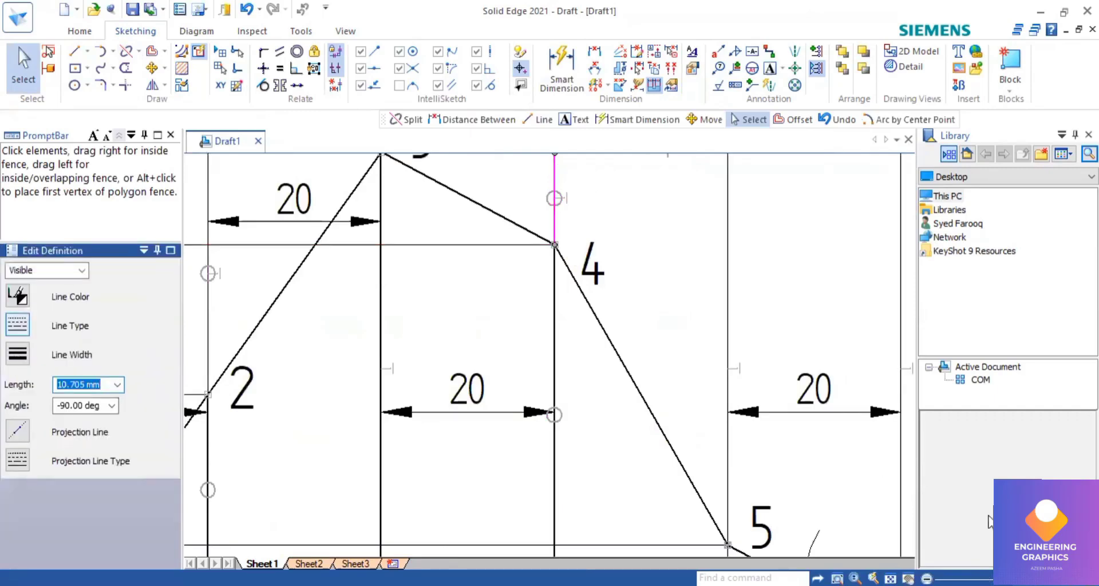
click(891, 578)
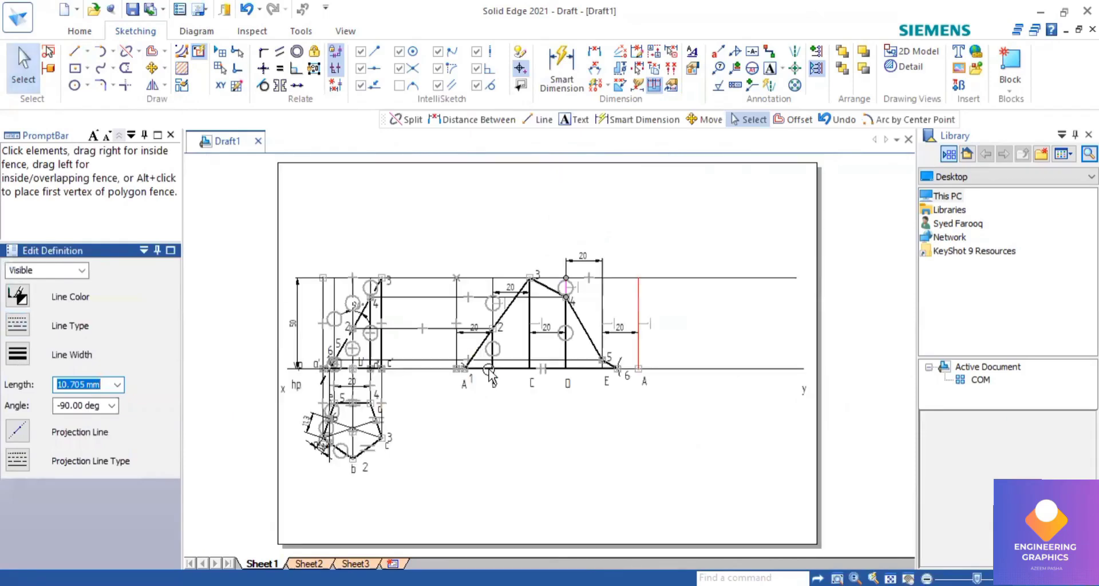
scroll(491, 373, up, 3)
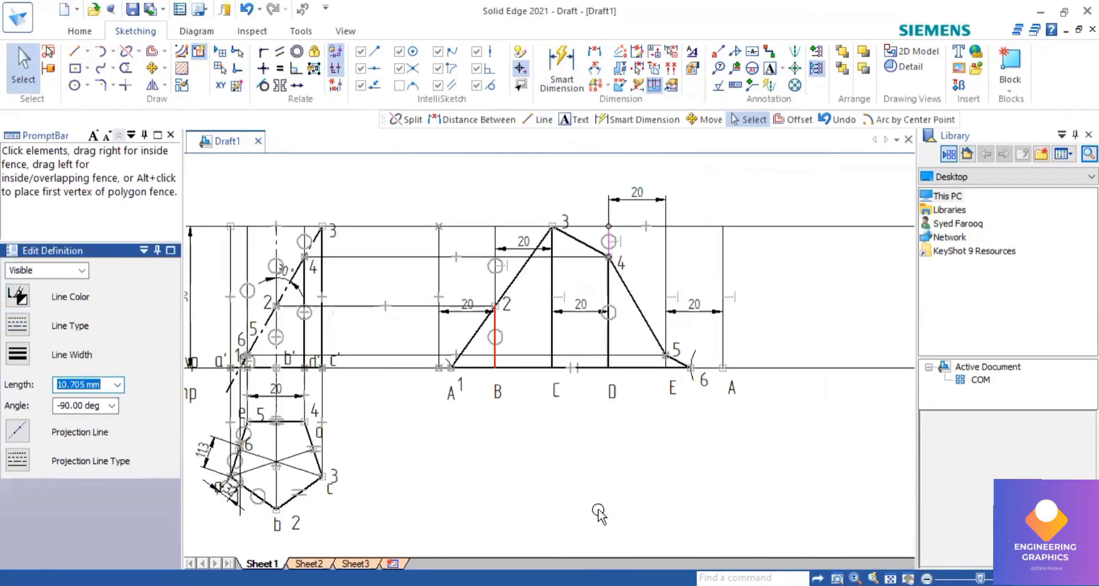
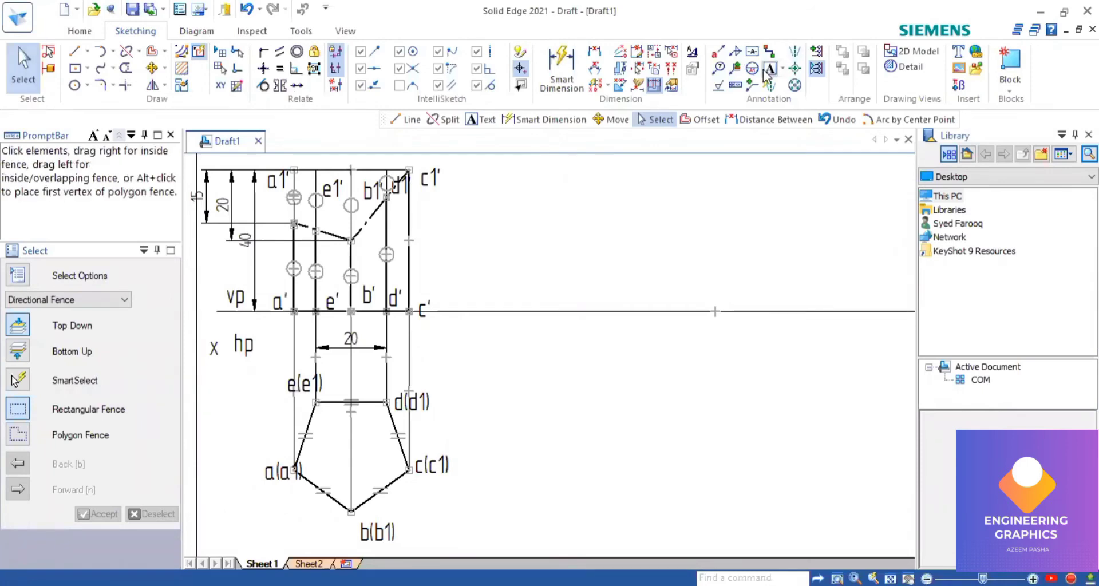
Label cut points 1 and 2 in the front view and beside corners a and b in the top view.
click(281, 208)
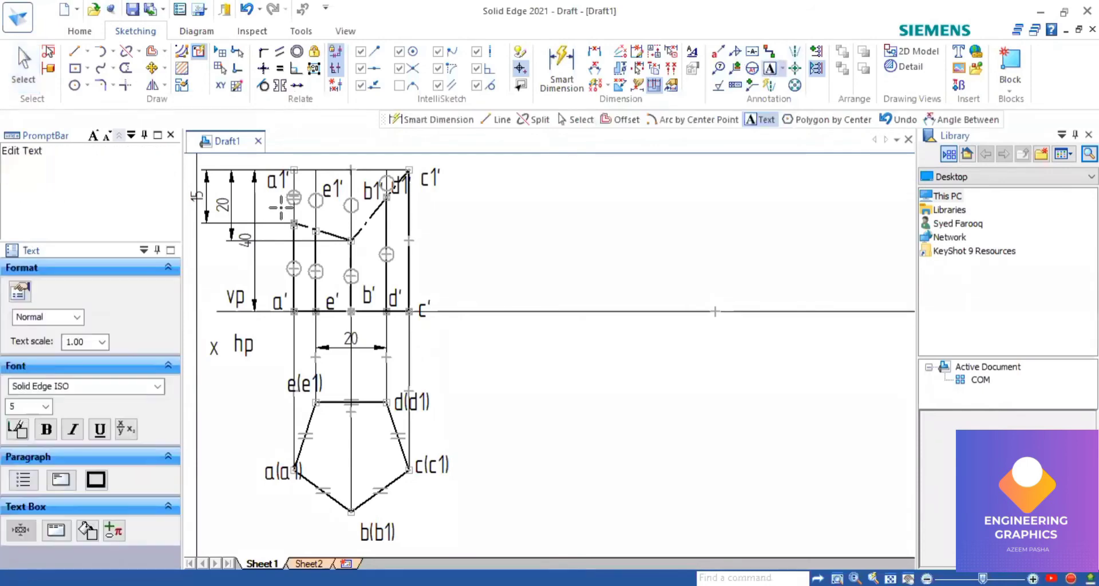
click(280, 207)
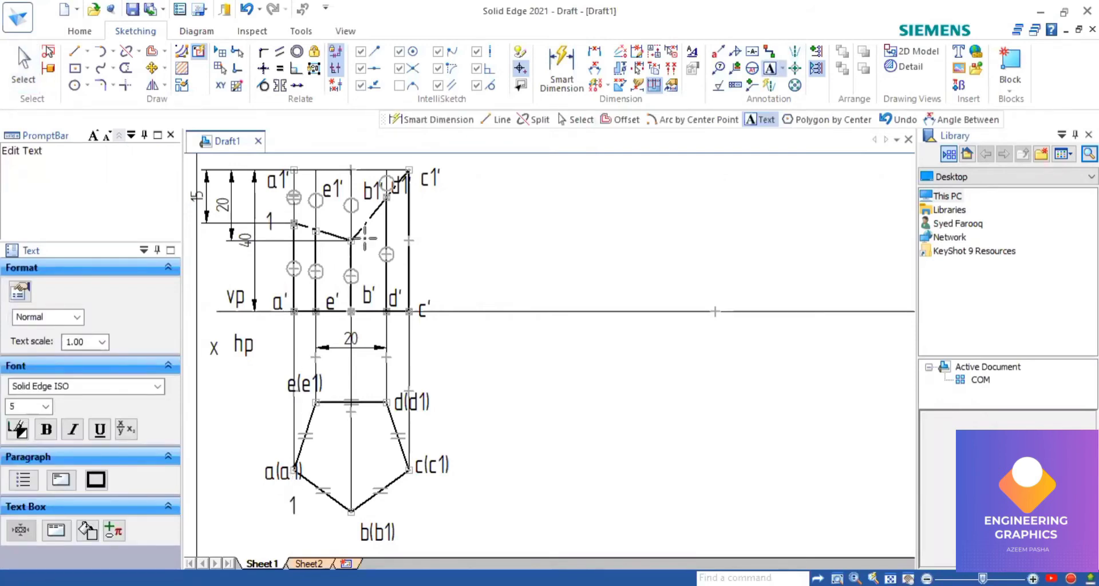
text(2)
click(374, 508)
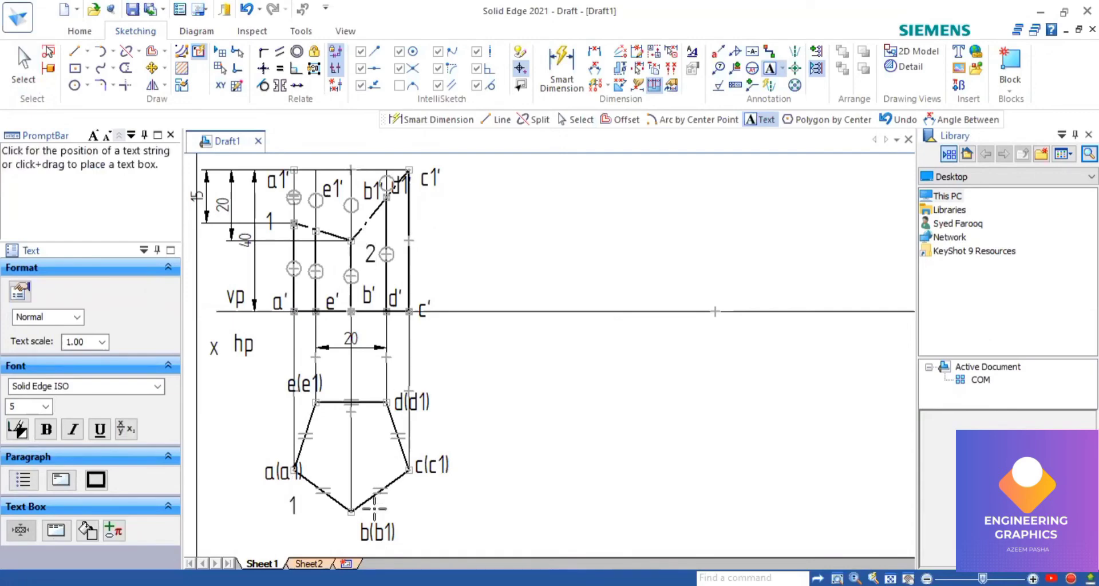
click(373, 508)
text(2)
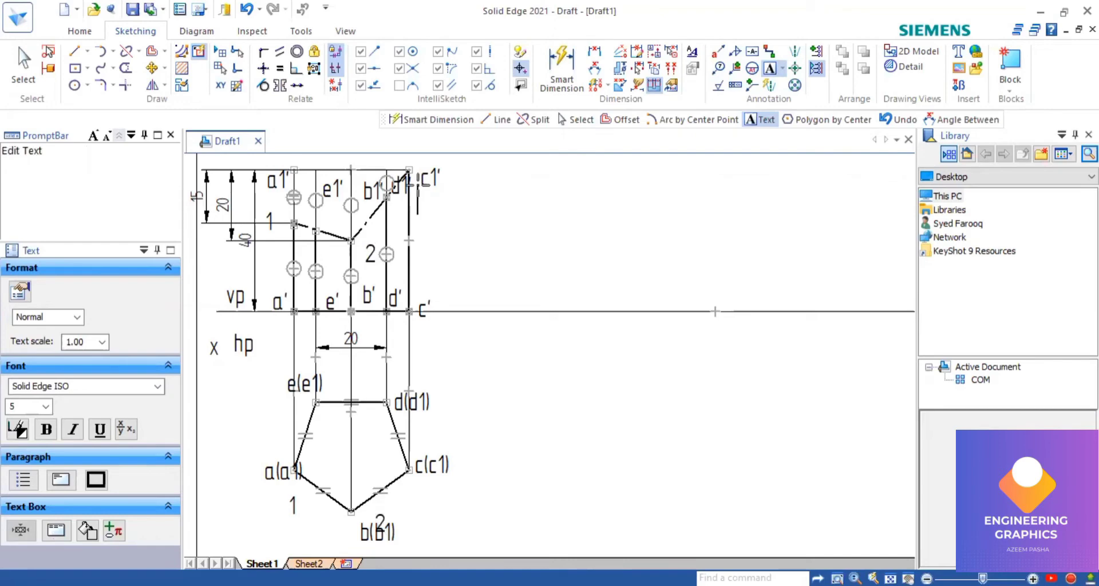
Label cut points 3 and 4 in the front view and beside corners c and d in the top view.
click(417, 195)
text(3)
click(421, 435)
text(3)
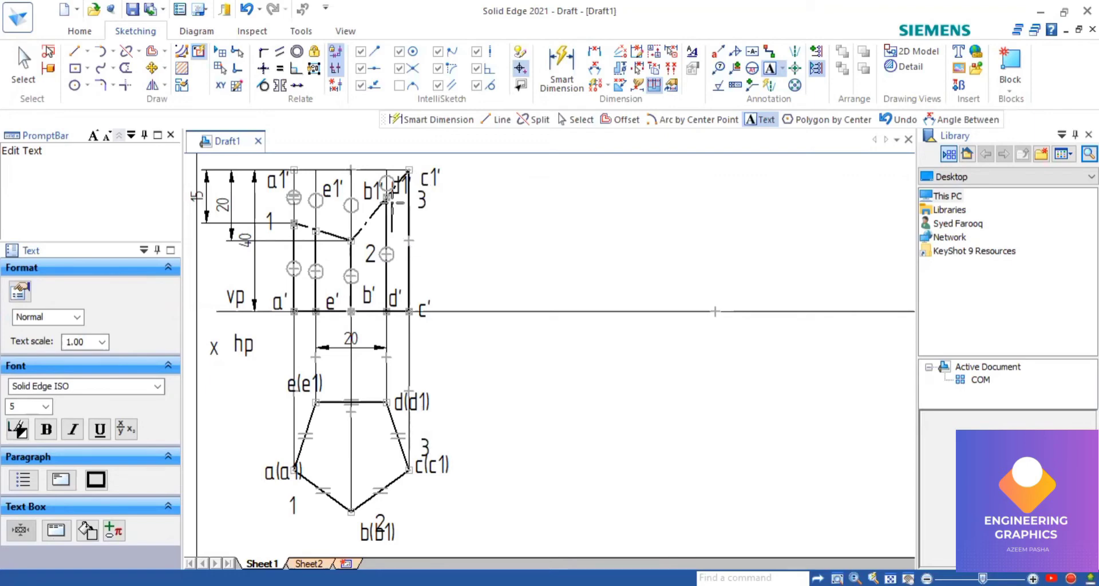
click(395, 203)
text(4)
click(389, 364)
click(388, 363)
text(4)
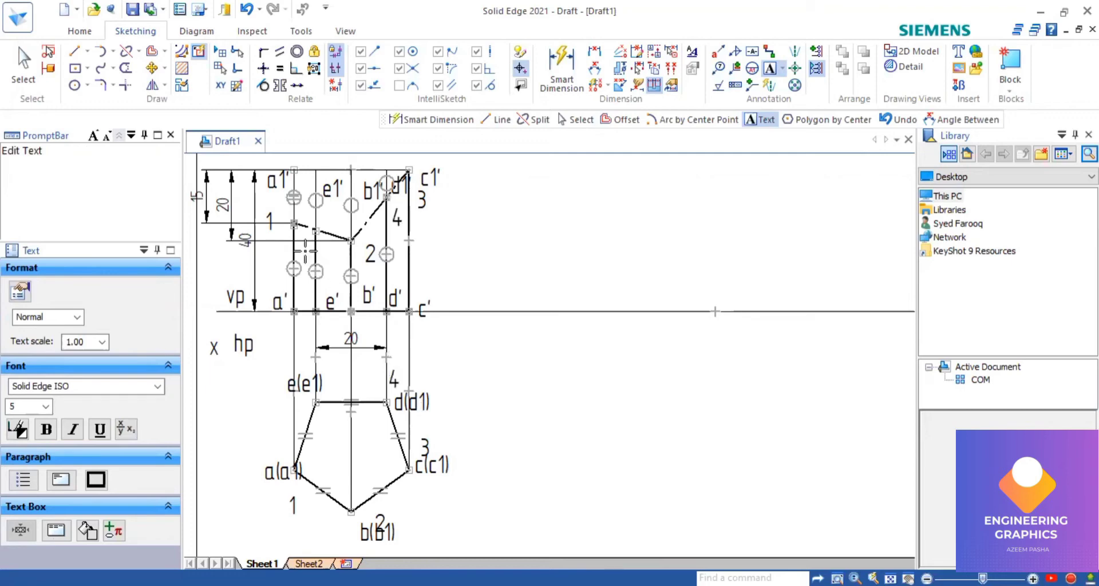
Label cut point 5 on edge e in the front view and beside corner e in the top view.
click(322, 209)
text(5)
click(327, 372)
text(5)
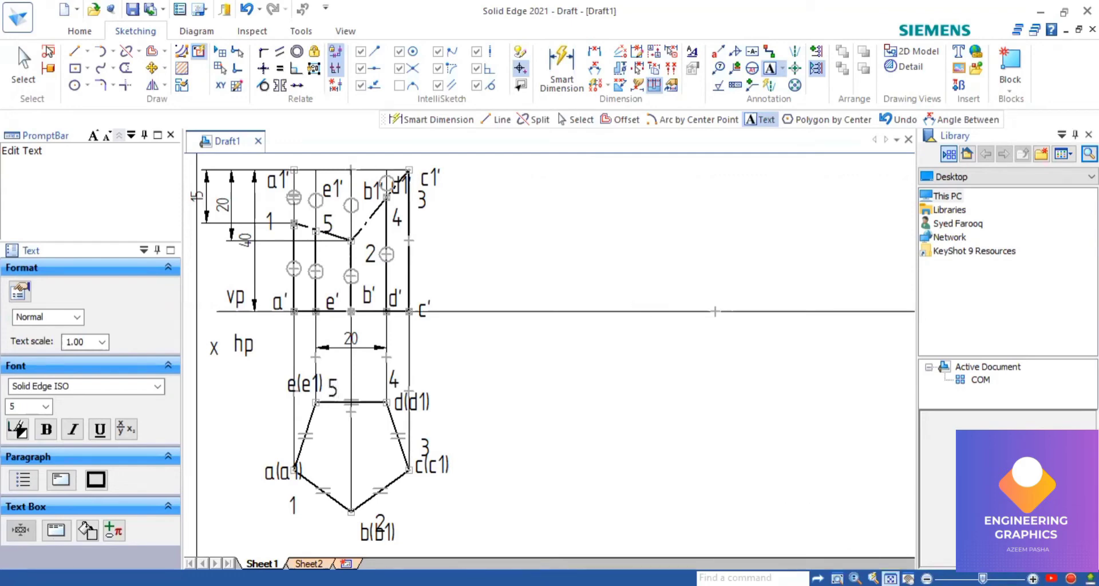
Draw a horizontal line from c1' across the sheet to above the y end of the reference line.
scroll(429, 338, down, 3)
scroll(433, 341, up, 3)
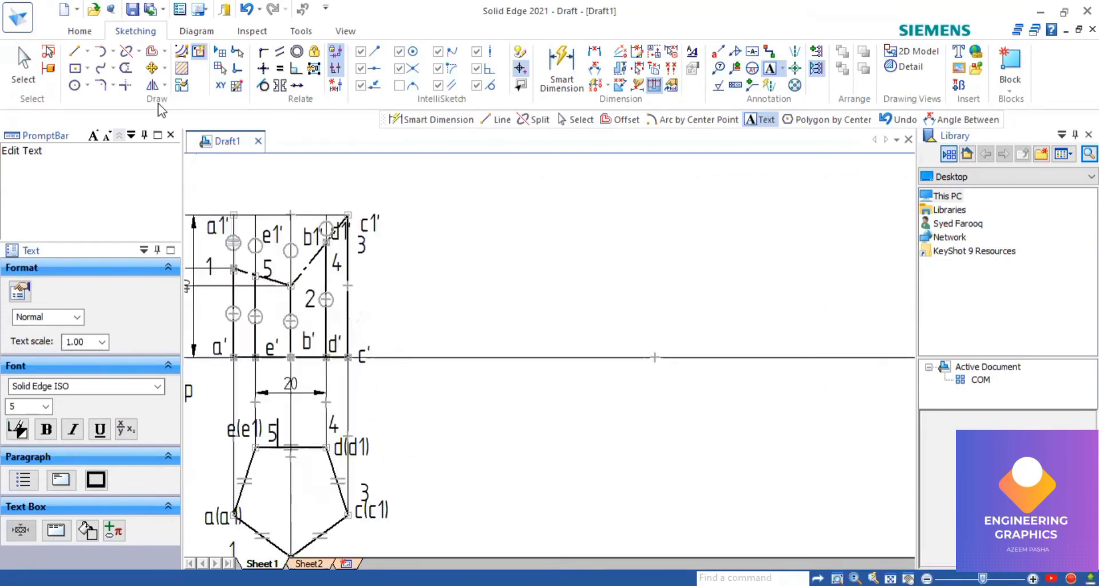
click(73, 53)
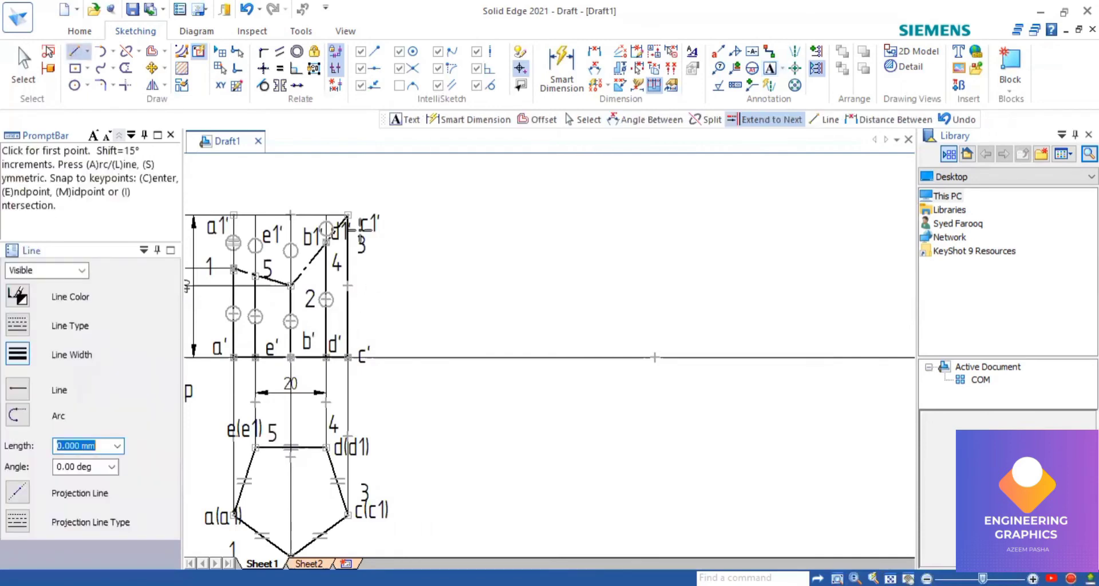
click(21, 330)
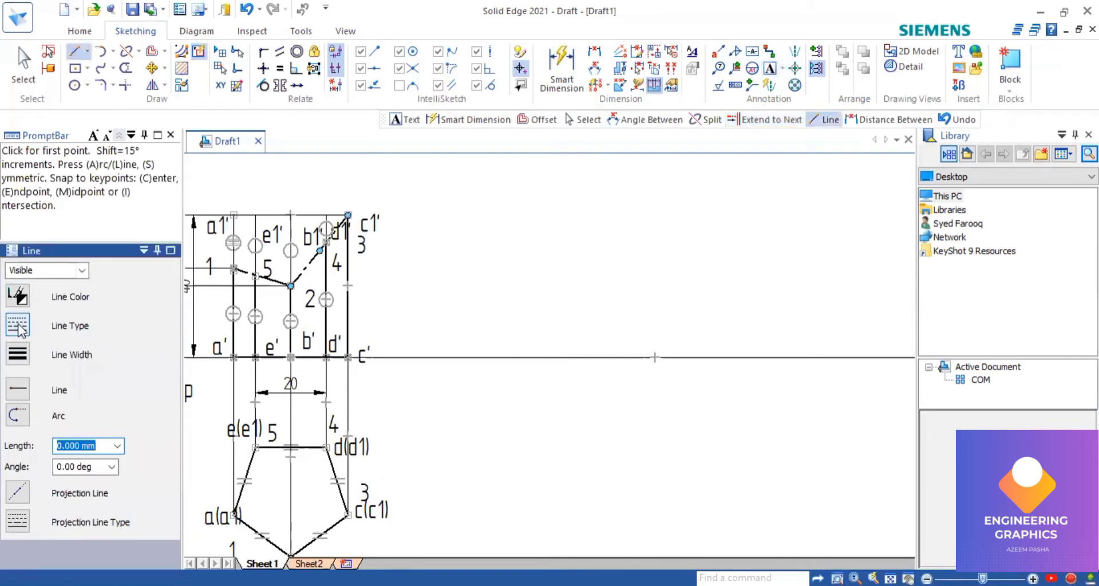
click(348, 214)
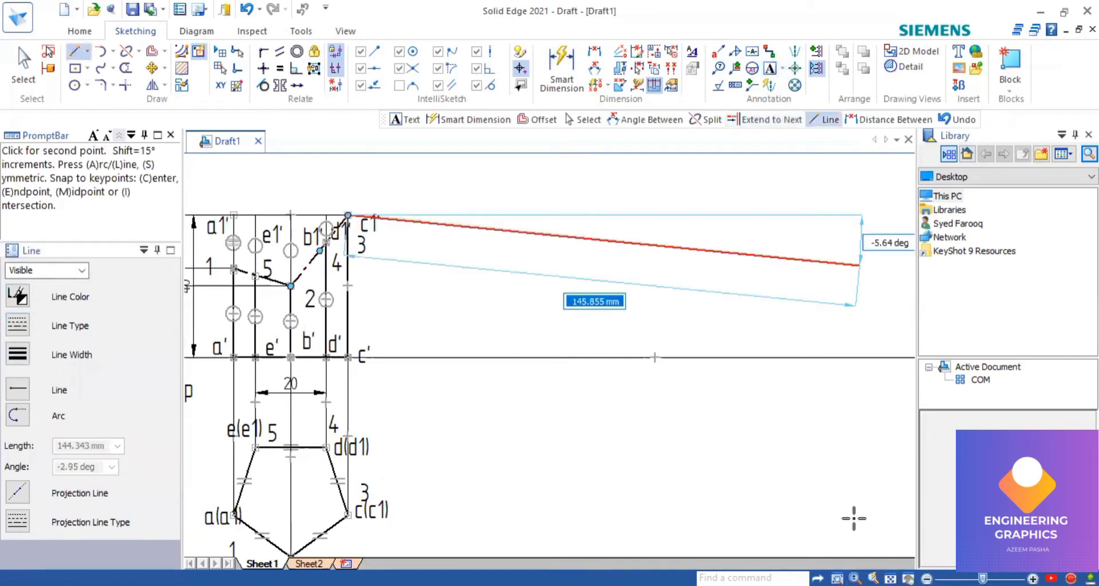
click(891, 578)
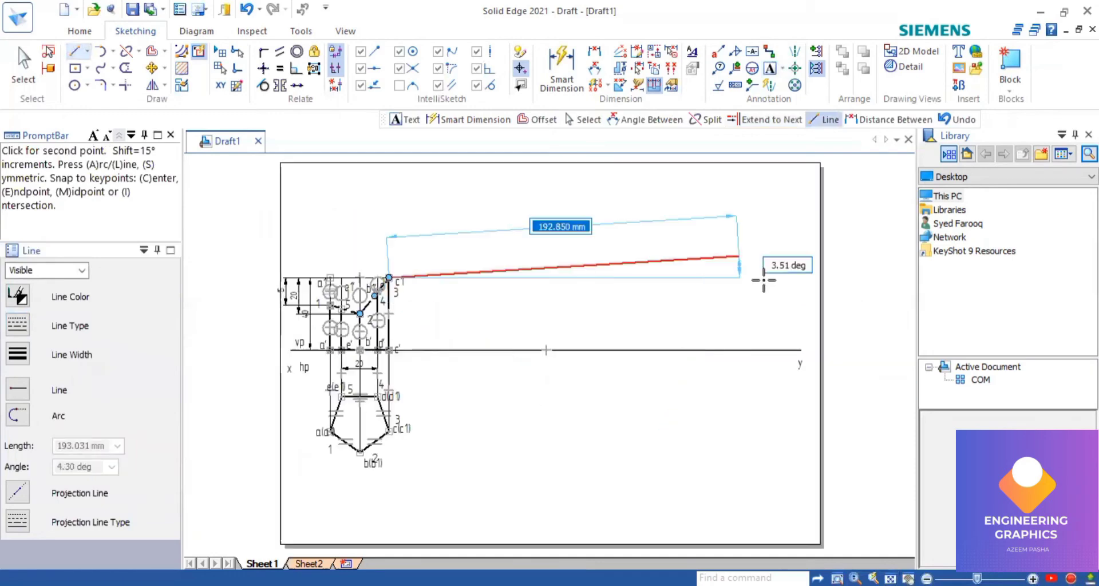
click(795, 277)
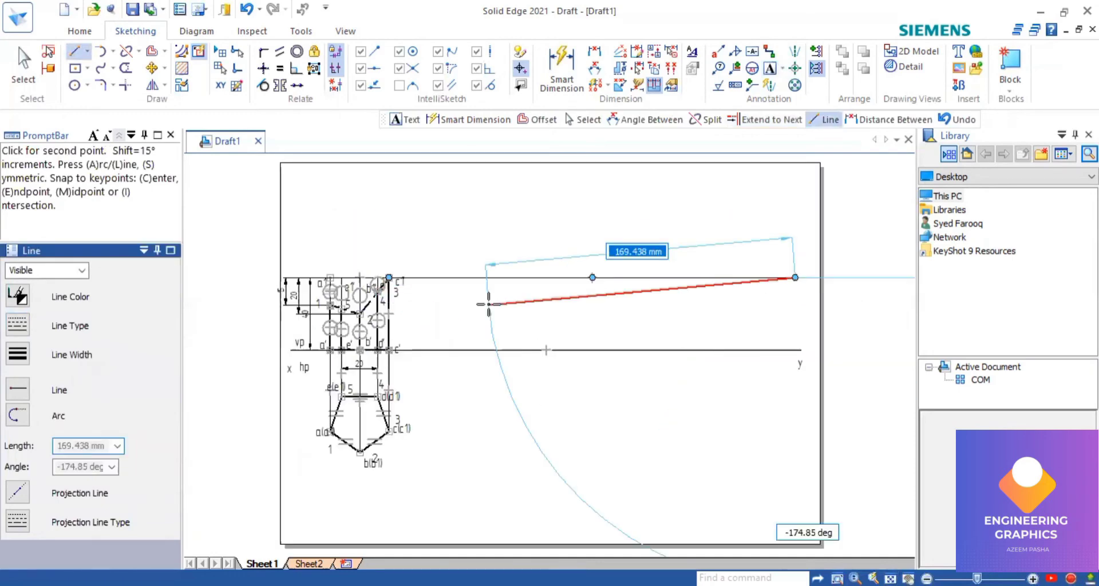
click(488, 304)
right_click(530, 322)
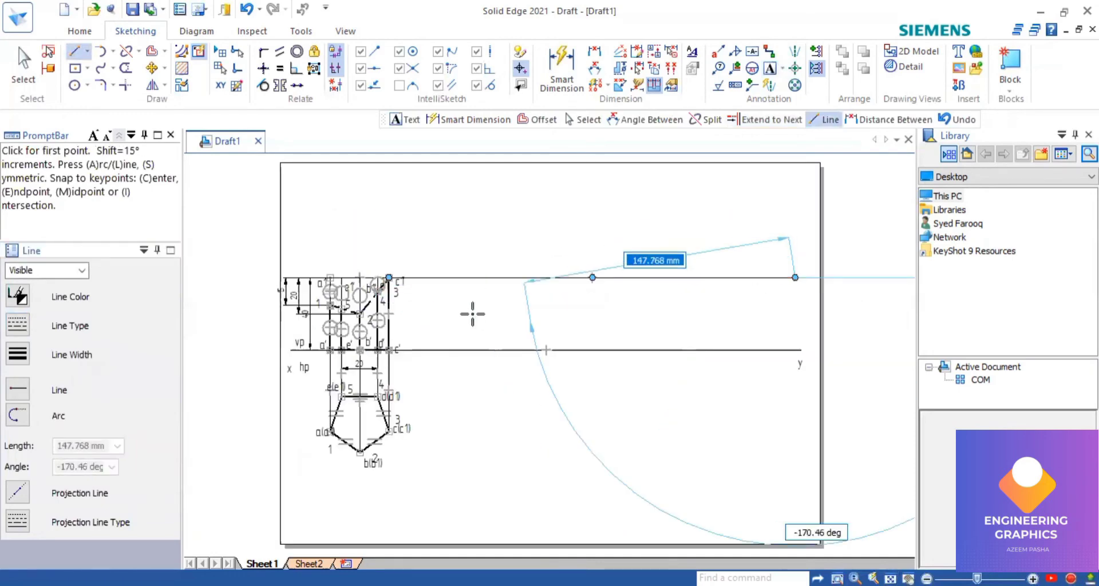
Draw the development's first vertical edge from the upper horizontal line down to the xy line, beyond the front view.
scroll(472, 314, up, 2)
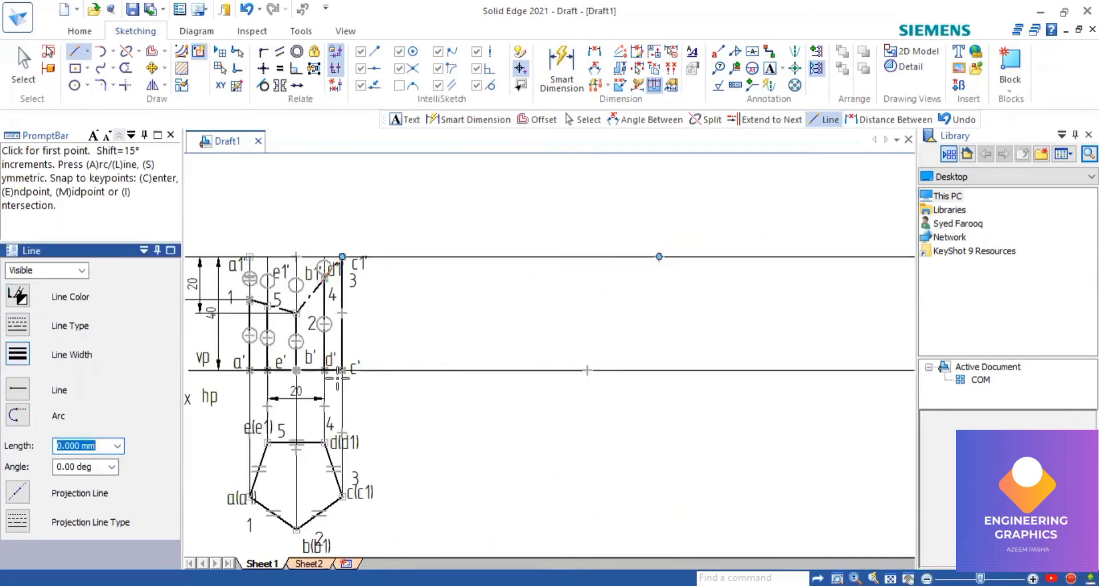
click(457, 257)
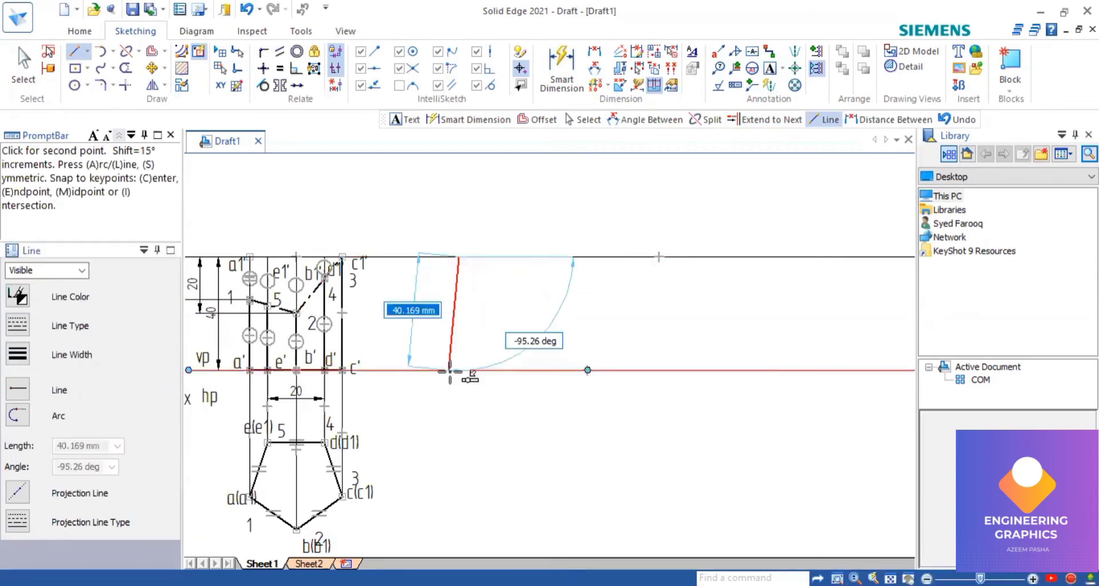
click(456, 371)
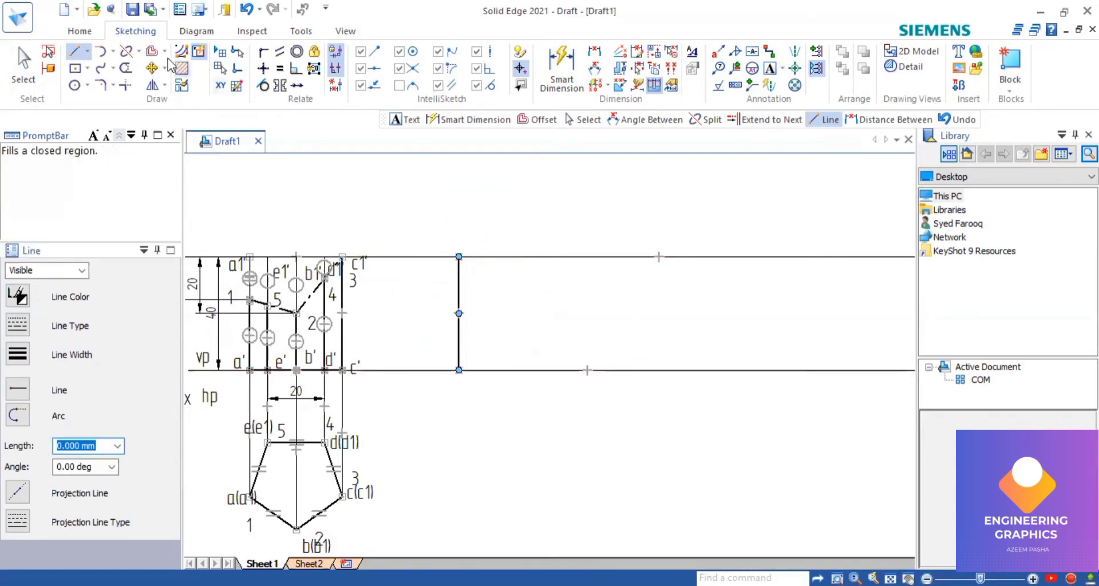
Offset the development's first vertical edge five times at 20 mm spacing, away from the front view.
click(151, 51)
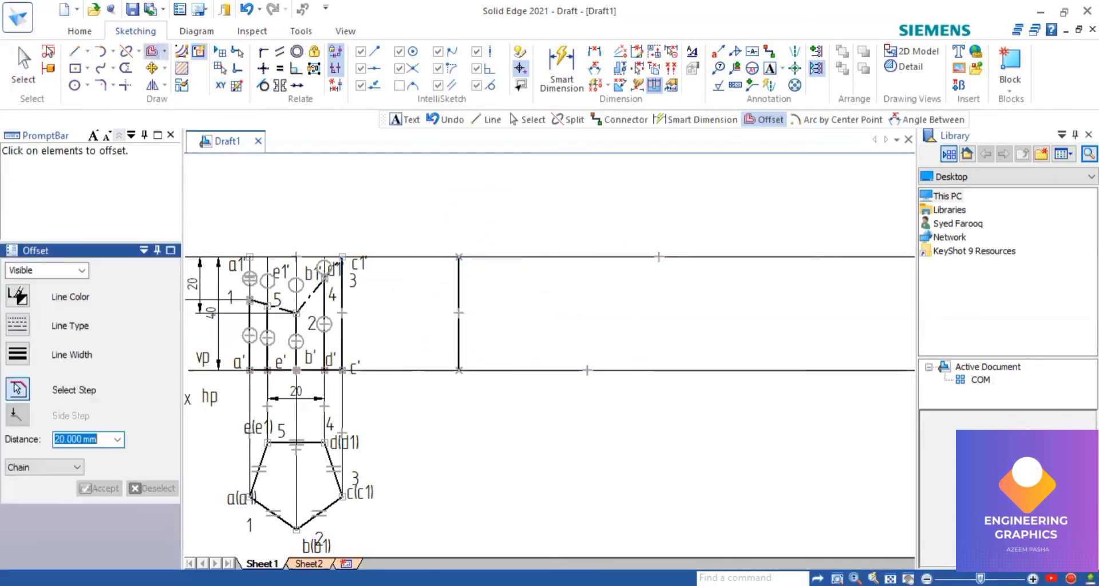
click(459, 332)
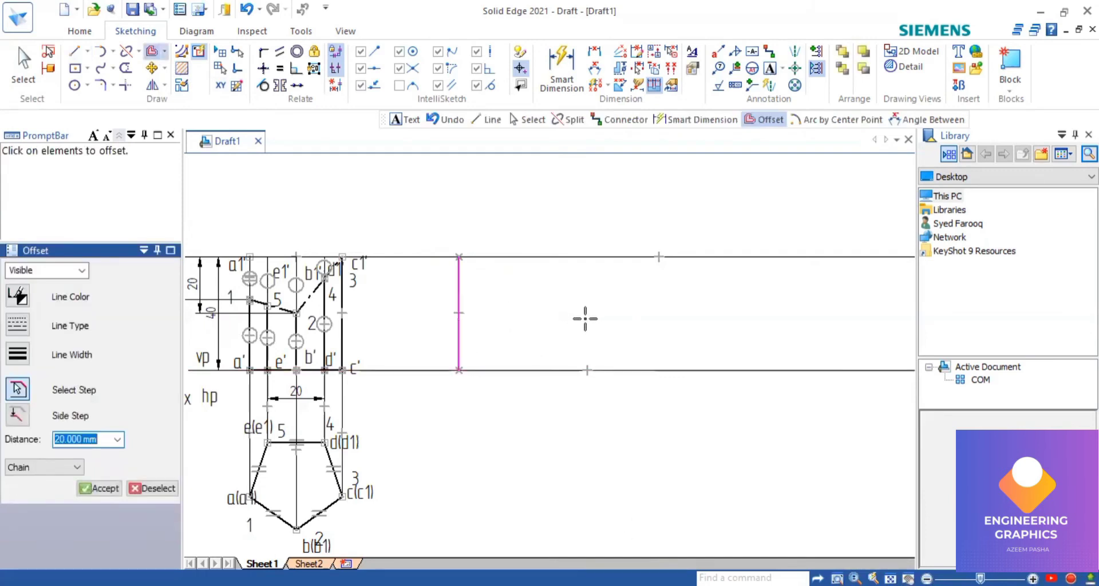
right_click(661, 357)
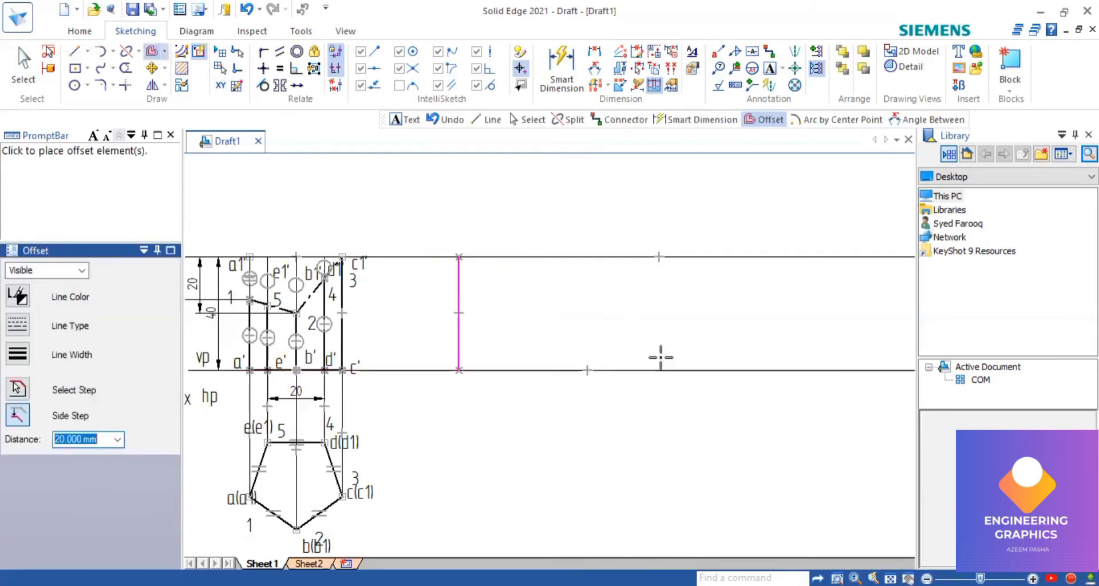
click(617, 330)
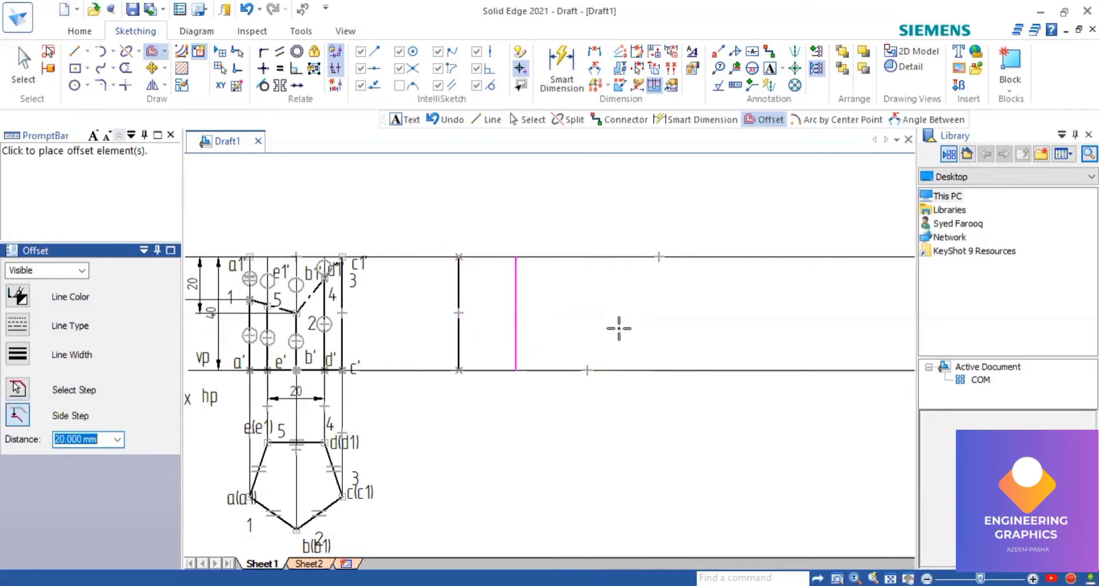
click(681, 324)
click(719, 322)
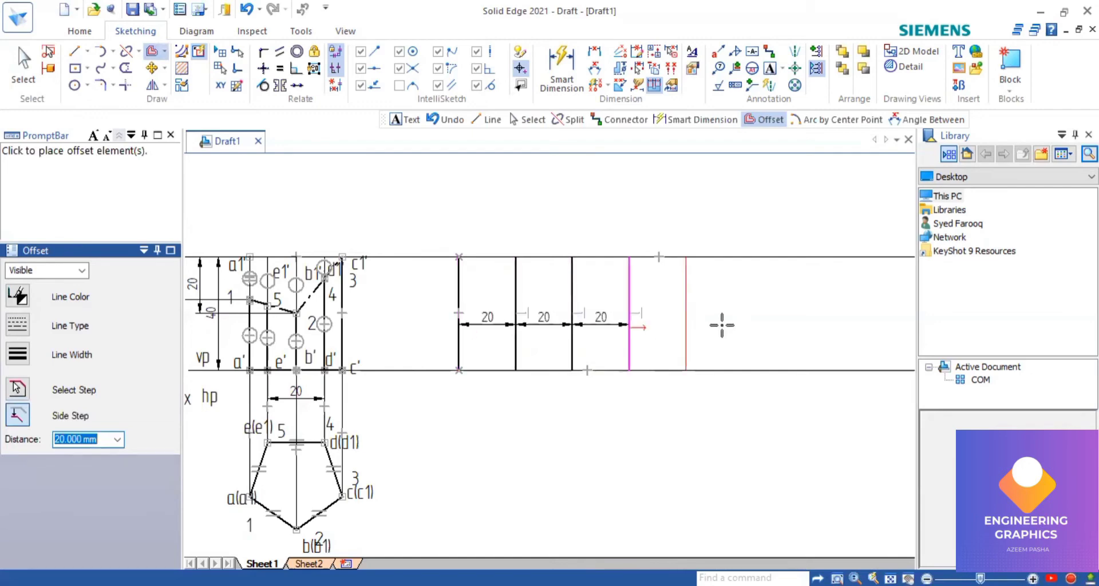
double_click(709, 453)
right_click(656, 213)
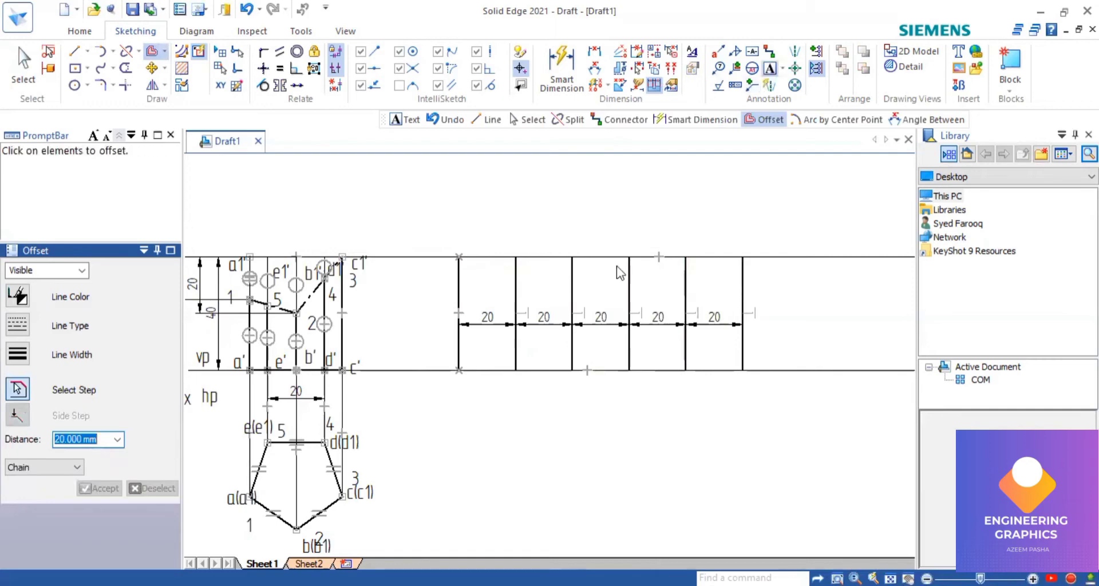
Label the feet of the development's first three vertical edges A, B and C below the xy line.
click(464, 380)
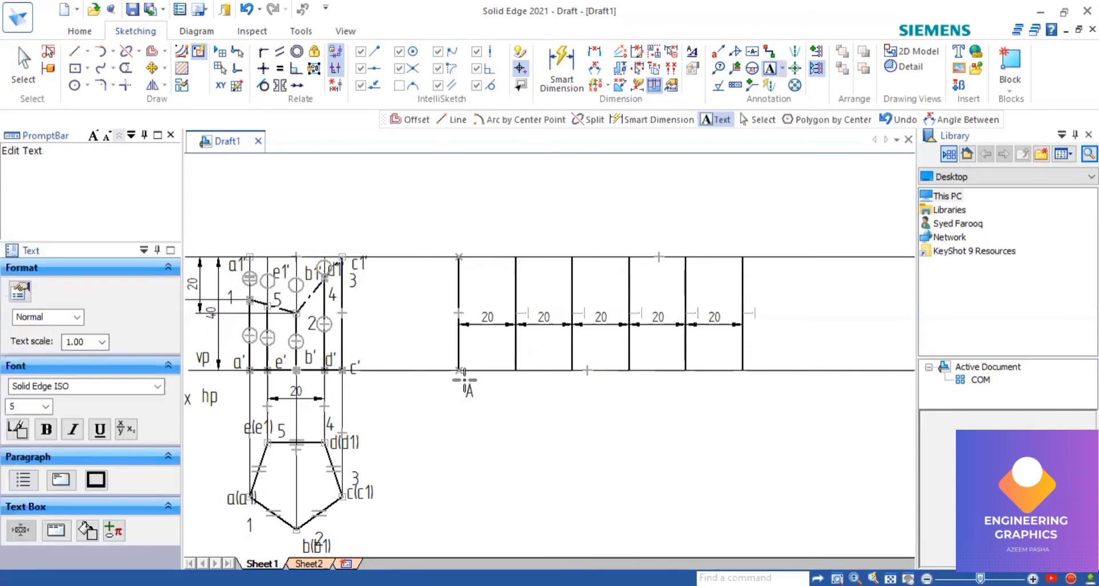
text(A)
click(517, 382)
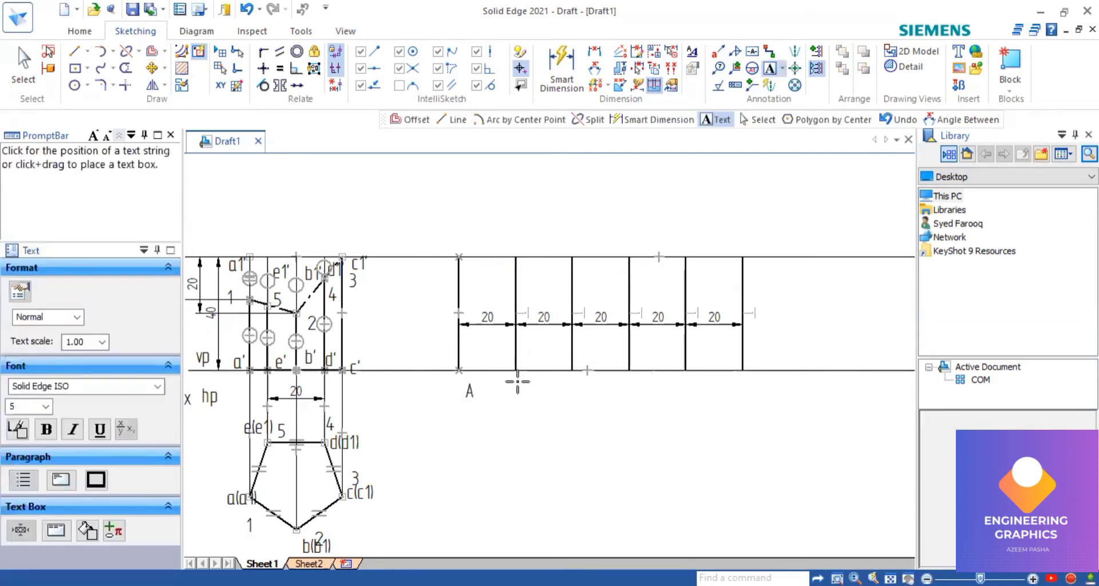
click(517, 381)
text(B)
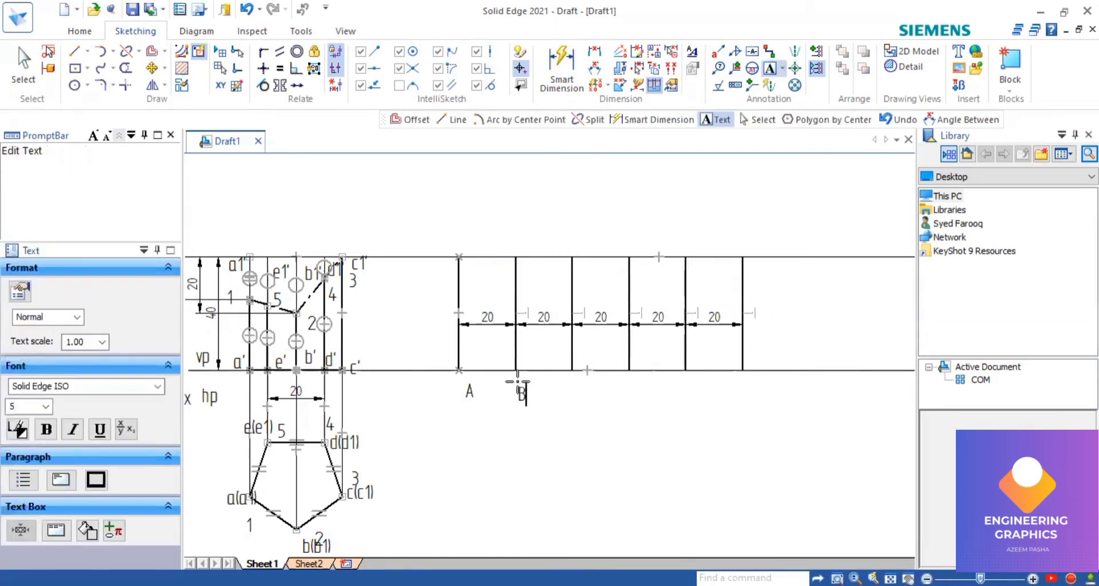
click(569, 376)
click(569, 376)
text(C)
Label the feet of the development's last three vertical edges D, E and A below the xy line.
click(625, 382)
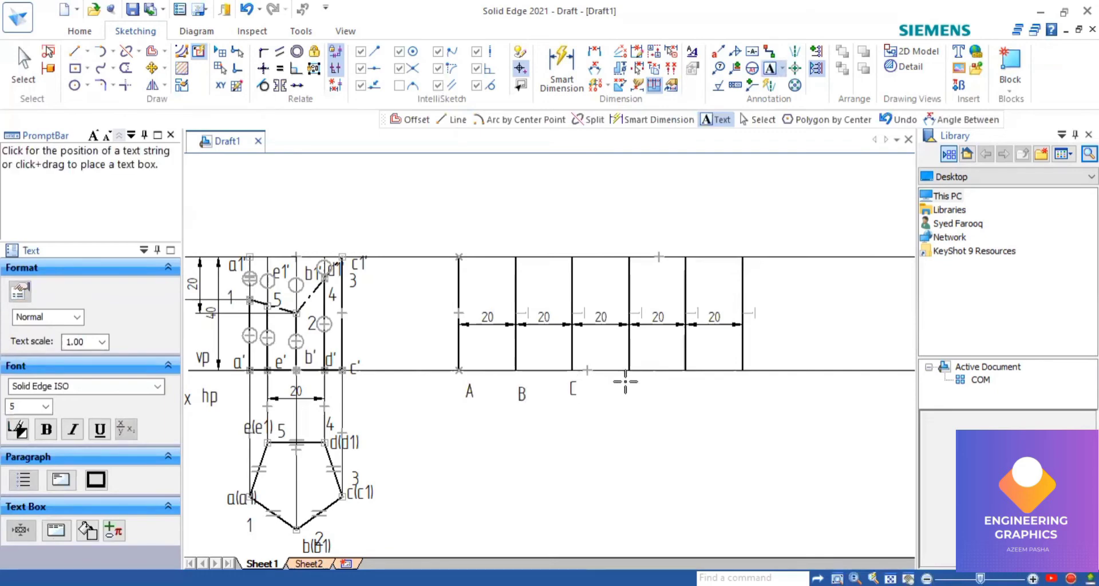
click(625, 382)
text(D)
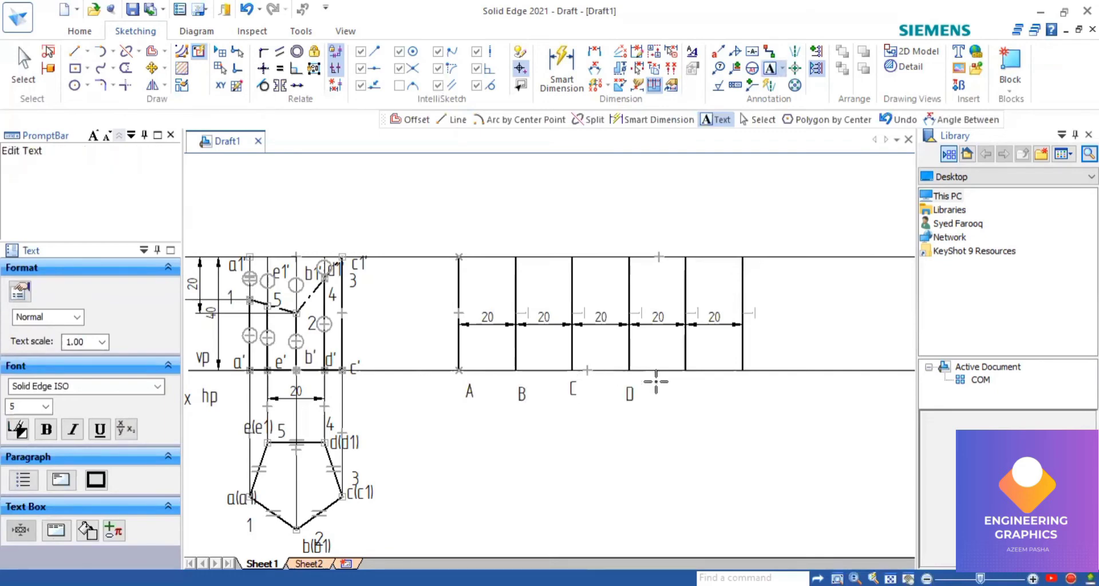
click(694, 374)
click(694, 373)
text(E)
click(744, 379)
text(A)
Project cut point 1 horizontally from the front view to the development's last edge and label it 1 at both A edges.
click(75, 52)
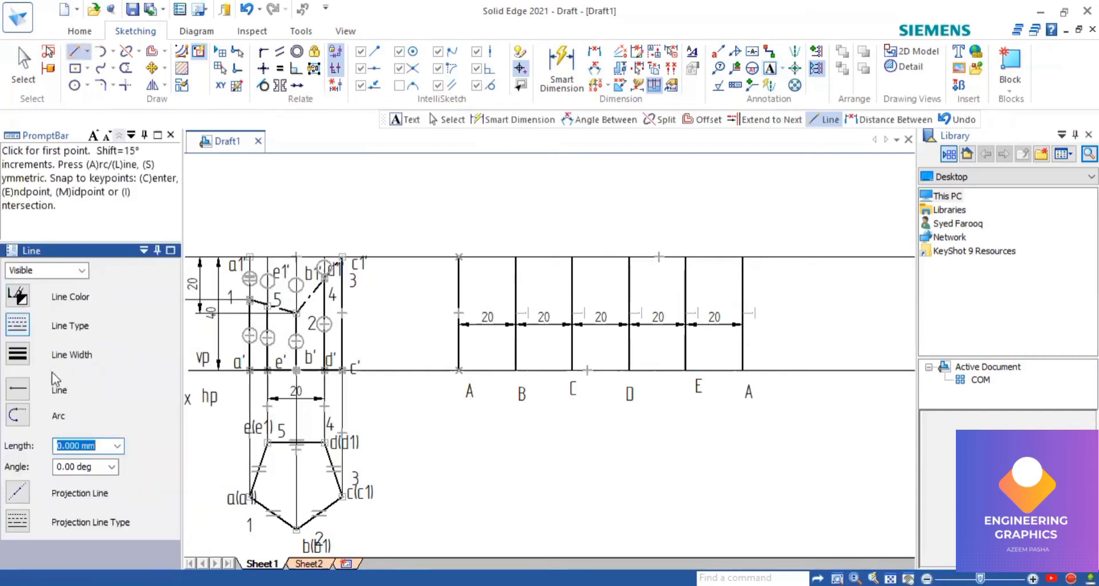
click(250, 300)
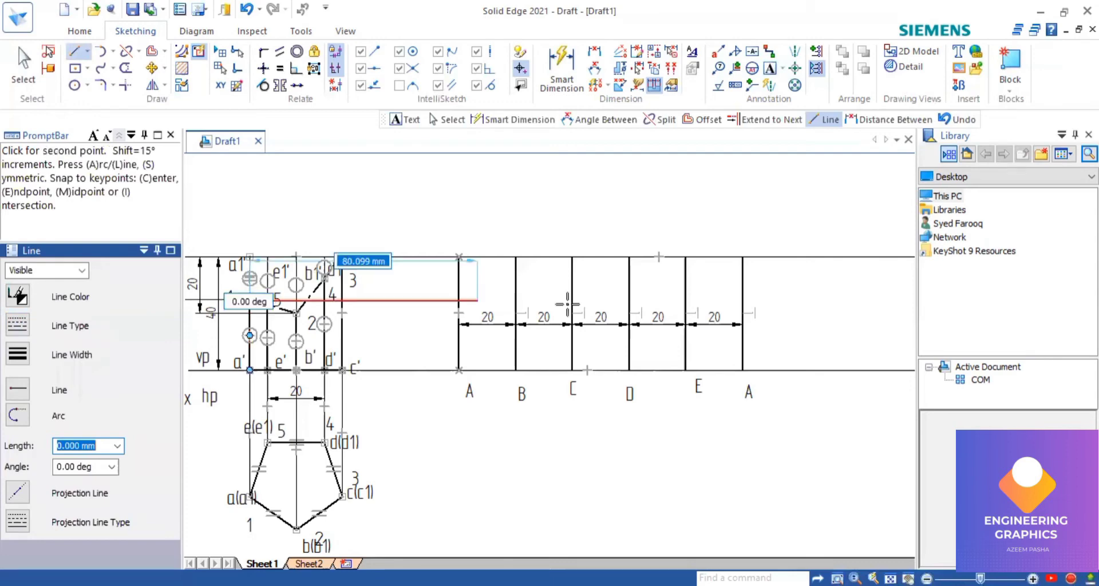
click(742, 301)
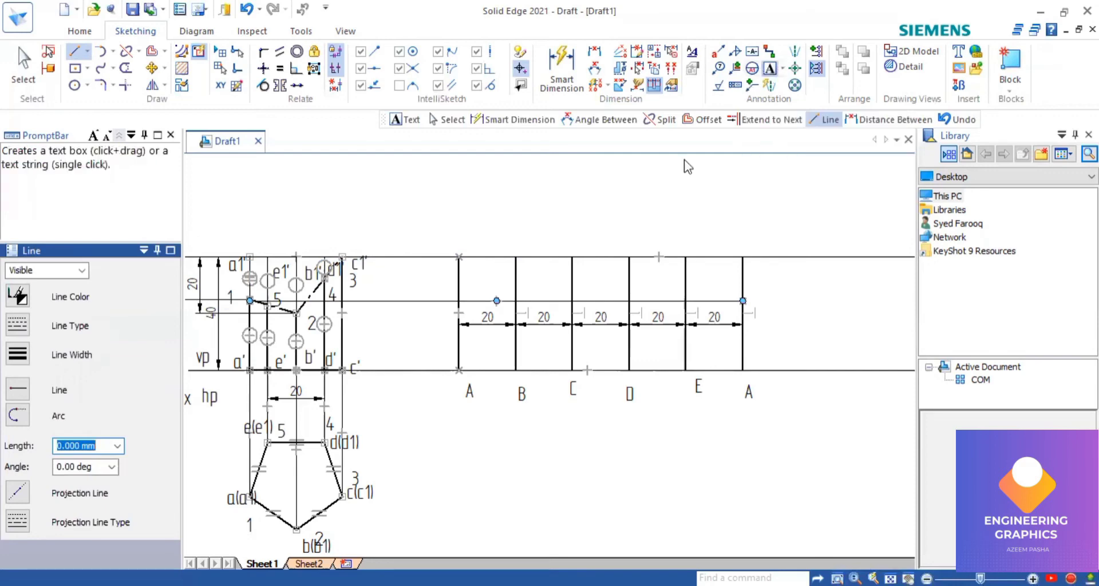
click(440, 282)
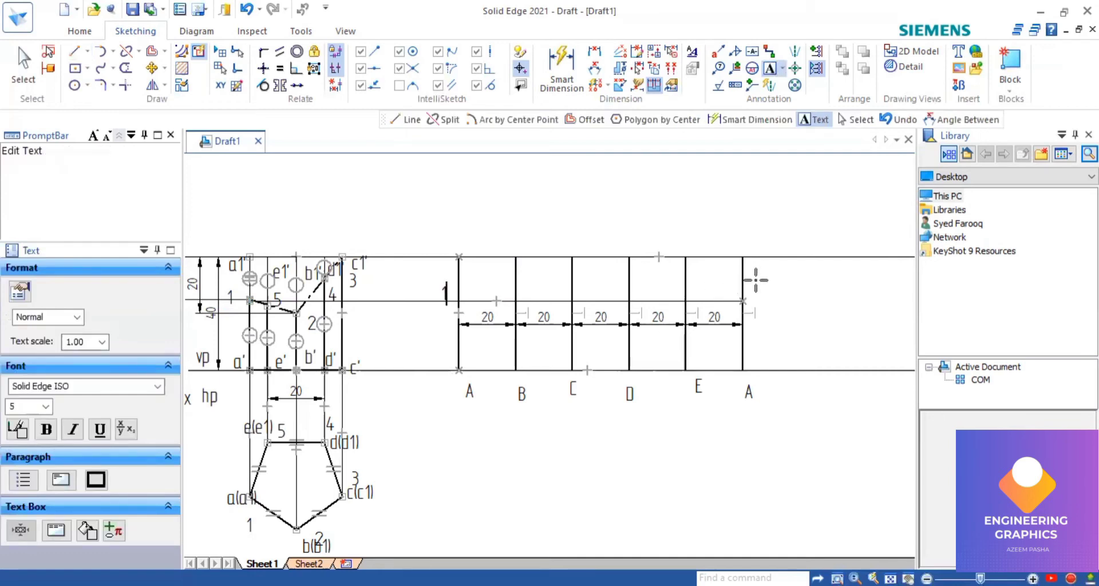
text(1)
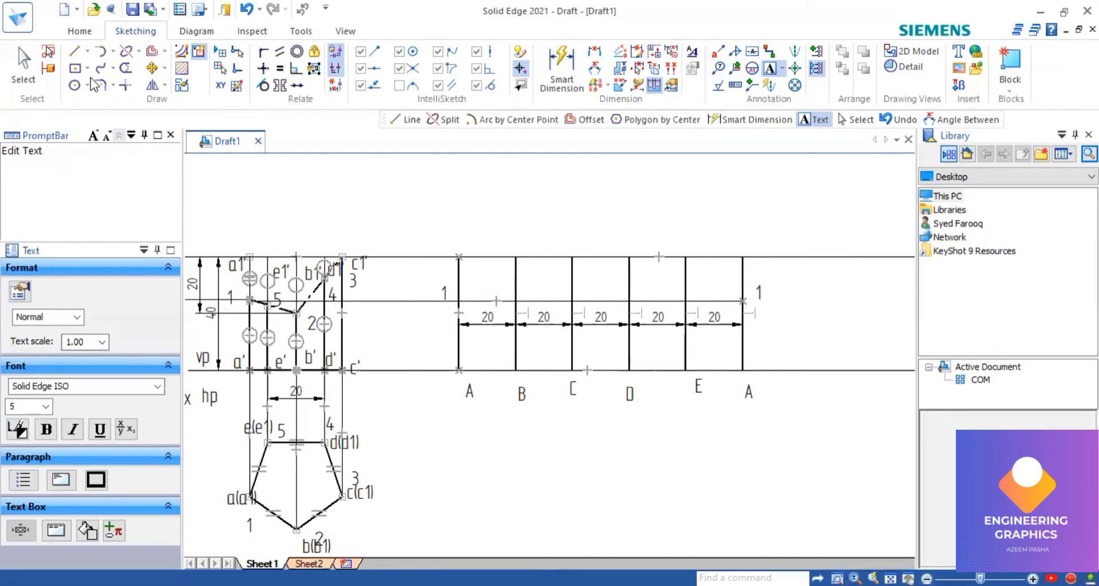
Project cut point 2 horizontally from the front view to edge B of the development and label it 2.
click(75, 49)
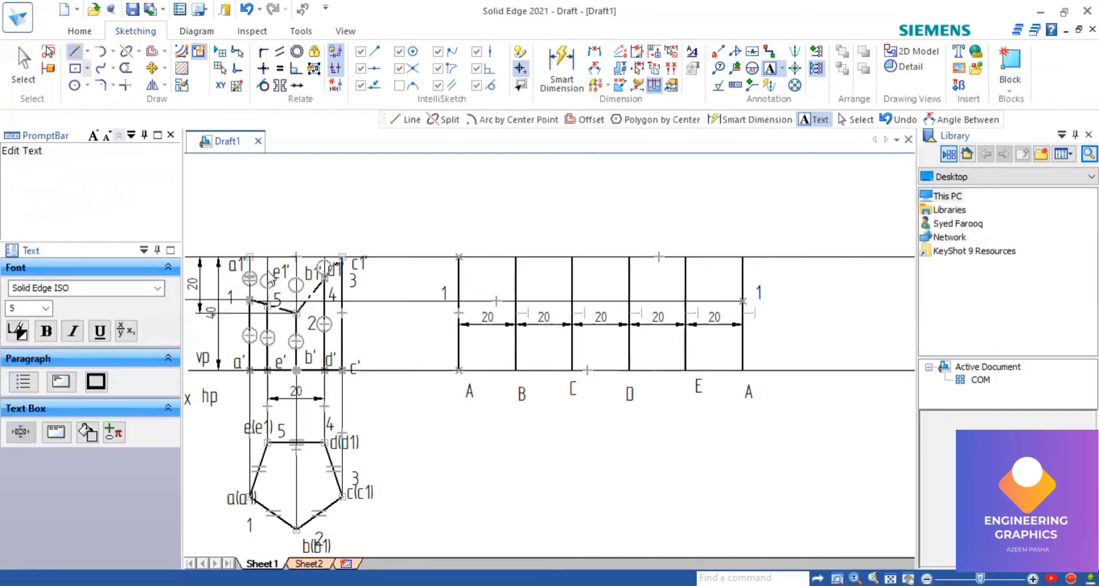
click(296, 312)
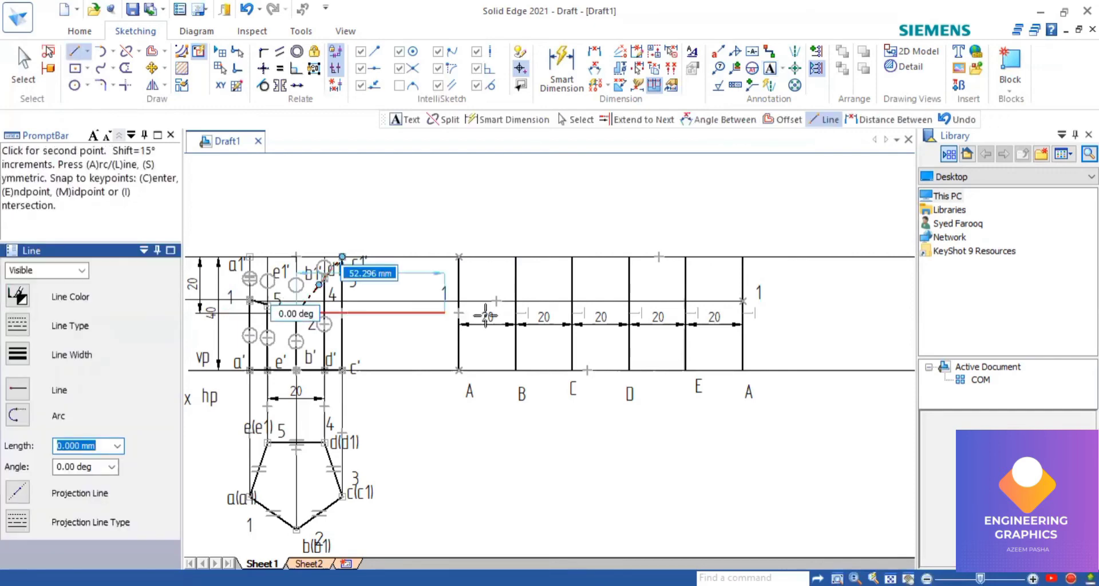
click(515, 313)
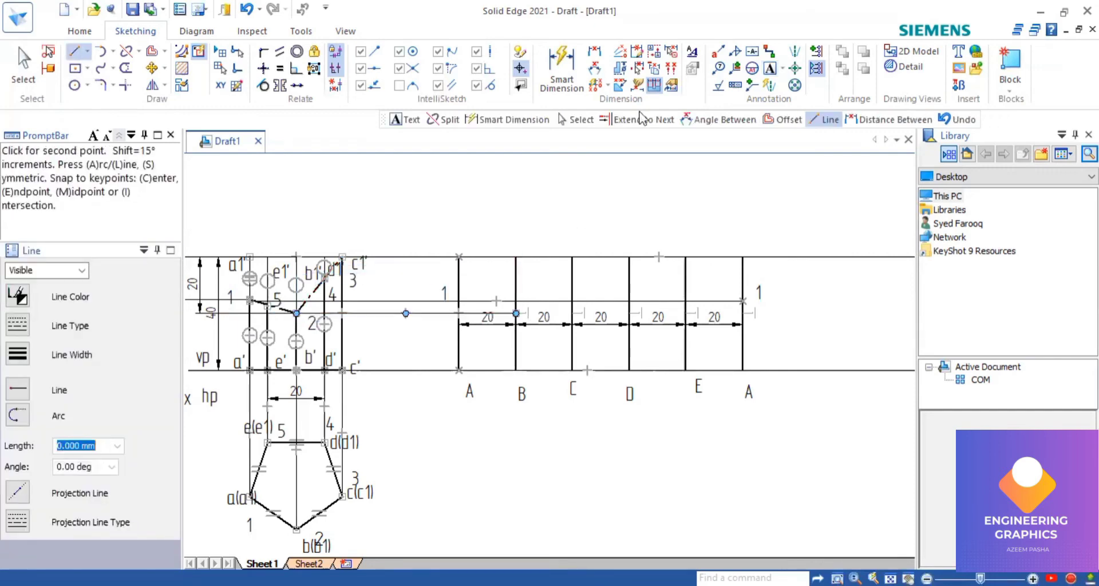
click(769, 68)
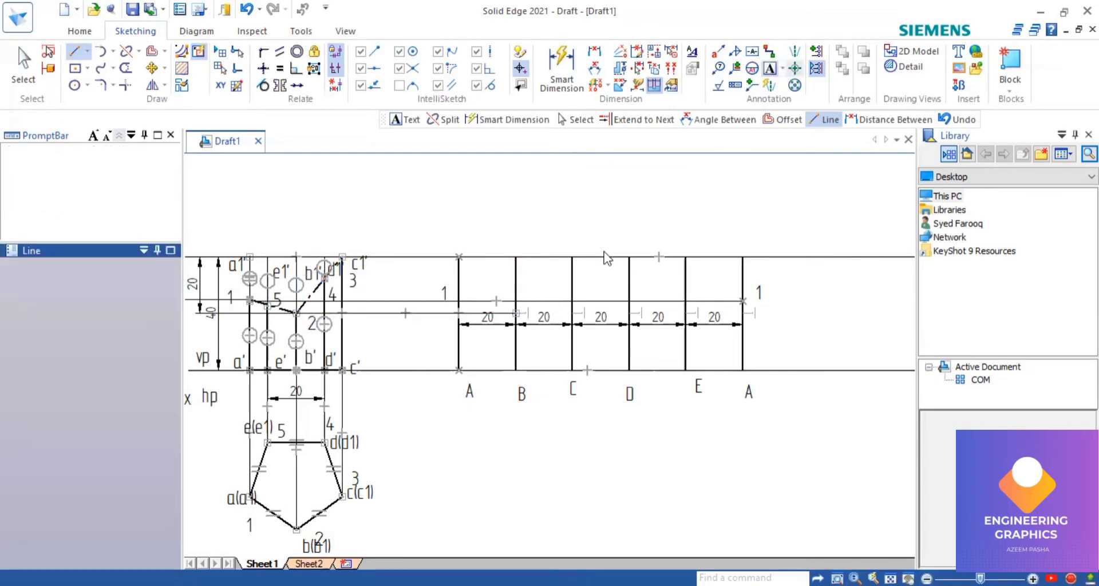
click(525, 303)
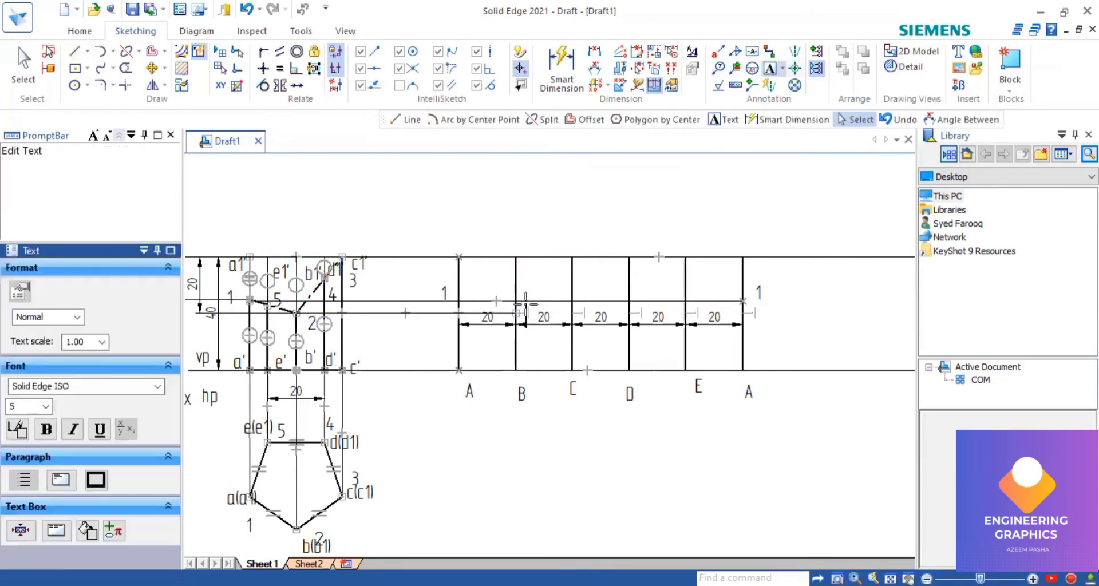
text(2)
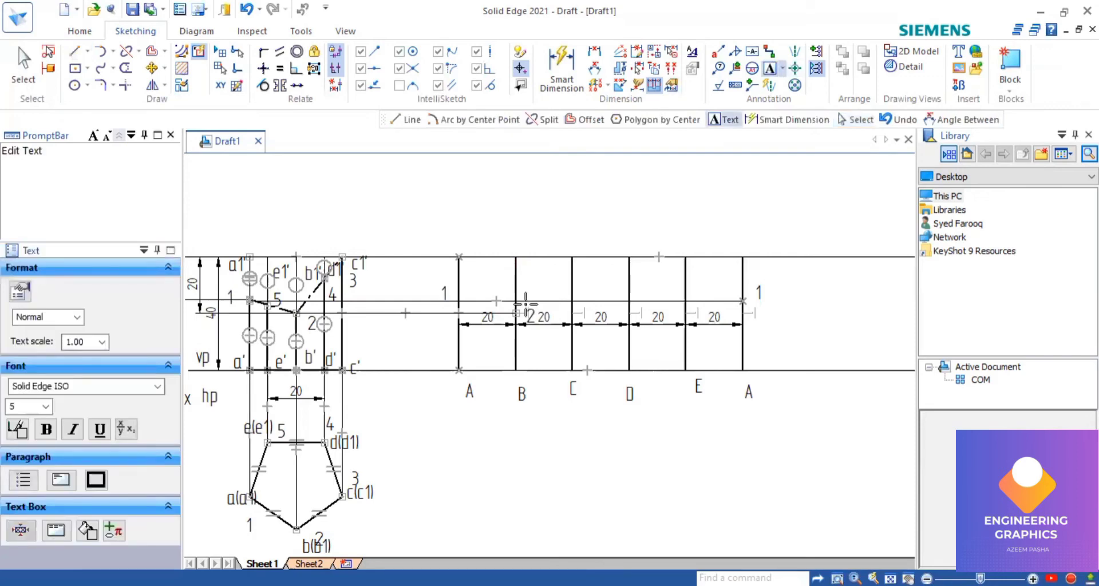
Label the upper end of edge C in the development as cut point 3.
click(76, 53)
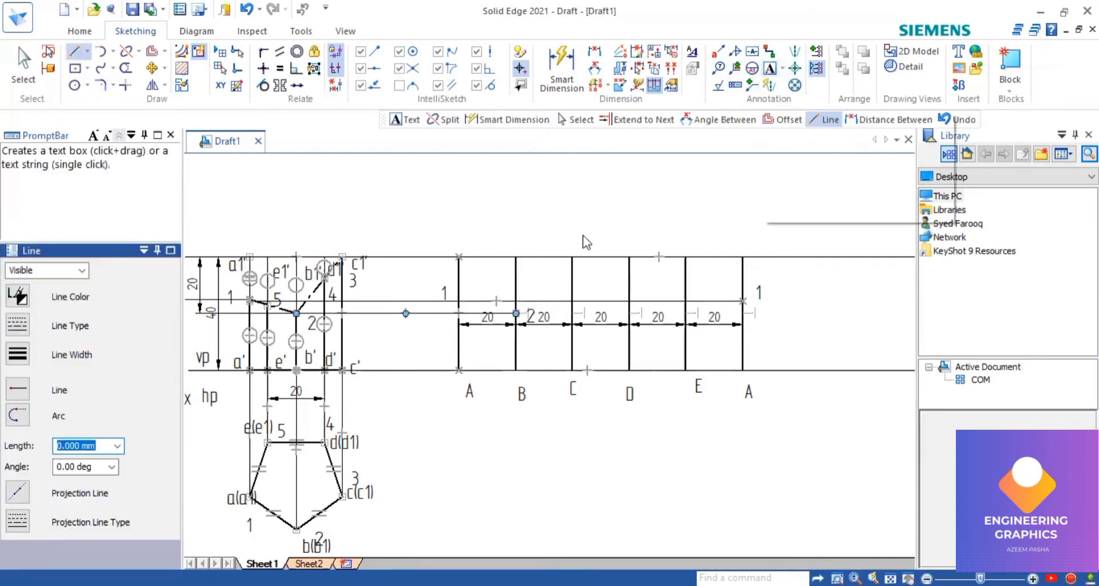
click(583, 235)
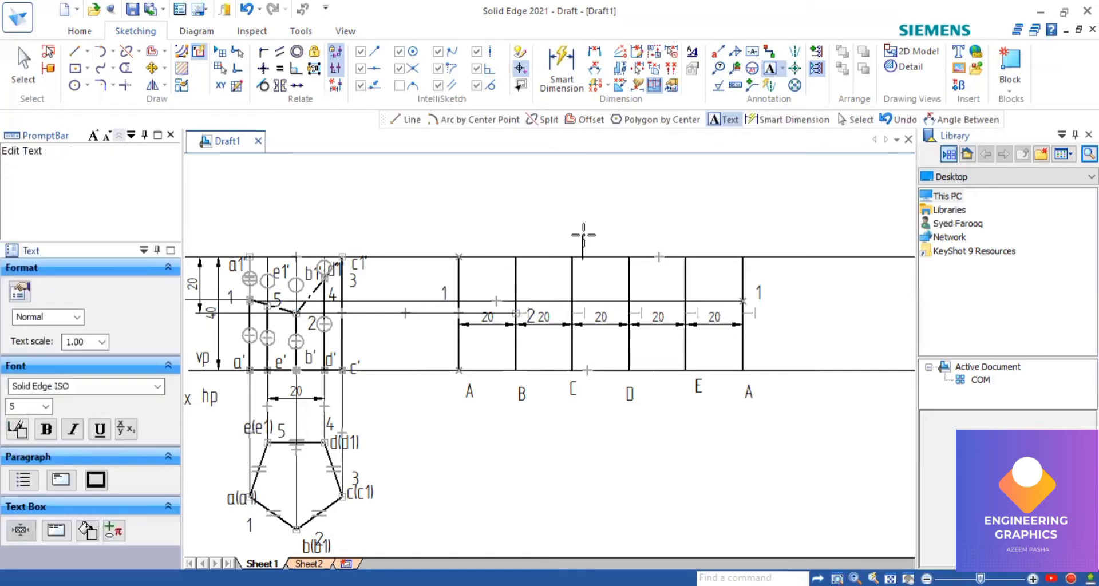
text(3)
Project cut point 4 horizontally from edge d in the front view to edge D of the development and label it 4.
click(74, 51)
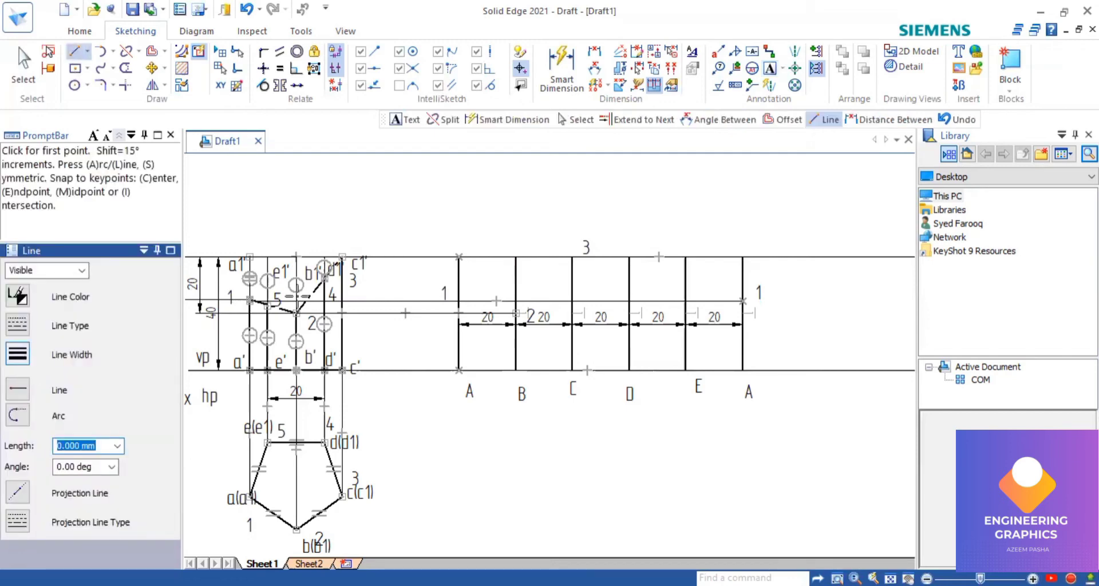
click(297, 313)
scroll(324, 276, up, 2)
scroll(324, 276, up, 2)
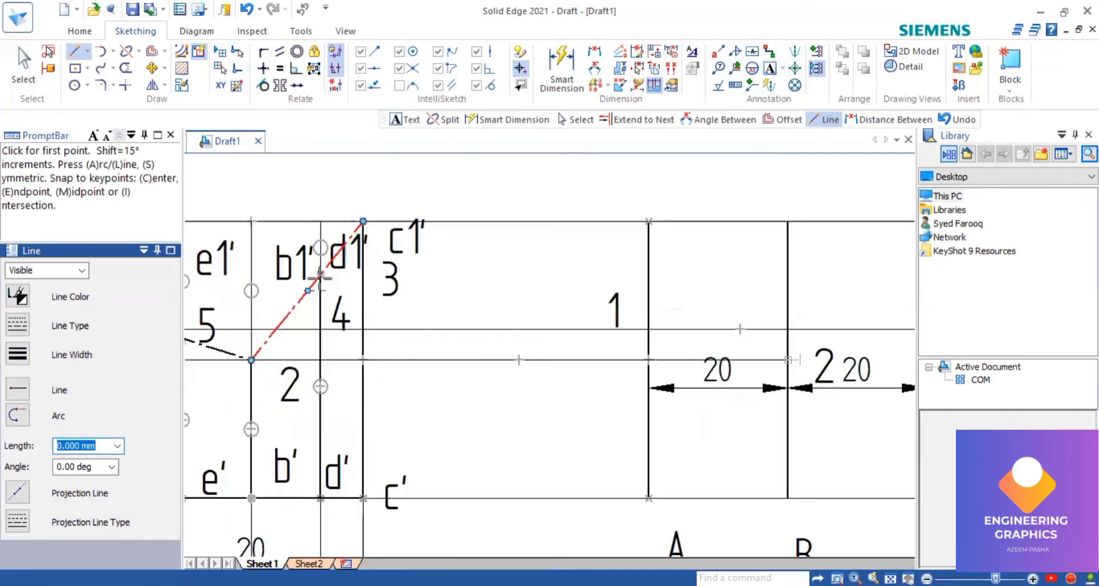
click(321, 275)
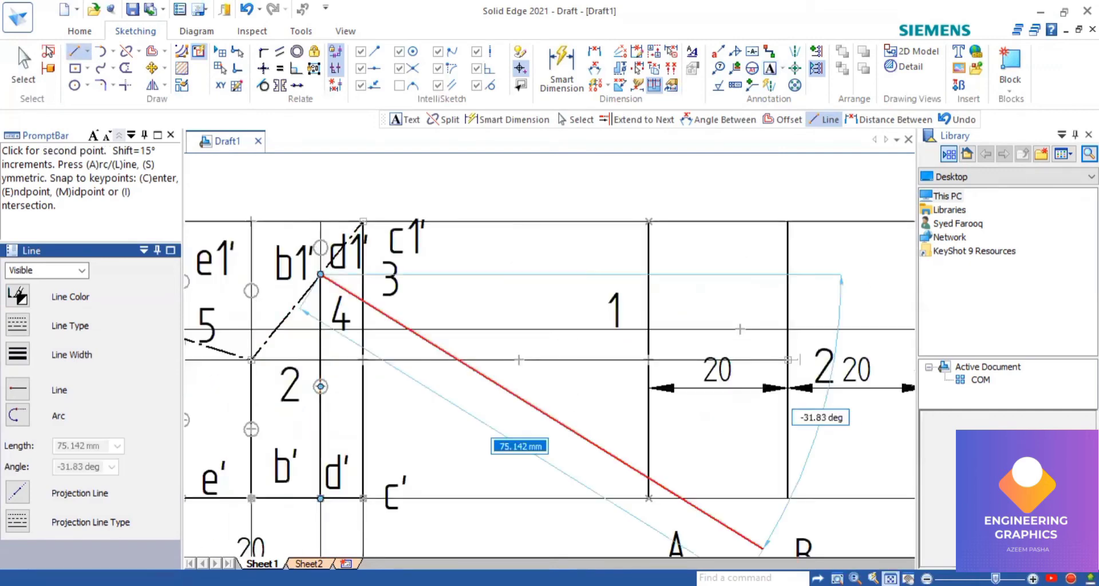
scroll(559, 285, down, 4)
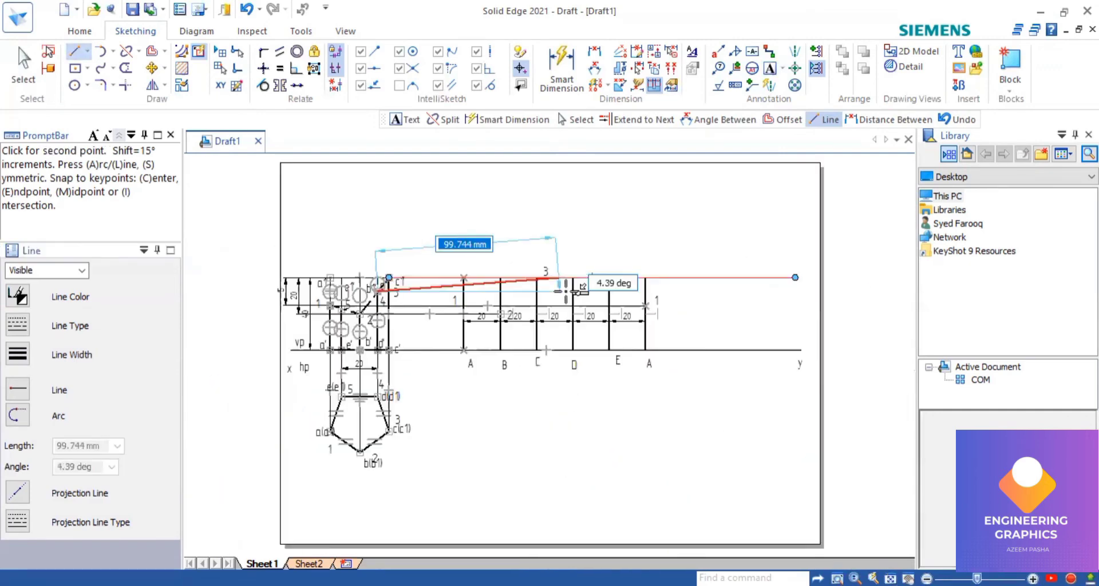
scroll(579, 291, up, 2)
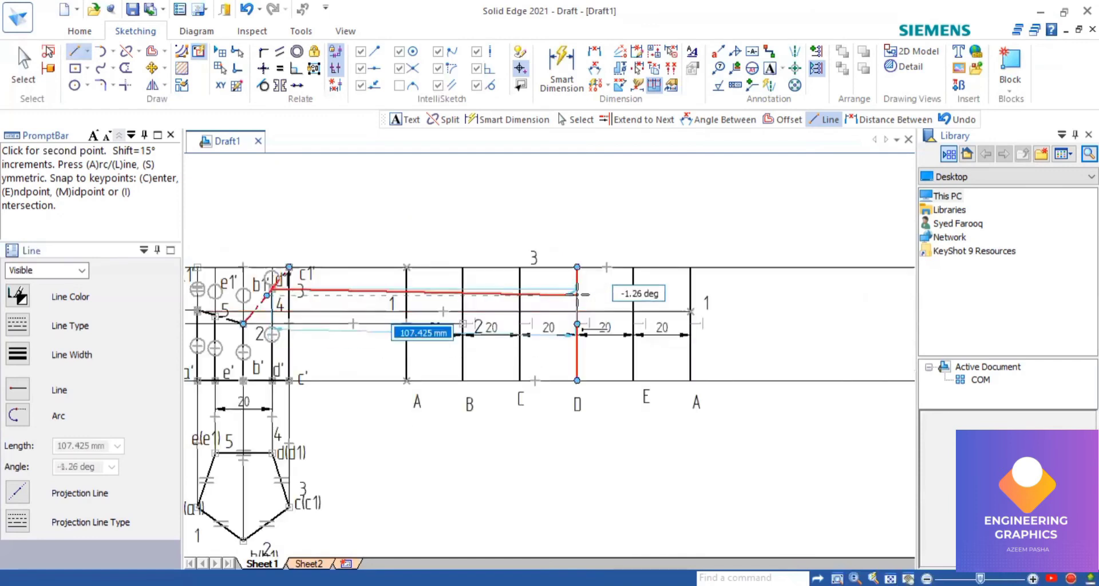
click(604, 275)
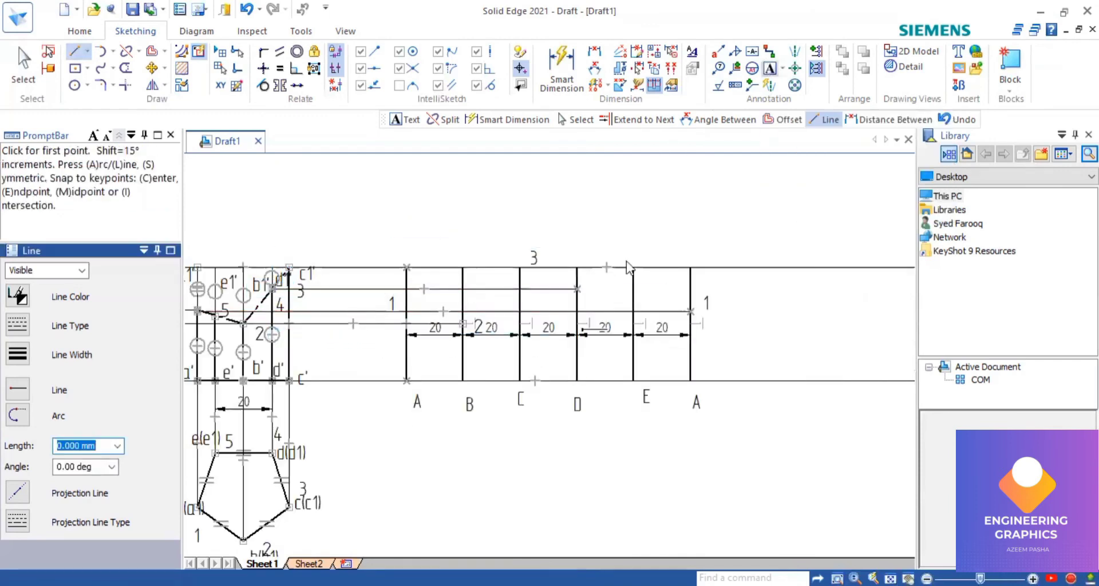
click(587, 285)
text(4)
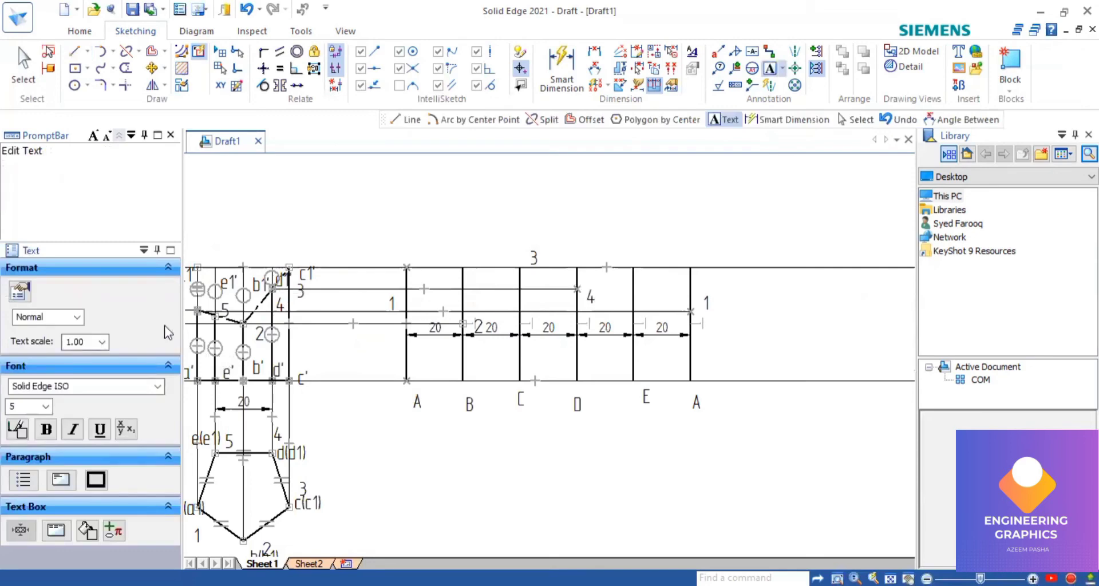
Project cut point 5 horizontally from edge e in the front view to edge E of the development and label it 5.
click(75, 52)
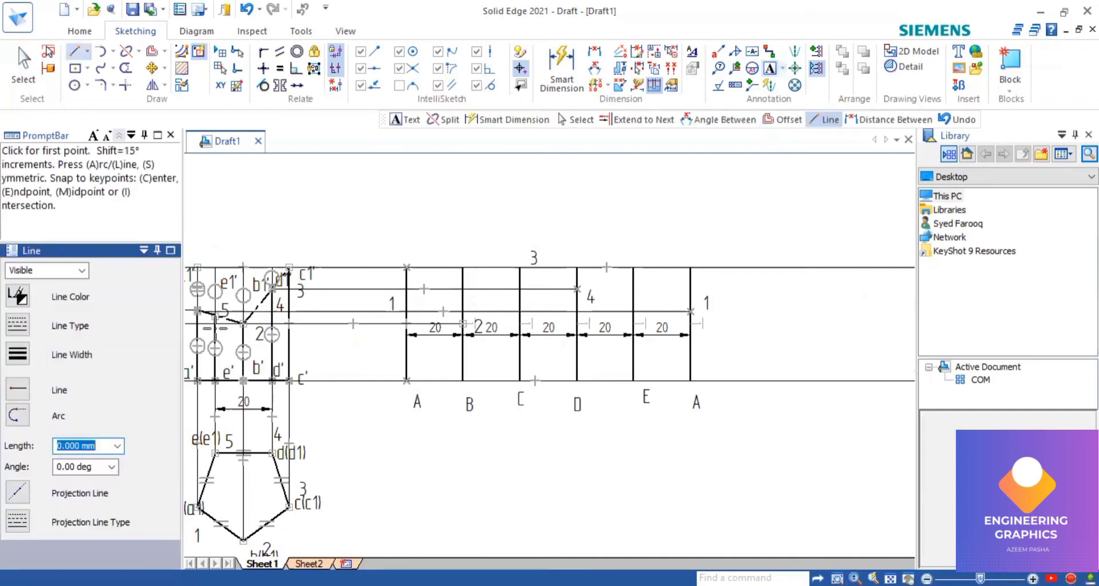
scroll(220, 328, up, 1)
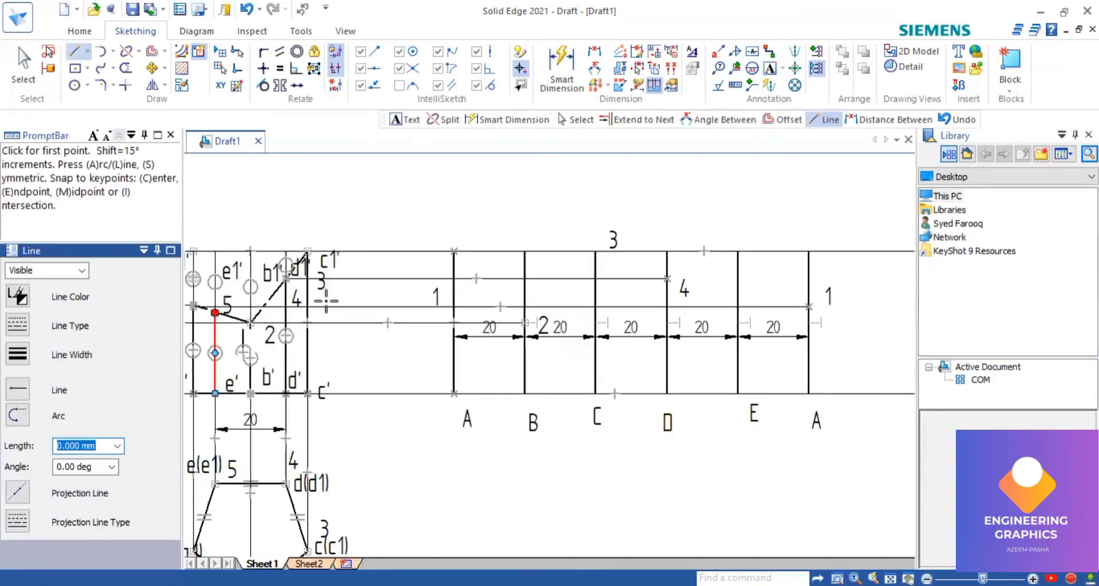
click(216, 316)
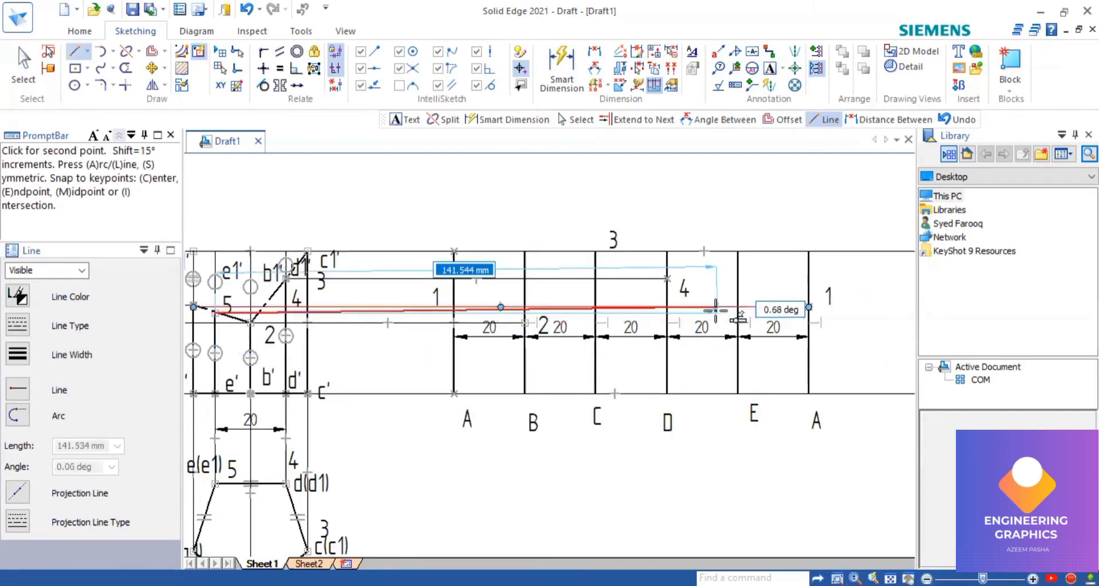
scroll(734, 312, up, 1)
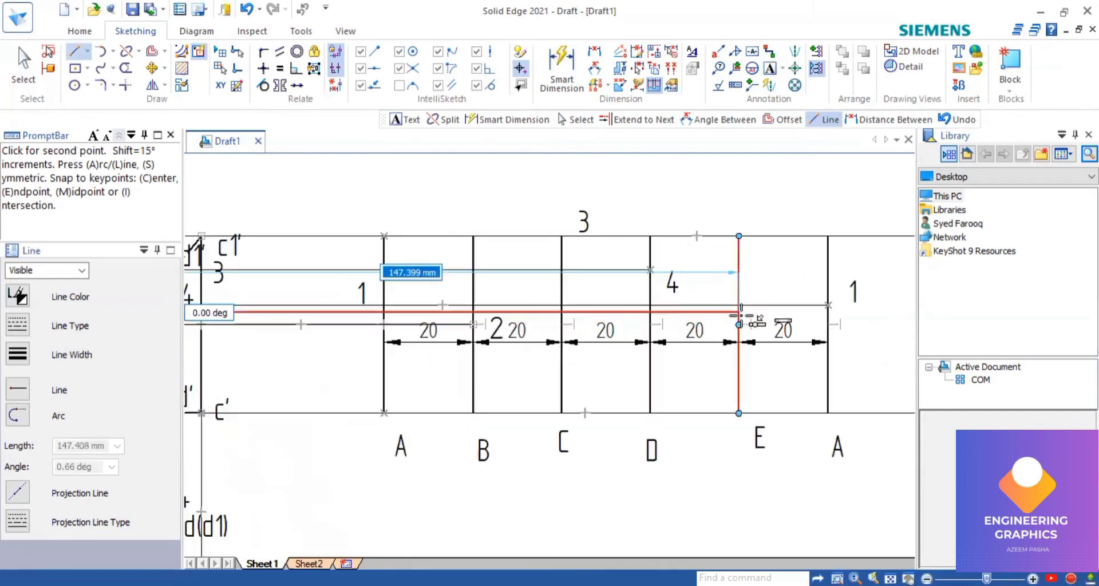
click(739, 312)
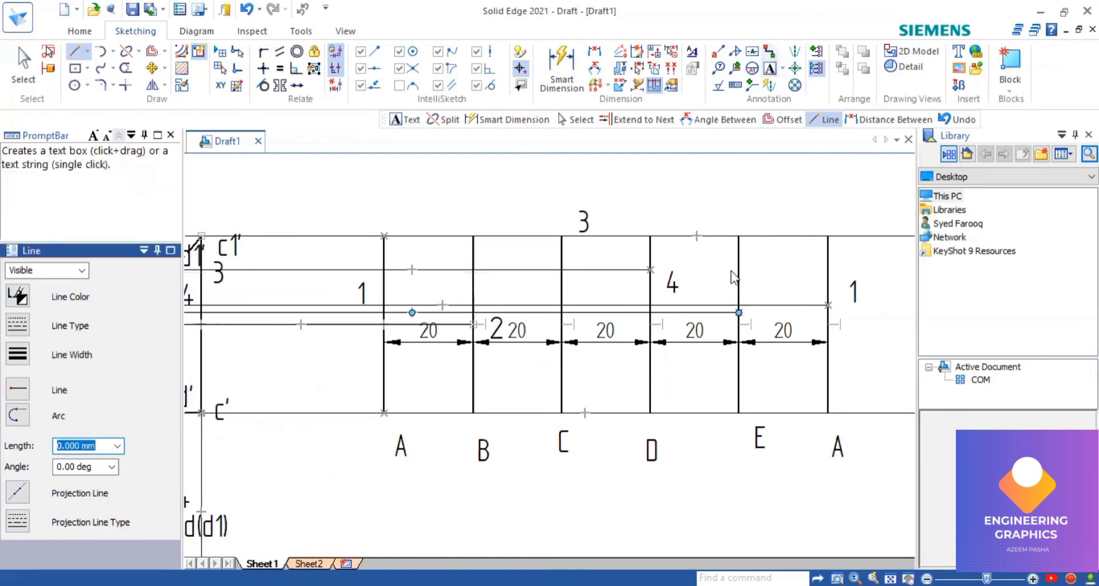
click(752, 308)
text(5)
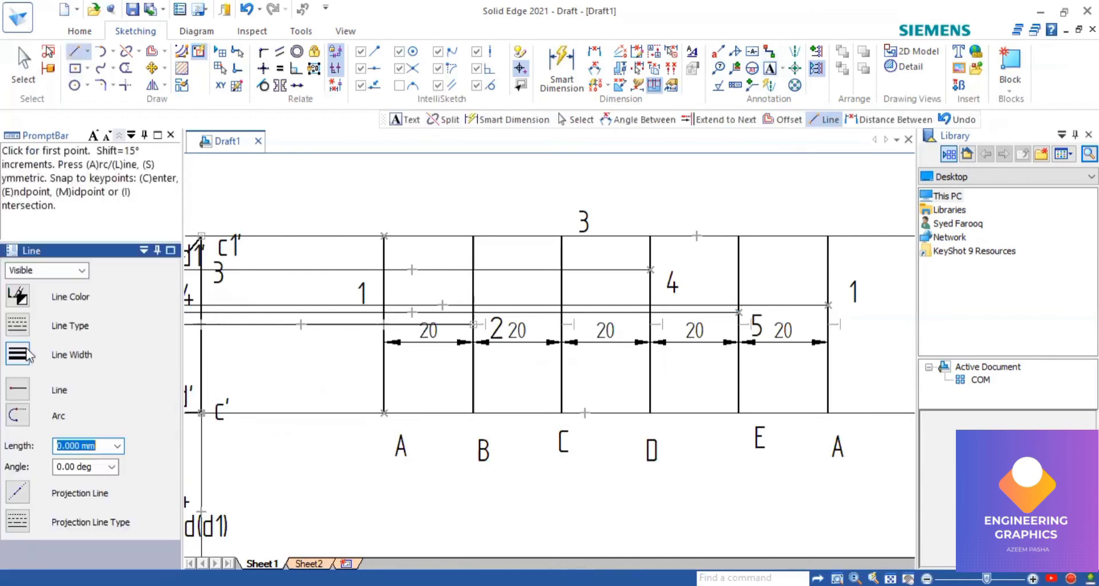
Choose a heavier line width and join cut points 1, 2 and 3 with straight lines across the development.
click(27, 356)
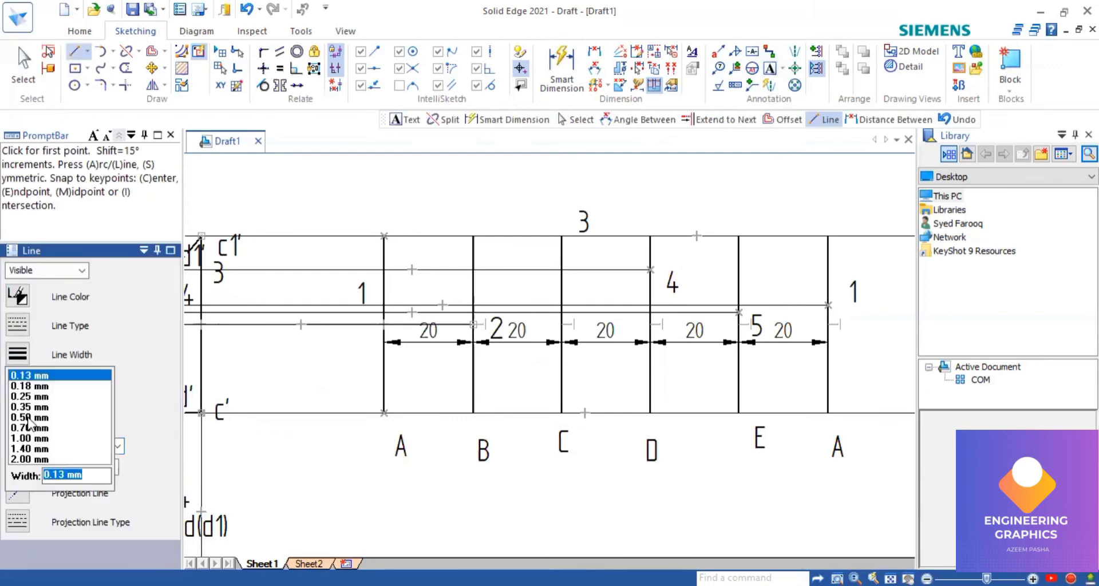
scroll(363, 348, up, 1)
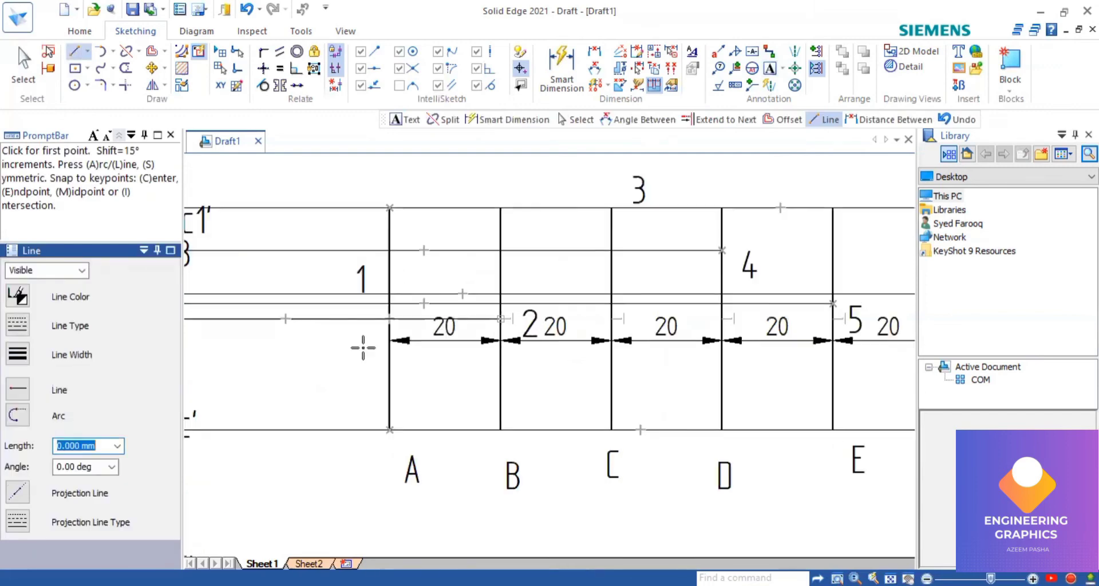
scroll(363, 347, down, 2)
scroll(329, 359, down, 1)
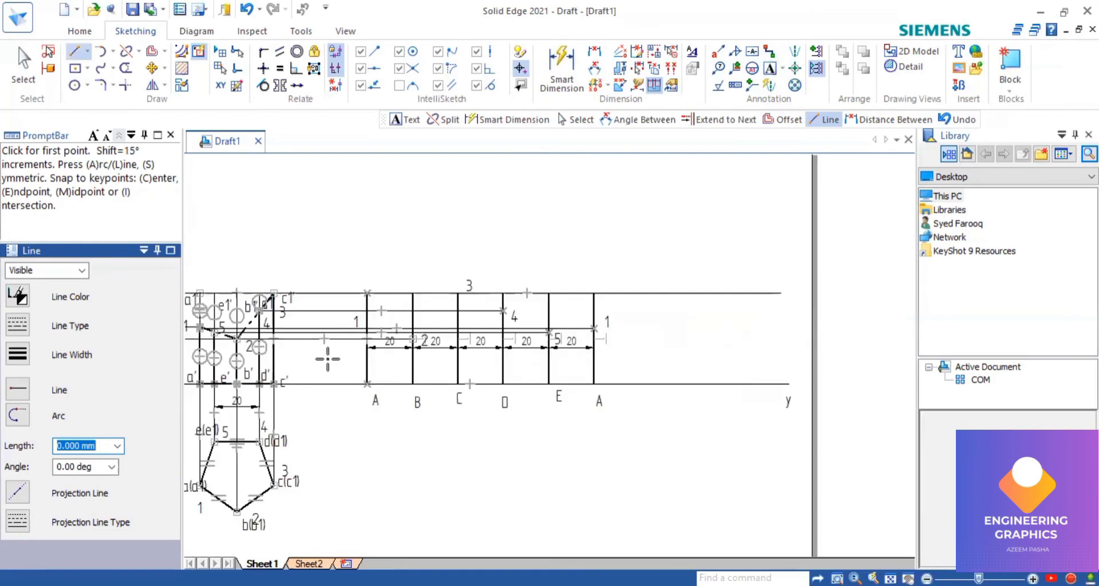
scroll(327, 358, up, 1)
scroll(343, 341, up, 1)
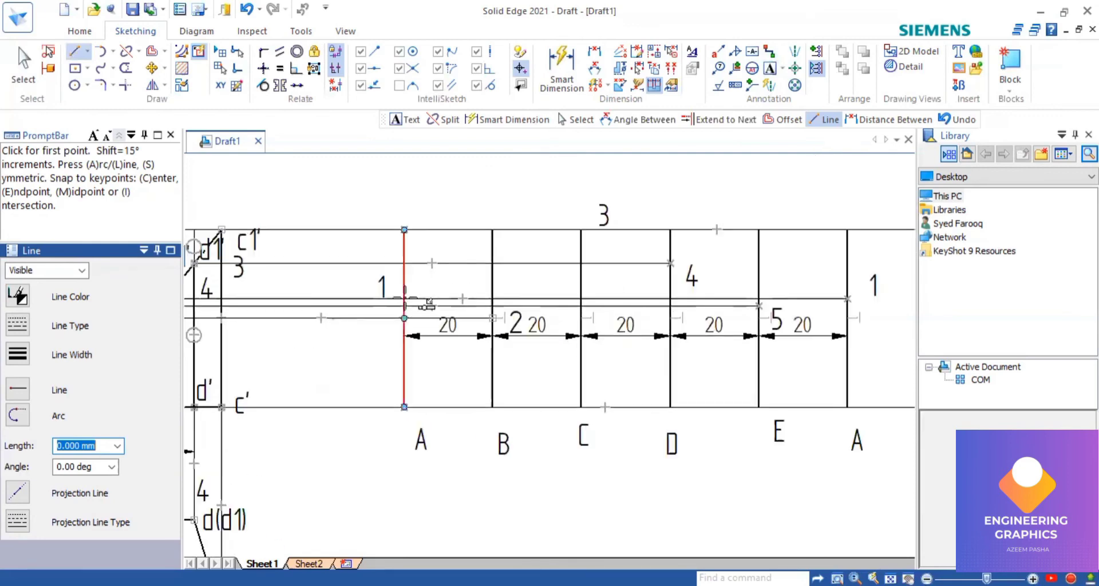
scroll(402, 292, up, 1)
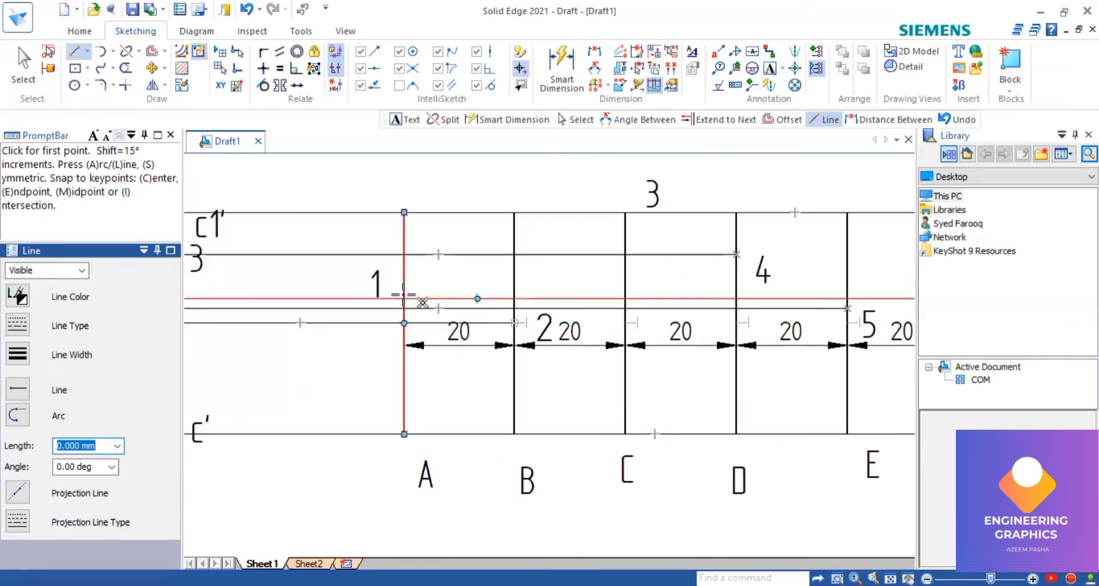
click(404, 298)
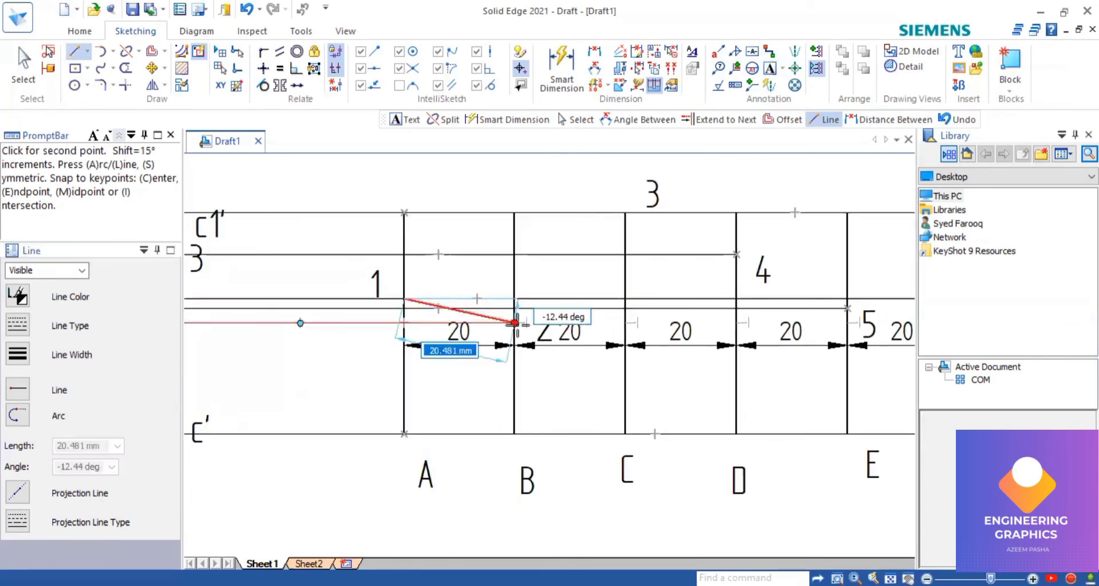
click(514, 322)
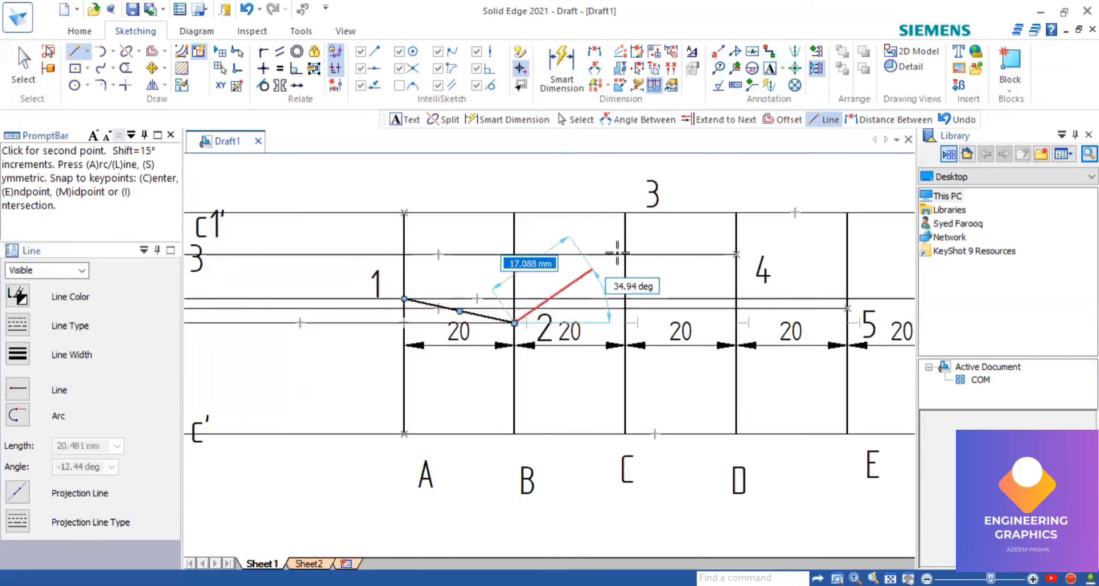
click(625, 213)
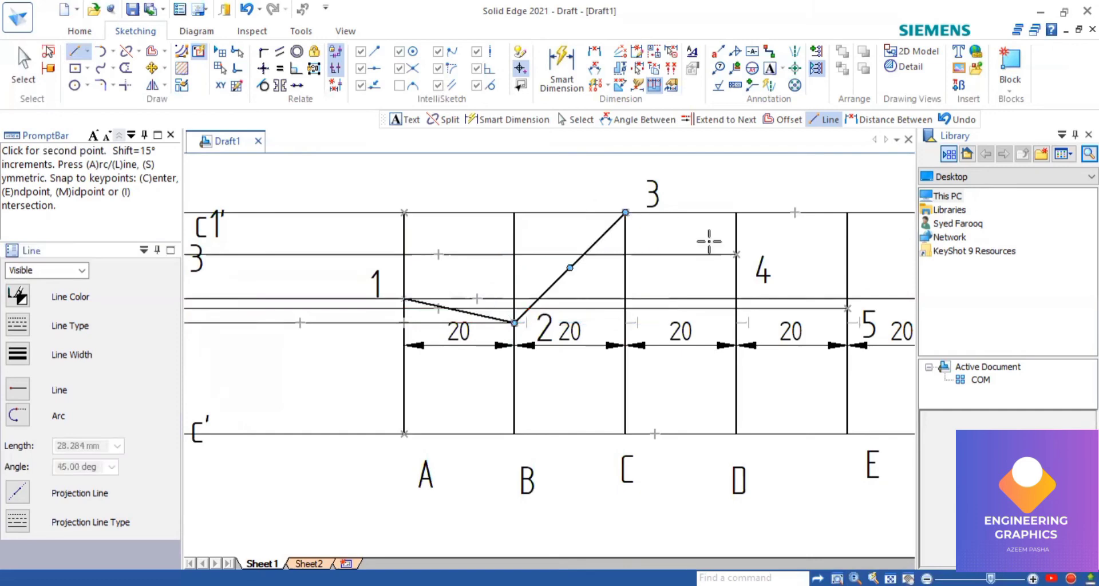
Continue the cut outline in the development from point 3 through points 4 and 5 to point 1 on the final edge A.
click(737, 254)
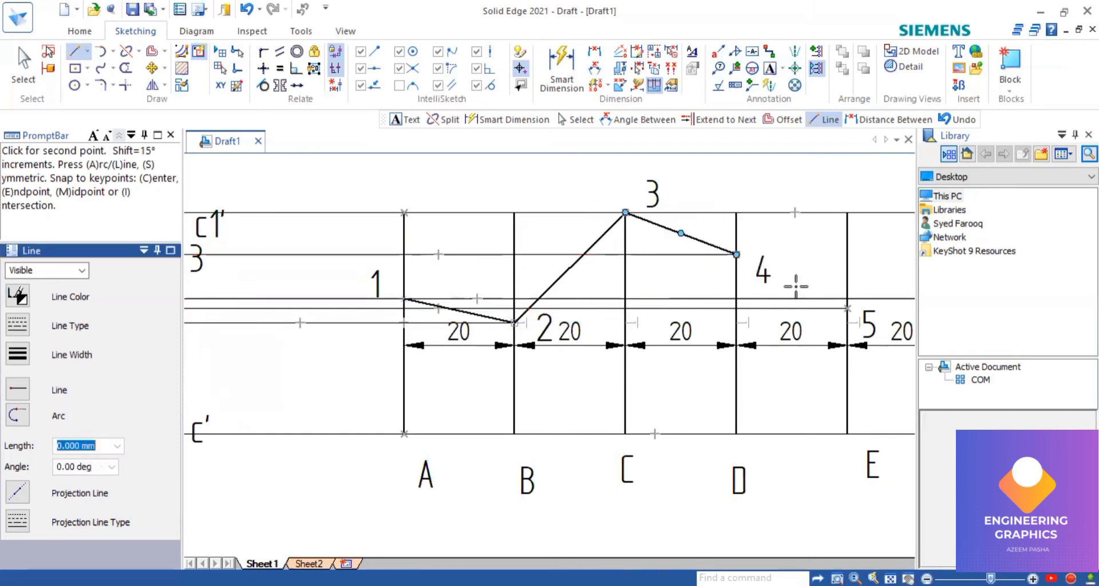
click(847, 308)
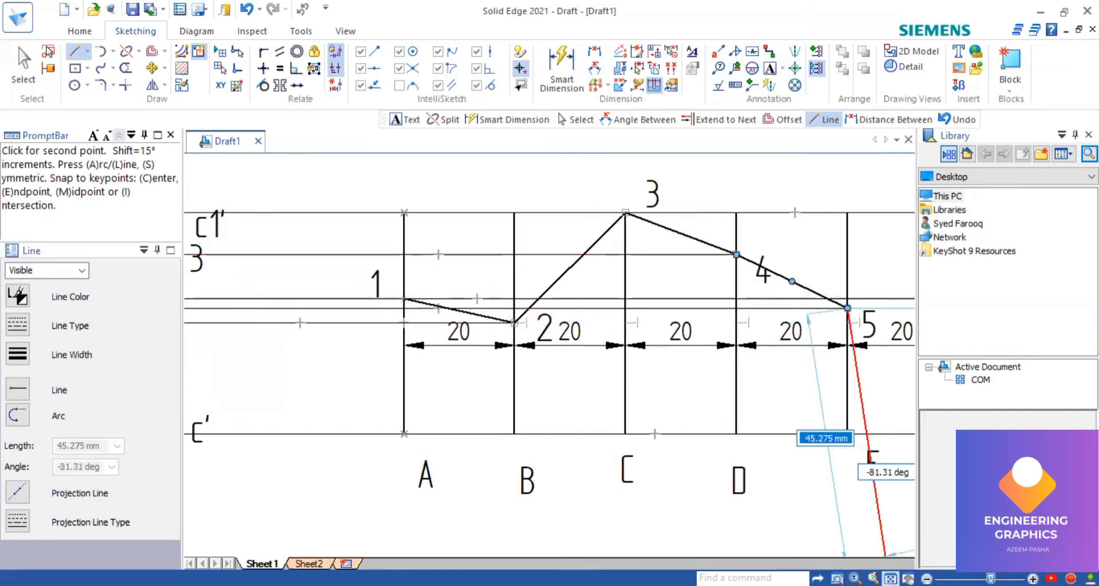
key(ctrl+f)
scroll(645, 312, up, 2)
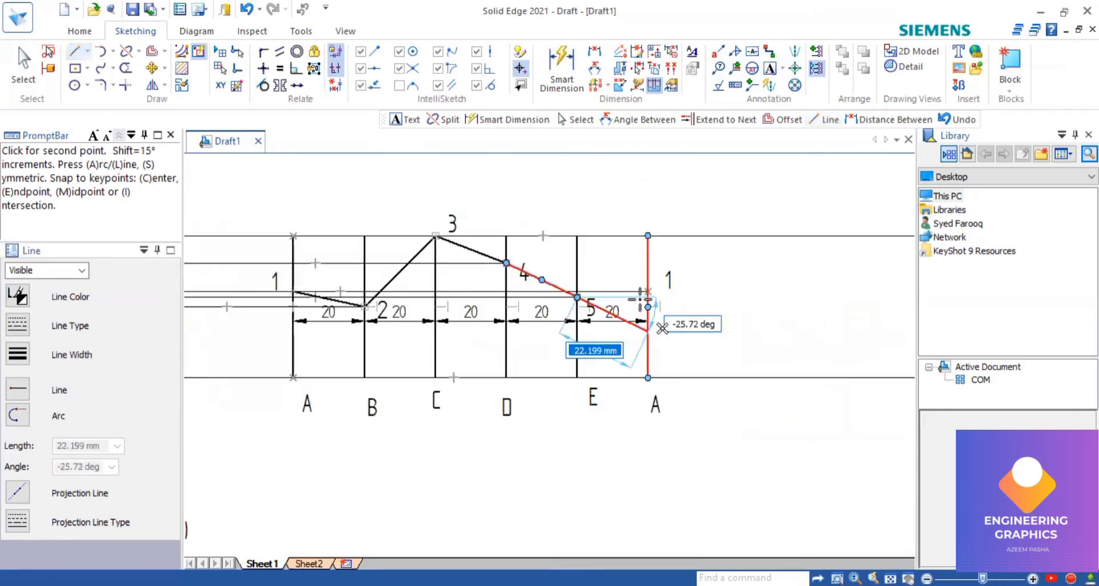
scroll(640, 299, up, 2)
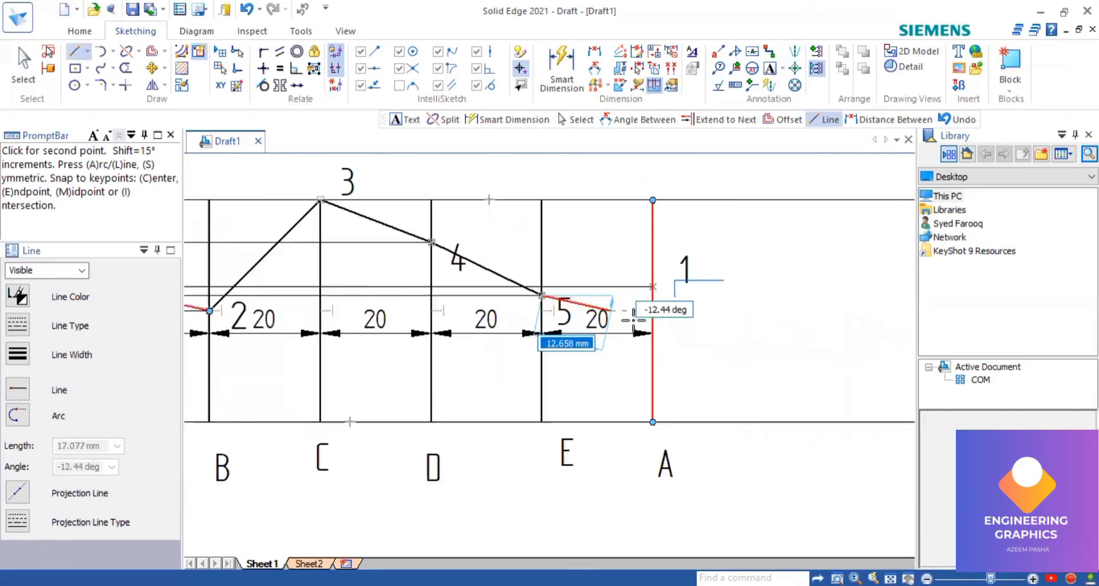
click(653, 286)
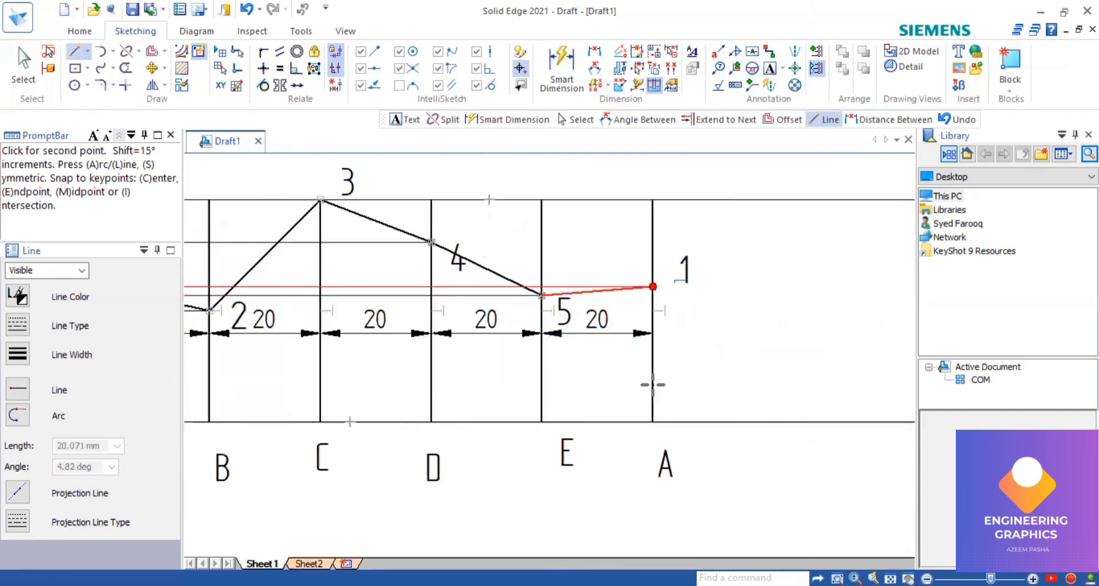
Draw the outline from point 1 down the final edge A and along the base to the foot of the first edge A.
click(678, 424)
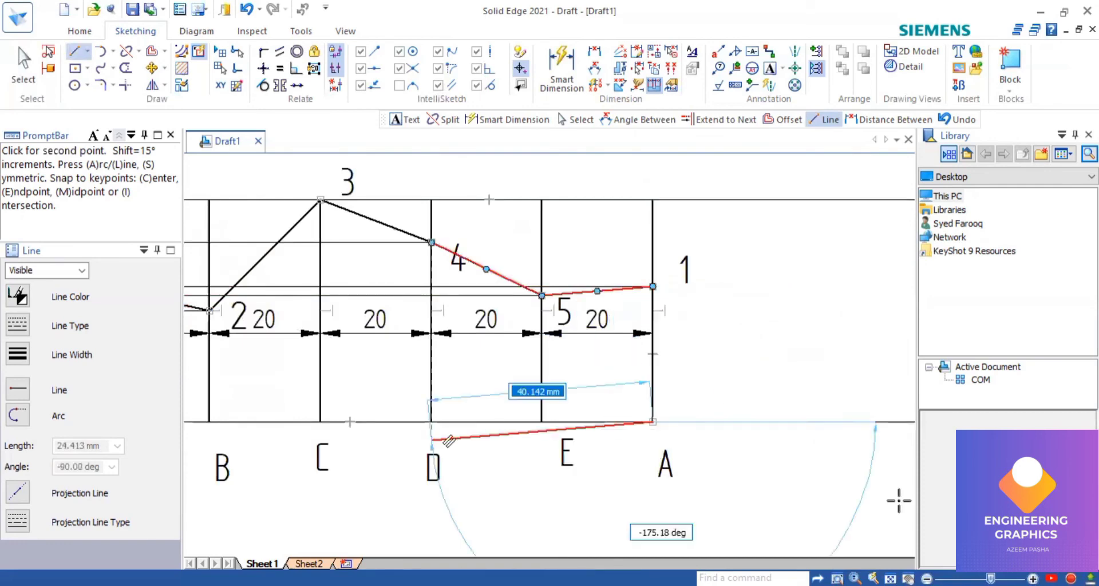
scroll(446, 461, down, 4)
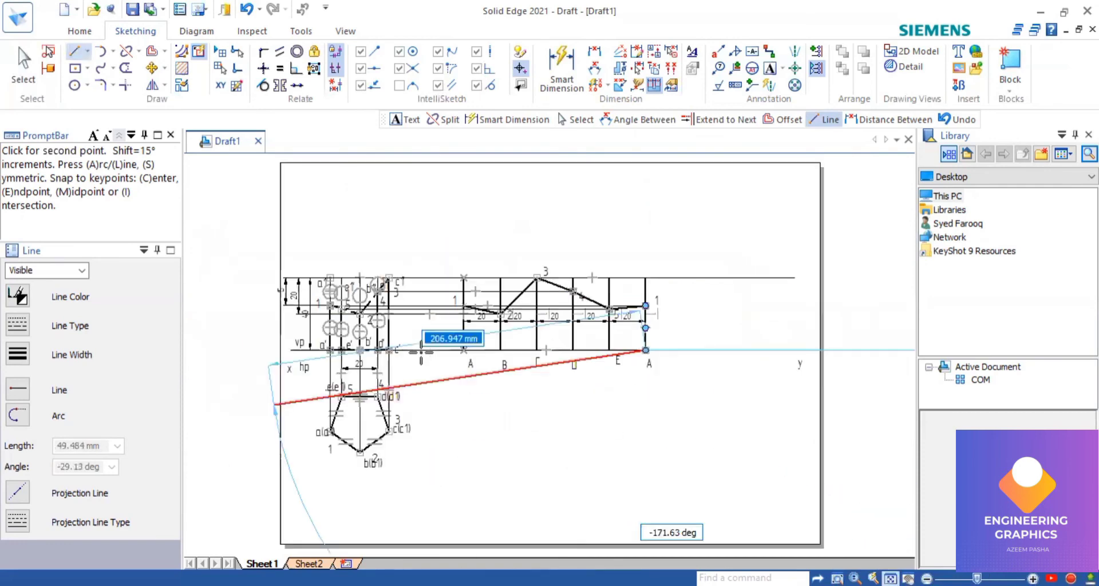
scroll(466, 343, up, 2)
scroll(468, 343, up, 2)
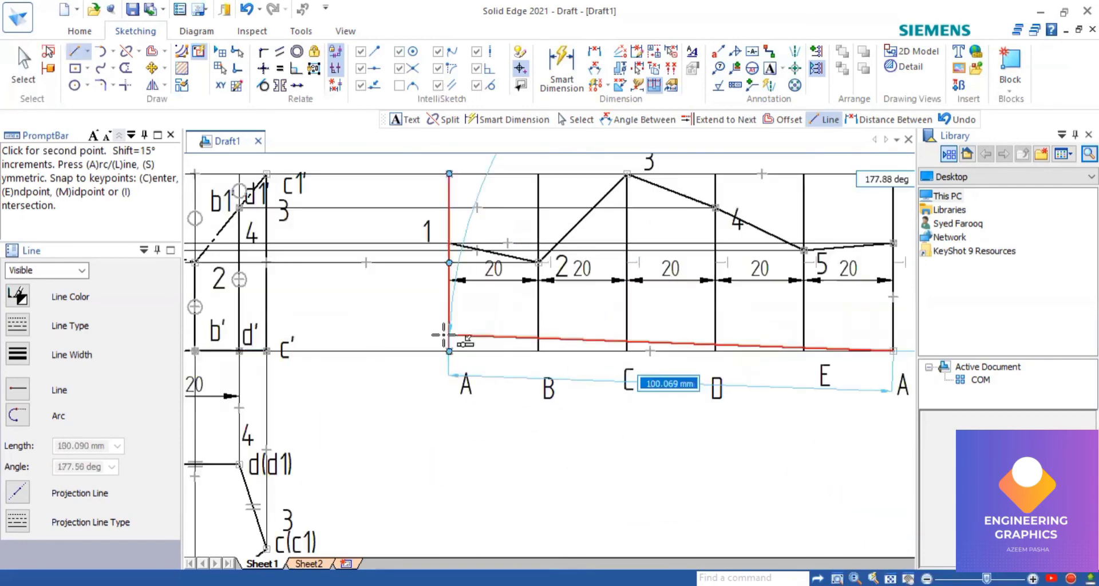
click(449, 351)
right_click(480, 321)
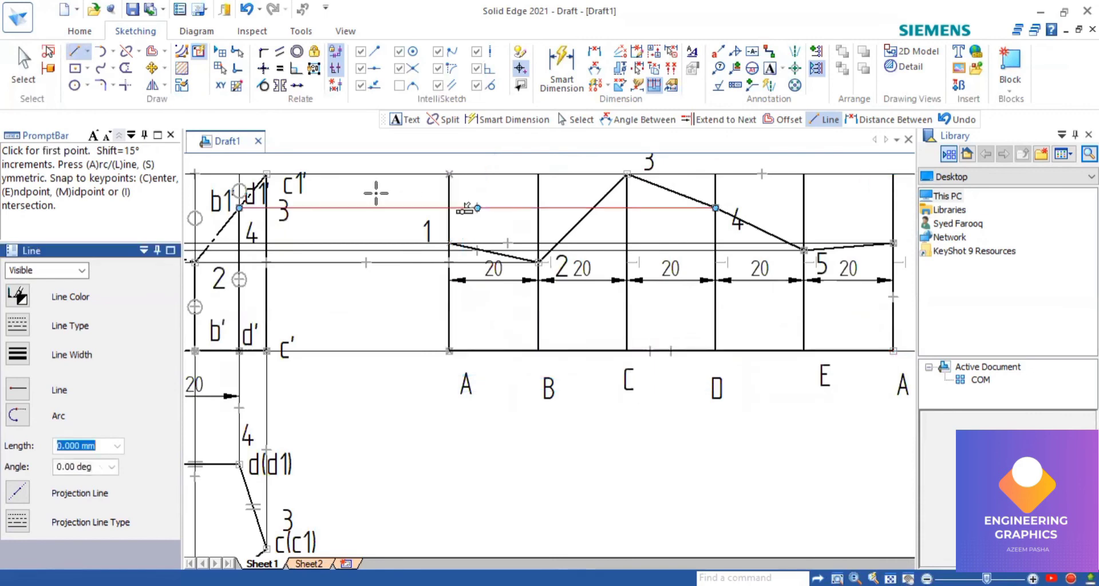
Split the development's first edge A at cut point 1 and edge B at cut point 2.
click(124, 67)
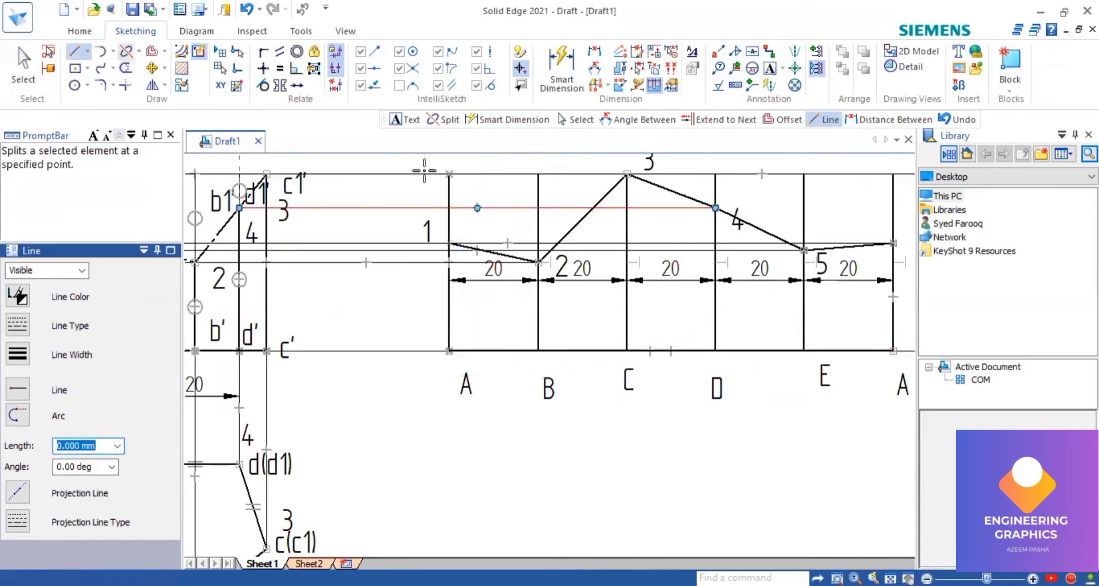
scroll(424, 171, up, 2)
click(482, 224)
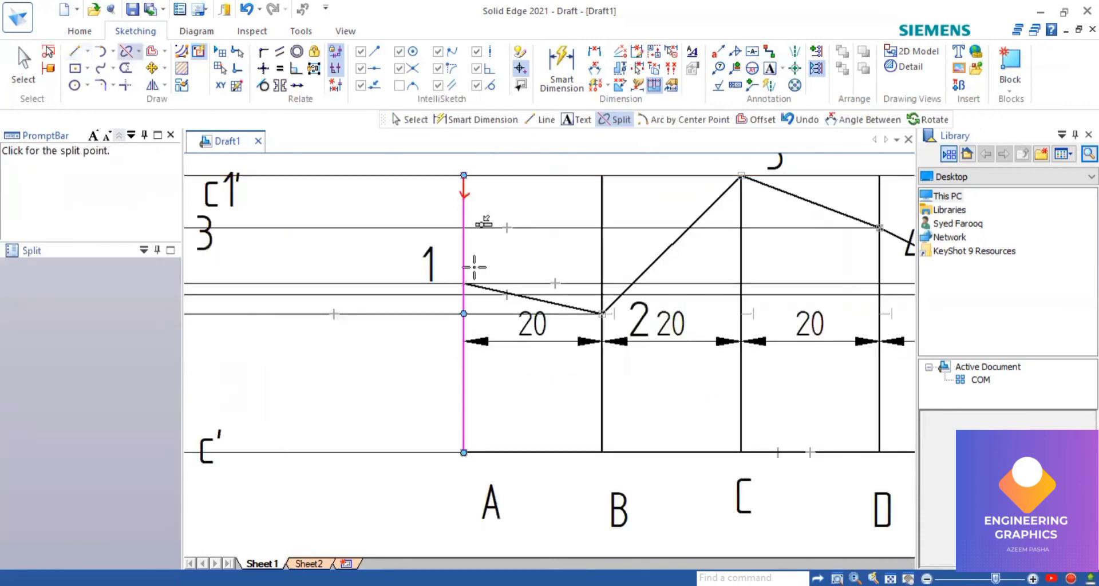
click(462, 282)
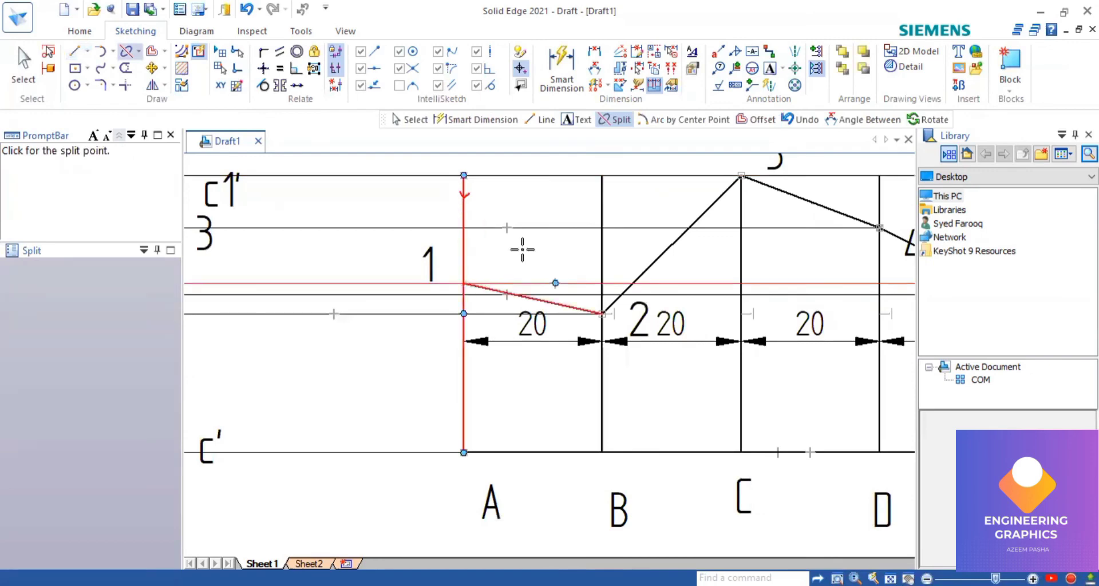
click(602, 197)
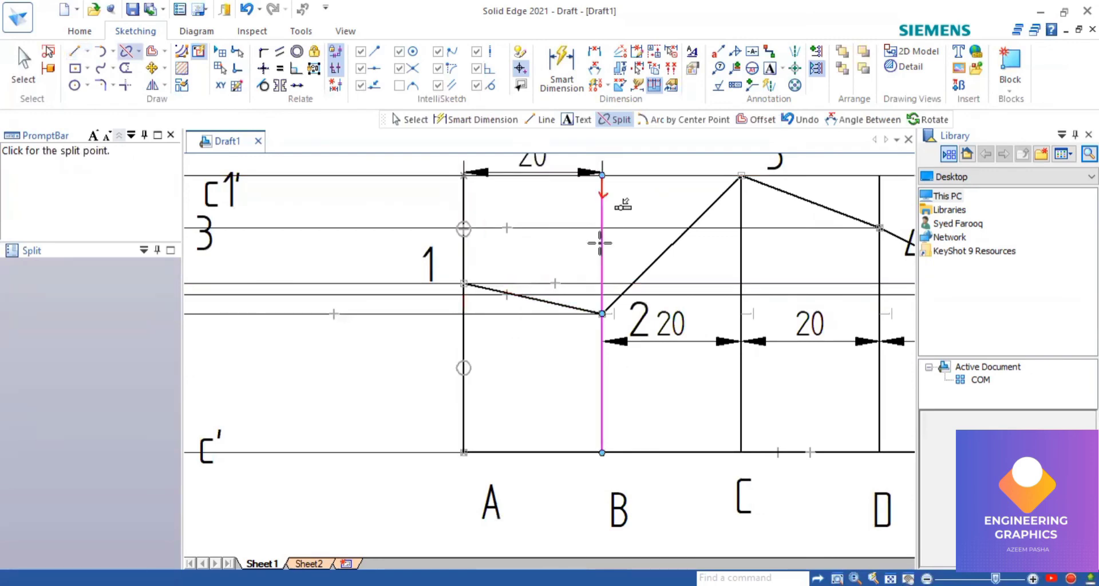
click(603, 314)
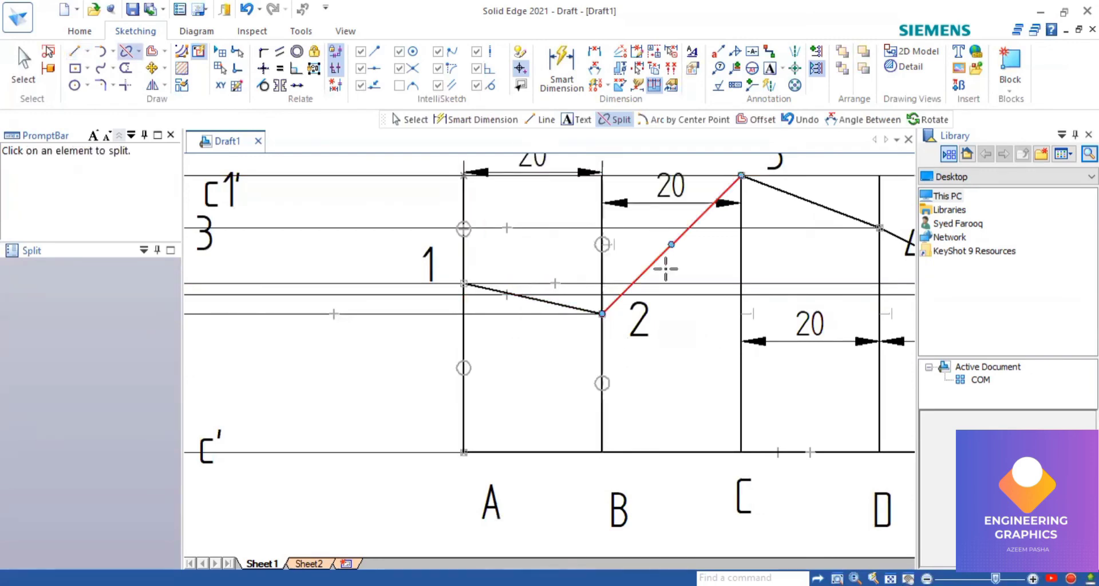
Split edge D of the development at cut point 4.
scroll(802, 237, down, 2)
click(802, 240)
scroll(802, 240, up, 1)
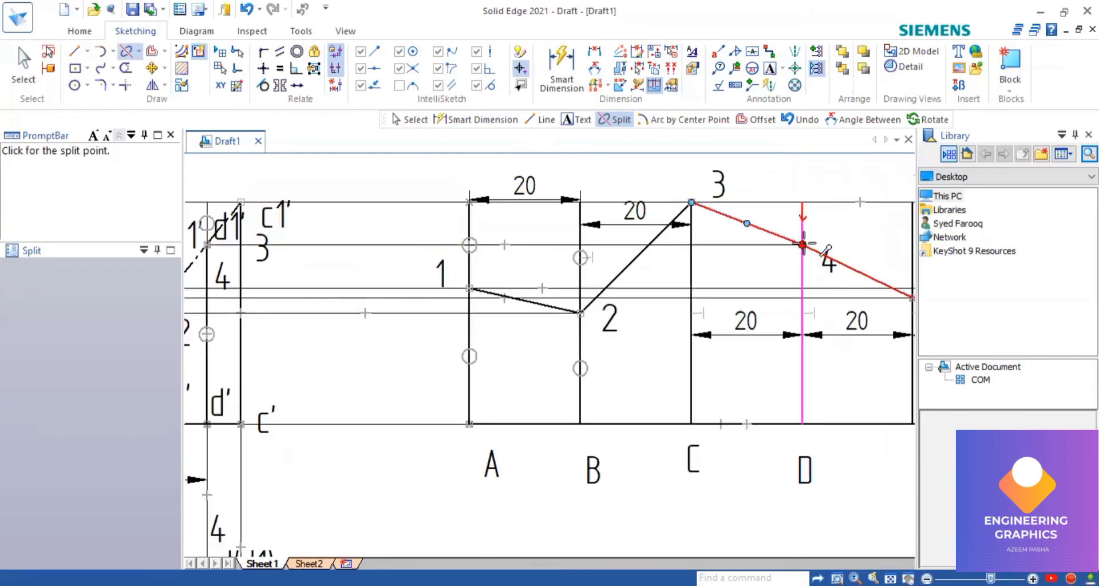
click(806, 219)
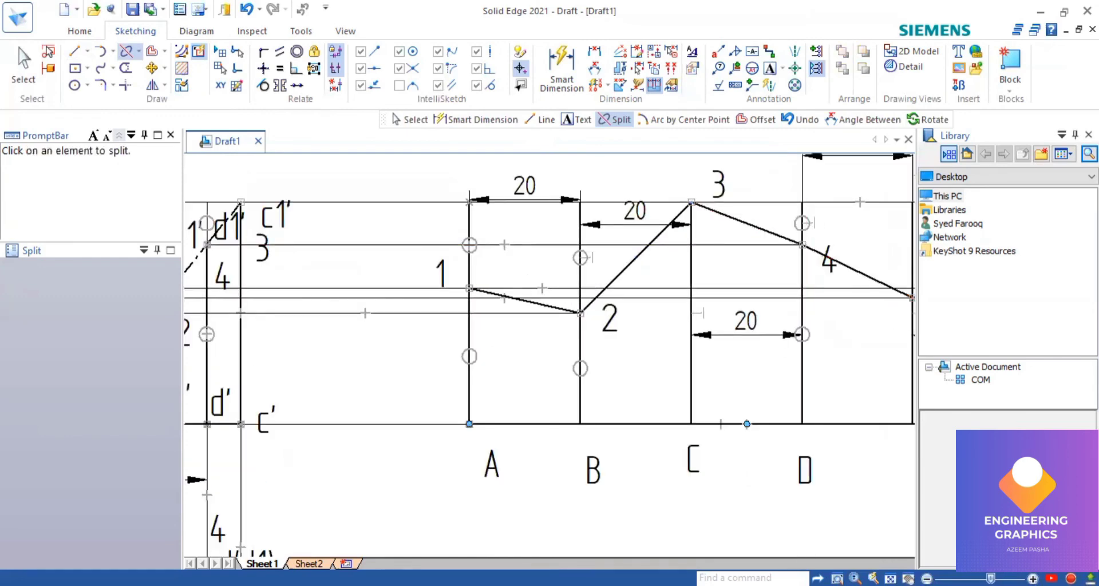
Split edge E of the development at cut point 5 and the final edge A at cut point 1.
middle_click(813, 437)
middle_click(814, 437)
scroll(633, 308, up, 3)
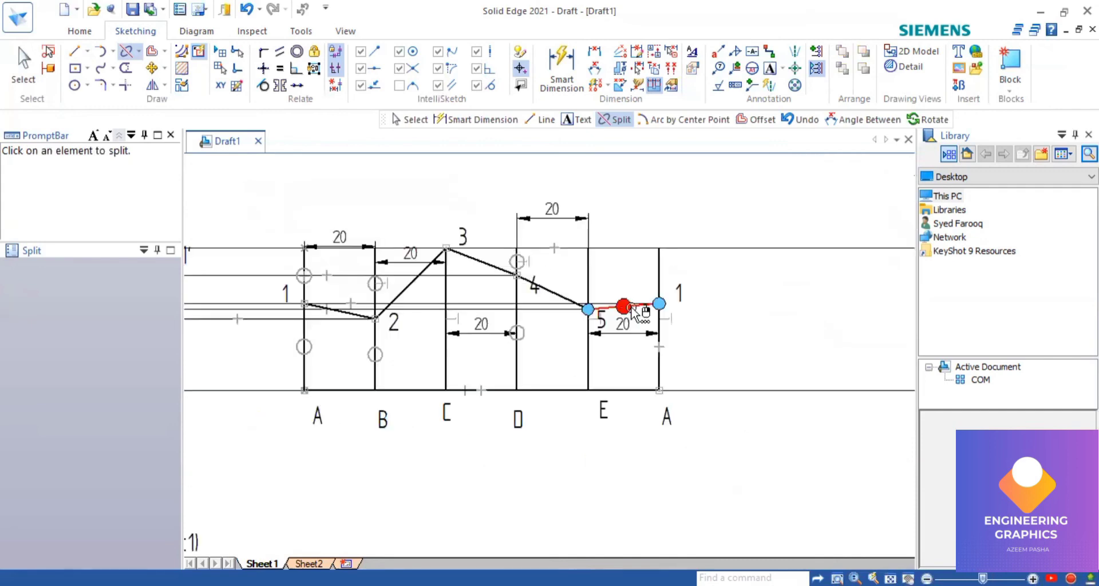
click(589, 296)
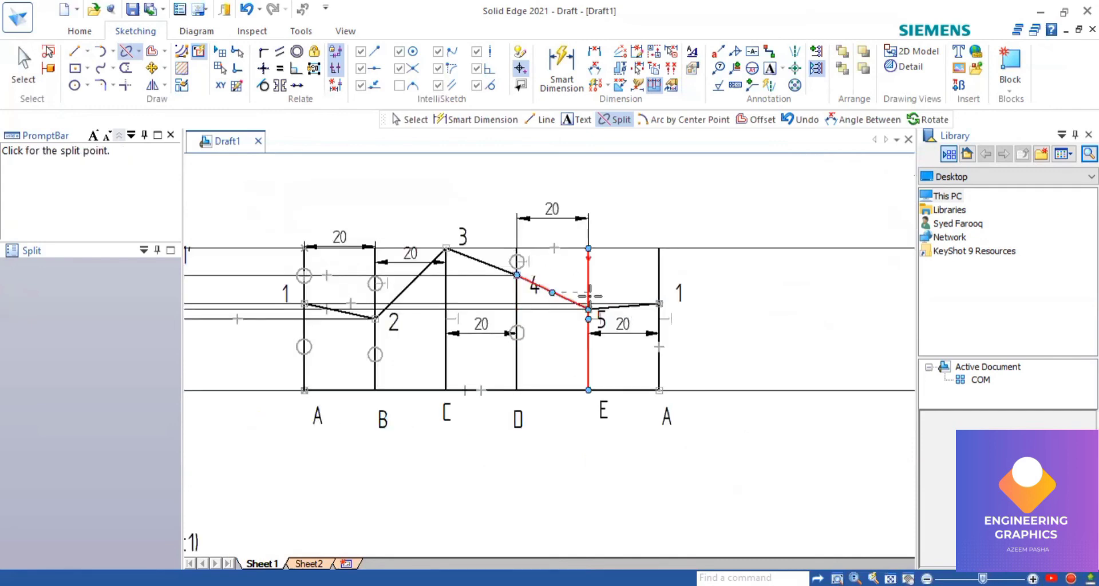
scroll(588, 296, up, 2)
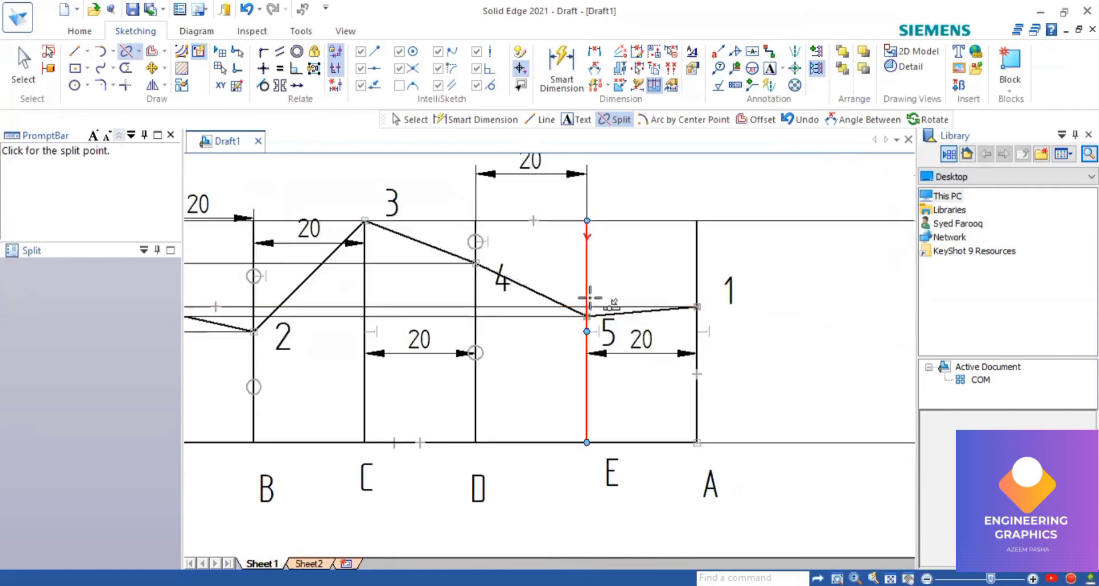
scroll(589, 298, up, 1)
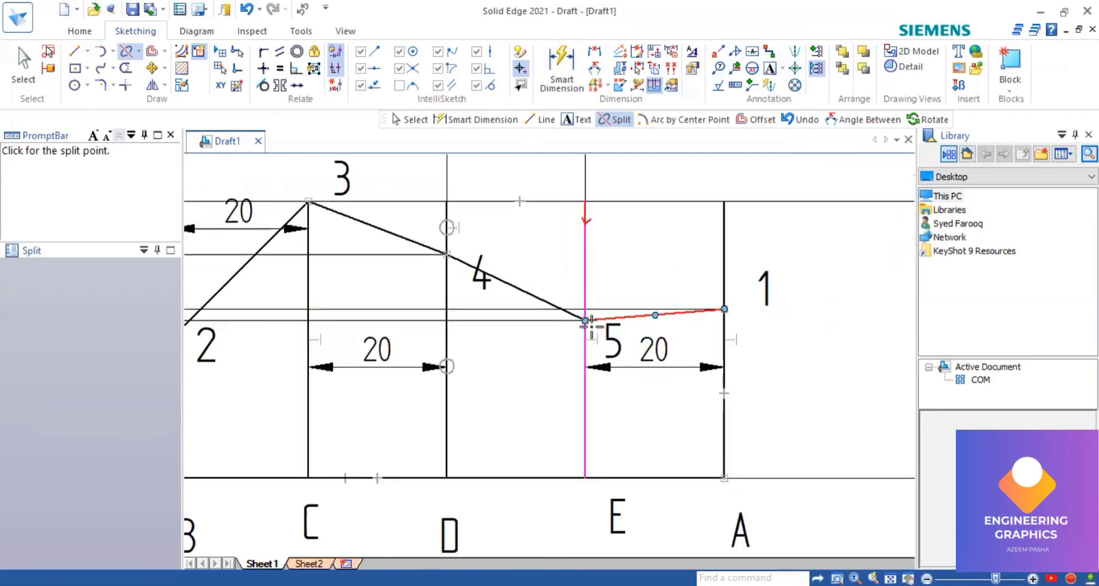
click(583, 320)
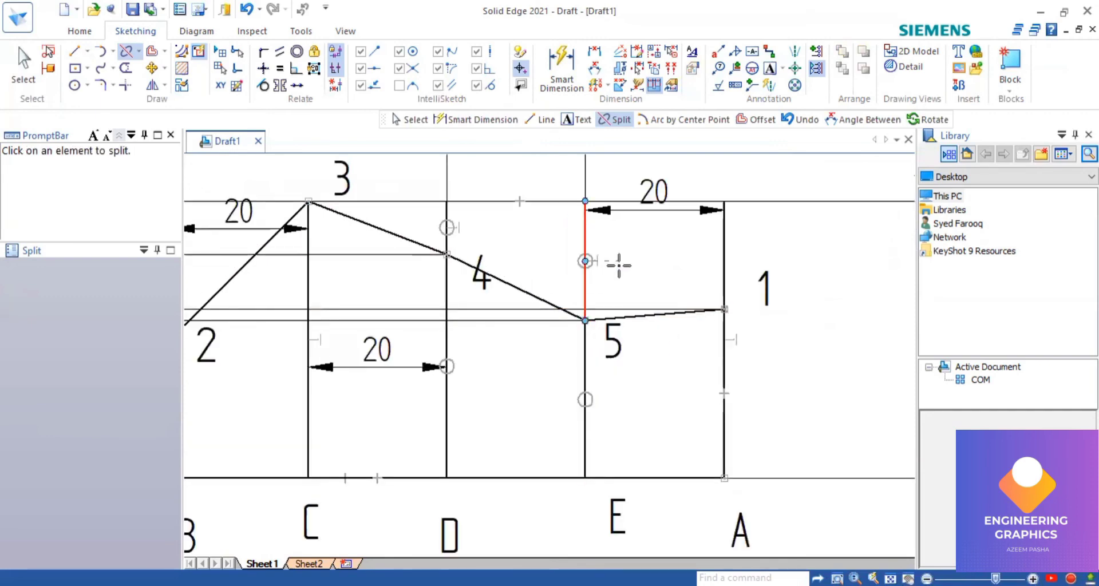
click(724, 305)
click(725, 309)
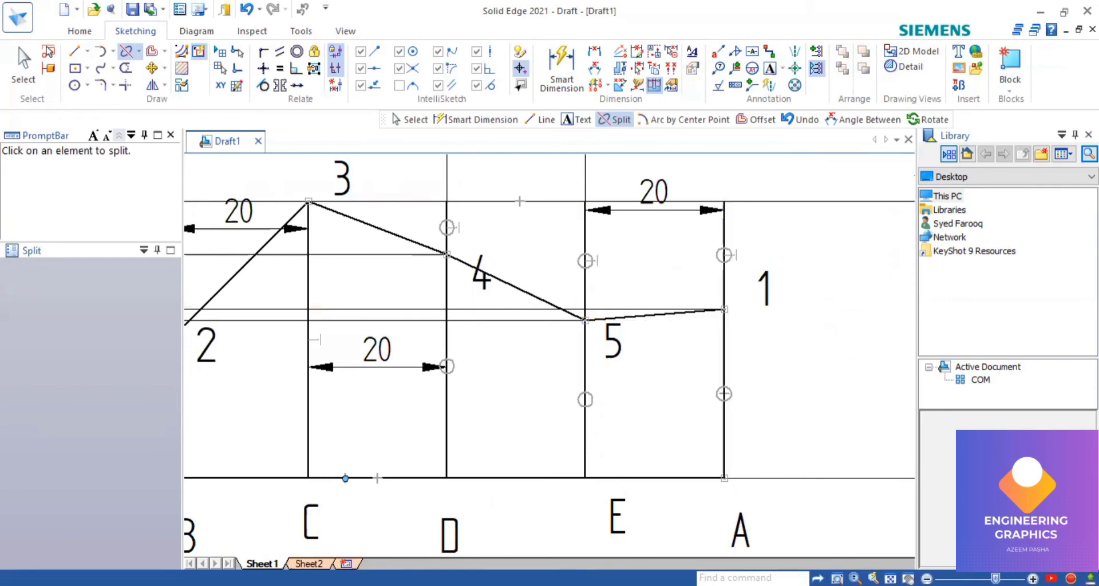
Thin the line width of the development's first edge A segment above cut point 1.
click(890, 578)
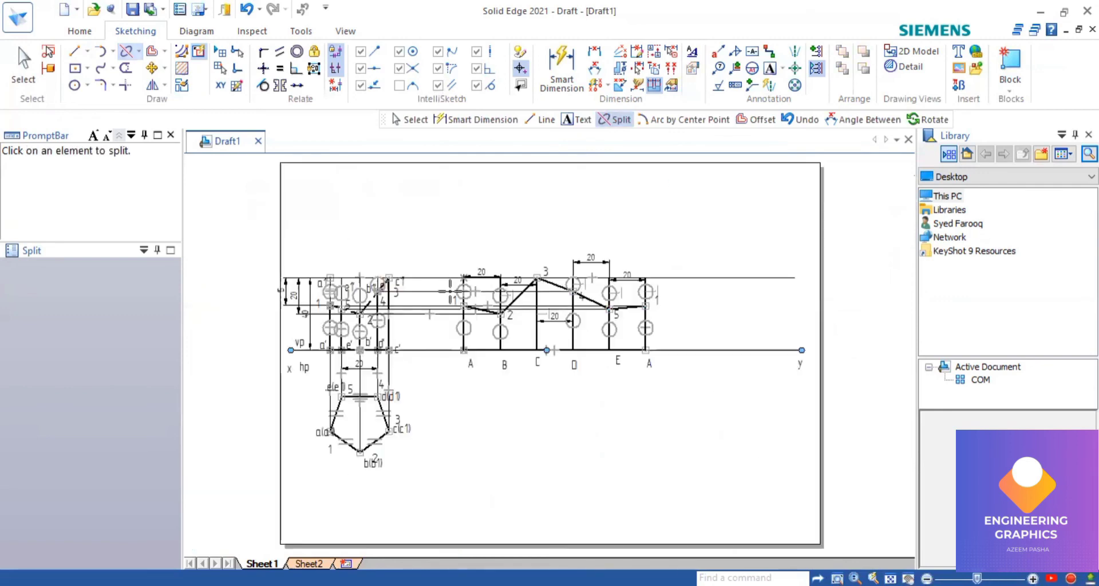
scroll(440, 275, up, 3)
click(22, 64)
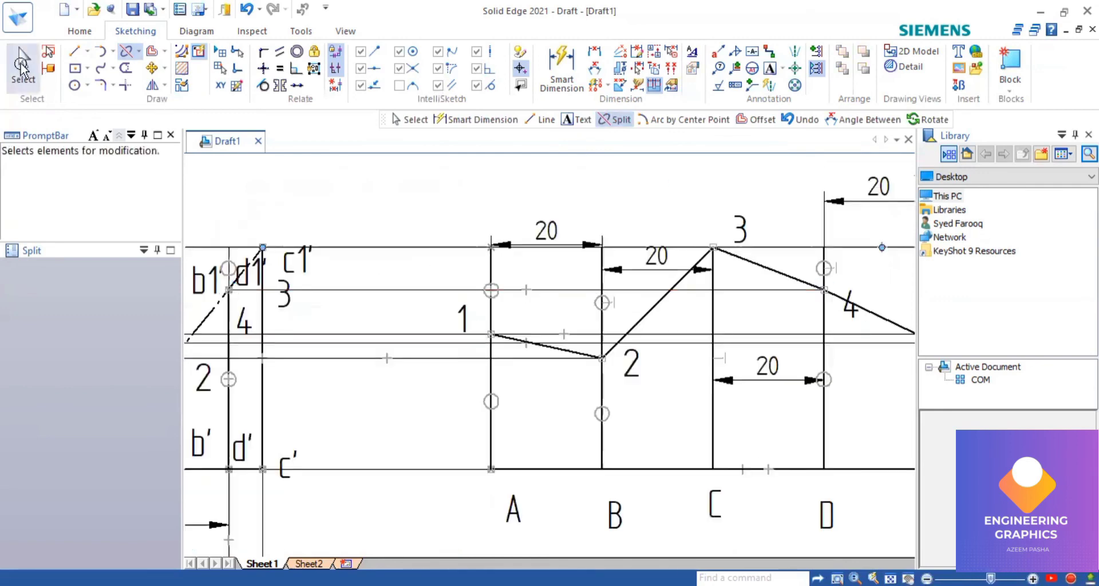
click(491, 268)
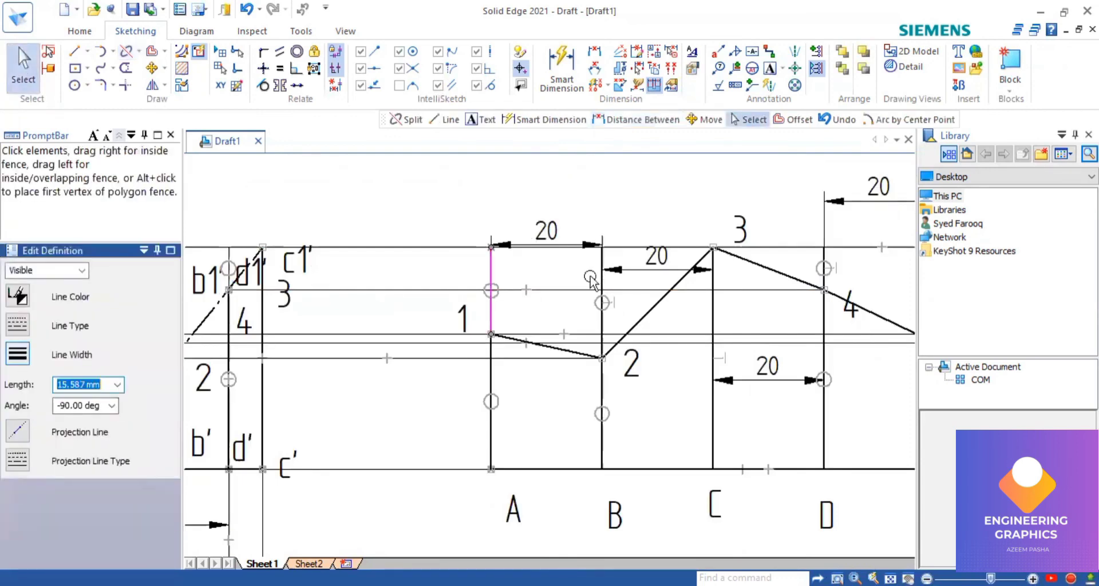
key(Escape)
Thin the line width of the edge B segment above cut point 2 in the development.
click(600, 321)
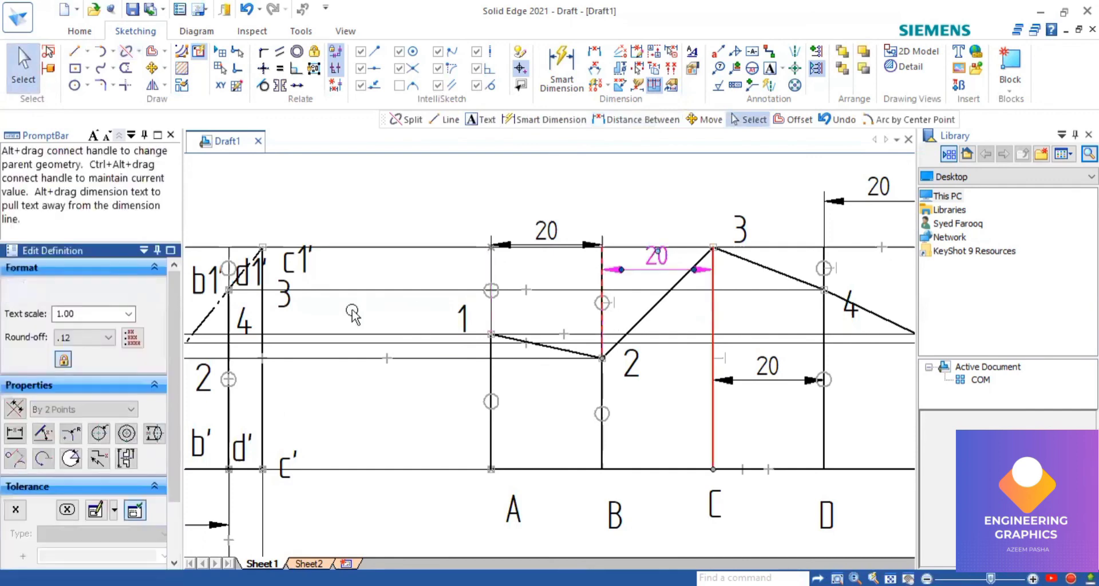
click(608, 292)
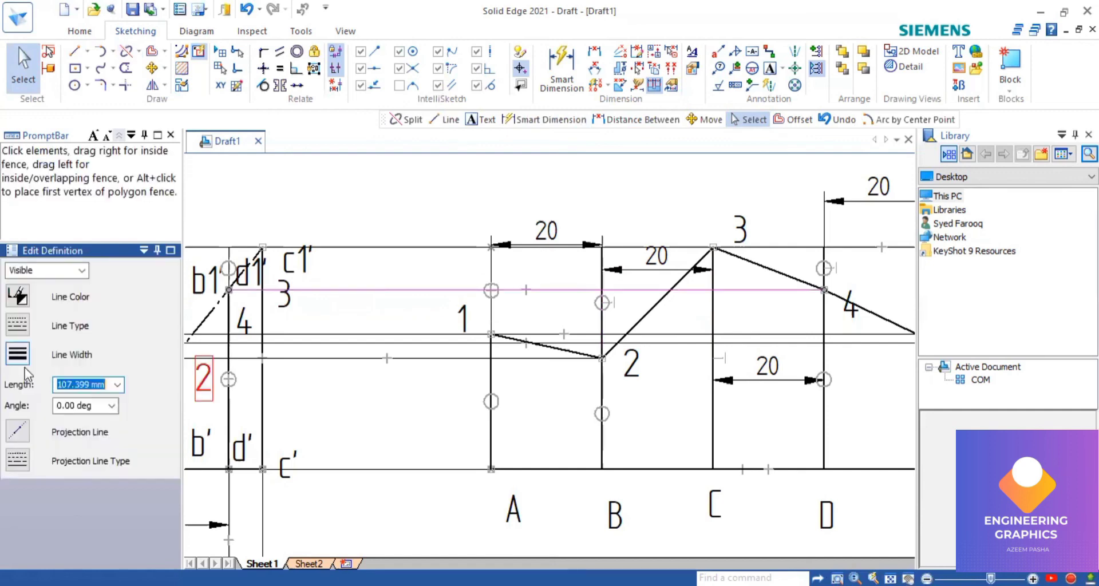
click(673, 368)
scroll(674, 367, down, 1)
scroll(750, 320, up, 2)
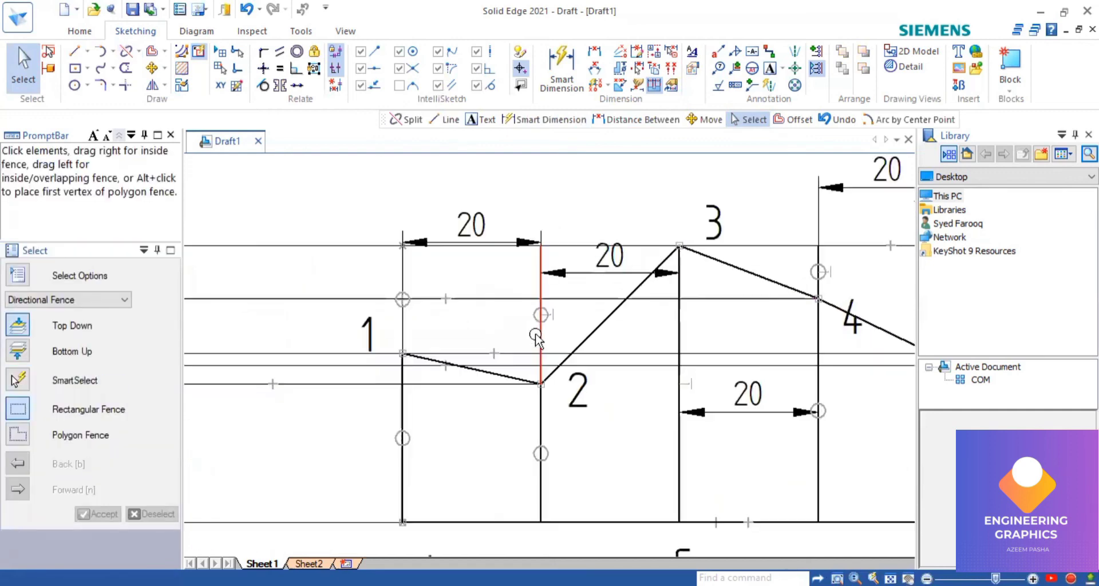
click(536, 339)
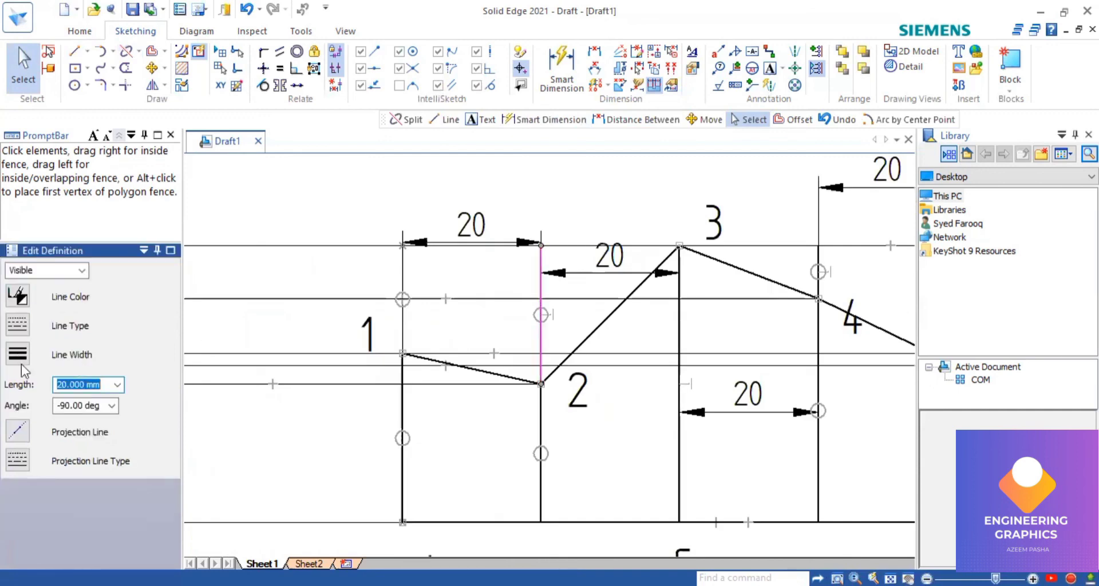
scroll(827, 263, up, 1)
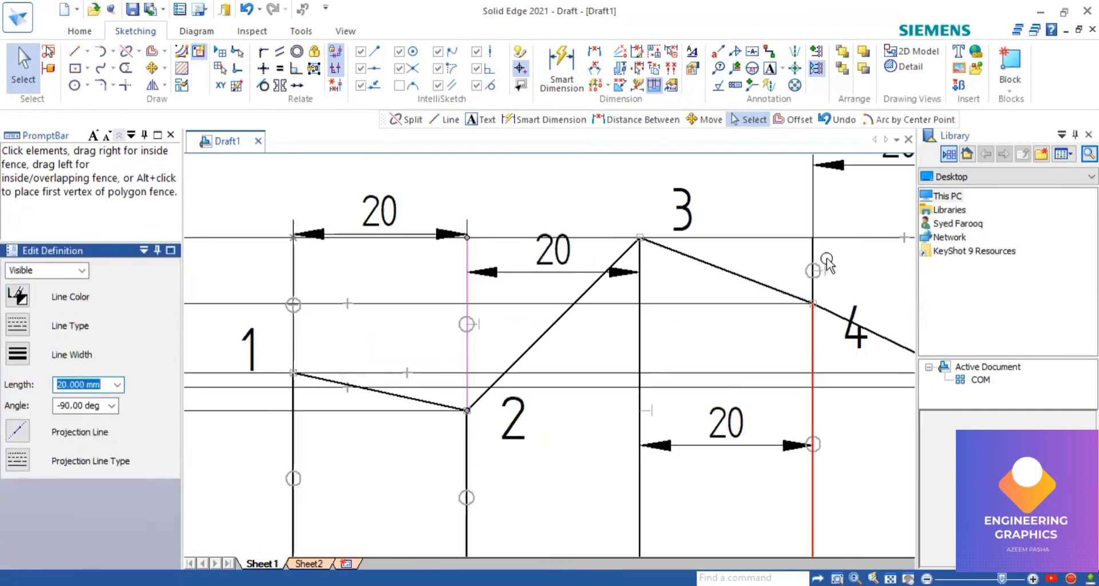
Thin the line width of the development's edge D segment above point 4 and edge E segment above point 5.
click(814, 248)
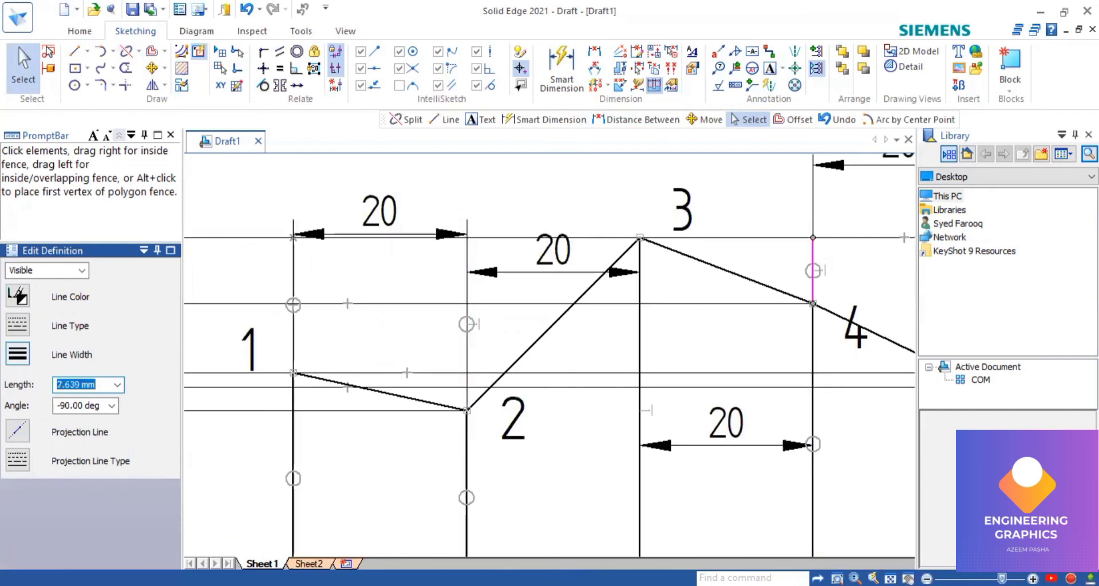
key(ctrl+f)
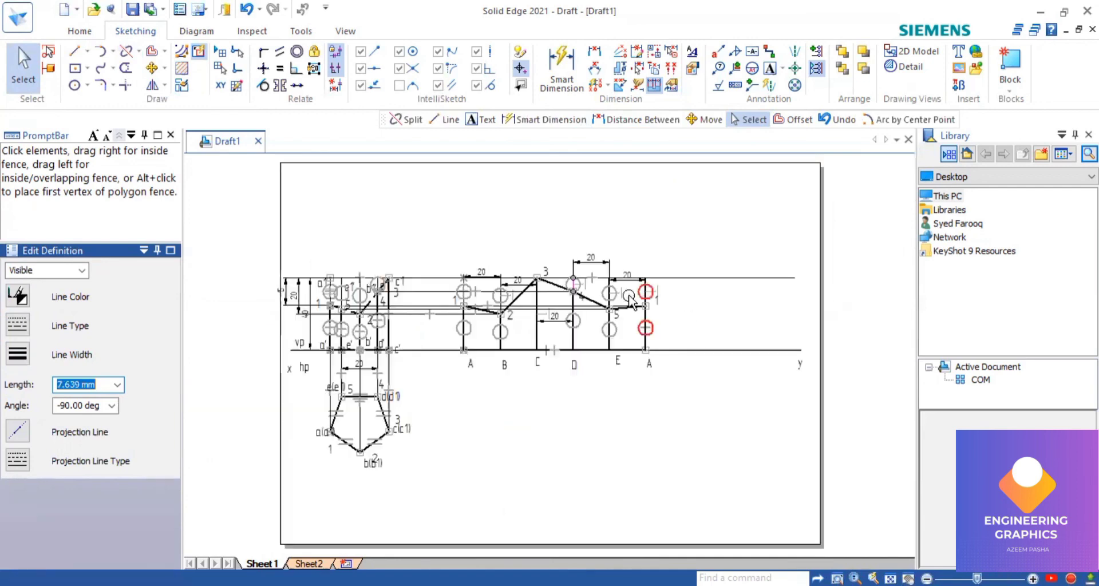
scroll(629, 298, up, 5)
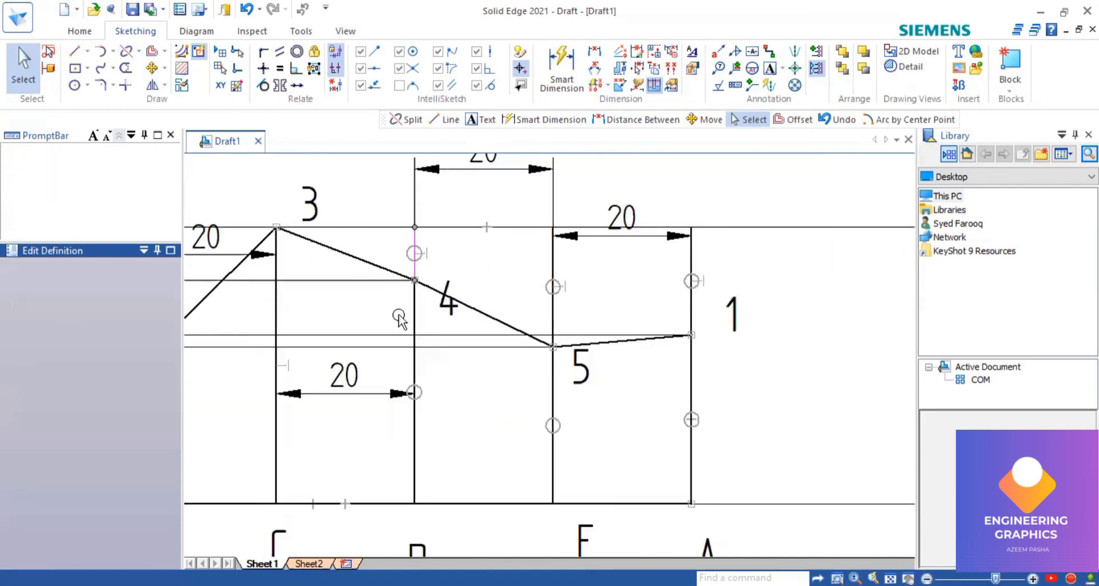
click(616, 236)
click(553, 311)
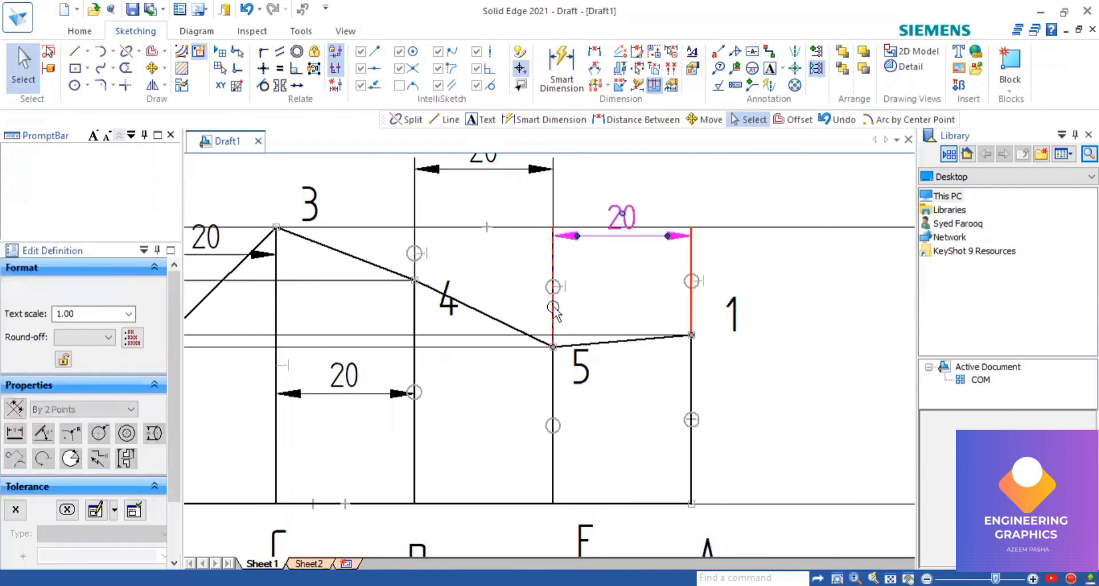
click(553, 319)
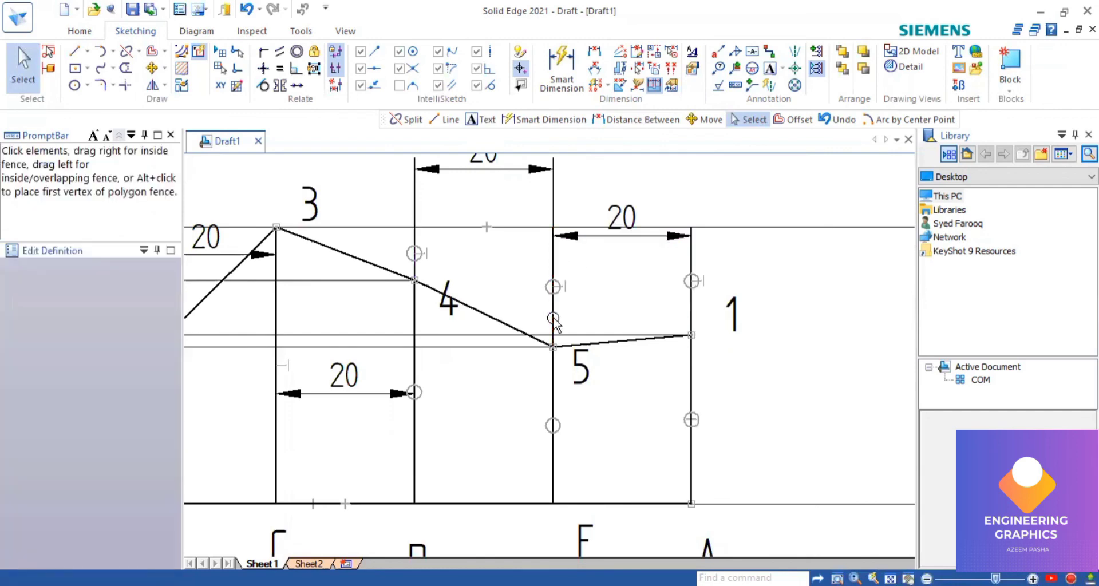
scroll(553, 318, up, 1)
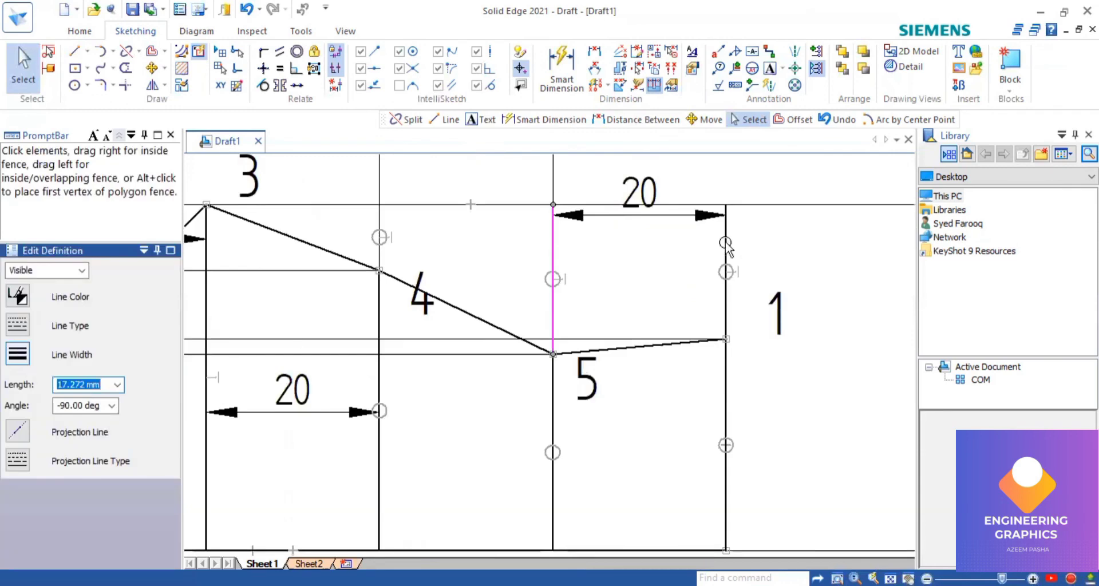
Thin the line width of the development's final edge A segment above cut point 1.
click(726, 292)
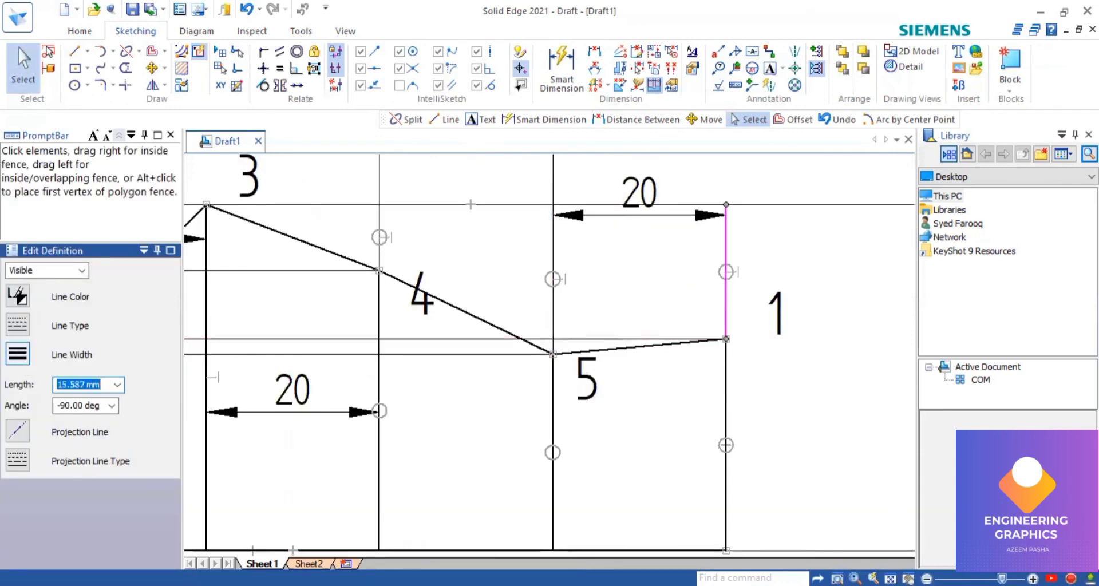
middle_click(477, 389)
middle_click(477, 390)
Dimension the development's overall horizontal length from the first edge A to the final edge A, placing it below the base line.
scroll(477, 393, up, 1)
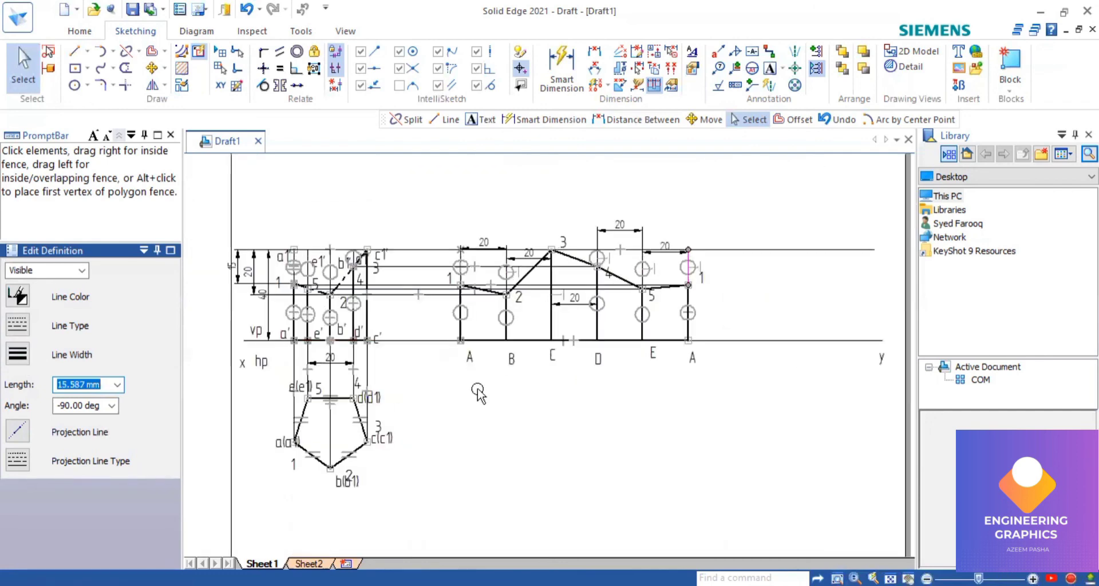
scroll(477, 393, up, 1)
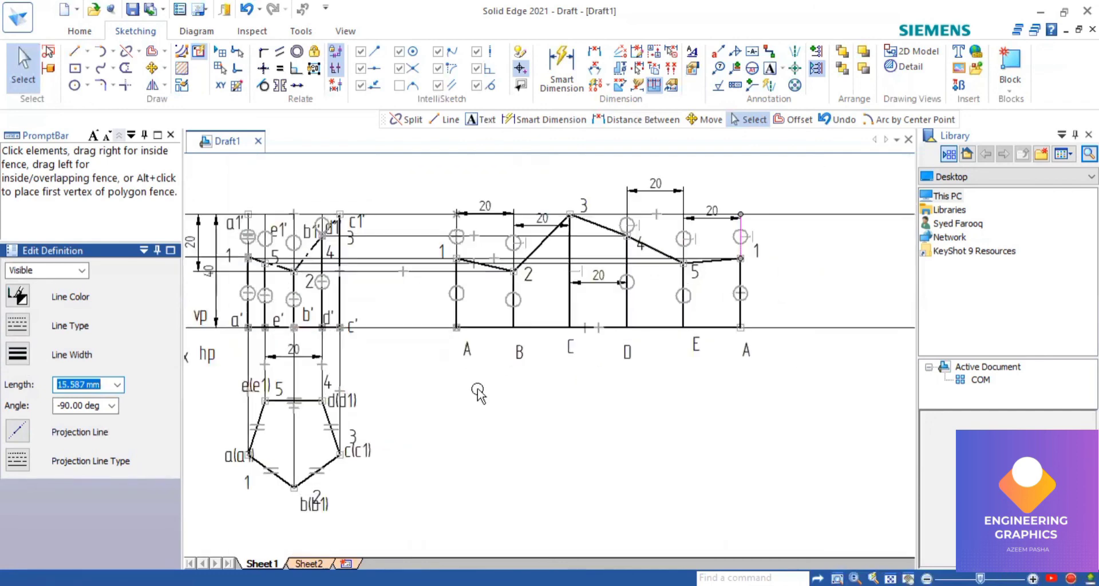
scroll(477, 393, down, 1)
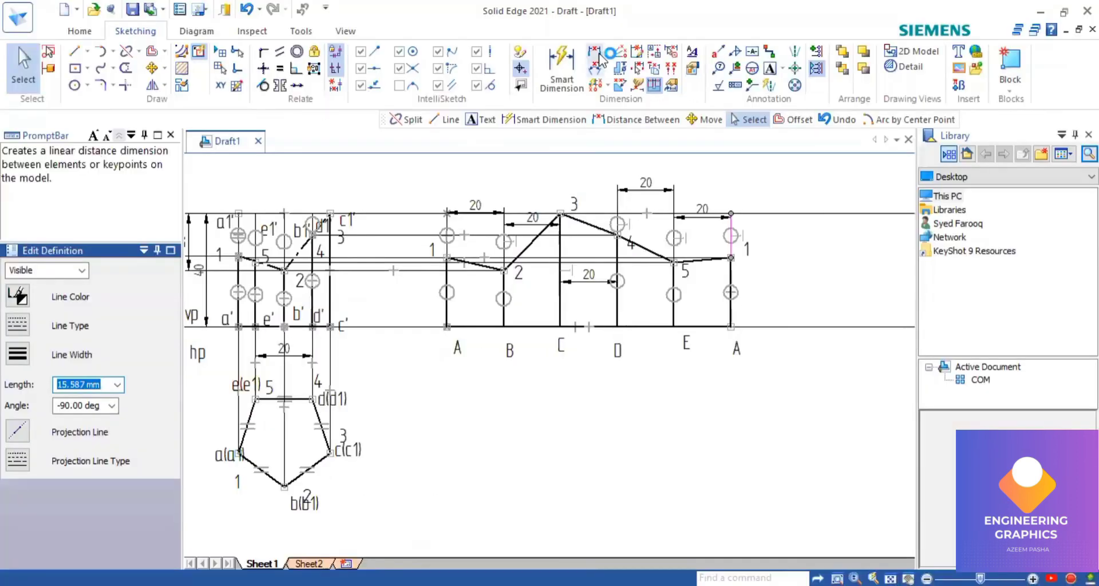
click(447, 313)
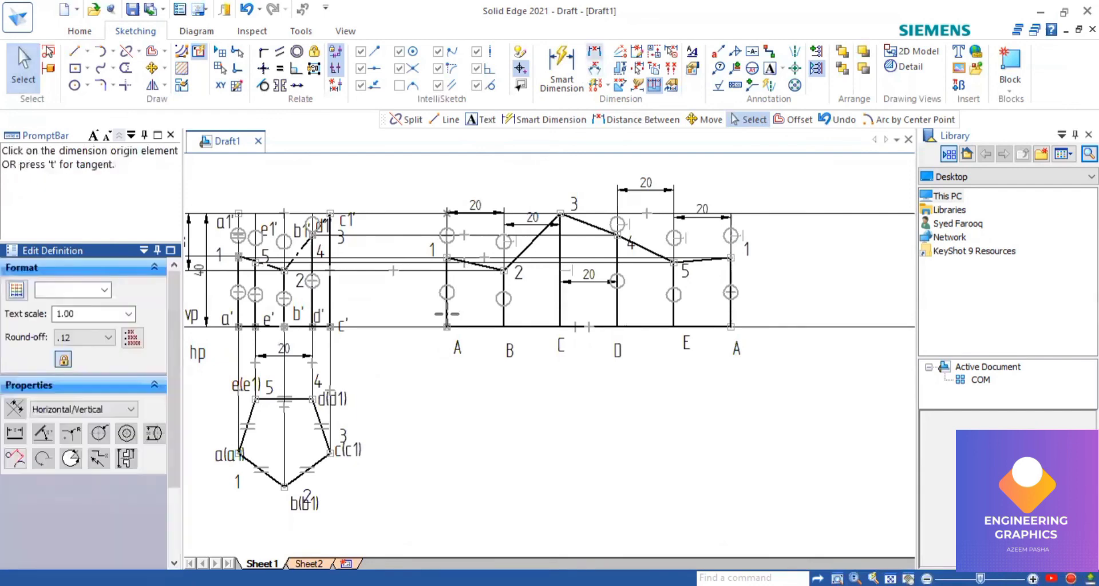
click(732, 317)
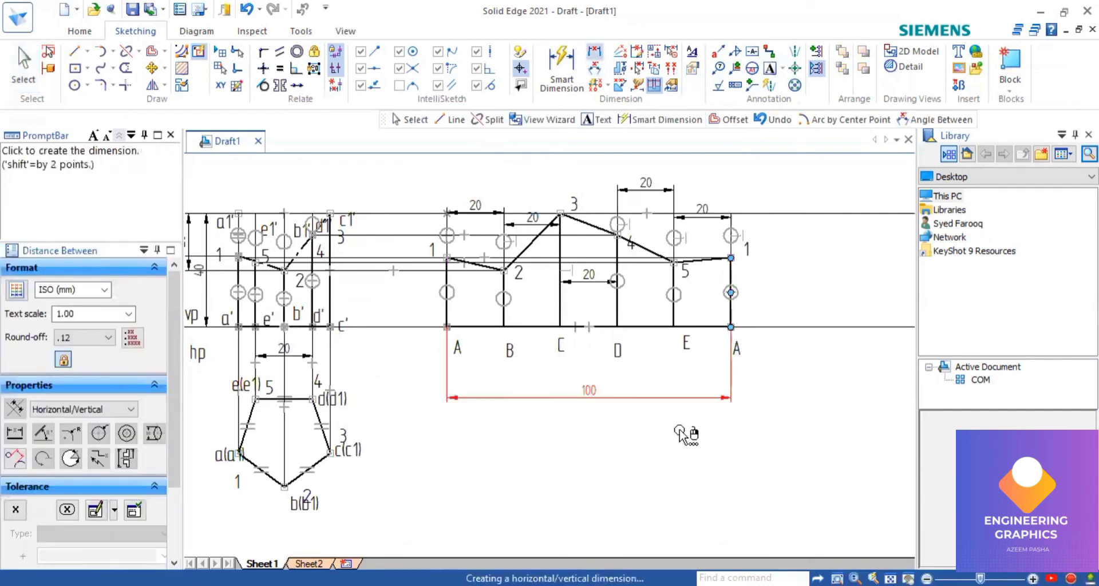
click(681, 424)
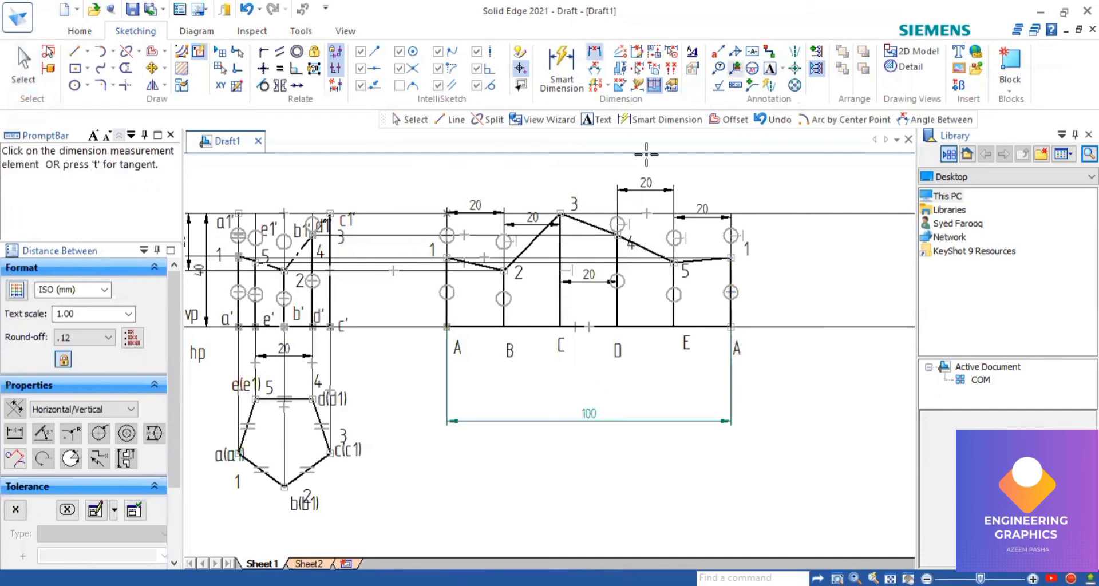